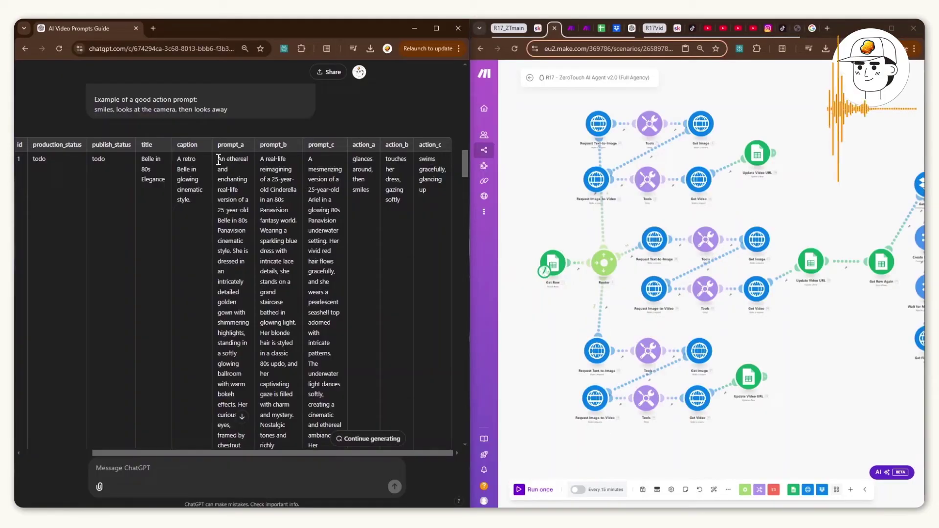
pyautogui.moveTo(218, 159); pyautogui.dragTo(249, 314)
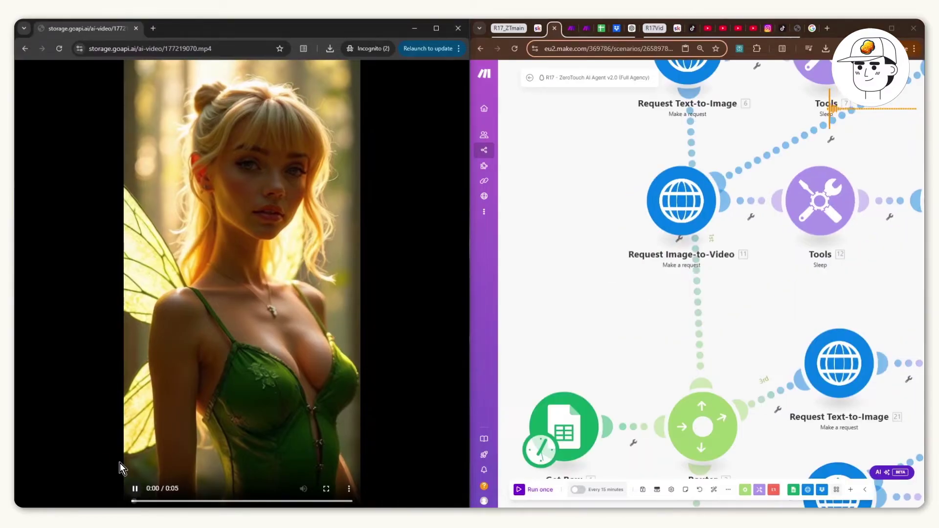
pyautogui.click(128, 458)
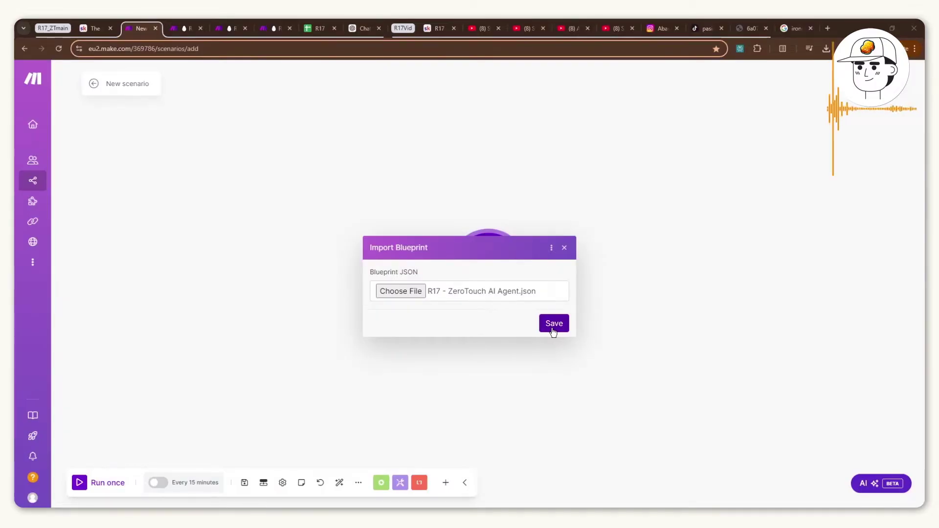
# Import the blueprint file "R17 - ZeroTouch AI Agent.json" into the new Make scenario
pyautogui.click(553, 324)
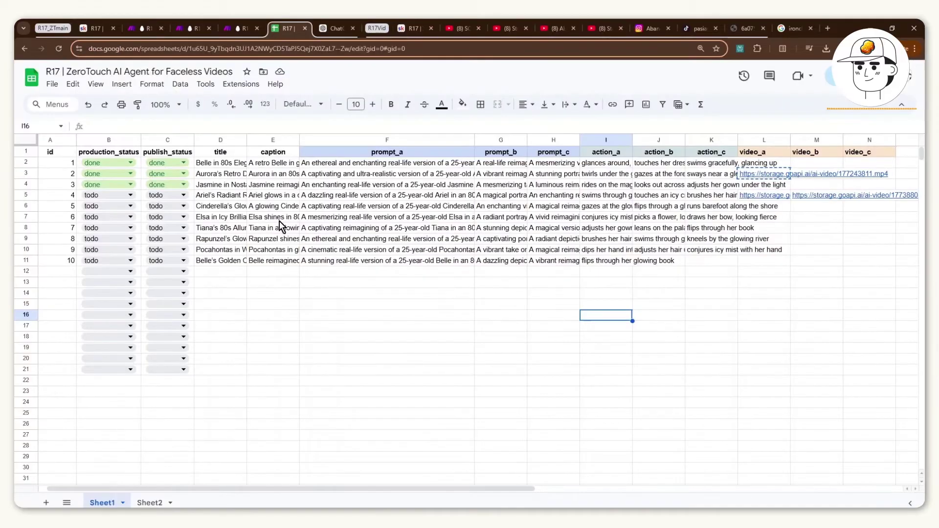
# Go from the prompt spreadsheet to the Zero-Touch toolkit diagram and view the produced sample video
pyautogui.click(277, 252)
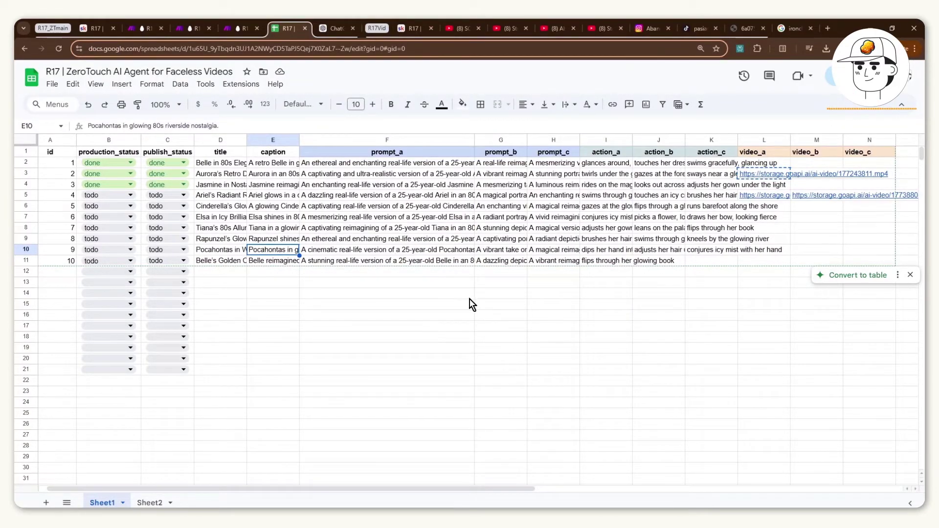
pyautogui.click(408, 26)
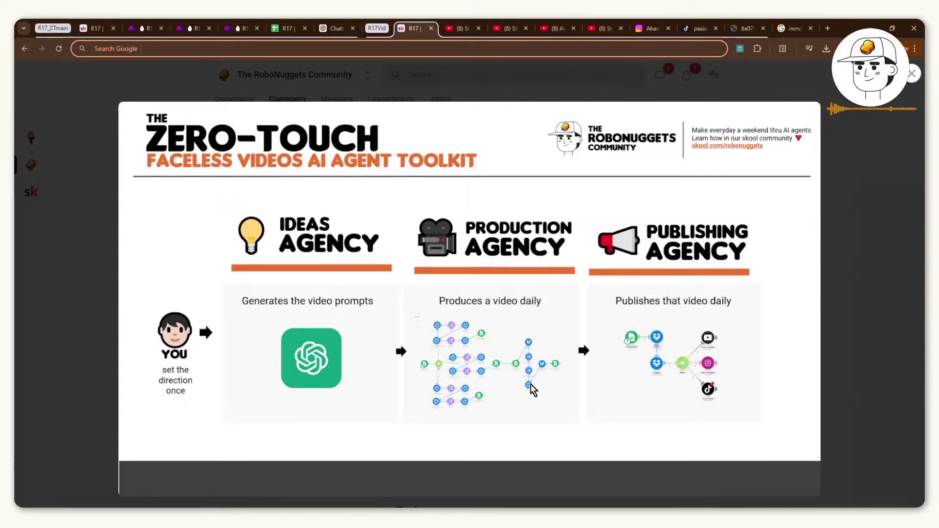
pyautogui.hotkey('alt', 'Tab')
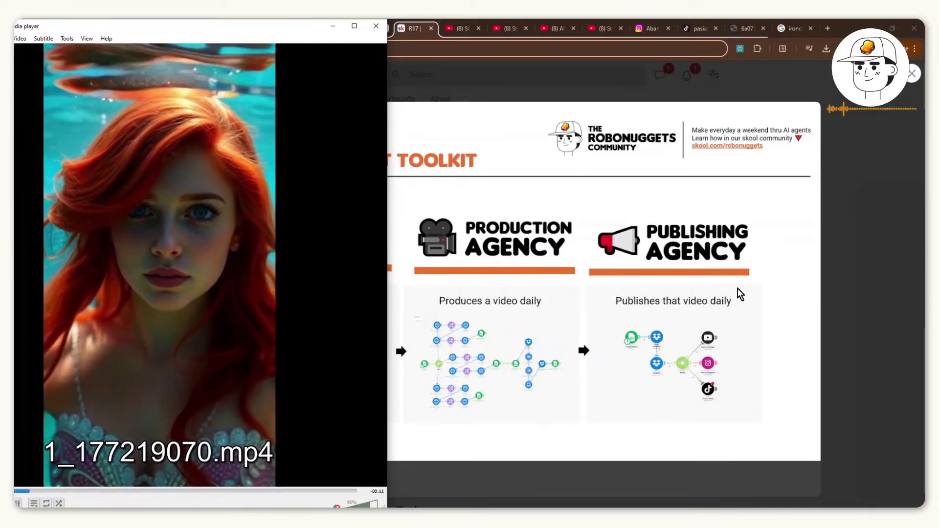
# Open the "R17 ZeroTouch blueprint (Prod)" resource at the end of the lesson page, and close it without downloading
pyautogui.click(921, 104)
pyautogui.moveTo(922, 104); pyautogui.dragTo(812, 407)
pyautogui.hotkey('ctrl', '-')
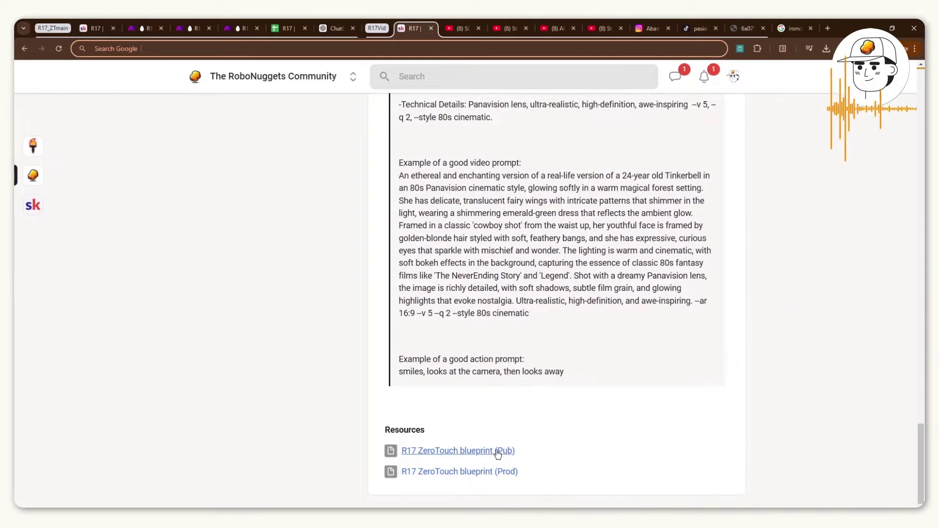
pyautogui.click(461, 473)
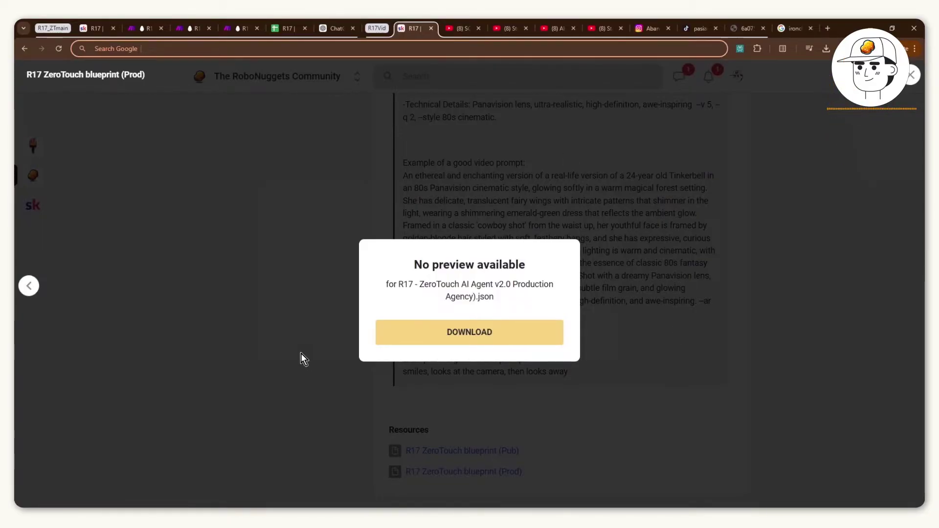
pyautogui.click(347, 389)
# Browse the RoboNuggets classroom lessons and the posts on the Community page
pyautogui.hotkey('alt', 'Left')
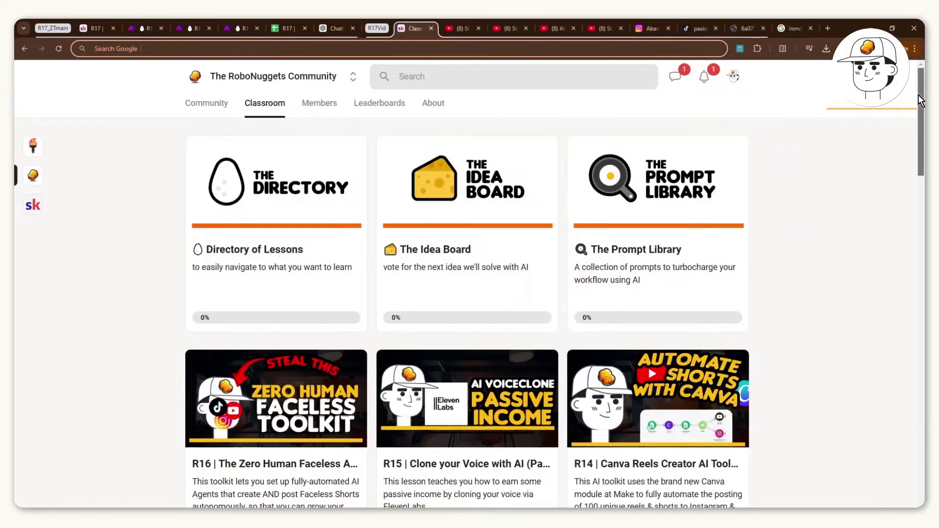
pyautogui.moveTo(920, 103)
pyautogui.mouseDown()
pyautogui.moveTo(917, 301)
pyautogui.moveTo(908, 90)
pyautogui.mouseUp()
pyautogui.click(210, 104)
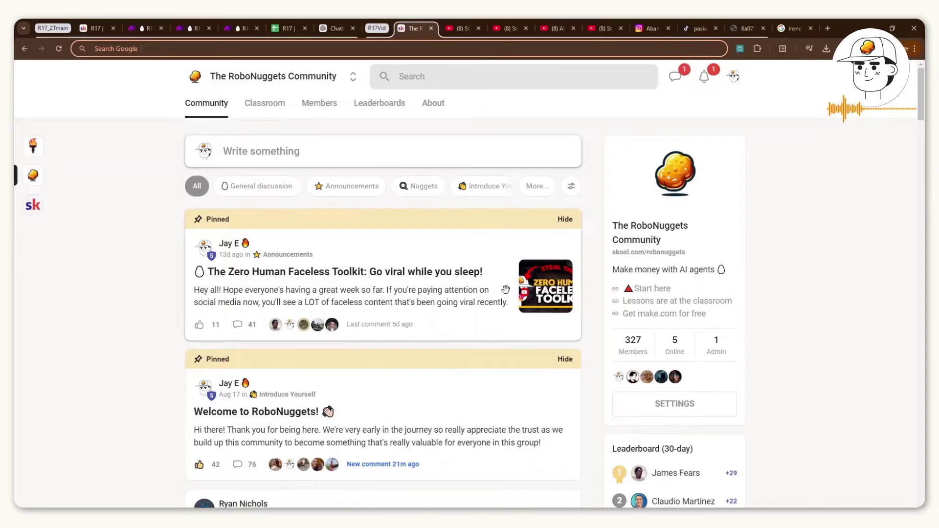
pyautogui.moveTo(921, 100); pyautogui.dragTo(921, 155)
pyautogui.scroll(2, 154, 254)
pyautogui.scroll(8, 154, 253)
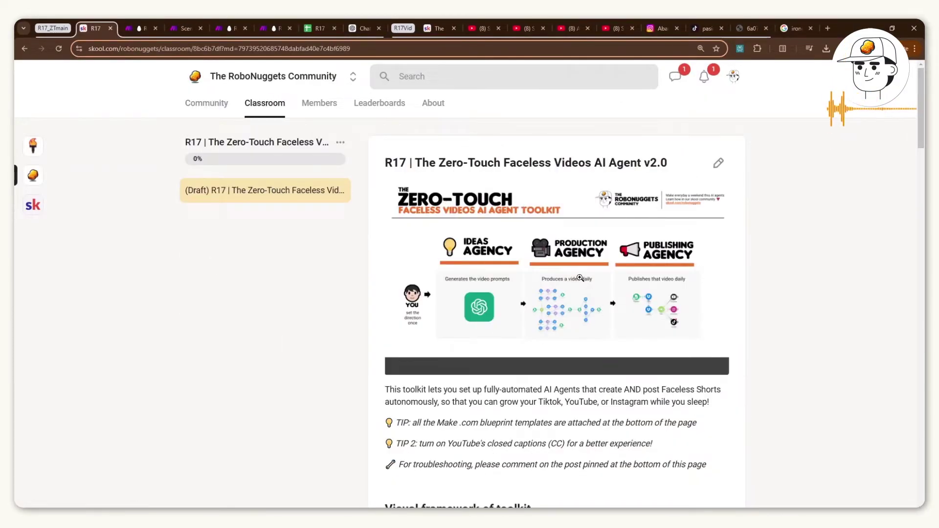
# Enlarge the Zero-Touch toolkit diagram in the R17 lesson, and switch to ChatGPT
pyautogui.click(406, 274)
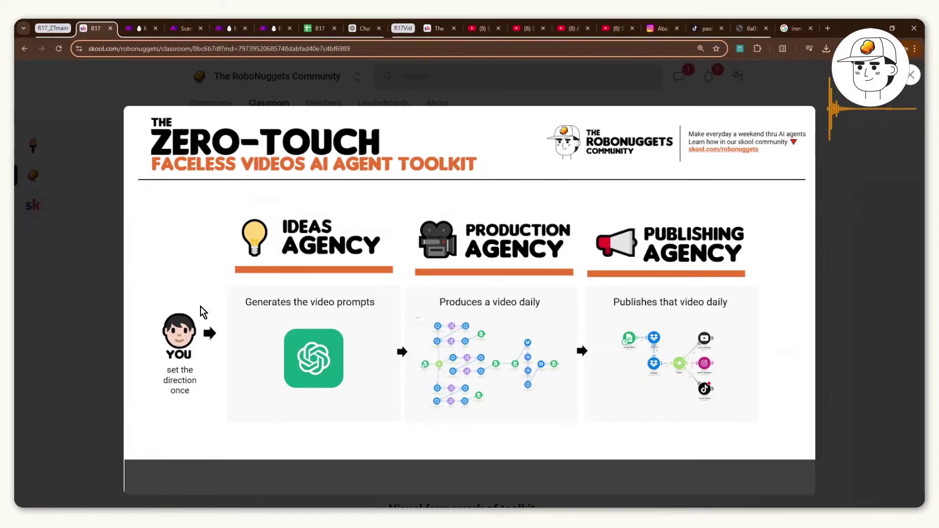
pyautogui.click(361, 24)
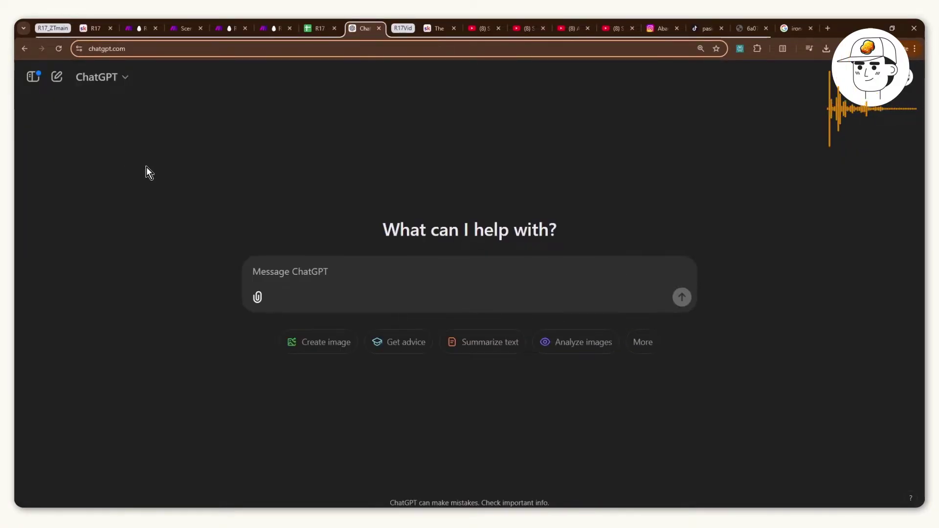
# Return to the R17 lesson and highlight the Video Ideas Prompt from its first line to its end
pyautogui.click(93, 29)
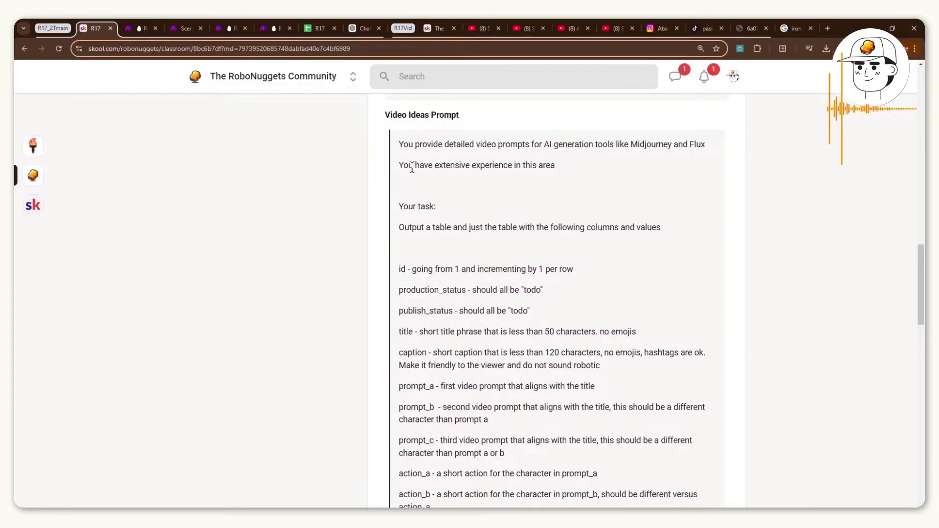
pyautogui.moveTo(399, 144); pyautogui.dragTo(574, 370)
pyautogui.click(574, 370)
pyautogui.scroll(15, 538, 245)
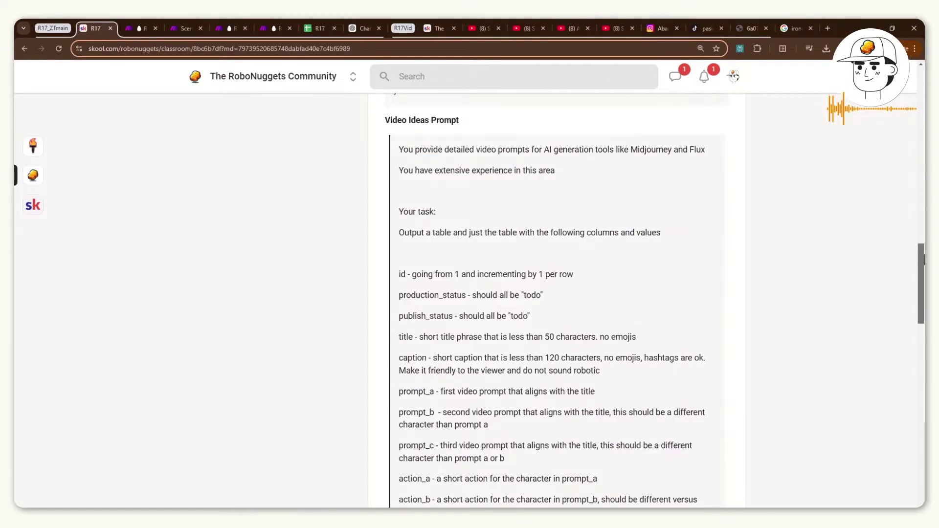
# Review the prompt's table column definitions from id through action_c
pyautogui.scroll(-2, 411, 147)
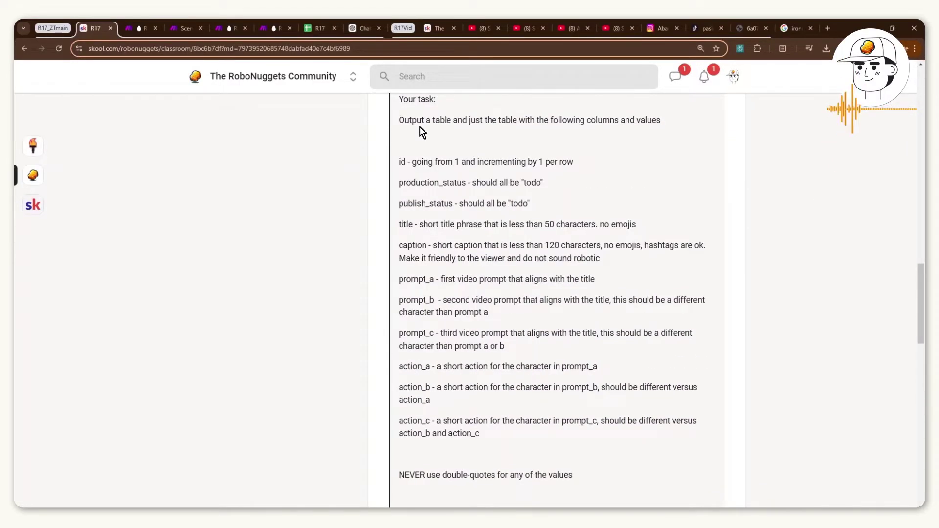
pyautogui.moveTo(398, 163); pyautogui.dragTo(527, 431)
pyautogui.scroll(-1, 527, 429)
pyautogui.scroll(-6, 527, 430)
# Review the video prompt specs for row quantity, prompt lengths and video niche, and compare the niche with the sample video
pyautogui.moveTo(404, 206); pyautogui.dragTo(665, 308)
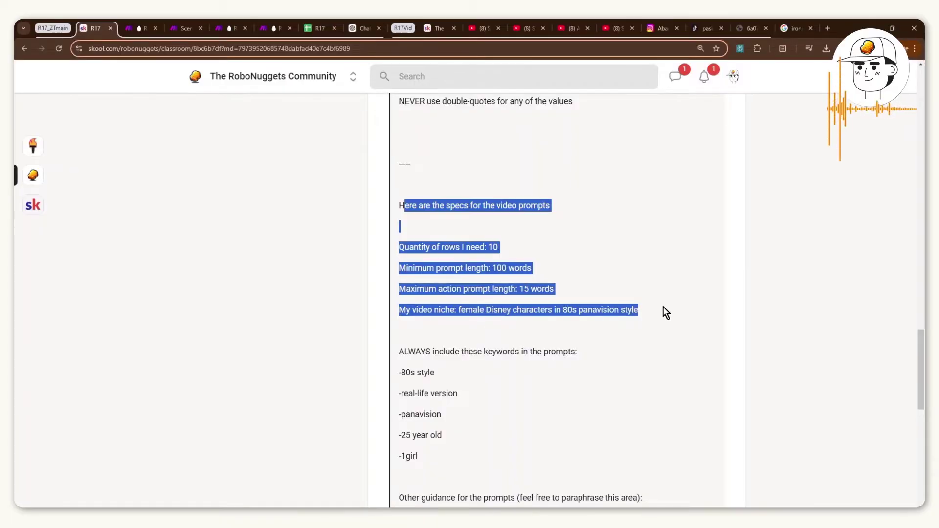
pyautogui.click(660, 307)
pyautogui.scroll(-1, 663, 312)
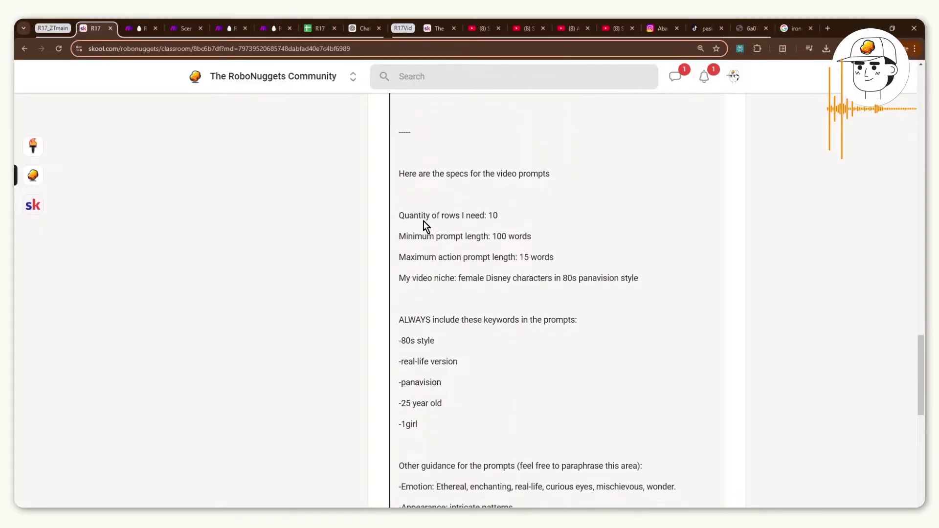
pyautogui.moveTo(407, 218); pyautogui.dragTo(520, 216)
pyautogui.click(496, 218)
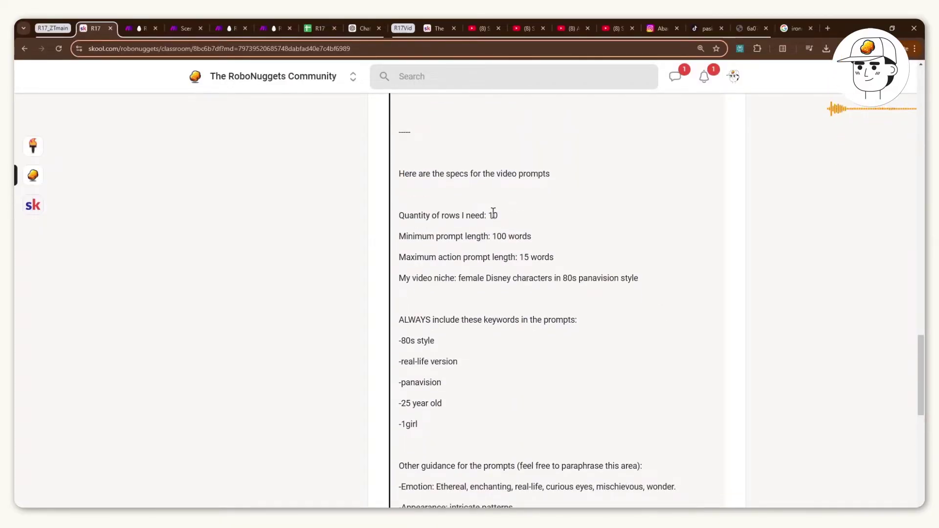
pyautogui.scroll(-1, 490, 217)
pyautogui.scroll(-1, 490, 216)
pyautogui.moveTo(405, 175); pyautogui.dragTo(588, 196)
pyautogui.click(584, 198)
pyautogui.scroll(-1, 579, 197)
pyautogui.hotkey('alt', 'Tab')
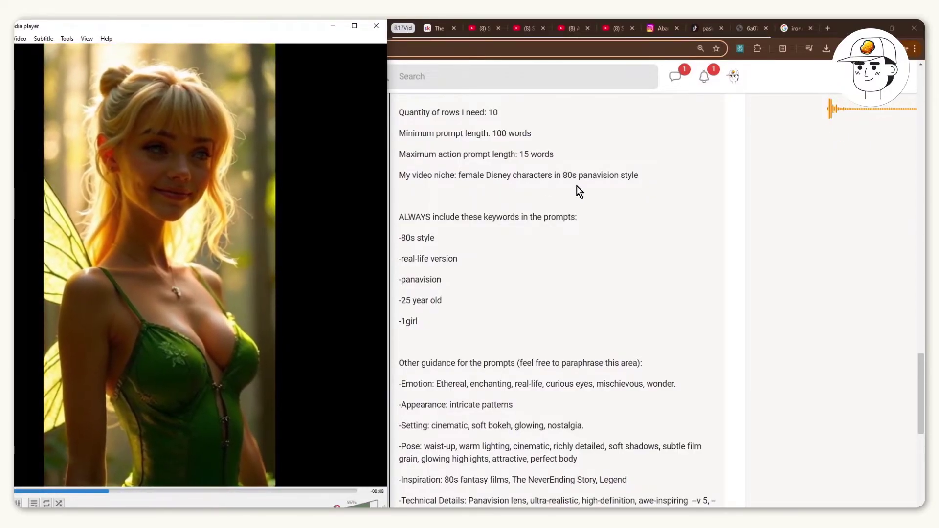
pyautogui.click(471, 209)
# Review the prompt's list of always-included keywords and its other guidance, from Emotion to Technical Details
pyautogui.scroll(-2, 471, 209)
pyautogui.moveTo(401, 145); pyautogui.dragTo(434, 227)
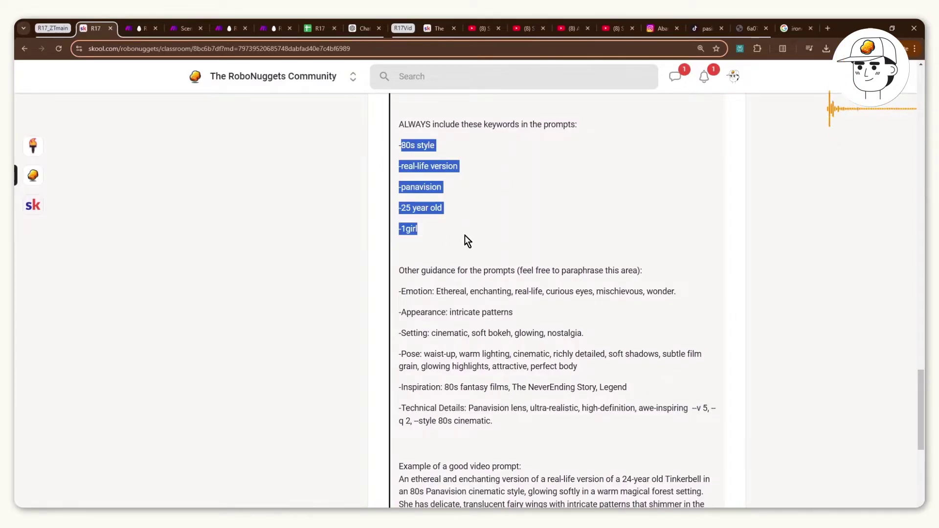
pyautogui.scroll(-1, 465, 239)
pyautogui.moveTo(399, 245); pyautogui.dragTo(547, 383)
pyautogui.scroll(-1, 543, 376)
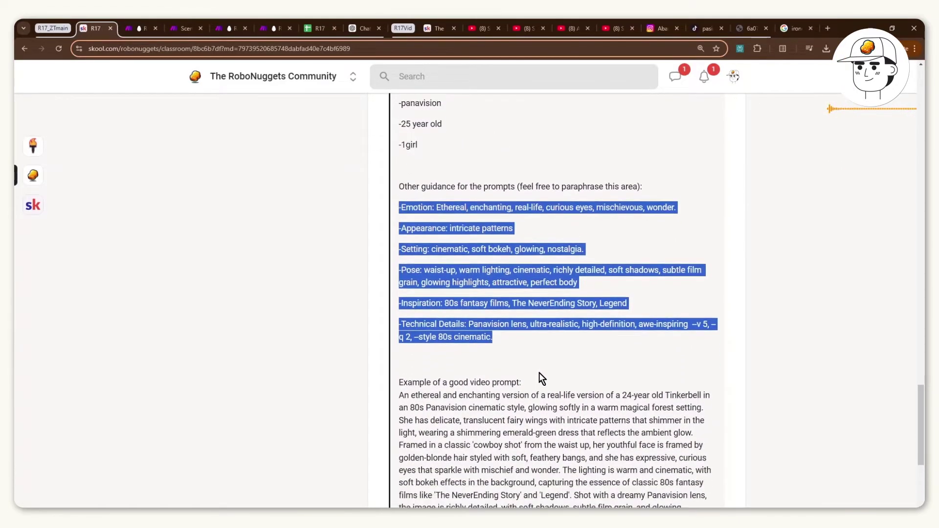
# Review the example video prompt and the example action prompt at the end of the Video Ideas Prompt
pyautogui.scroll(-2, 527, 360)
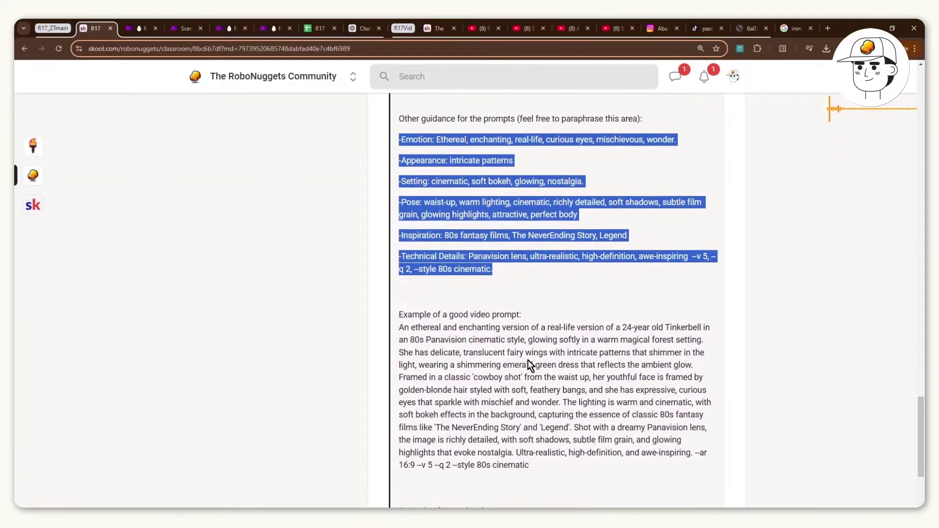
pyautogui.scroll(-2, 510, 350)
pyautogui.moveTo(564, 414); pyautogui.dragTo(394, 215)
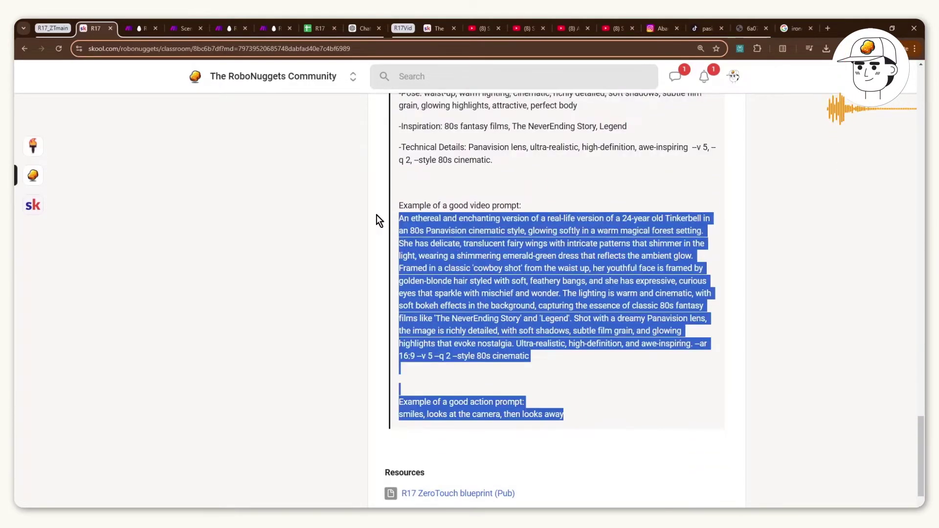
pyautogui.click(430, 208)
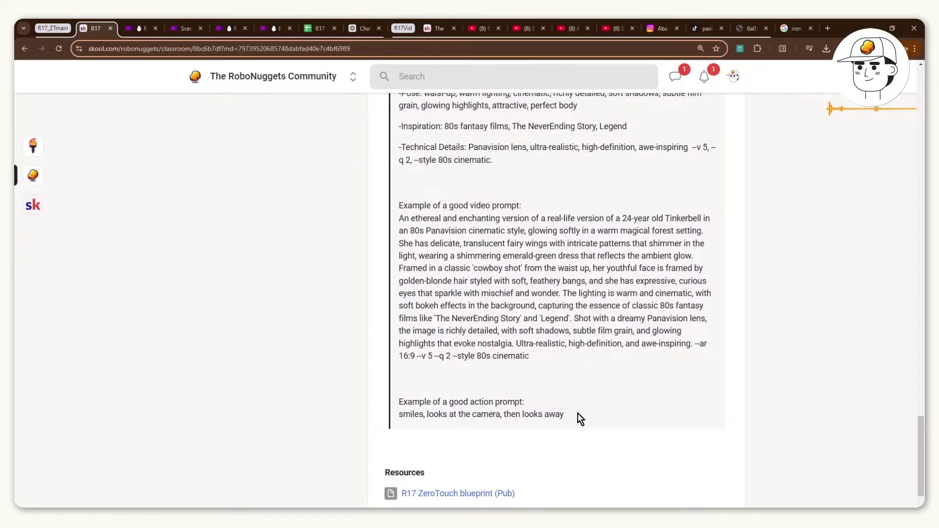
# Switch to ChatGPT and submit the full Video Ideas Prompt to generate the table of video ideas
pyautogui.hotkey('ctrl', '7')
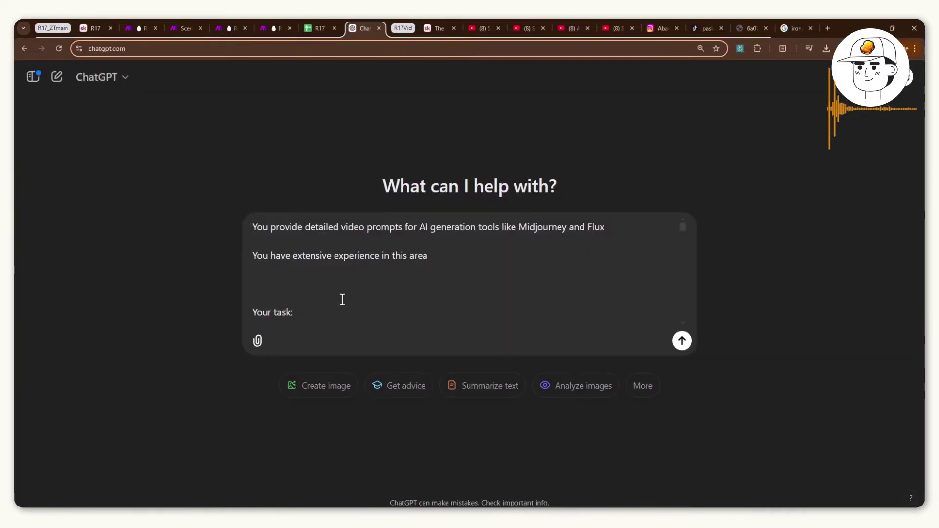
pyautogui.click(683, 343)
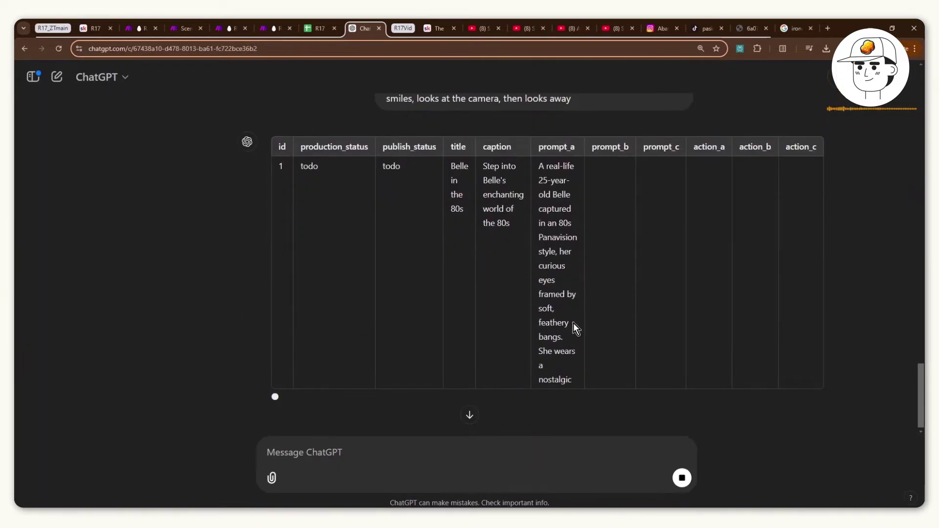
# Copy the generated prompt table from ChatGPT and paste it into Sheet1 of the R17 ZeroTouch AI Agent spreadsheet
pyautogui.scroll(1, 584, 319)
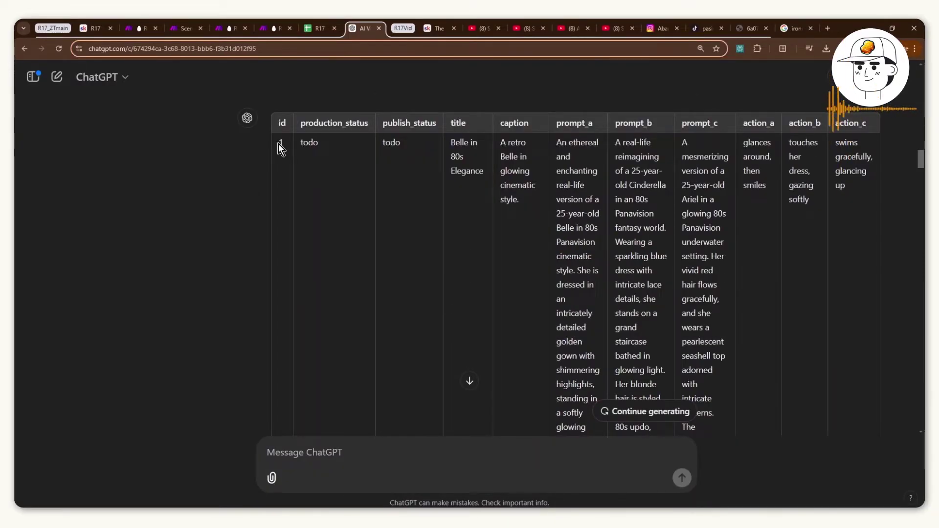
pyautogui.moveTo(278, 144); pyautogui.dragTo(855, 392)
pyautogui.hotkey('ctrl', 'c')
pyautogui.hotkey('ctrl', 'shift', 'Tab')
pyautogui.hotkey('ctrl', 'v')
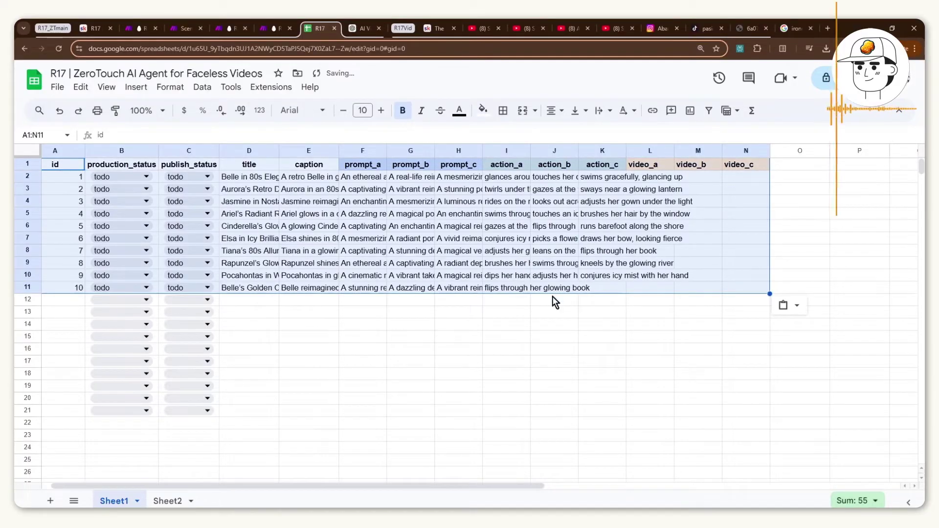
pyautogui.click(599, 300)
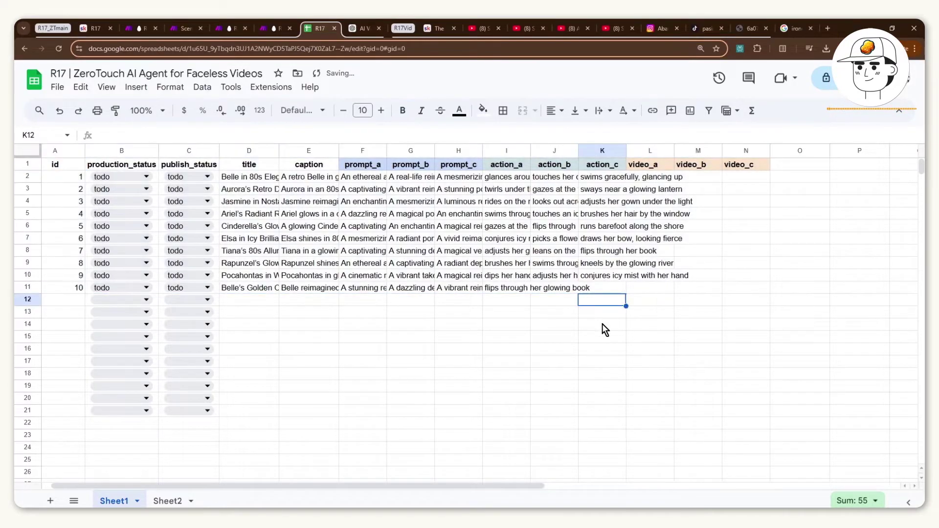
# Review the spreadsheet's header row from id to video_c, and look up the option for making a copy of the file
pyautogui.click(742, 165)
pyautogui.keyDown('shift'); pyautogui.click(73, 168); pyautogui.keyUp('shift')
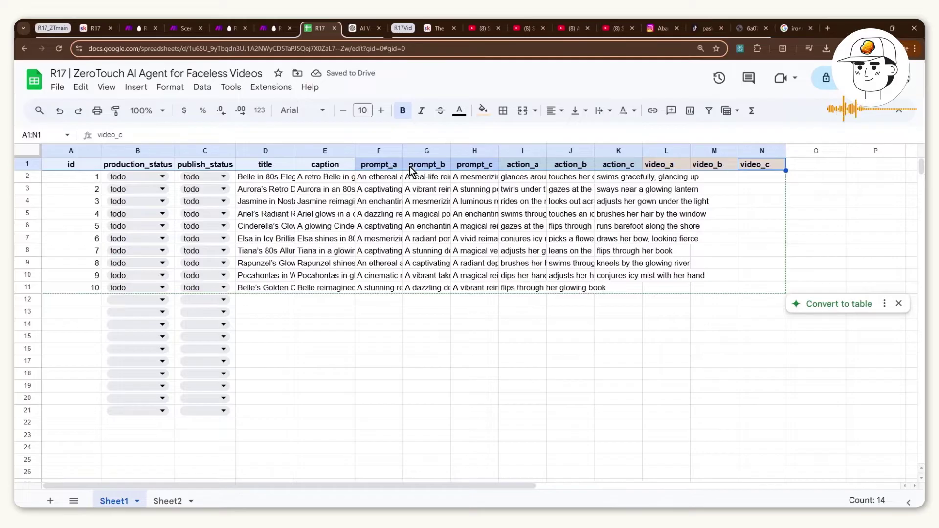
pyautogui.click(339, 202)
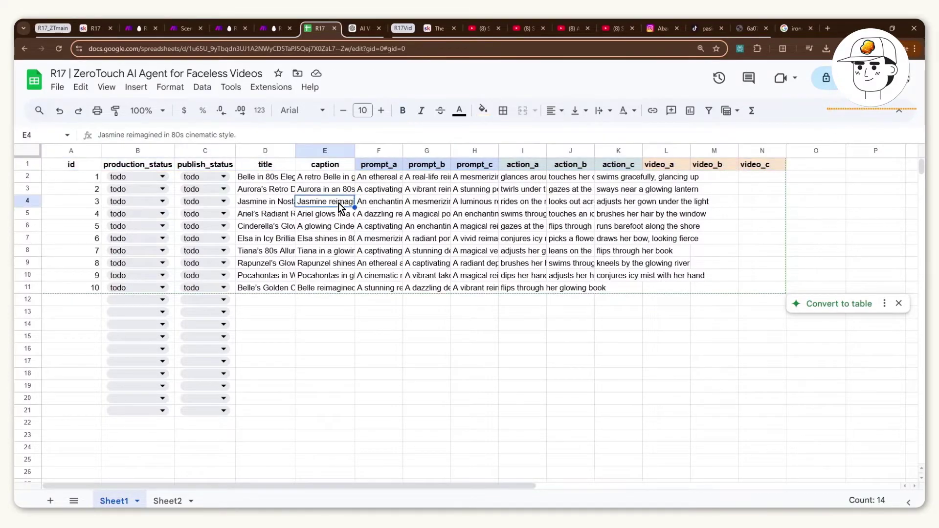
pyautogui.click(57, 88)
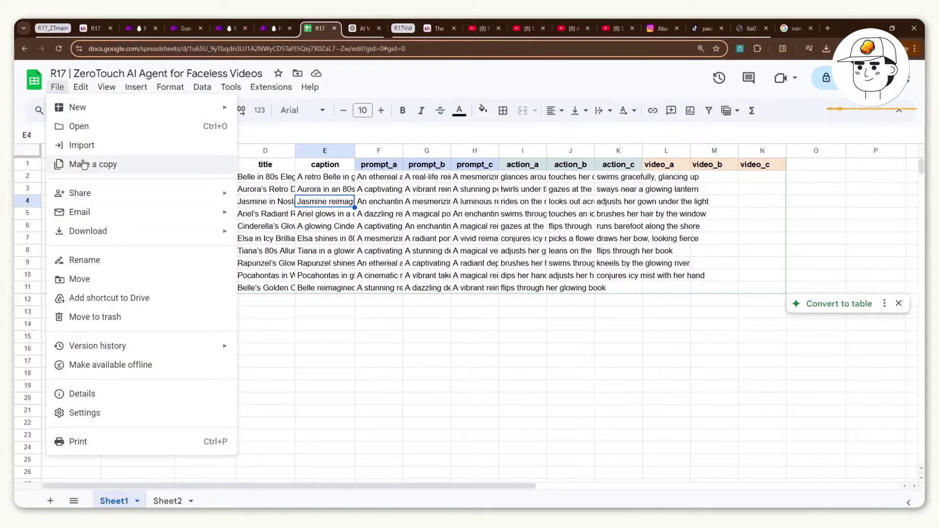
pyautogui.click(392, 194)
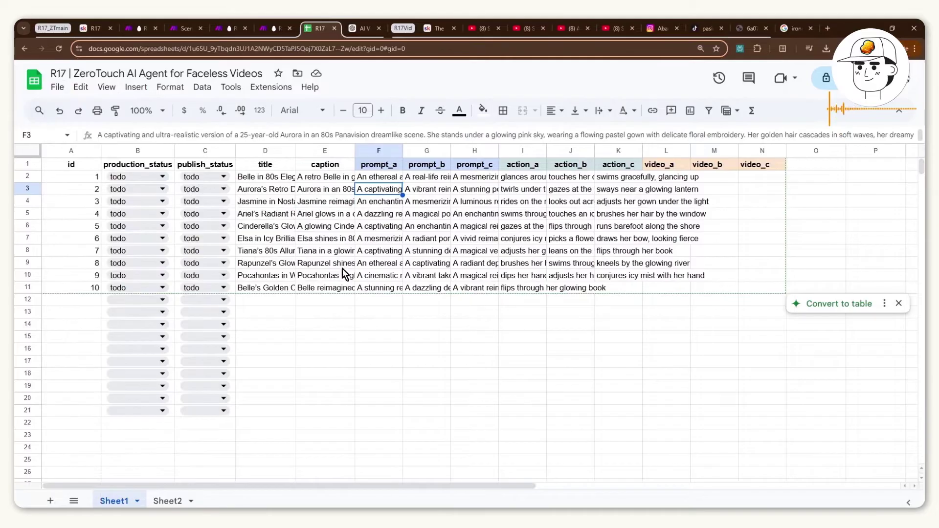
pyautogui.click(371, 308)
pyautogui.moveTo(81, 165); pyautogui.dragTo(777, 175)
pyautogui.click(755, 230)
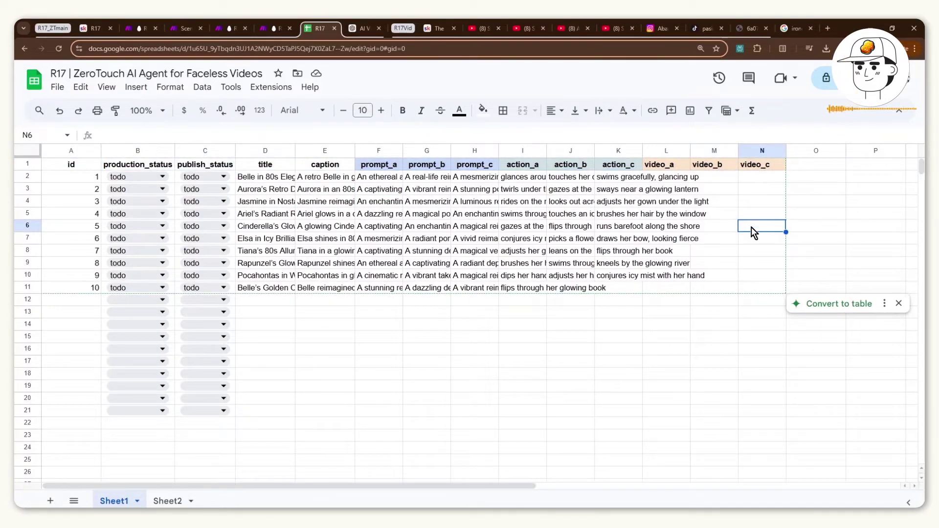
# Review the title, caption, prompt and action columns and rows 2 to 11 of Sheet1, along with the Zero-Touch toolkit diagram on Skool
pyautogui.moveTo(72, 169); pyautogui.dragTo(416, 239)
pyautogui.moveTo(267, 166); pyautogui.dragTo(342, 289)
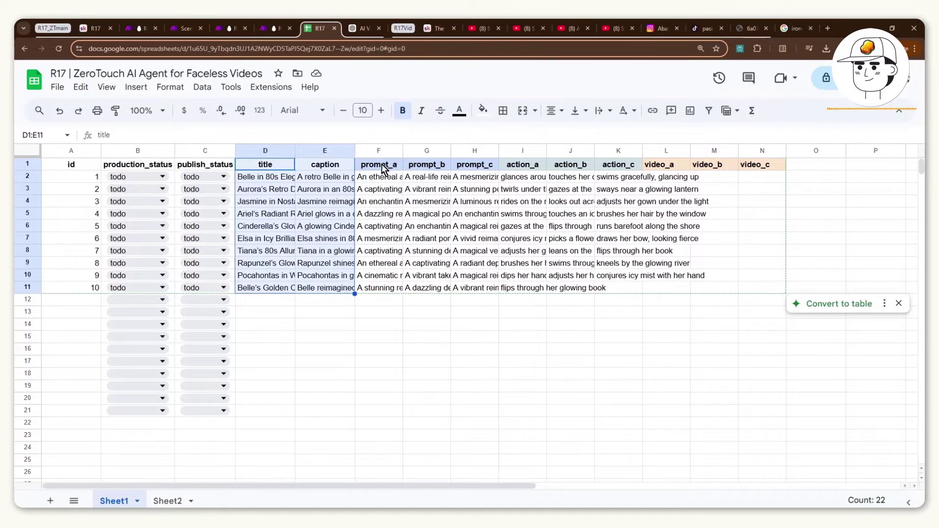
pyautogui.moveTo(383, 169); pyautogui.dragTo(616, 304)
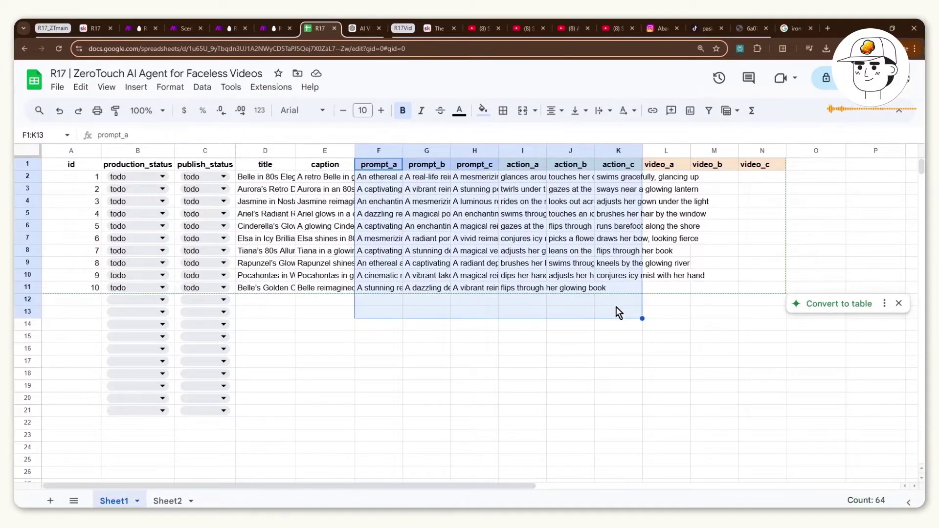
pyautogui.click(666, 324)
pyautogui.moveTo(762, 288); pyautogui.dragTo(49, 179)
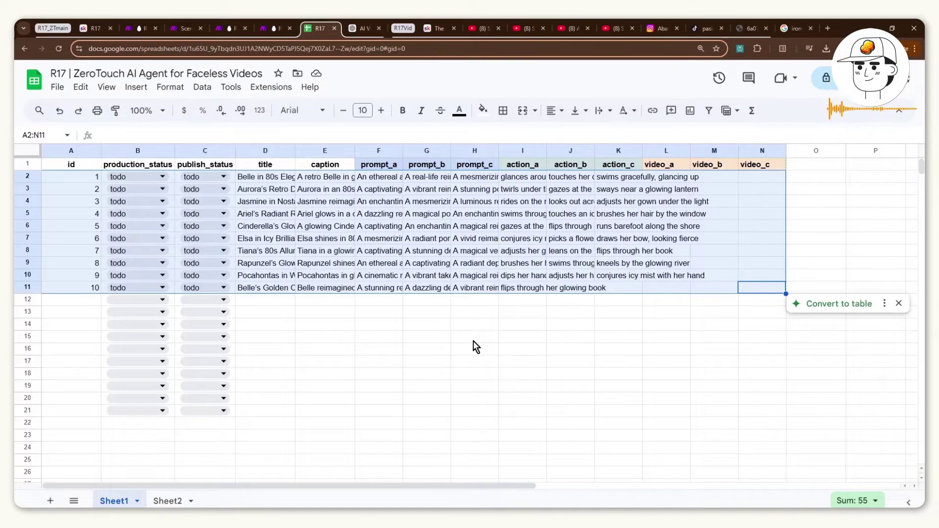
pyautogui.hotkey('ctrl', '1')
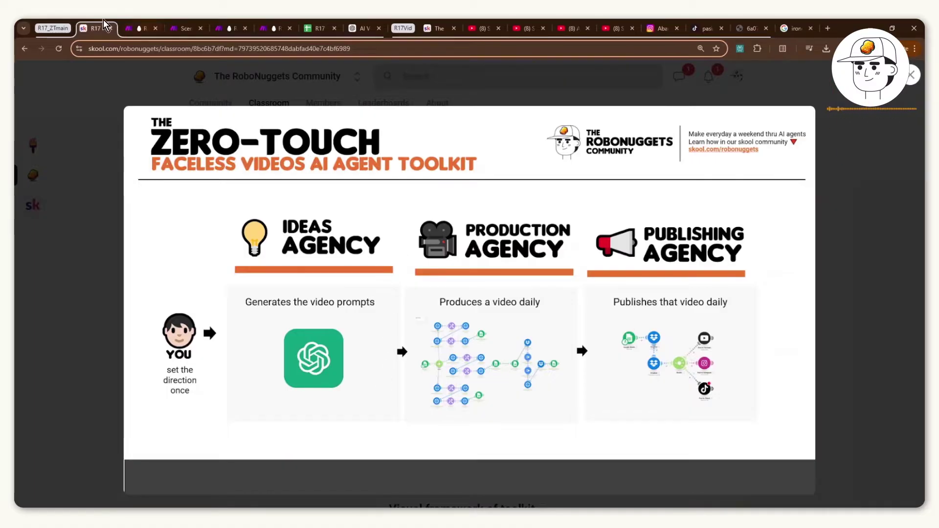
pyautogui.click(604, 215)
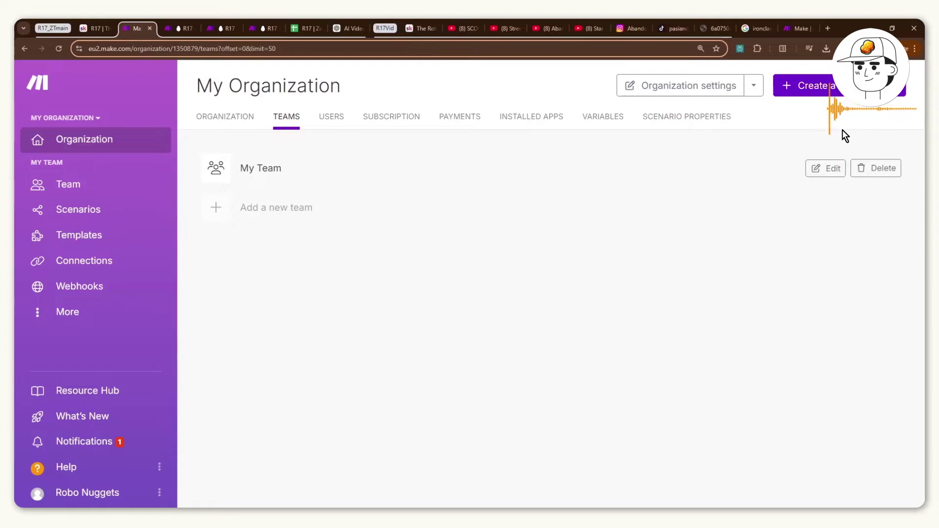
# Create a new scenario in Make and import the blueprint file R17 - ZeroTouch AI Agent.json
pyautogui.click(822, 96)
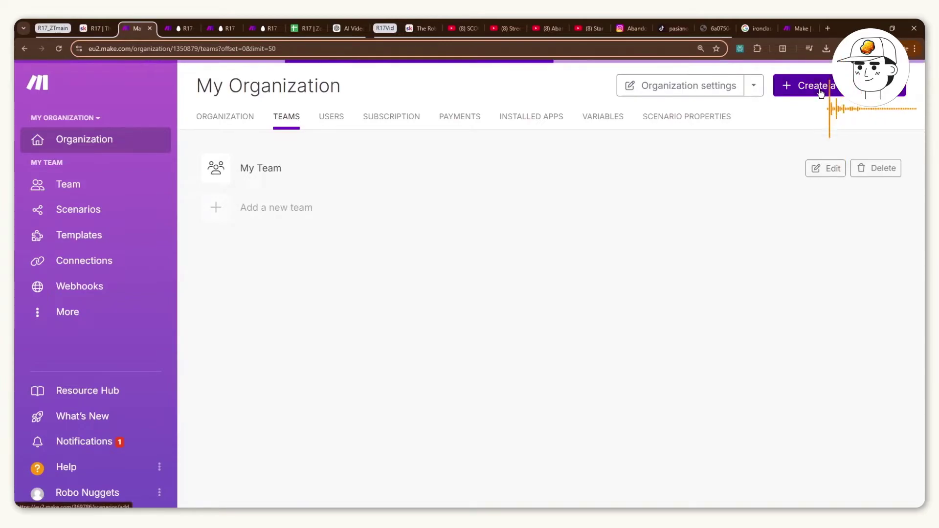
pyautogui.click(445, 475)
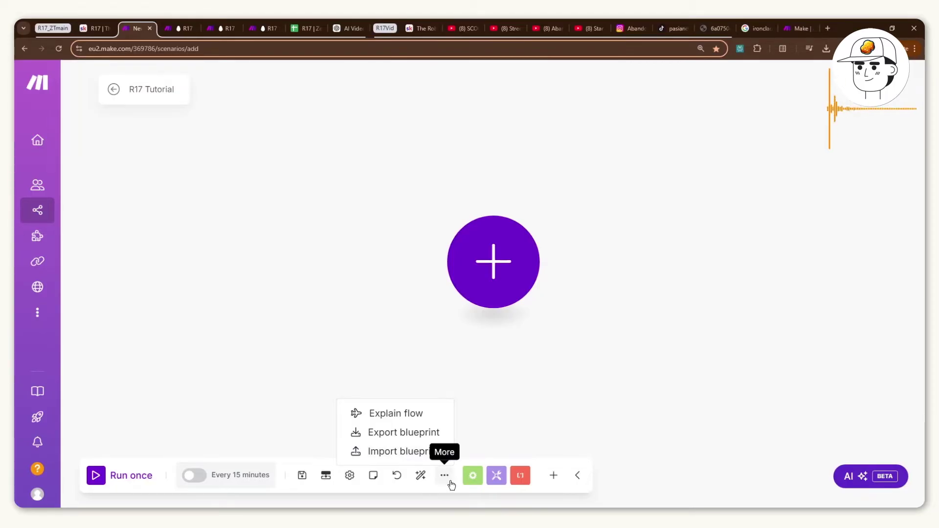
pyautogui.click(420, 452)
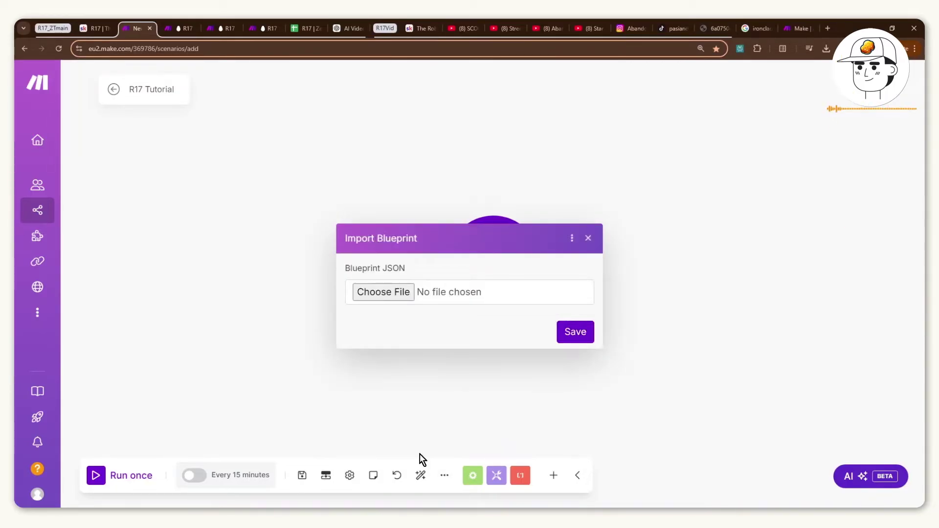
pyautogui.click(386, 299)
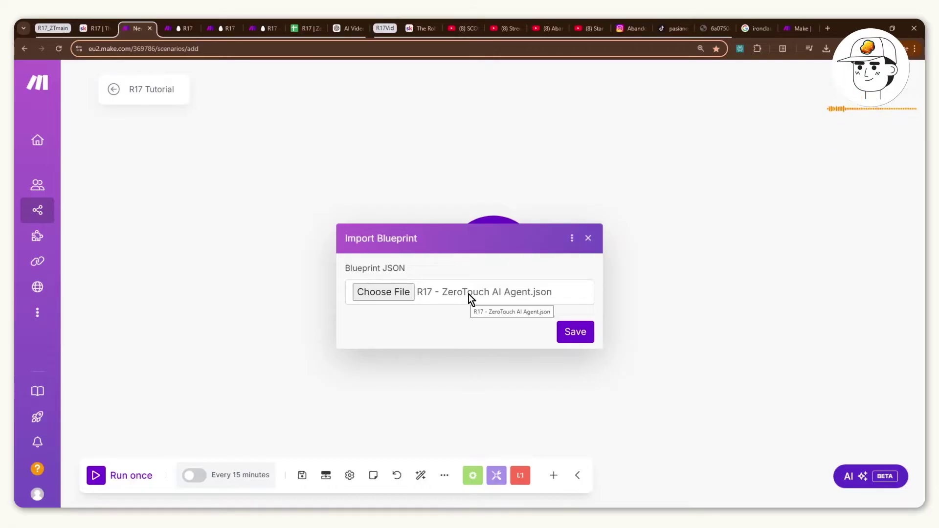
pyautogui.click(573, 331)
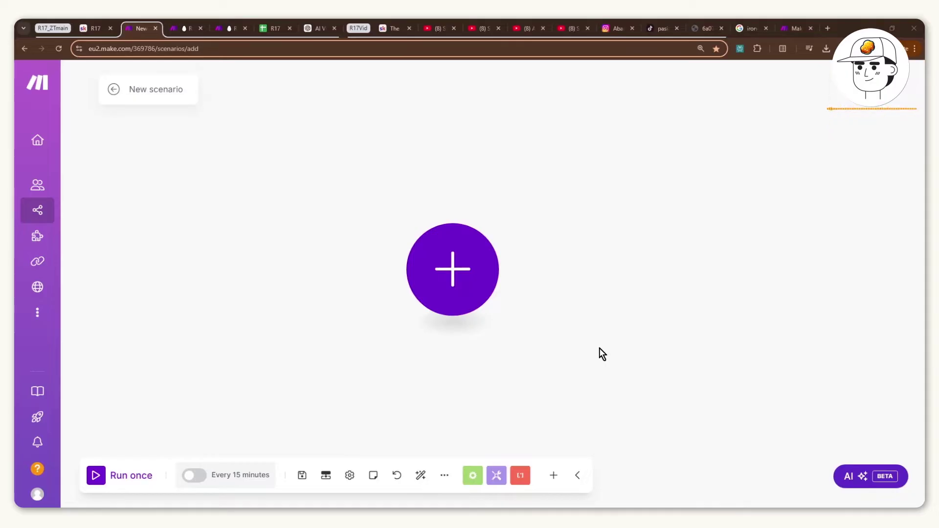
# Add a Google Sheets Search Rows module for Sheet1 of the R17 | ZeroTouch AI Agent for Faceless Videos spreadsheet
pyautogui.click(462, 289)
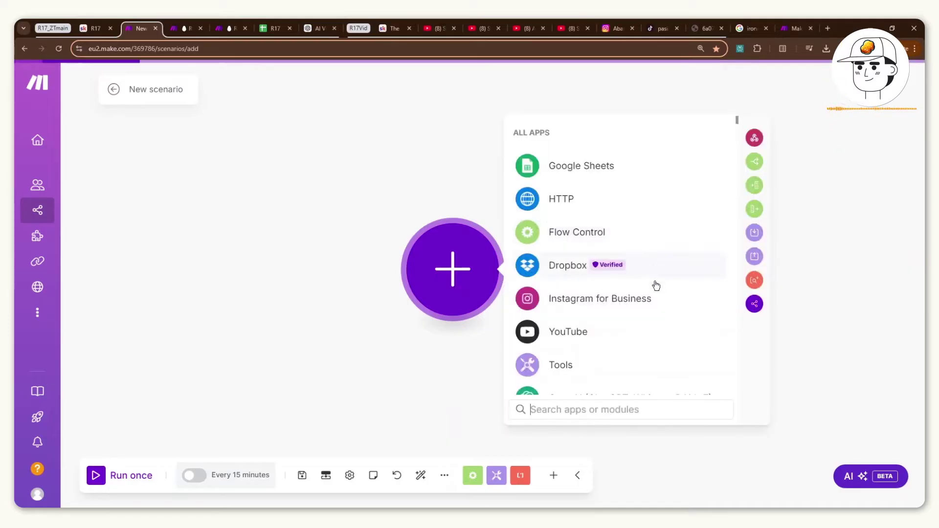
pyautogui.click(568, 168)
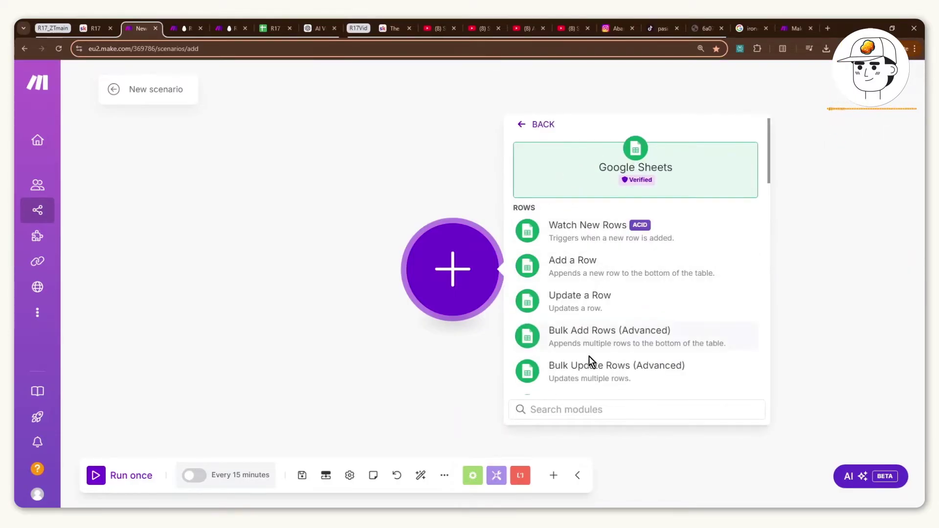
pyautogui.write('search')
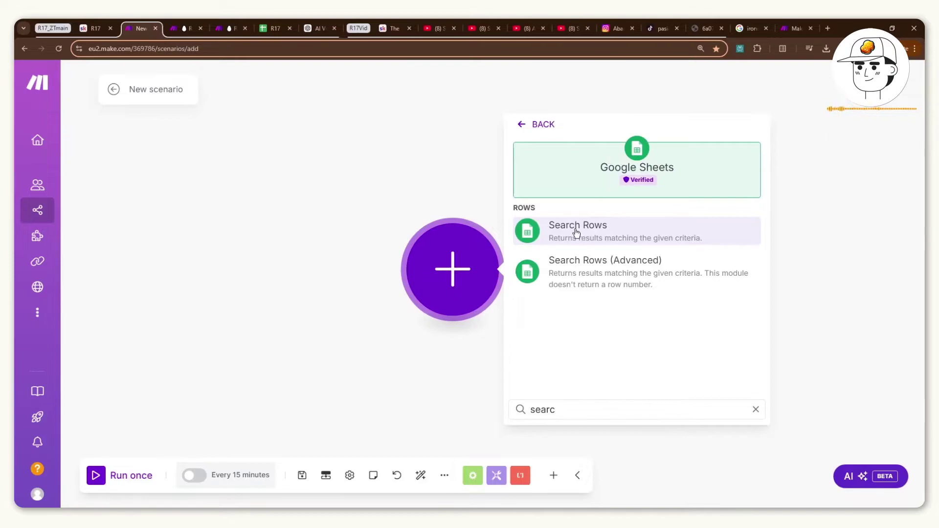
pyautogui.click(577, 233)
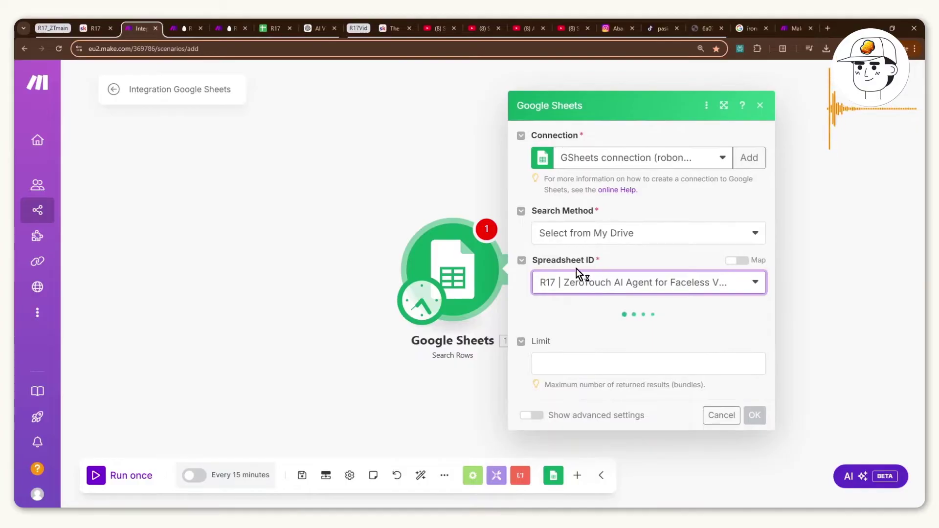
pyautogui.click(565, 331)
pyautogui.click(558, 352)
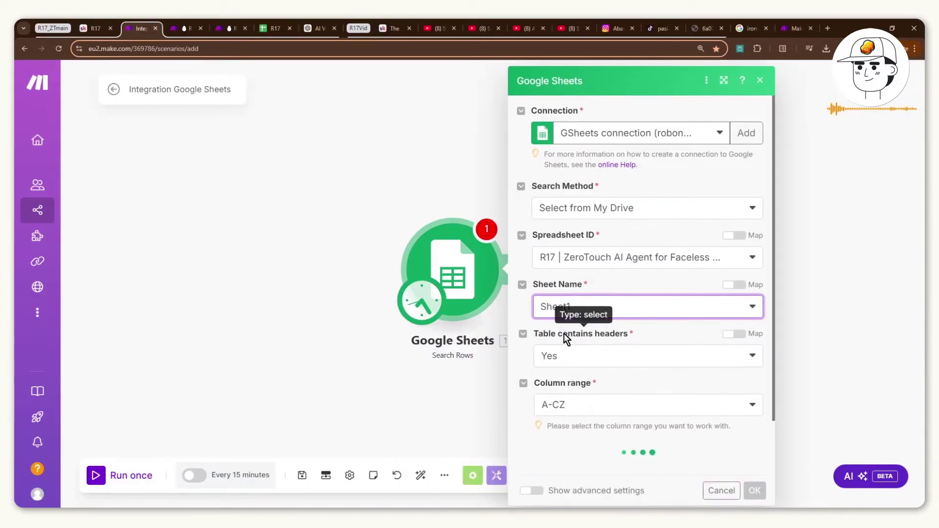
# Filter the Search Rows module to production_status equal to todo, limit it to 1 result, and save its settings
pyautogui.scroll(-4, 564, 334)
pyautogui.click(581, 311)
pyautogui.click(585, 326)
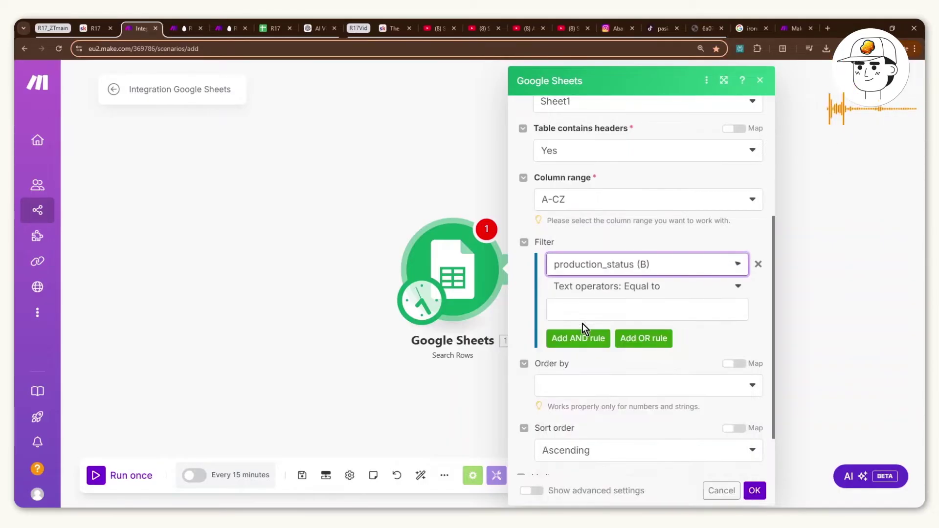
pyautogui.click(573, 314)
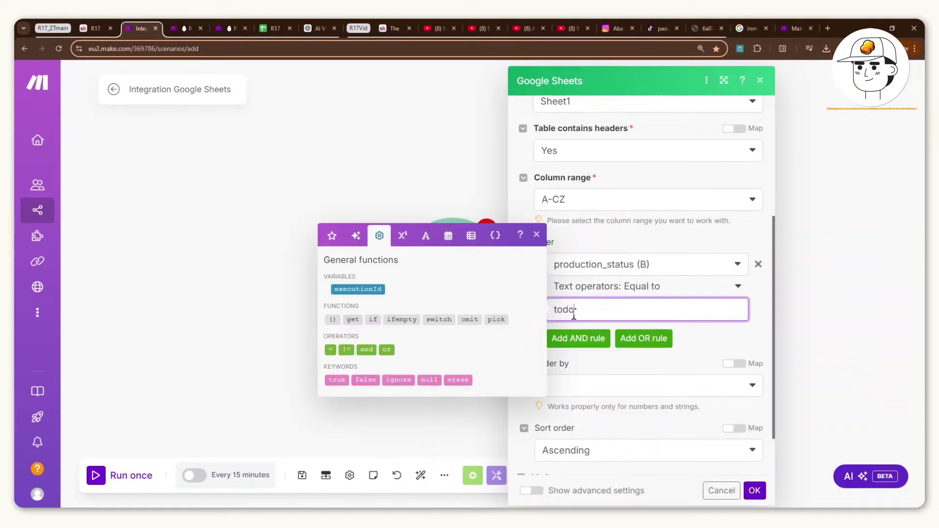
pyautogui.scroll(-2, 611, 422)
pyautogui.click(611, 429)
pyautogui.write('1')
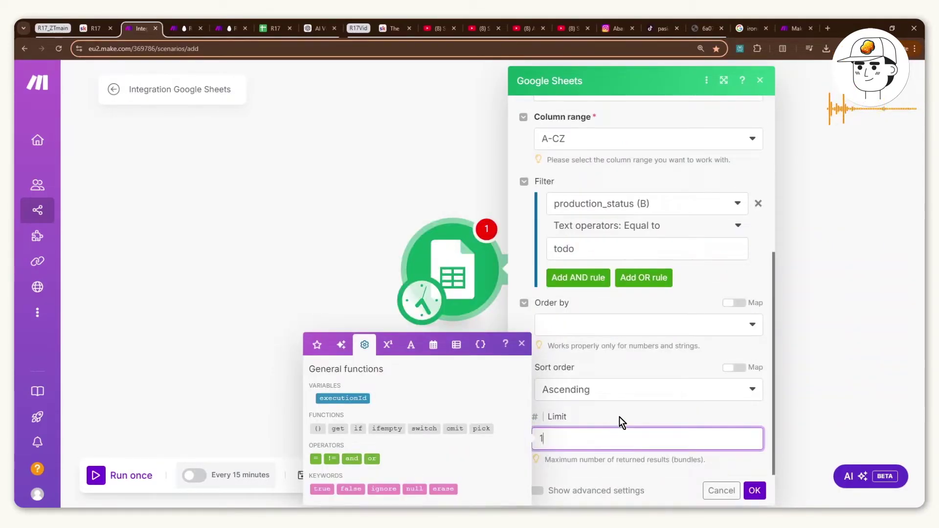
pyautogui.click(755, 491)
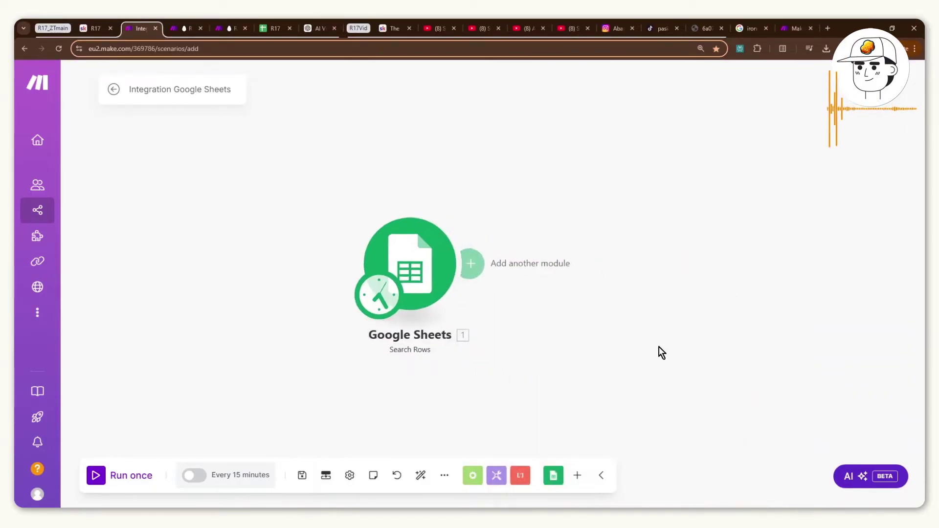
# Switch to the Google Sheet, examine row 2 from production_status to video_c, and return to Make
pyautogui.click(273, 30)
pyautogui.moveTo(172, 177); pyautogui.dragTo(758, 185)
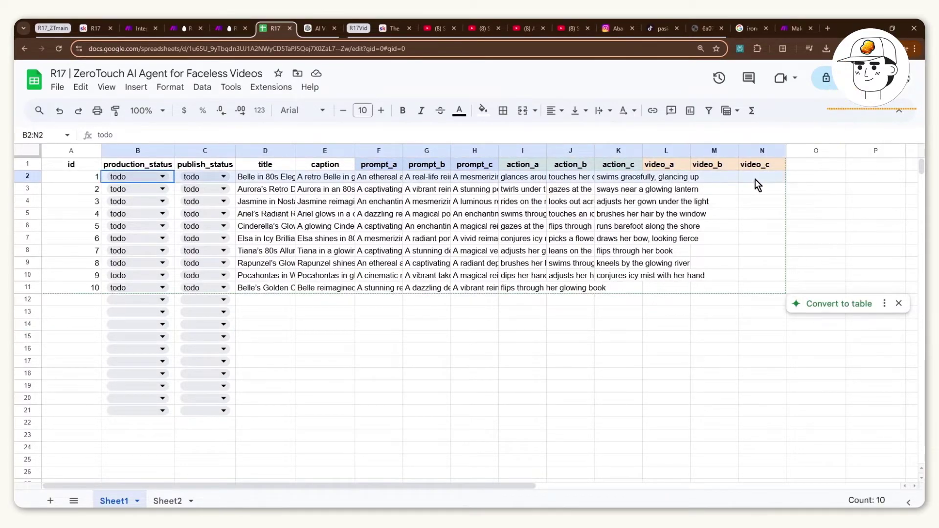
pyautogui.click(139, 28)
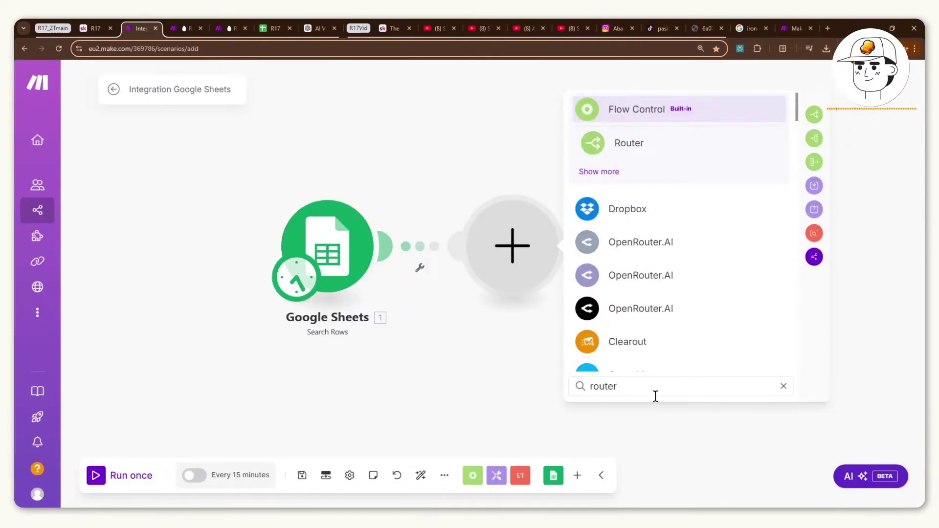
# Add a Router after the Search Rows module and give it three routes
pyautogui.click(635, 150)
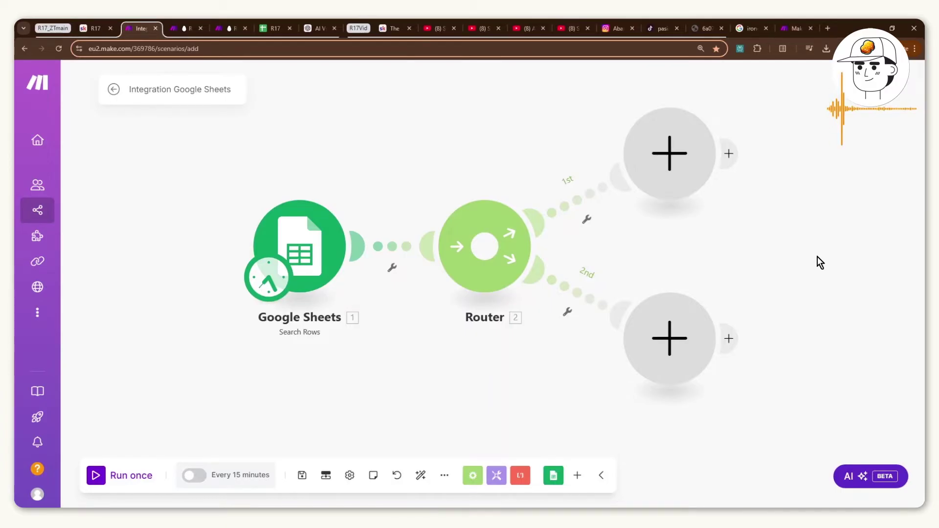
pyautogui.click(484, 246)
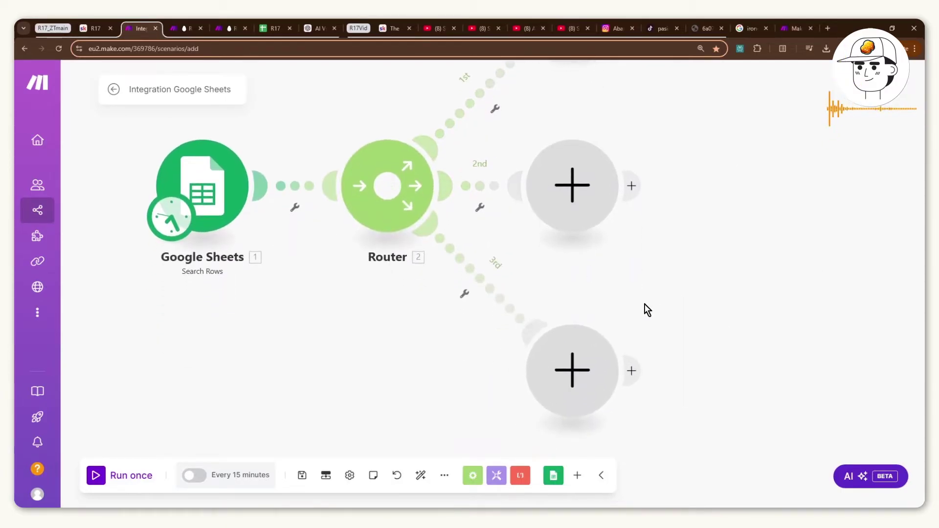
pyautogui.scroll(-2, 641, 213)
pyautogui.scroll(-2, 660, 212)
pyautogui.moveTo(750, 174); pyautogui.dragTo(561, 240)
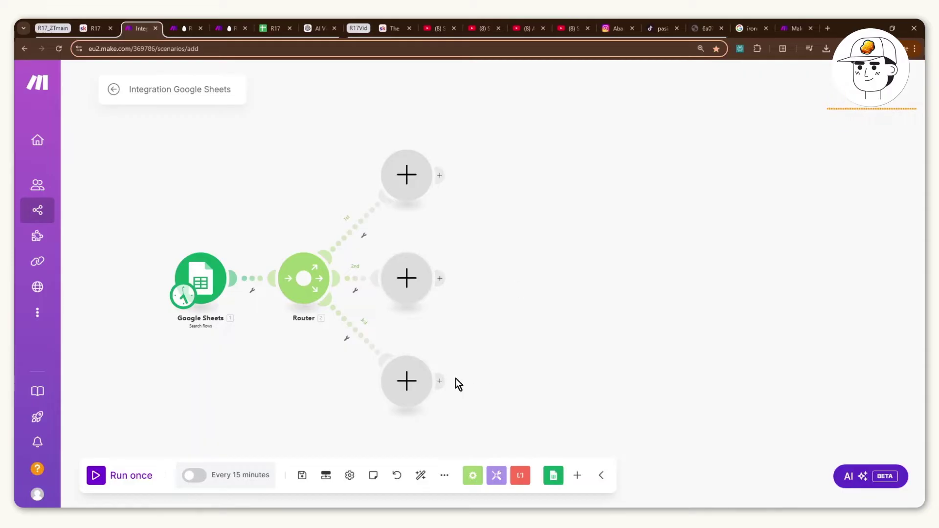
pyautogui.click(405, 180)
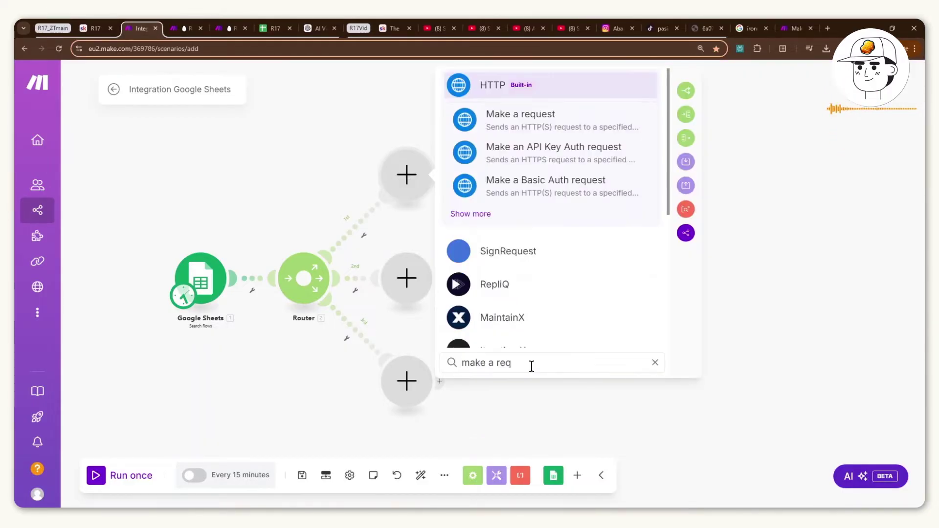
pyautogui.click(516, 123)
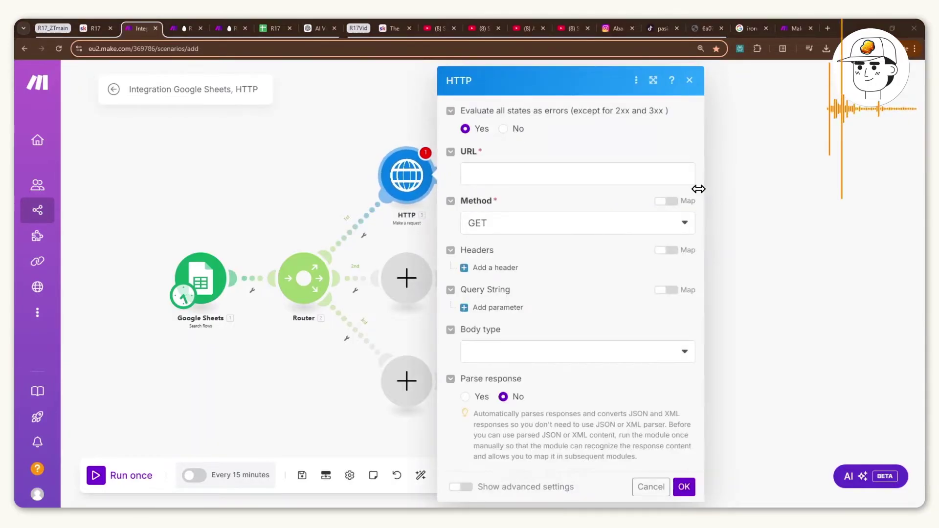
pyautogui.click(605, 173)
pyautogui.write('https://api.piapi.ai/api/v1/task')
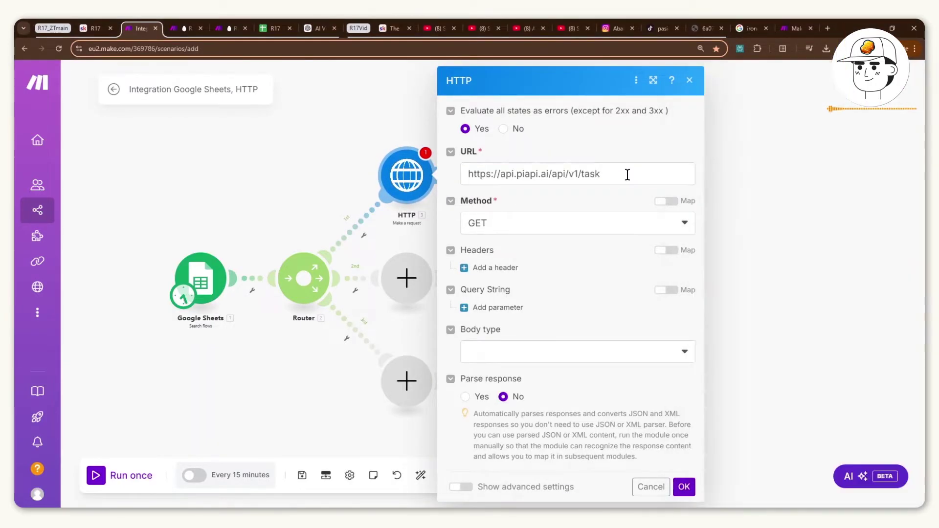
pyautogui.click(530, 229)
pyautogui.click(495, 291)
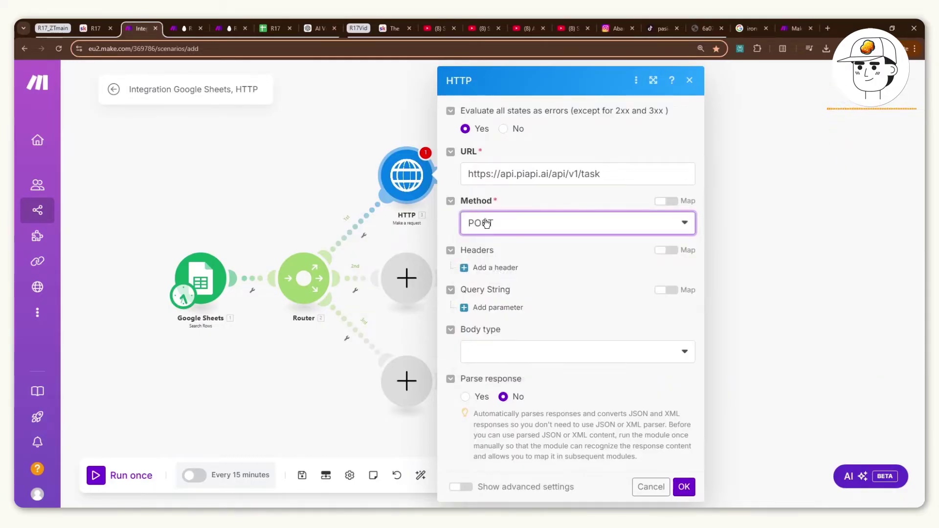
# Add a header named x-api-key to the HTTP request
pyautogui.click(496, 268)
pyautogui.click(503, 304)
pyautogui.write('x-api-key')
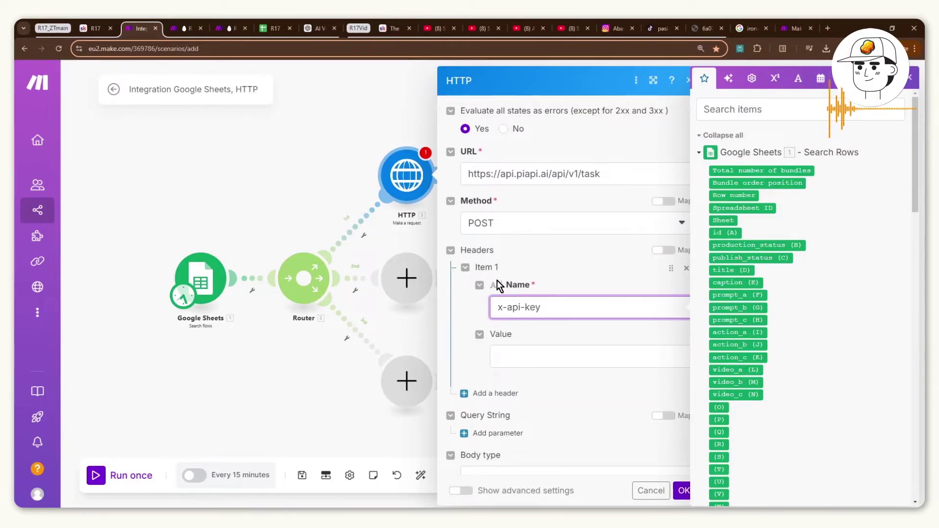
pyautogui.click(531, 286)
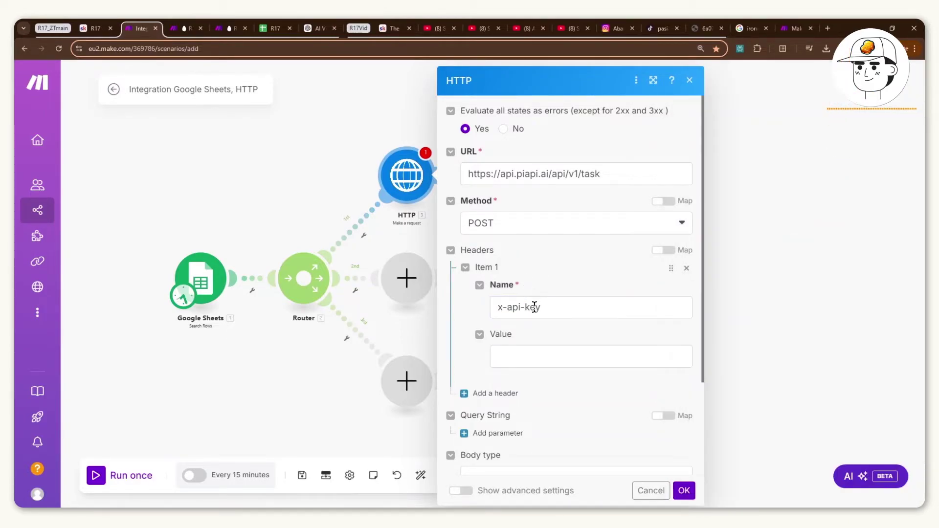
# Set the request's body type to Raw and its content type to JSON (application/json)
pyautogui.scroll(-2, 563, 313)
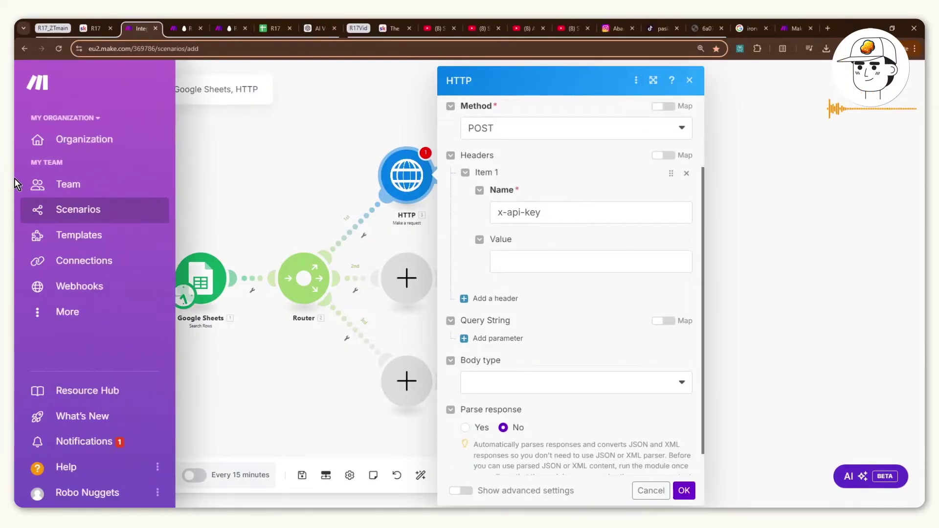
pyautogui.click(562, 383)
pyautogui.click(548, 404)
pyautogui.scroll(-3, 537, 398)
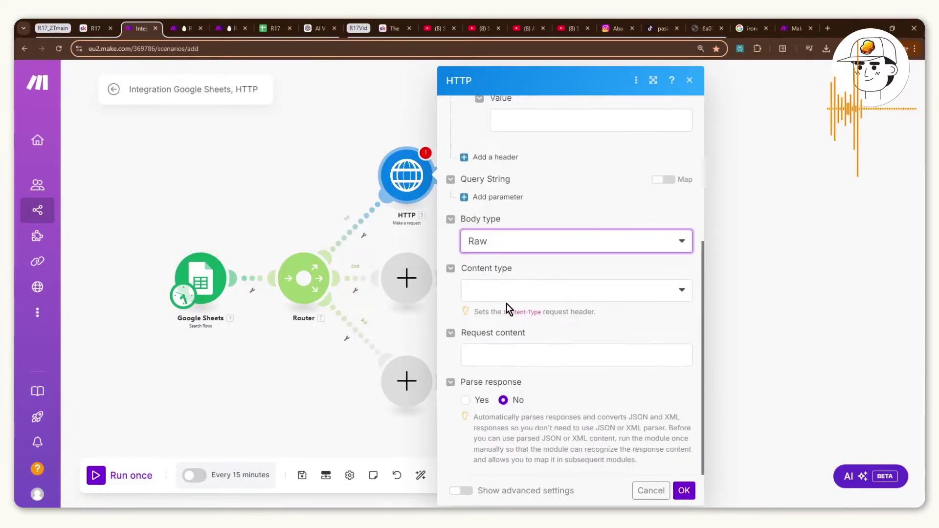
pyautogui.click(504, 293)
pyautogui.click(489, 354)
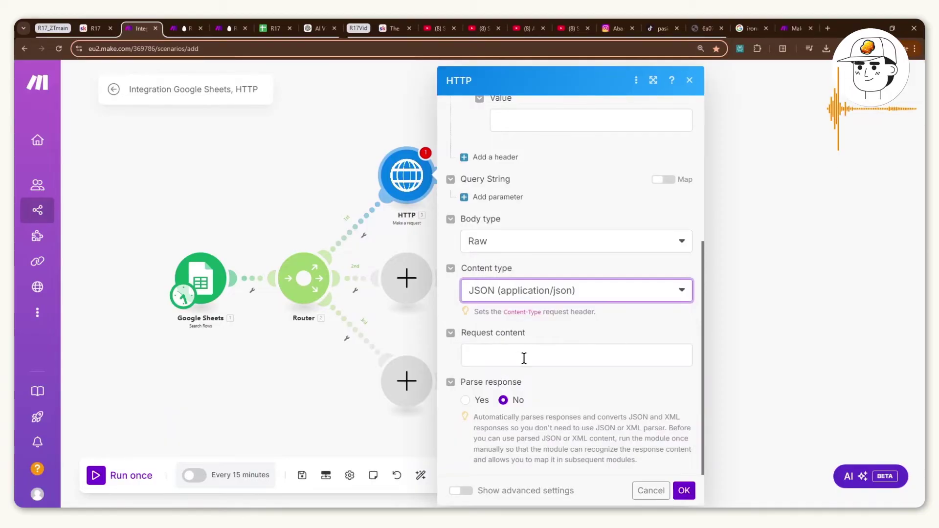
# Enter the JSON request content with model Qubico/flux1-dev, task type txt2img, prompt from prompt_a, width 540 and height 960
pyautogui.click(490, 353)
pyautogui.write('{     "model": "Qubico/flux1-dev",     "task_type": "txt2img",     "input": {         "prompt": "{{1.prompt_a}}",         "width": 540,         "height": 960     } }')
pyautogui.click(575, 345)
pyautogui.scroll(-2, 570, 293)
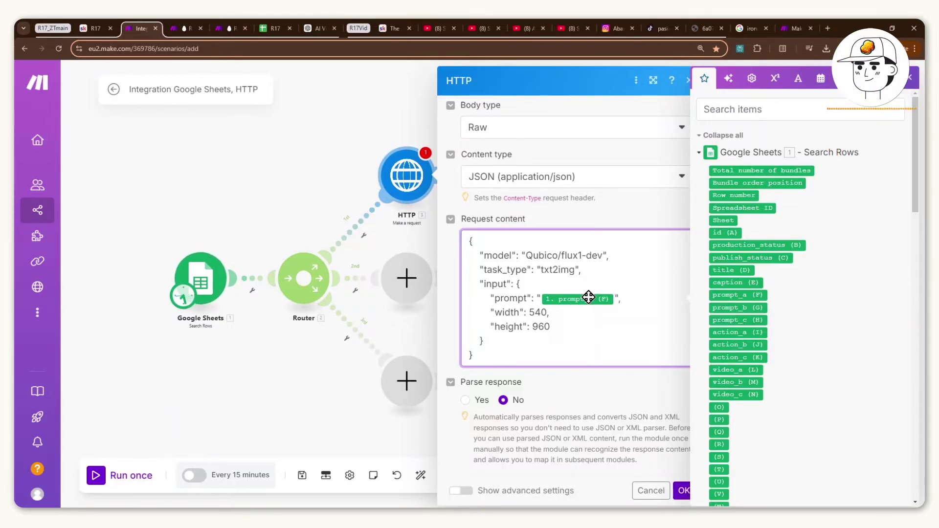
# Remap the JSON prompt value to prompt_a (F) from Google Sheets, enable response parsing and confirm the HTTP module
pyautogui.moveTo(589, 298)
pyautogui.press('BackSpace')
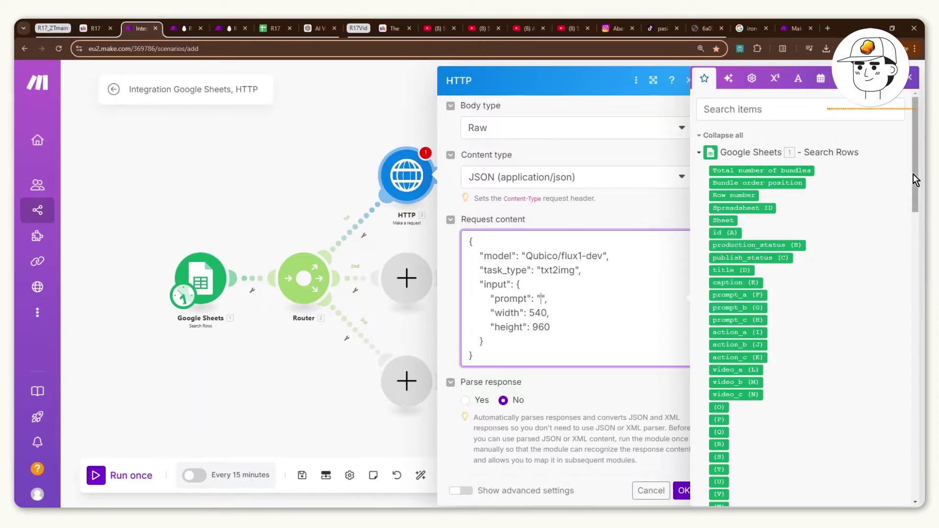
pyautogui.click(737, 294)
pyautogui.click(471, 404)
pyautogui.click(477, 403)
pyautogui.click(684, 491)
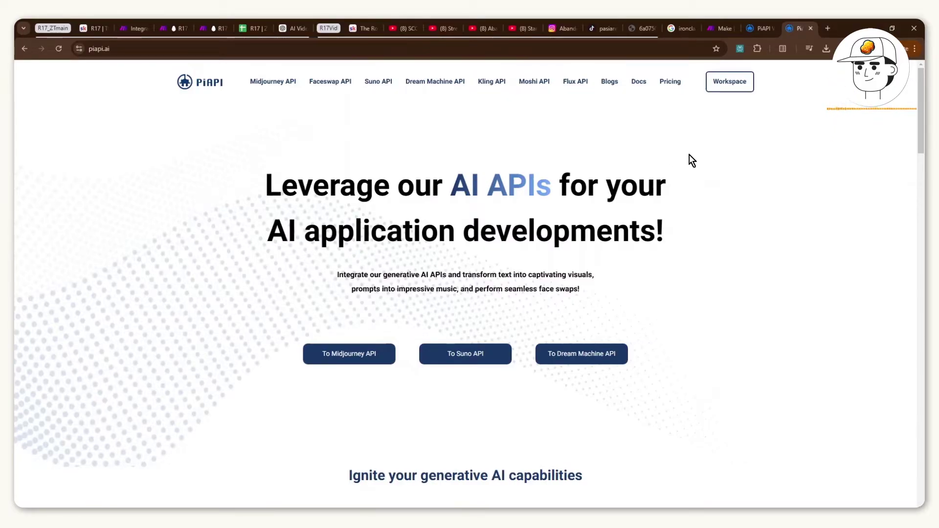
# Open the API Keys page in the PiAPI workspace, then back in Make fill the x-api-key header value with "[insert your api key here]"
pyautogui.click(724, 91)
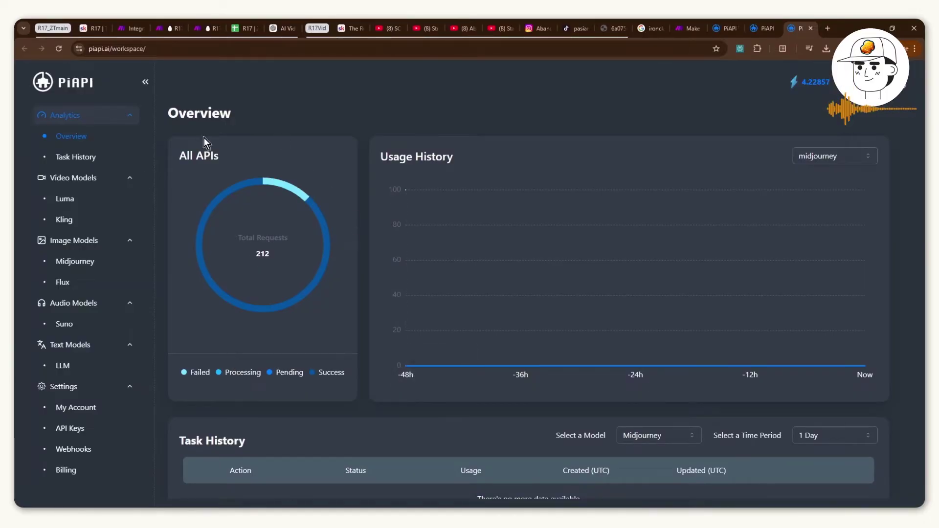
pyautogui.click(70, 429)
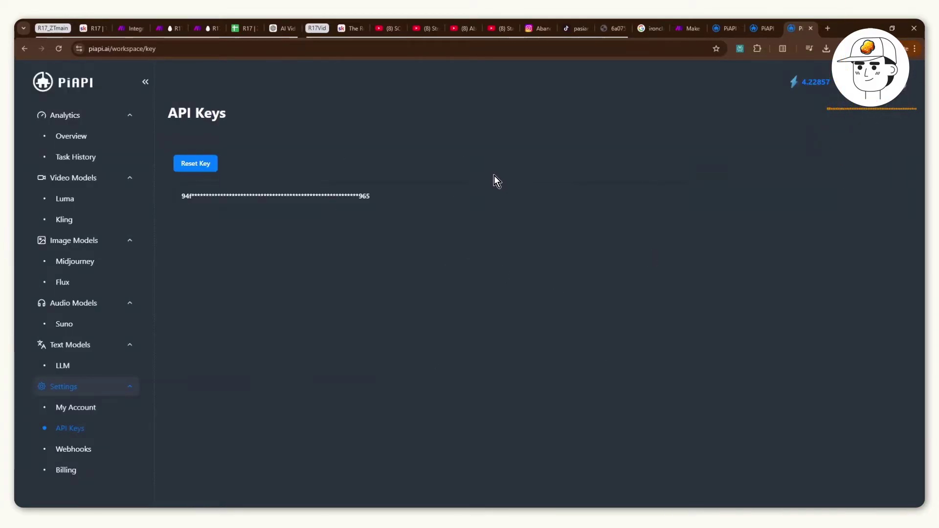
pyautogui.hotkey('ctrl', '3')
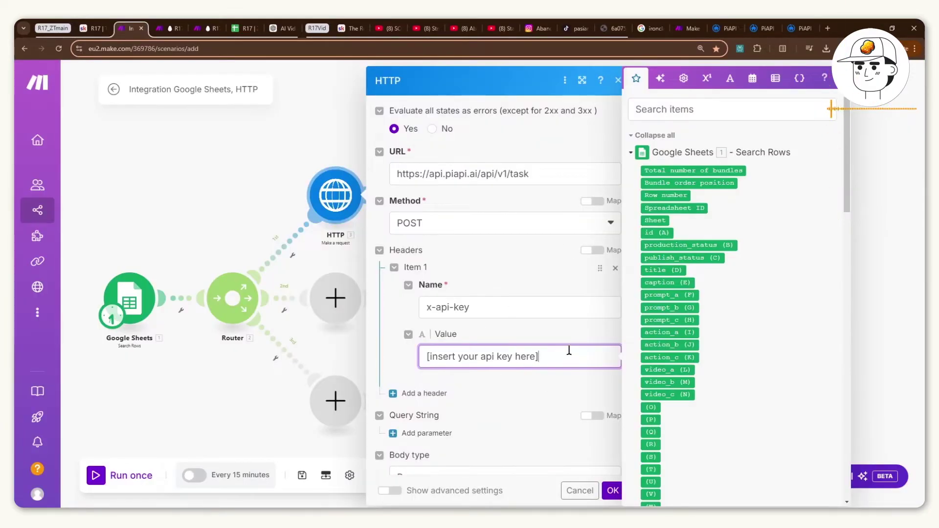
pyautogui.click(530, 376)
pyautogui.click(611, 491)
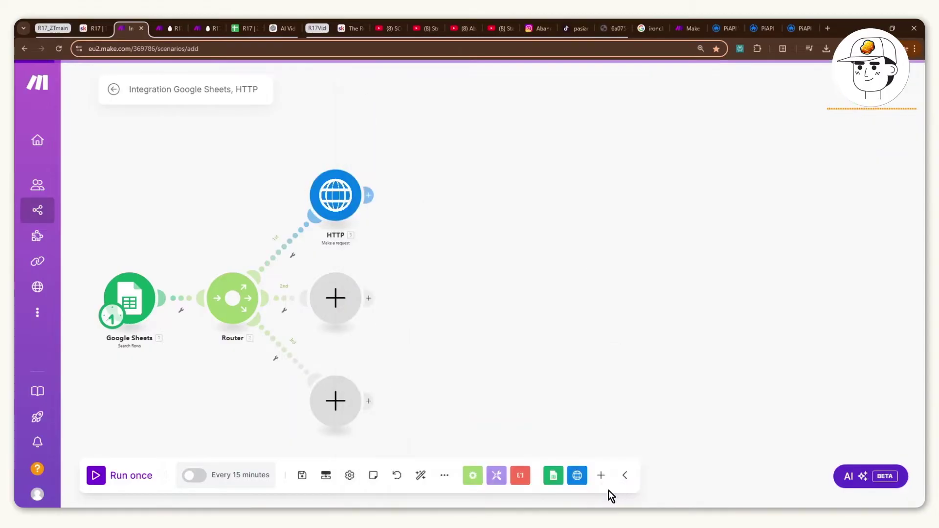
# Examine the Request Text-to-Image, Sleep and Get Image modules in the R17 - ZeroTouch AI Agent v2.0 (Full Agency) scenario
pyautogui.hotkey('ctrl', '4')
pyautogui.moveTo(361, 167); pyautogui.dragTo(365, 224)
pyautogui.scroll(3, 368, 232)
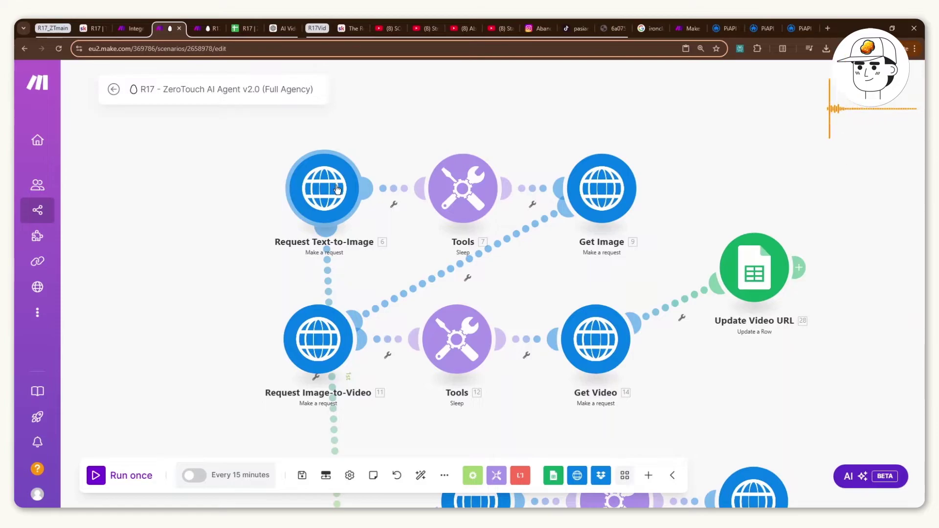
pyautogui.moveTo(231, 266); pyautogui.dragTo(659, 133)
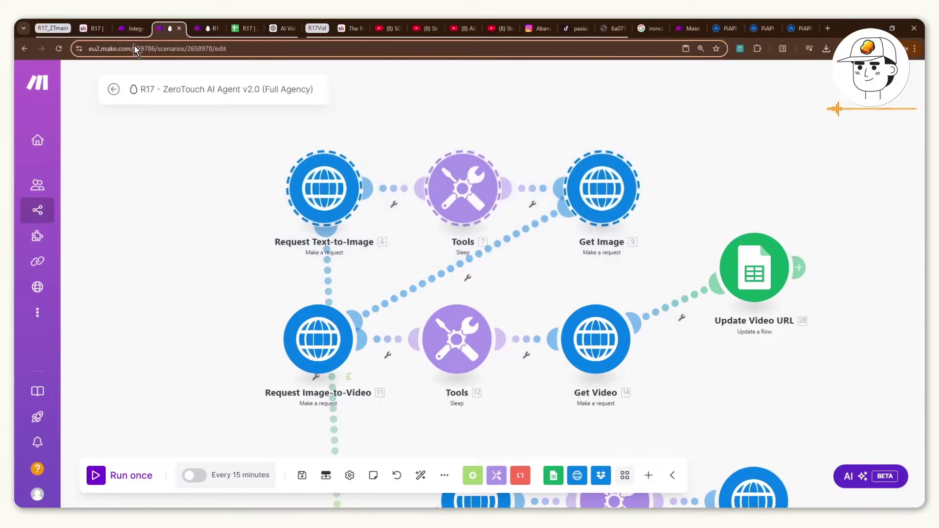
# Return to the new scenario and add a Tools Sleep module with a 30-second delay after the HTTP request
pyautogui.click(127, 30)
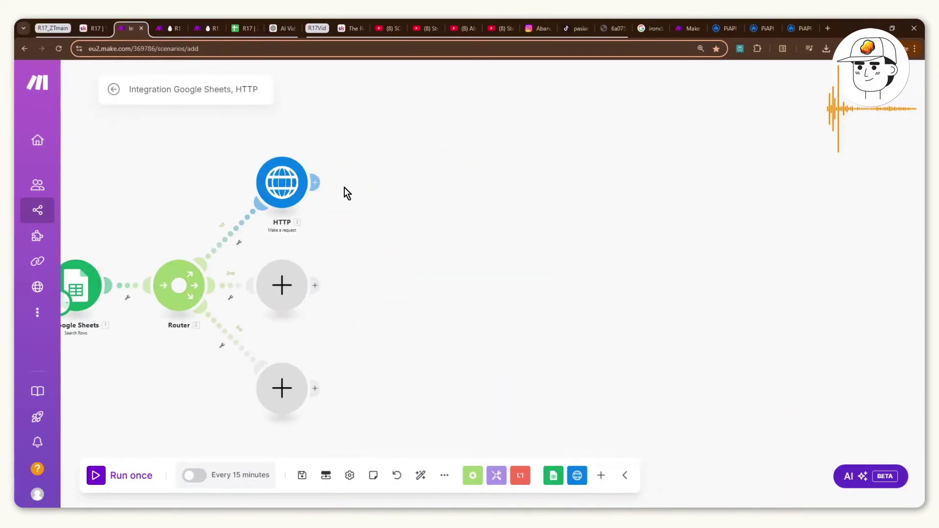
pyautogui.click(317, 182)
pyautogui.write('sleep')
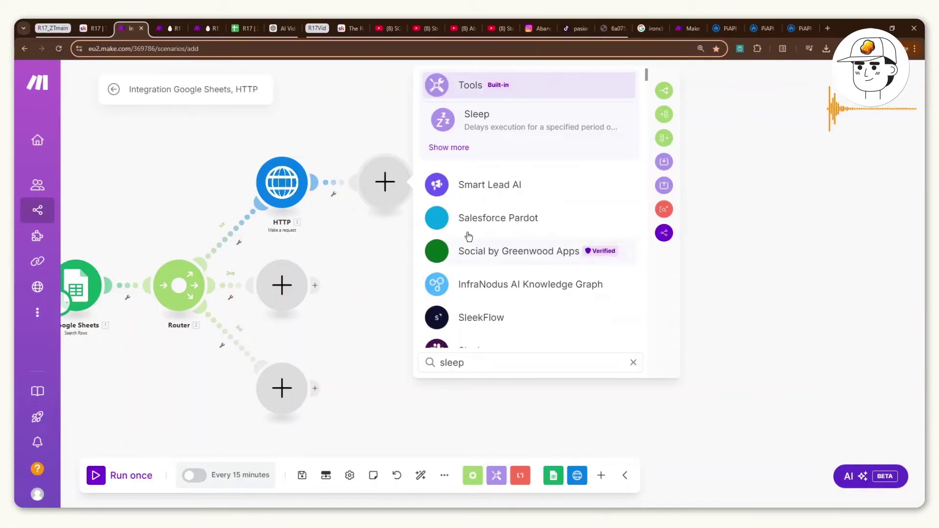
pyautogui.click(474, 122)
pyautogui.write('30')
pyautogui.click(663, 251)
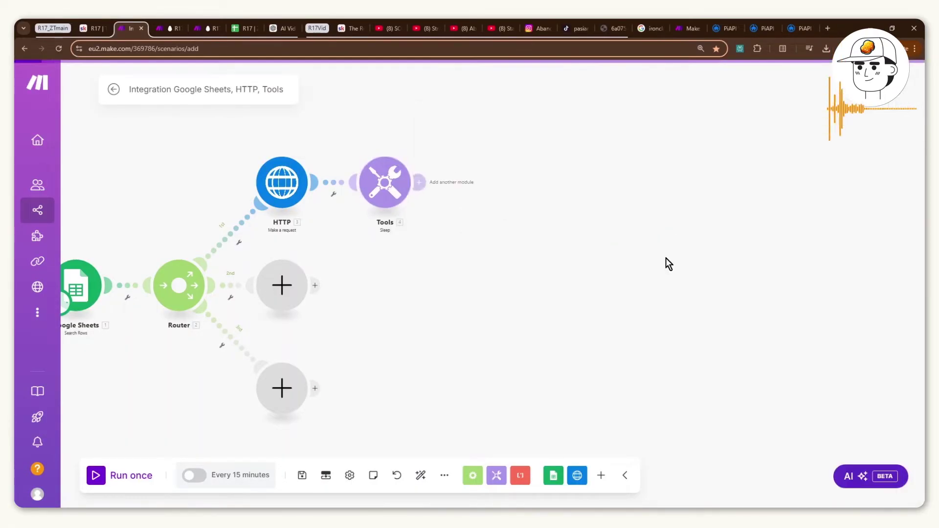
# Set the Sleep module's delay to 60 seconds
pyautogui.scroll(3, 524, 269)
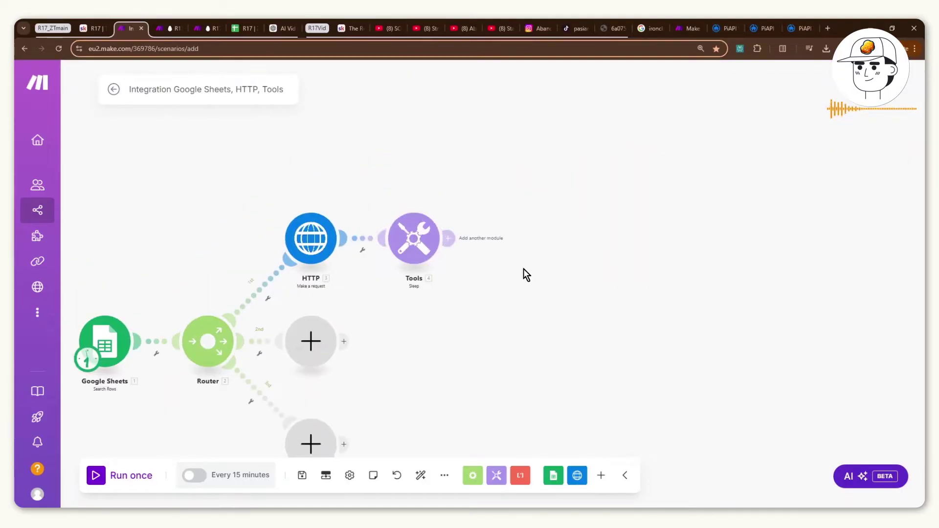
pyautogui.click(406, 254)
pyautogui.hotkey('ctrl', 'a')
pyautogui.write('60')
pyautogui.click(518, 212)
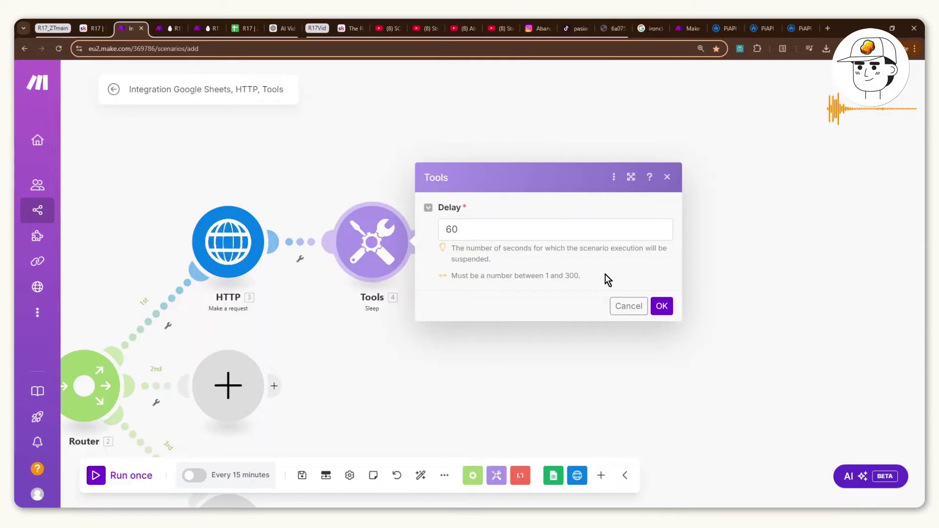
pyautogui.click(661, 308)
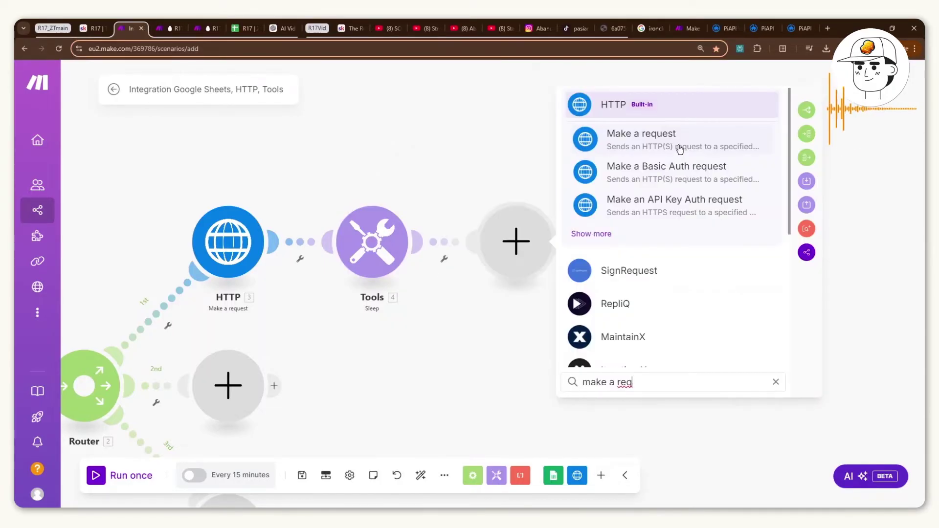
pyautogui.click(680, 147)
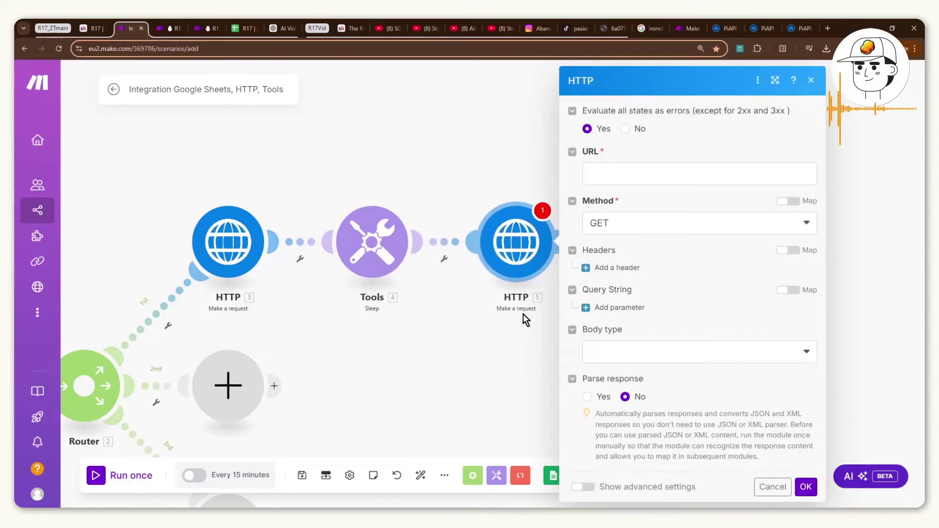
pyautogui.click(635, 173)
pyautogui.write('https://api.piapi.ai/api/v1/task')
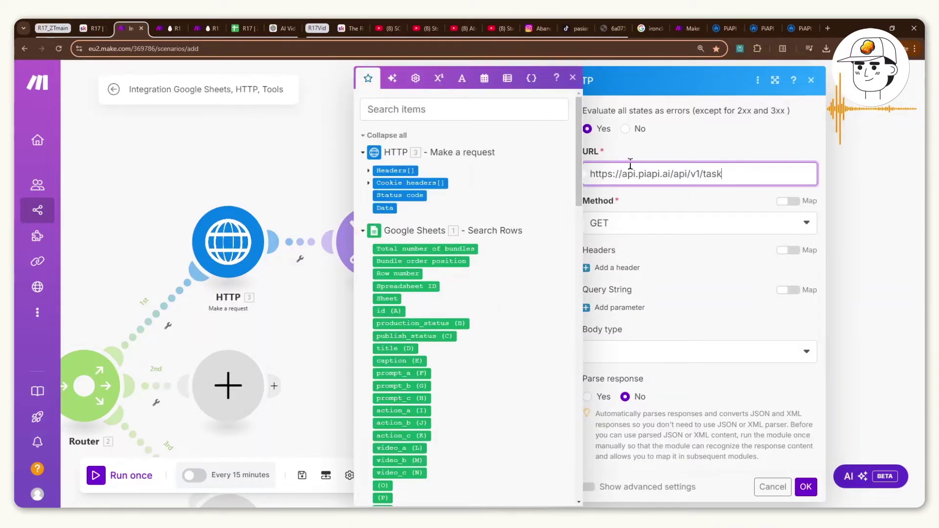
pyautogui.click(629, 196)
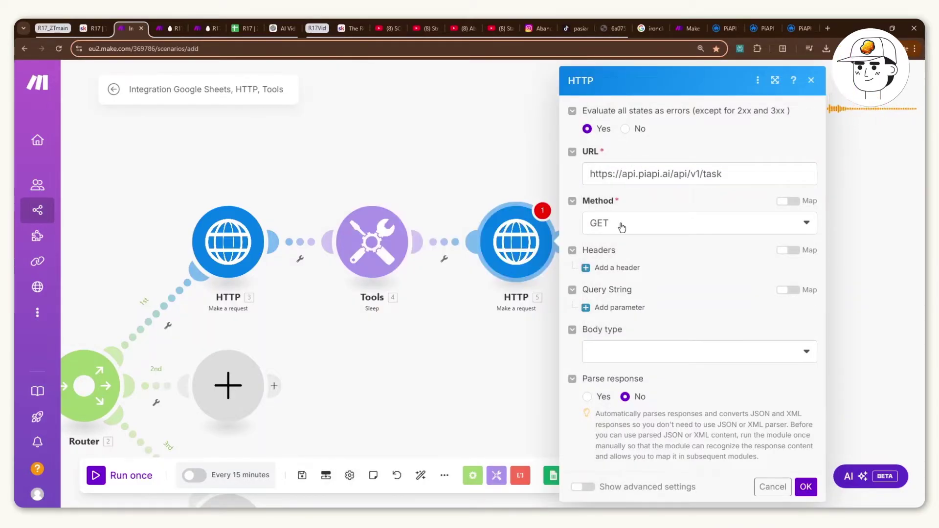
# Add a header named x-api-key with the placeholder value "[insert your api key]" to the second HTTP request
pyautogui.click(616, 269)
pyautogui.click(631, 304)
pyautogui.write('x-api-key')
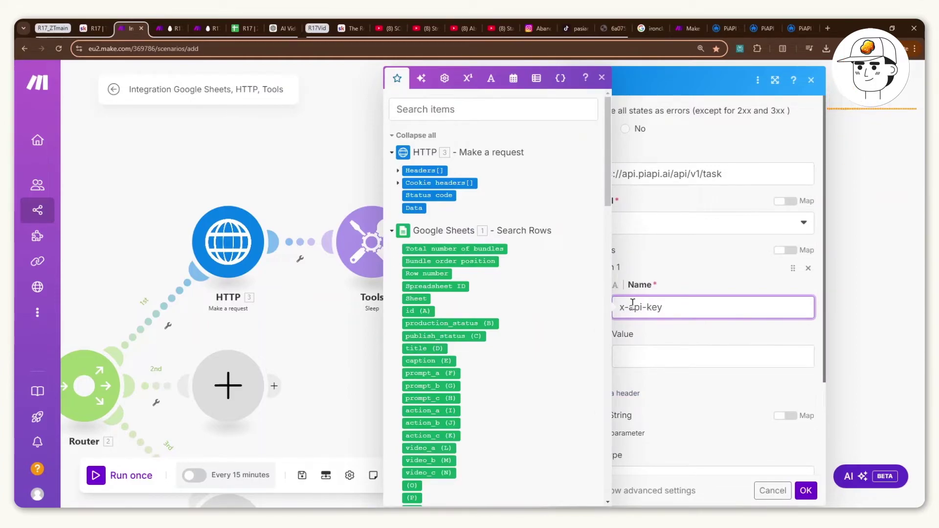
pyautogui.click(690, 294)
pyautogui.click(683, 308)
pyautogui.click(678, 292)
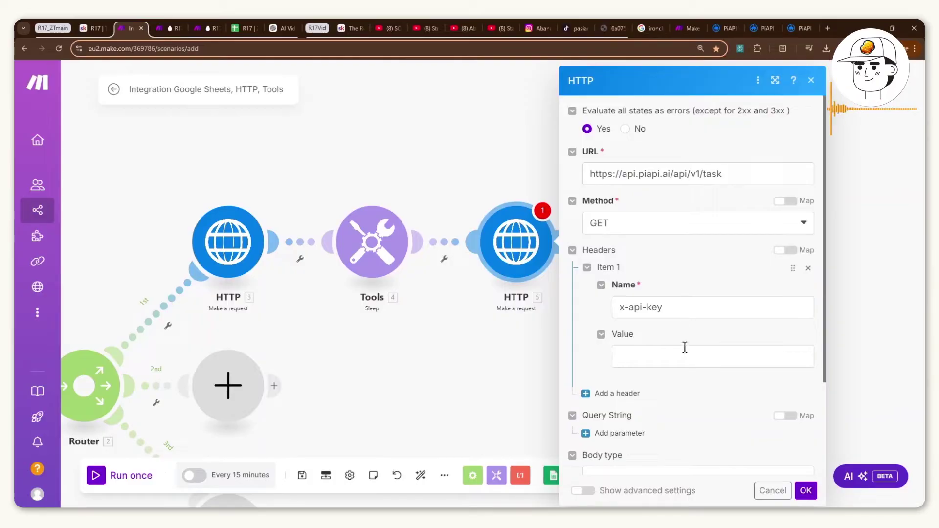
pyautogui.click(685, 348)
pyautogui.write('[insert your api key')
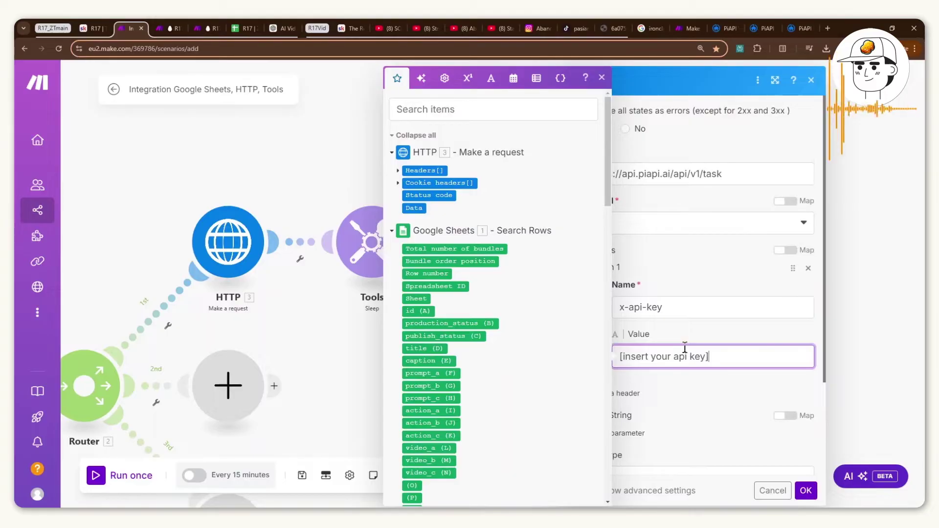
# Enable response parsing on the second HTTP request and confirm it, and save and run the scenario once
pyautogui.scroll(-3, 635, 371)
pyautogui.click(587, 400)
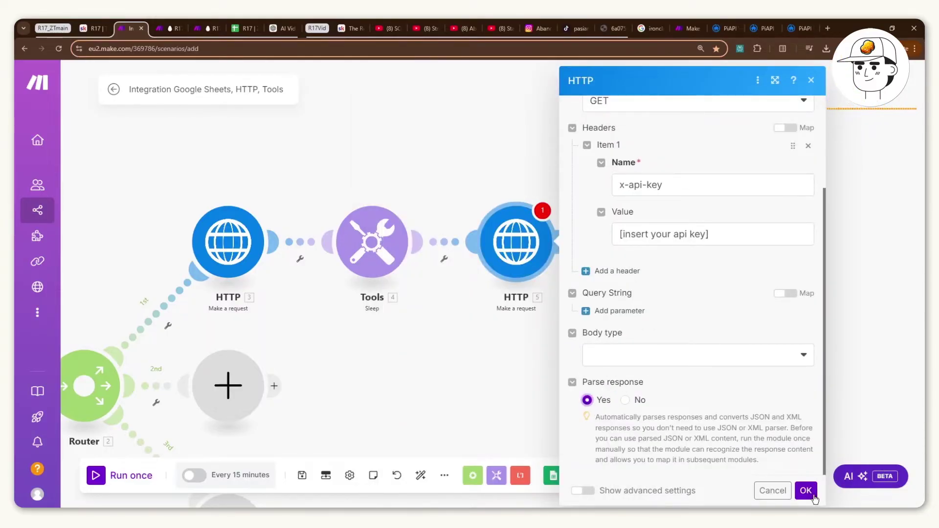
pyautogui.click(806, 490)
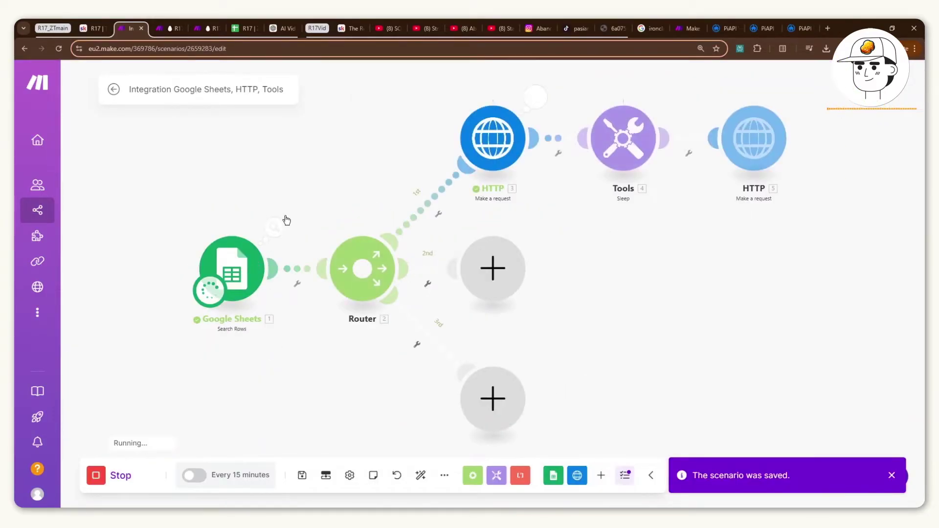
# Examine the Google Sheets module's output bundle, including the id, status, title, caption and prompt fields
pyautogui.click(267, 259)
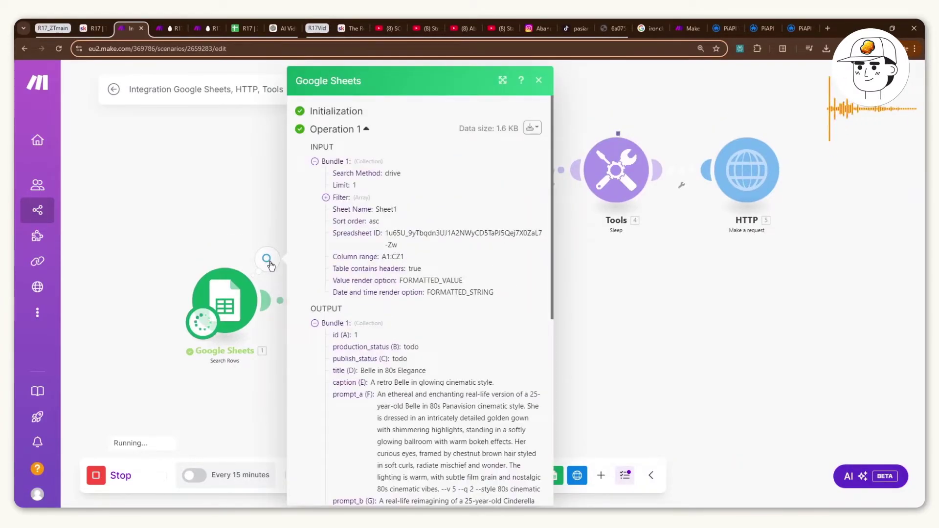
pyautogui.scroll(-3, 350, 286)
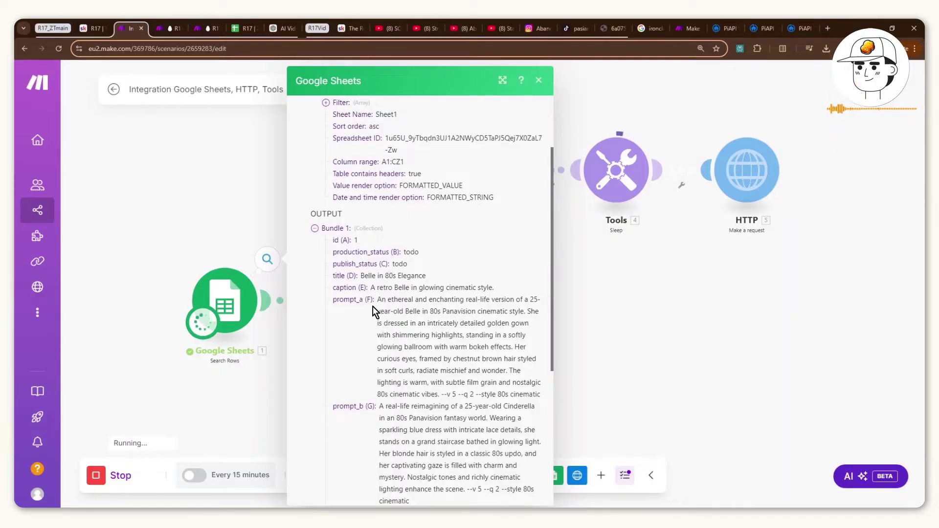
pyautogui.moveTo(331, 245); pyautogui.dragTo(436, 323)
pyautogui.click(424, 279)
# Inspect the first HTTP request's input and output bundles, expanding its response data down to the input prompt
pyautogui.scroll(-3, 425, 279)
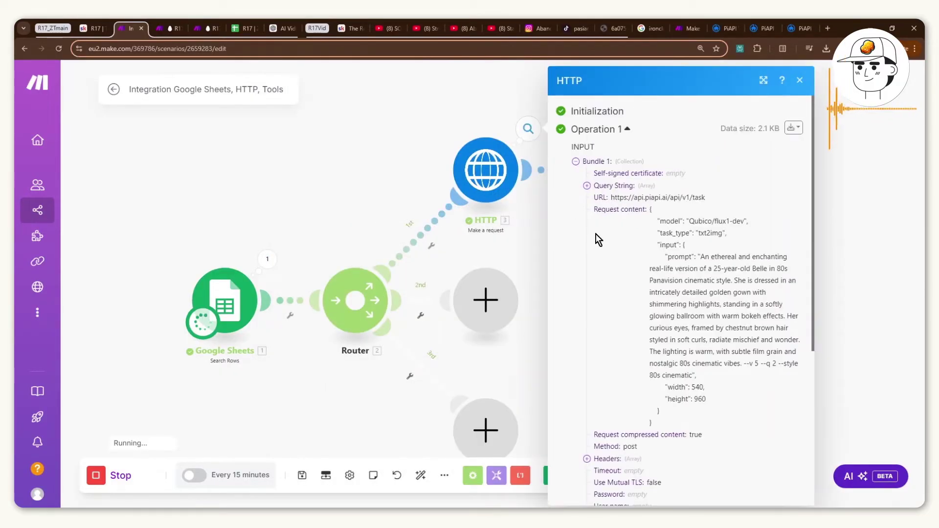
pyautogui.scroll(-5, 596, 234)
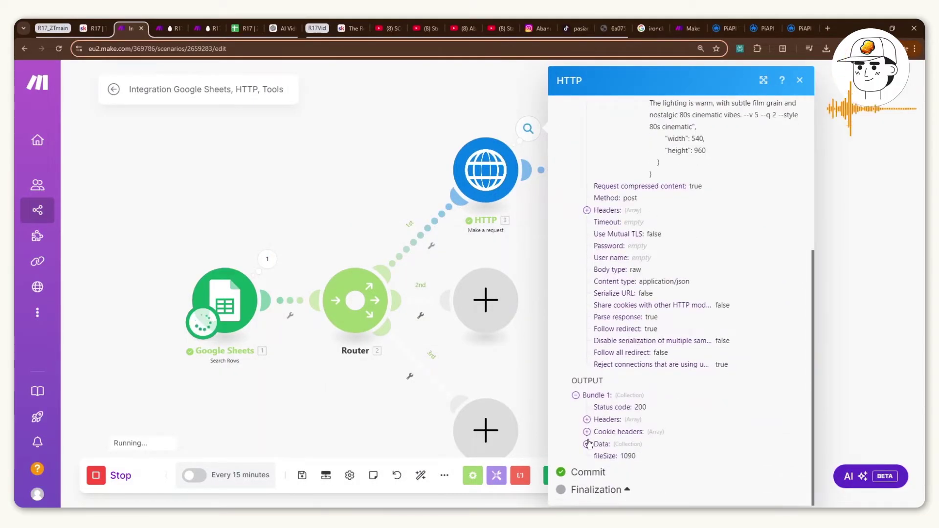
pyautogui.click(588, 443)
pyautogui.scroll(-3, 640, 377)
pyautogui.click(598, 299)
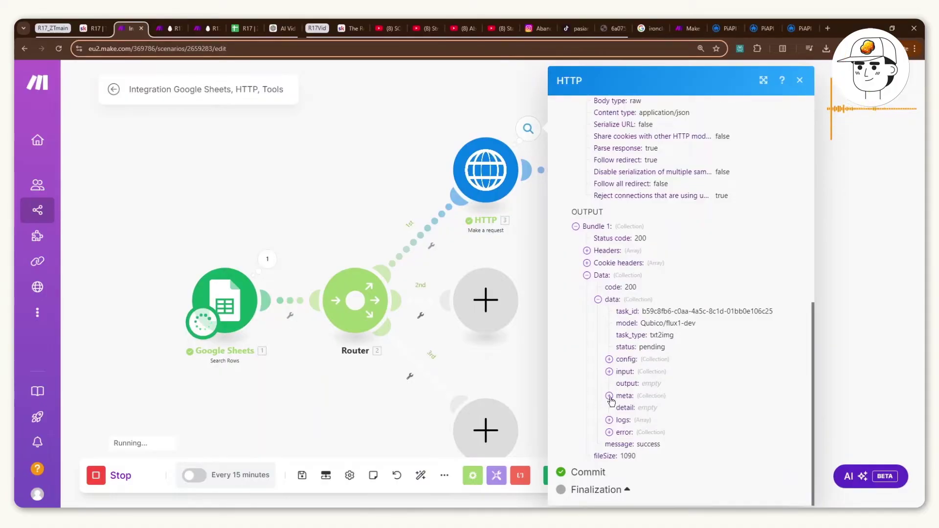
pyautogui.click(609, 371)
pyautogui.scroll(-3, 656, 188)
pyautogui.moveTo(709, 183); pyautogui.dragTo(630, 182)
pyautogui.moveTo(656, 242); pyautogui.dragTo(722, 365)
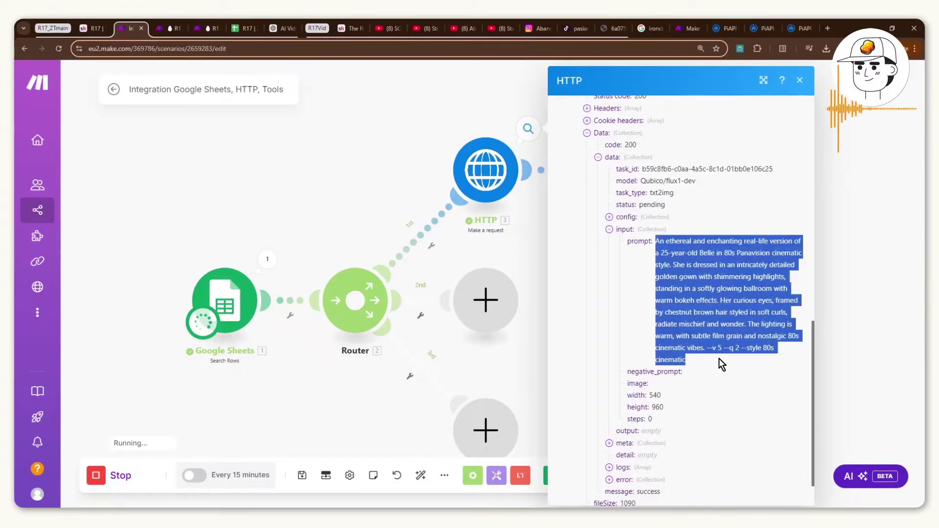
pyautogui.click(734, 242)
pyautogui.press('Escape')
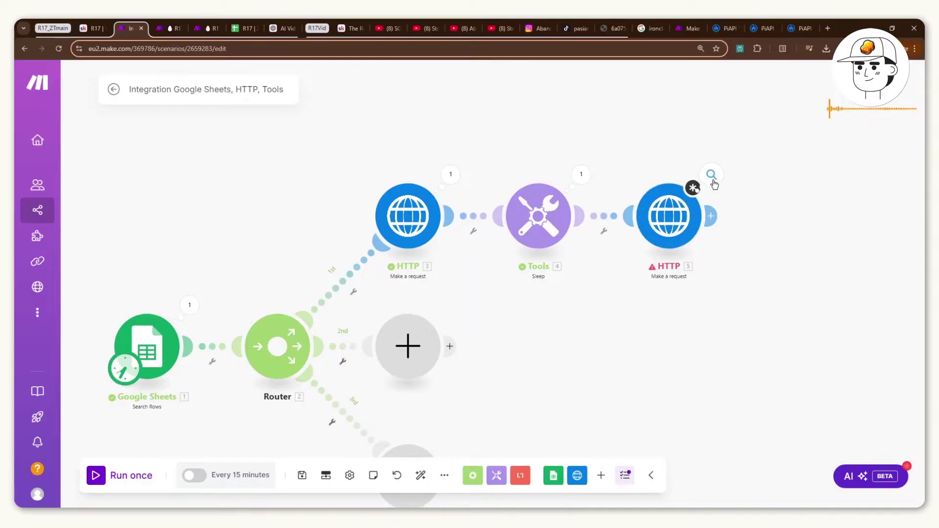
pyautogui.click(697, 203)
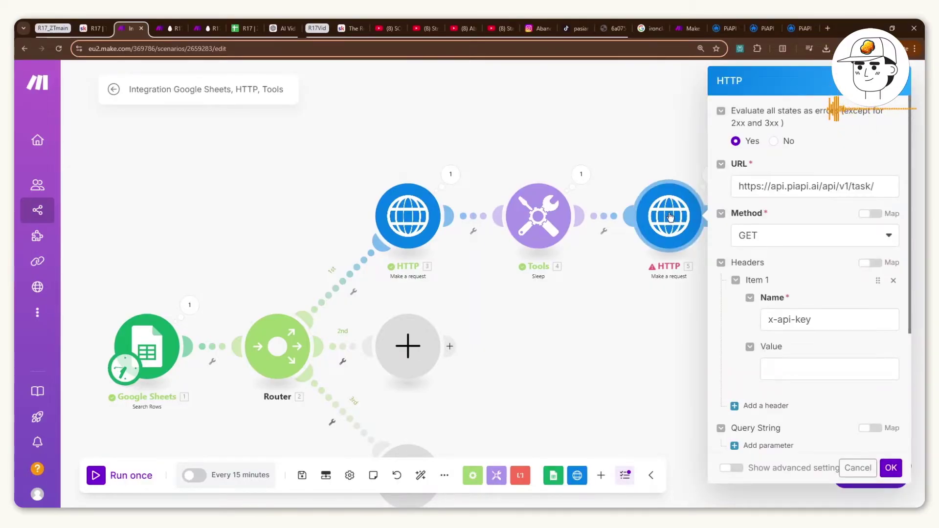
pyautogui.click(887, 188)
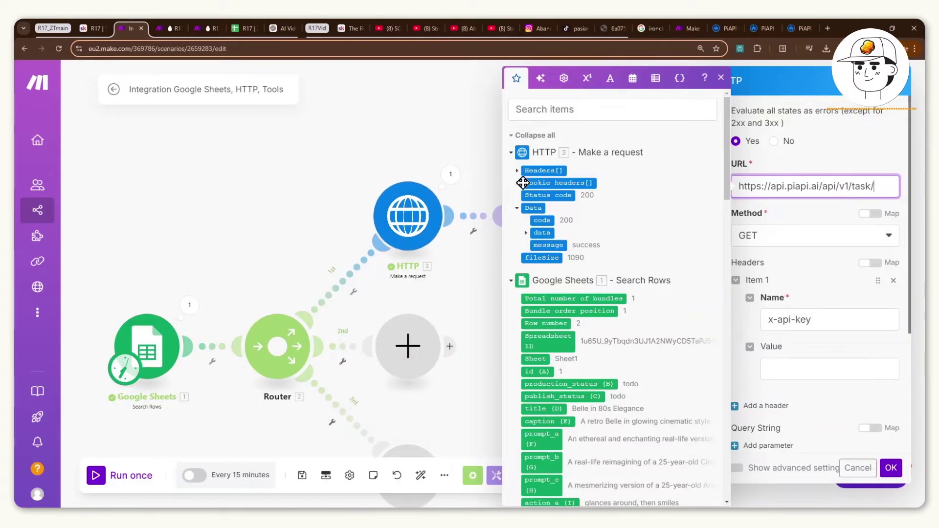
pyautogui.click(526, 234)
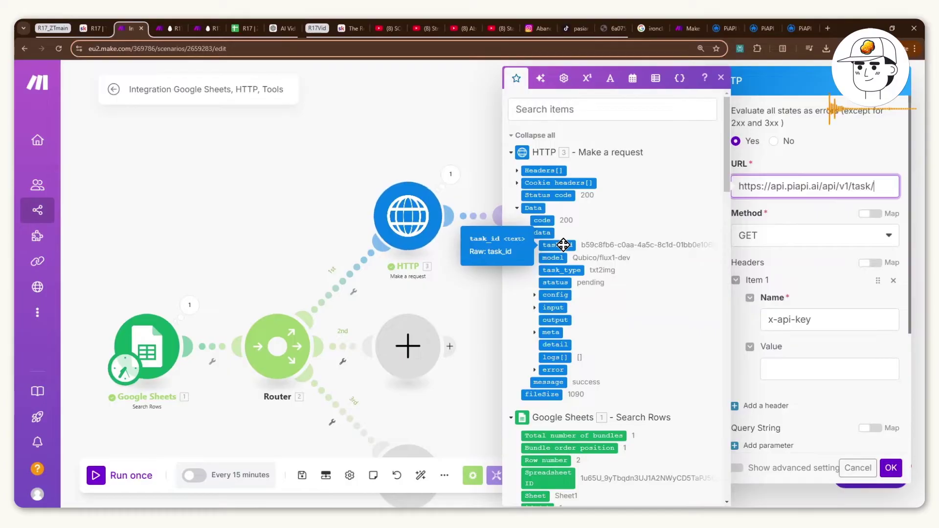
pyautogui.moveTo(563, 245); pyautogui.dragTo(822, 216)
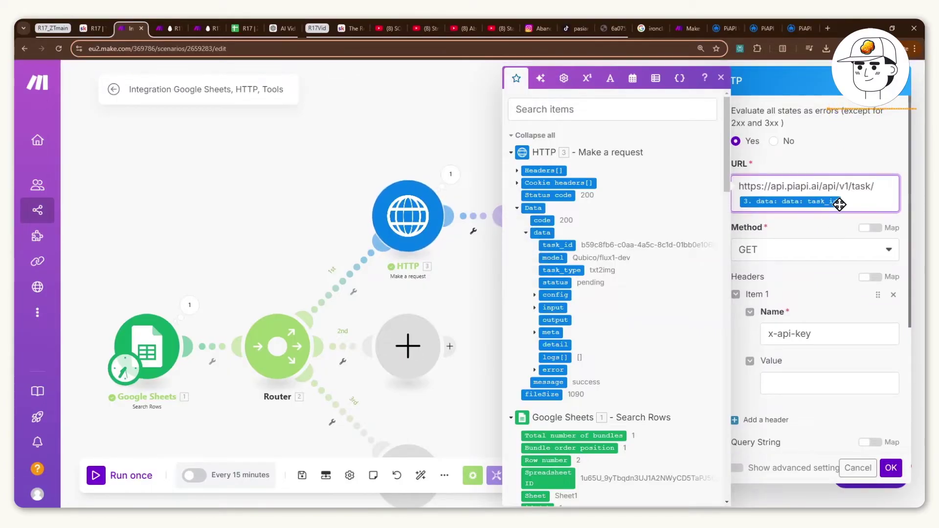
pyautogui.click(890, 467)
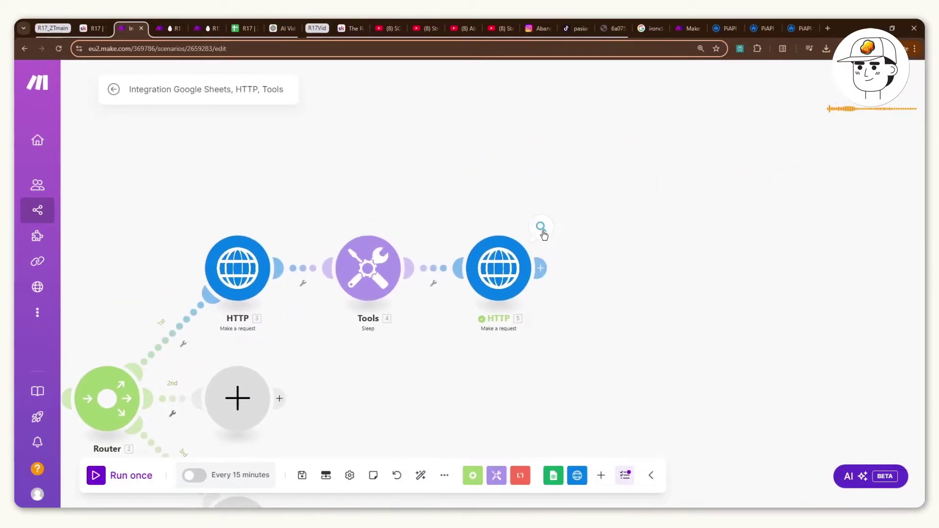
# Inspect the second HTTP request's output bundle, expanding its response data down to the image_url
pyautogui.click(541, 228)
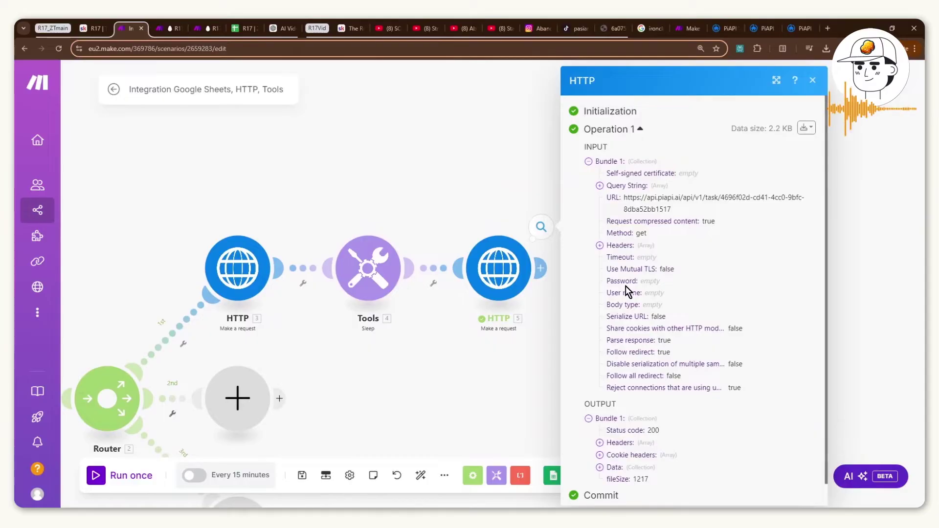
pyautogui.scroll(-2, 629, 289)
pyautogui.click(600, 446)
pyautogui.scroll(-3, 609, 438)
pyautogui.click(611, 430)
pyautogui.scroll(-4, 645, 405)
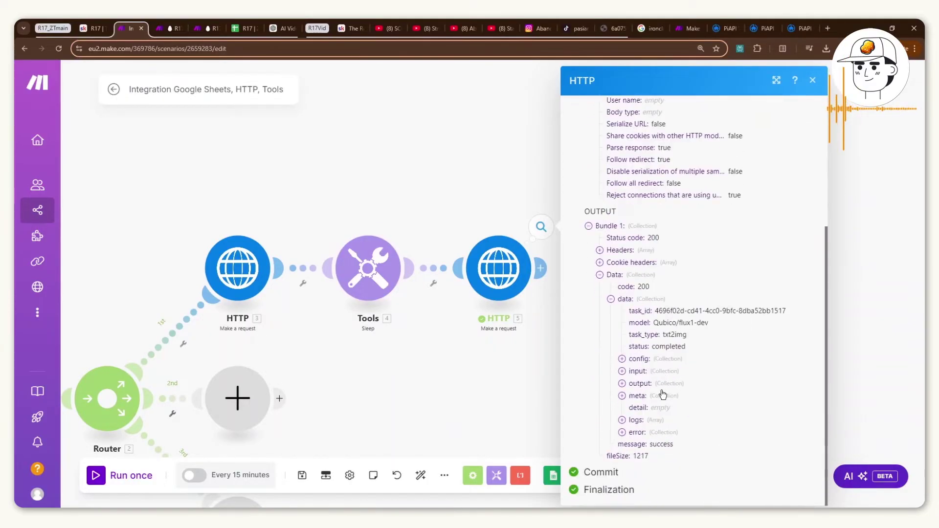
pyautogui.click(621, 383)
pyautogui.scroll(-2, 682, 364)
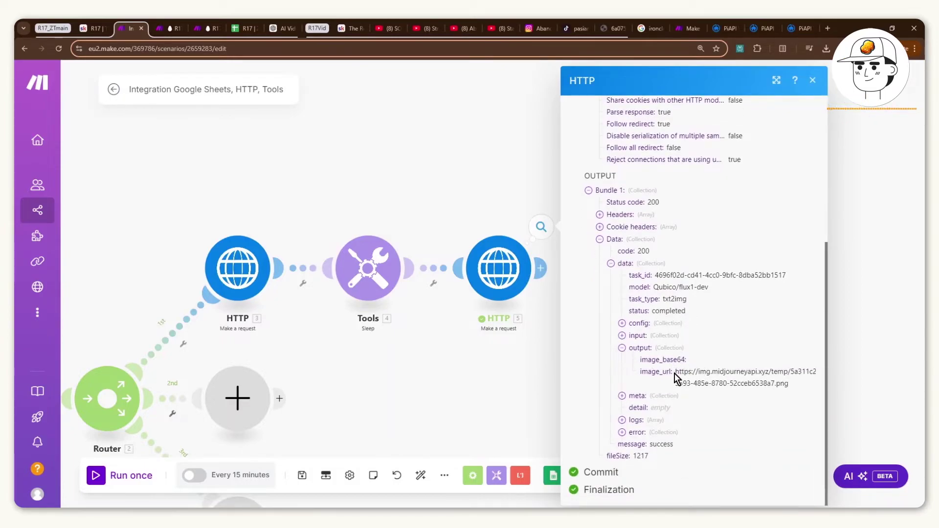
pyautogui.moveTo(676, 372); pyautogui.dragTo(798, 385)
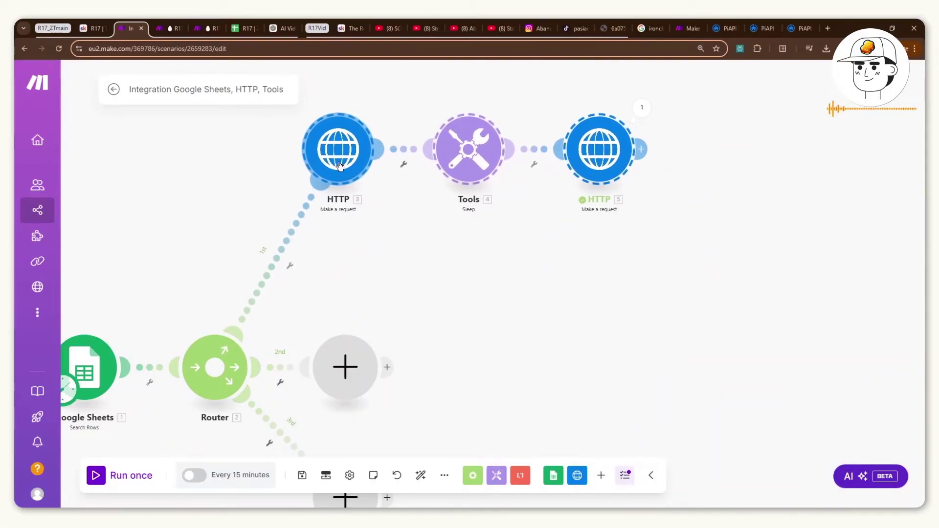
# Clone the first HTTP request, link the copy after the second HTTP request, and place it below the first one
pyautogui.click(641, 149)
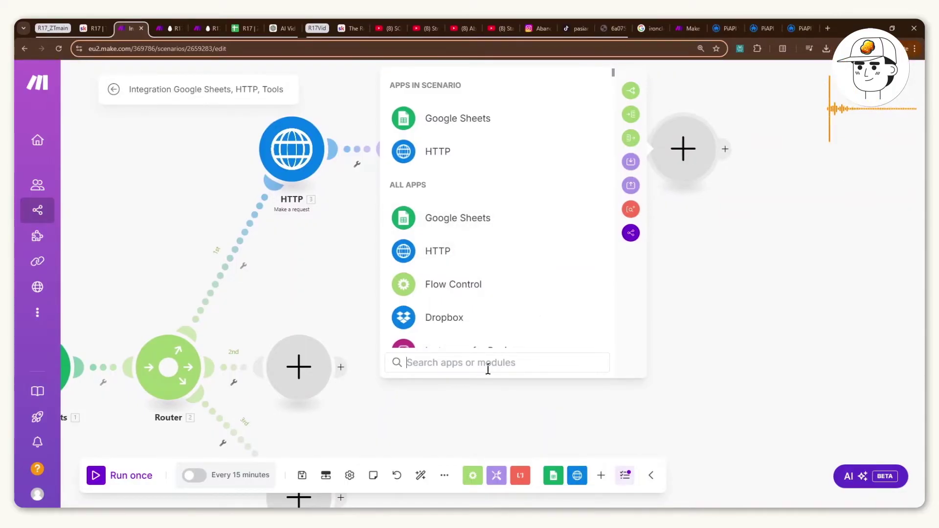
pyautogui.click(372, 277)
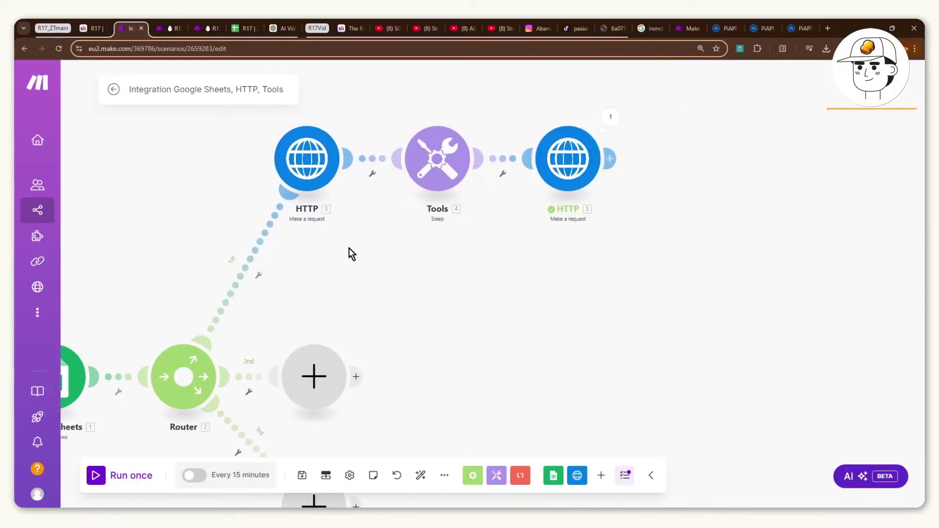
pyautogui.moveTo(377, 255); pyautogui.dragTo(245, 128)
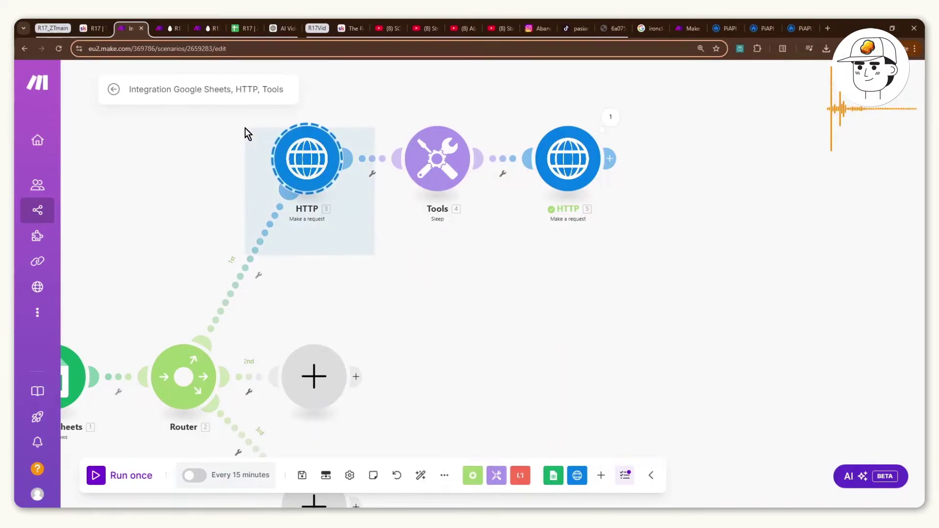
pyautogui.rightClick(292, 163)
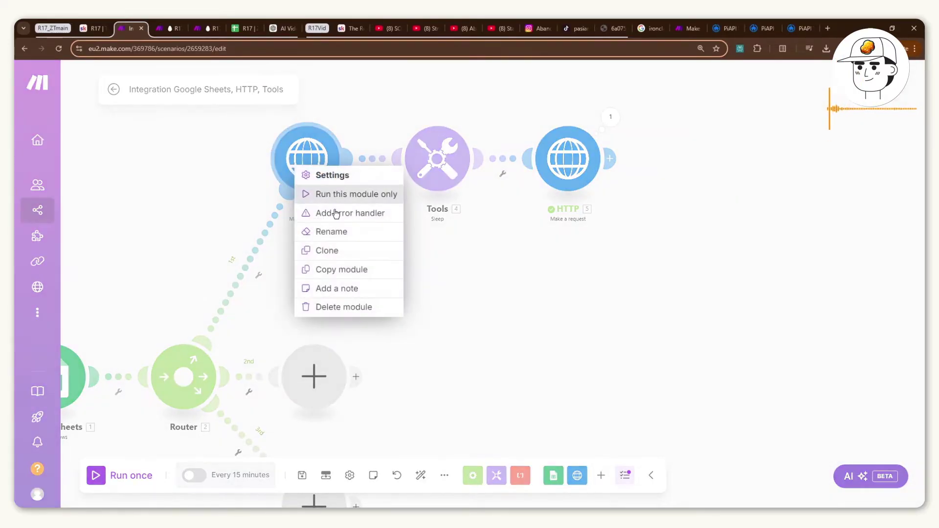
pyautogui.click(328, 251)
pyautogui.click(679, 173)
pyautogui.moveTo(678, 174)
pyautogui.mouseDown()
pyautogui.moveTo(575, 304)
pyautogui.moveTo(701, 175)
pyautogui.moveTo(311, 313)
pyautogui.moveTo(329, 290)
pyautogui.moveTo(310, 285)
pyautogui.mouseUp()
# Replace the cloned HTTP request's content with the kling video_generation JSON body that includes camera_control settings
pyautogui.click(310, 285)
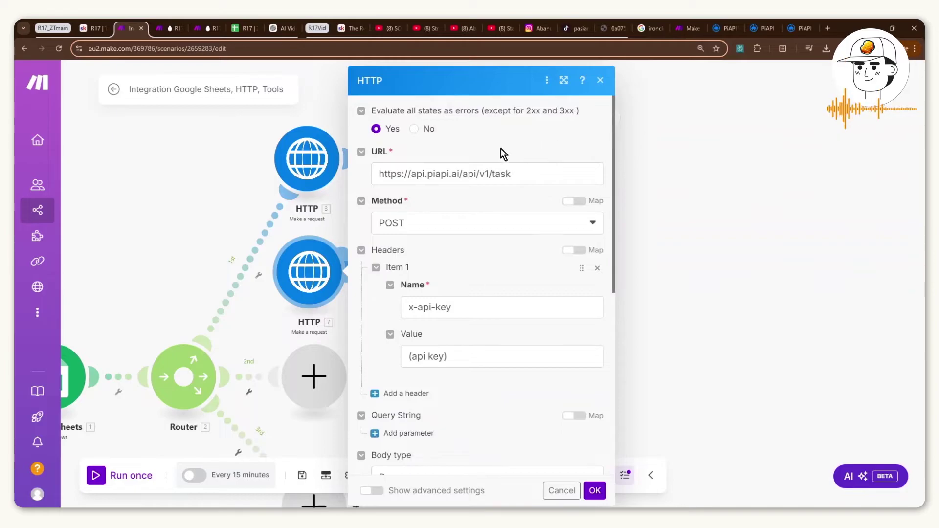
pyautogui.scroll(-3, 469, 188)
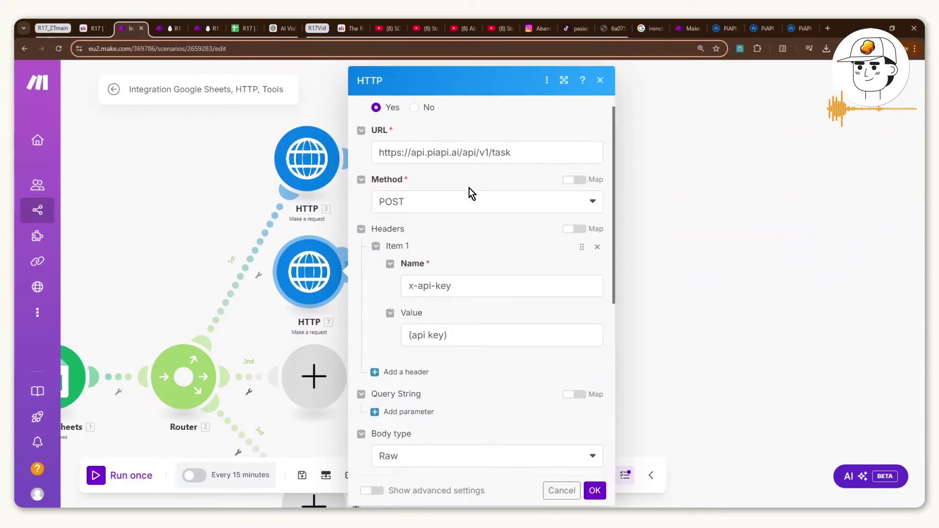
pyautogui.scroll(-4, 480, 256)
pyautogui.click(455, 272)
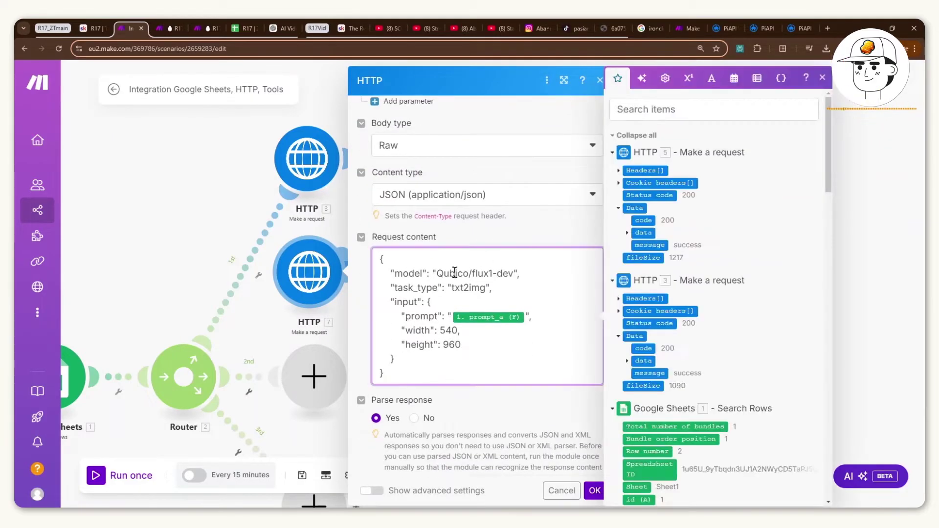
pyautogui.hotkey('ctrl', 'a')
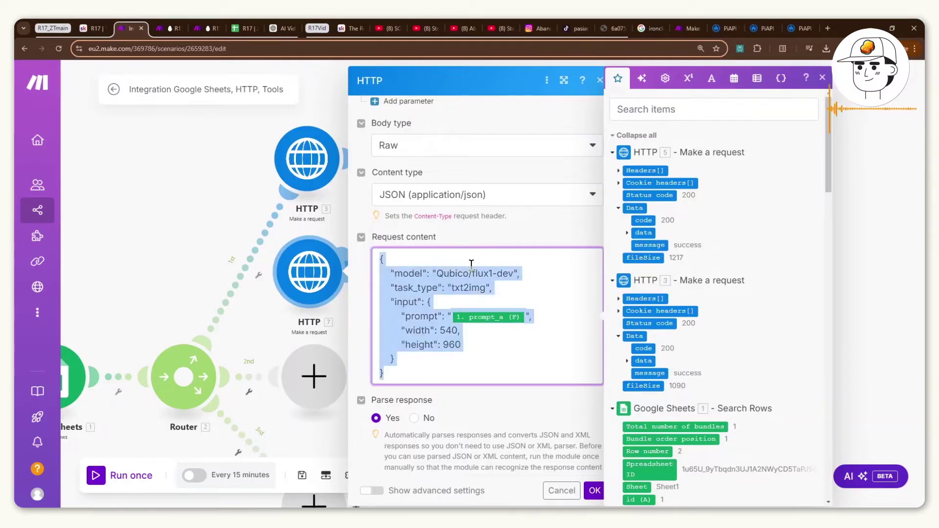
pyautogui.hotkey('ctrl', 'v')
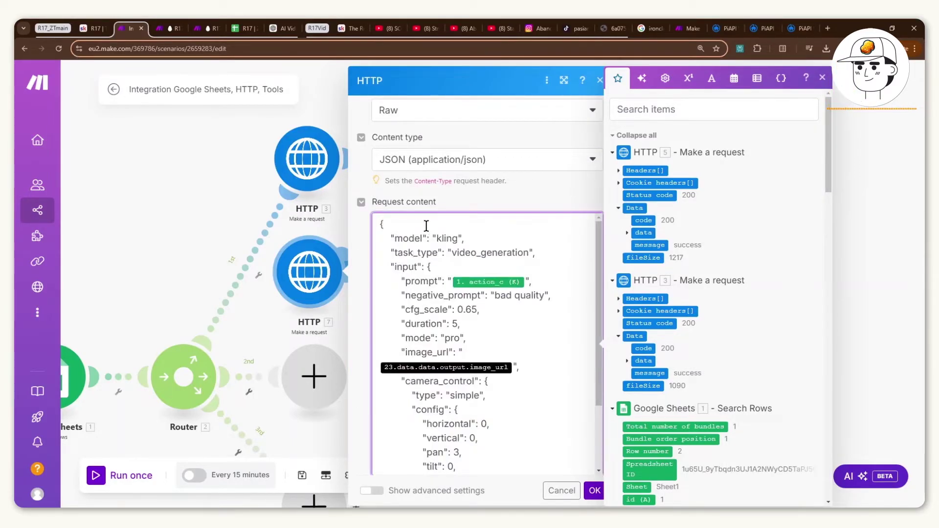
# Replace the prompt value in the video request's JSON with action_a (I) from Google Sheets
pyautogui.moveTo(381, 225); pyautogui.dragTo(572, 342)
pyautogui.click(528, 341)
pyautogui.scroll(-1, 599, 287)
pyautogui.scroll(1, 594, 272)
pyautogui.scroll(-3, 600, 281)
pyautogui.scroll(-1, 600, 286)
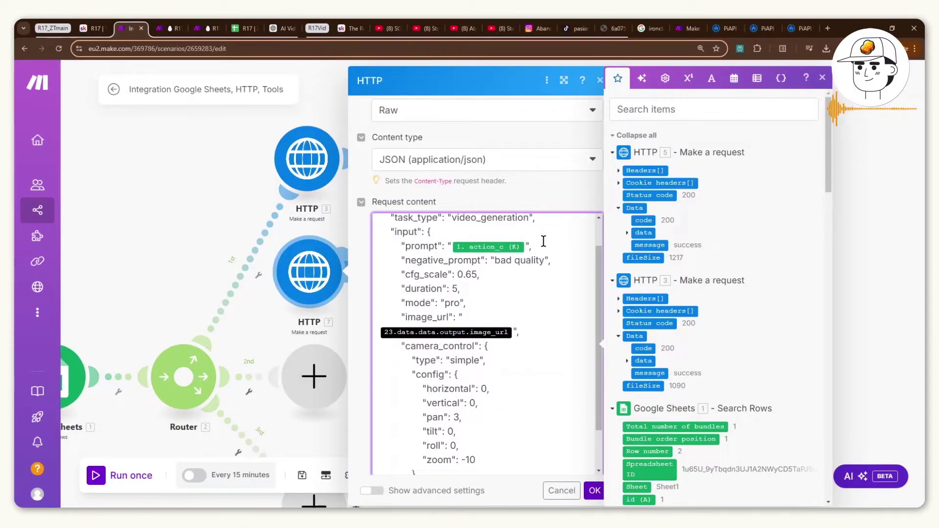
pyautogui.press('BackSpace')
pyautogui.scroll(-5, 662, 342)
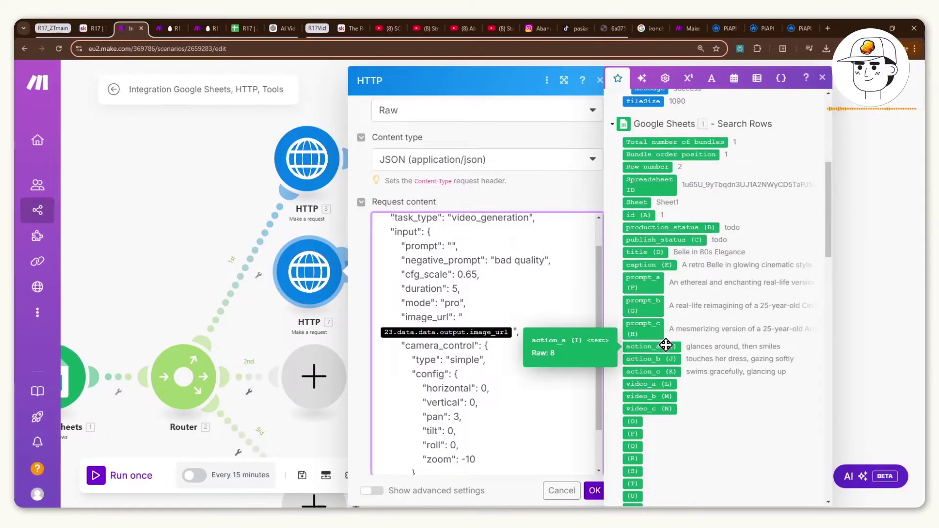
pyautogui.click(665, 346)
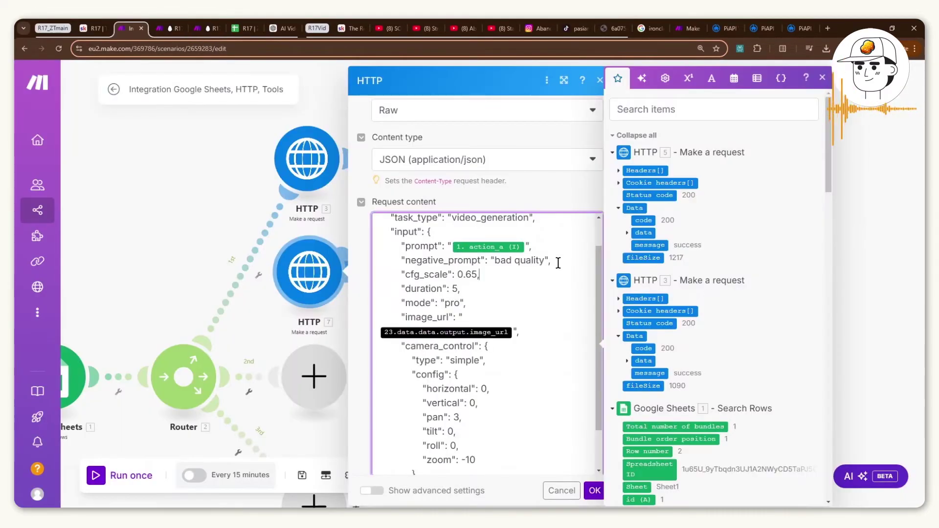
# Examine the negative_prompt, cfg_scale and duration parameters in the video request's JSON
pyautogui.moveTo(555, 264); pyautogui.dragTo(401, 263)
pyautogui.click(404, 274)
pyautogui.scroll(-1, 404, 274)
pyautogui.moveTo(401, 269); pyautogui.dragTo(480, 272)
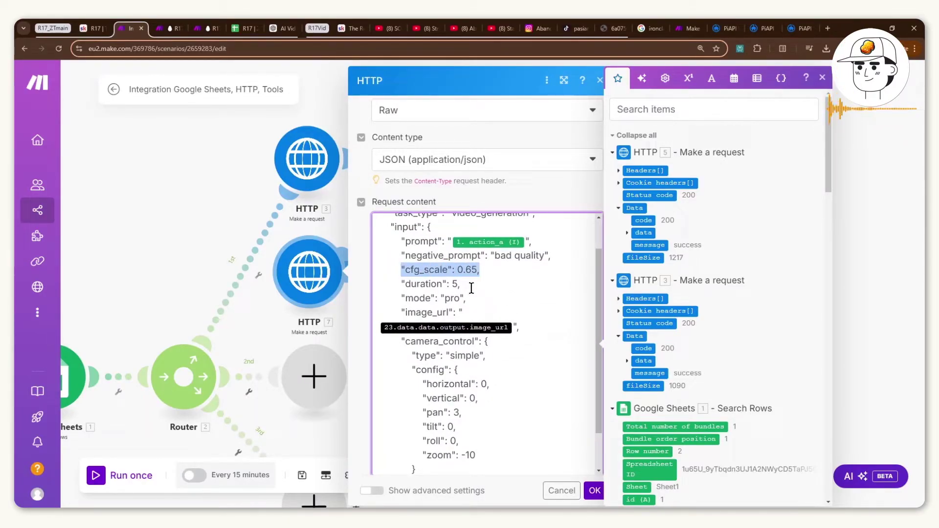
pyautogui.click(470, 279)
pyautogui.doubleClick(470, 270)
pyautogui.click(462, 284)
pyautogui.scroll(-1, 468, 290)
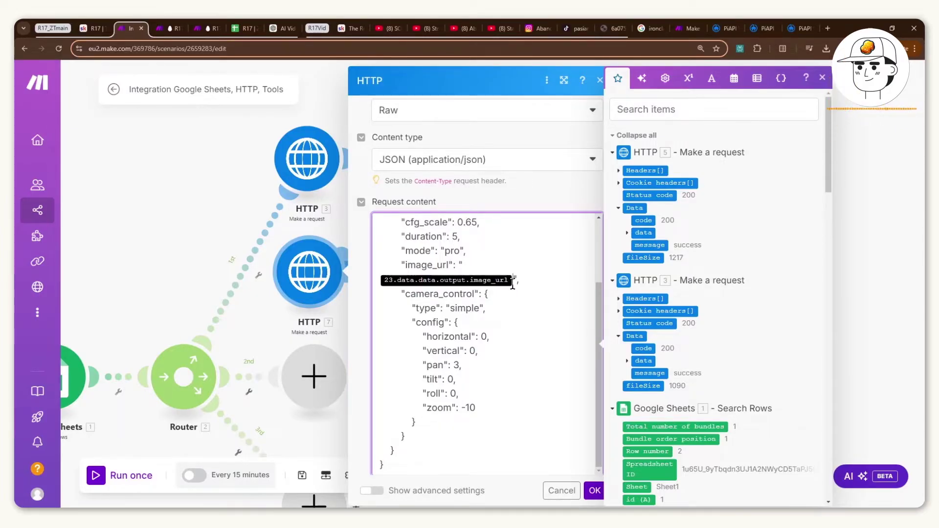
# Map image_url in the JSON to the second HTTP request's output image_url, and confirm the cloned request's settings
pyautogui.press('BackSpace')
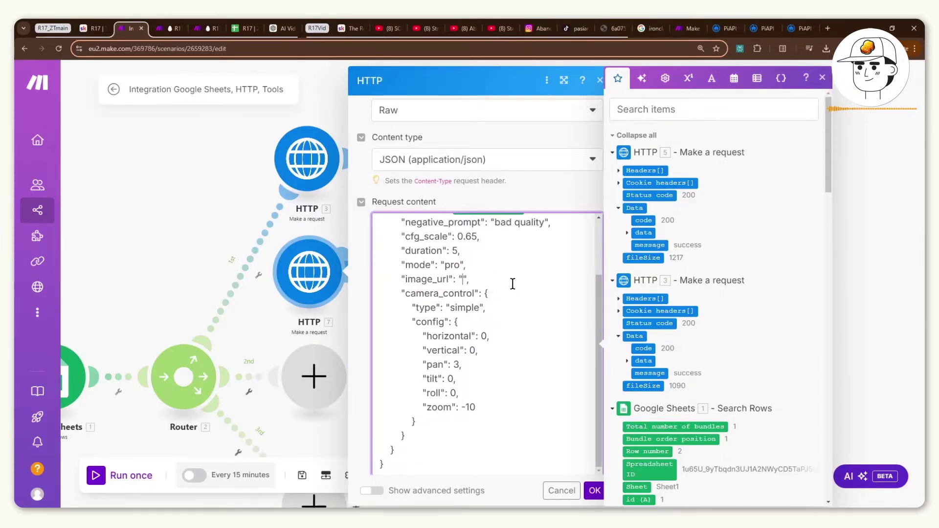
pyautogui.click(626, 233)
pyautogui.click(636, 321)
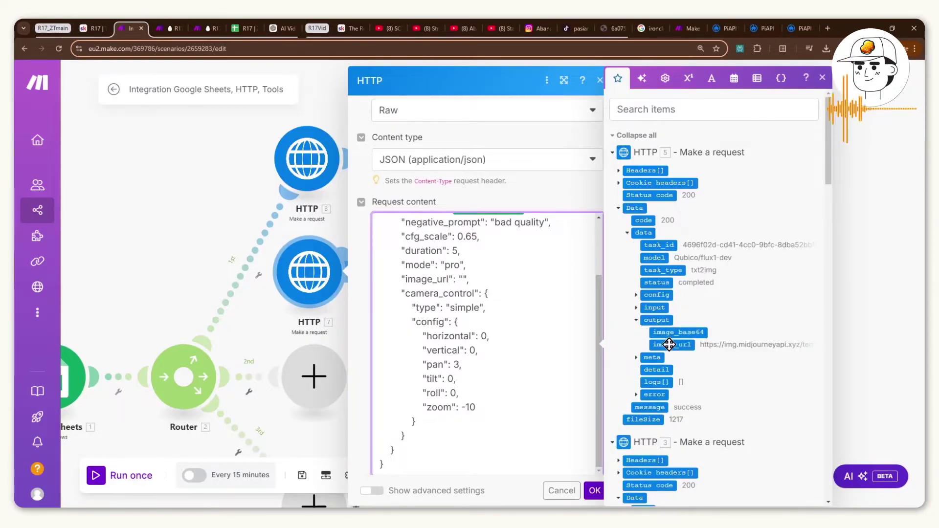
pyautogui.click(668, 346)
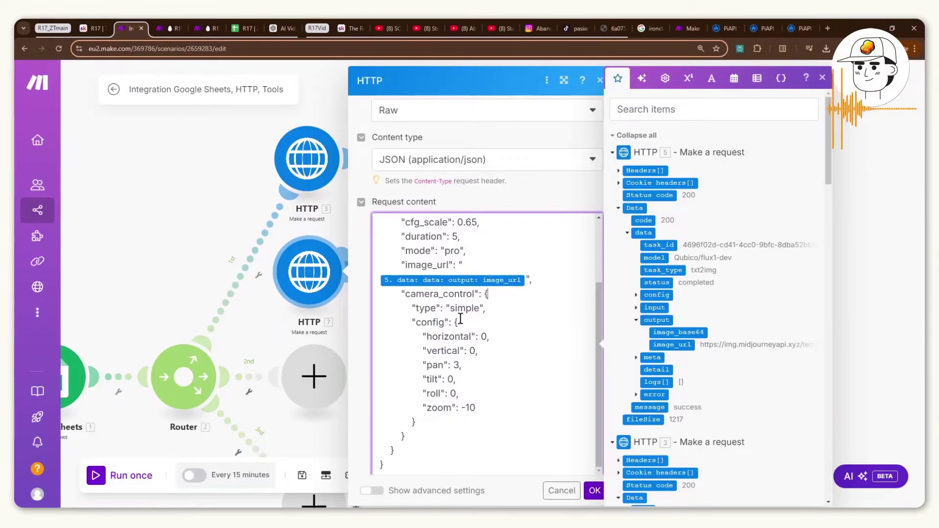
pyautogui.click(476, 391)
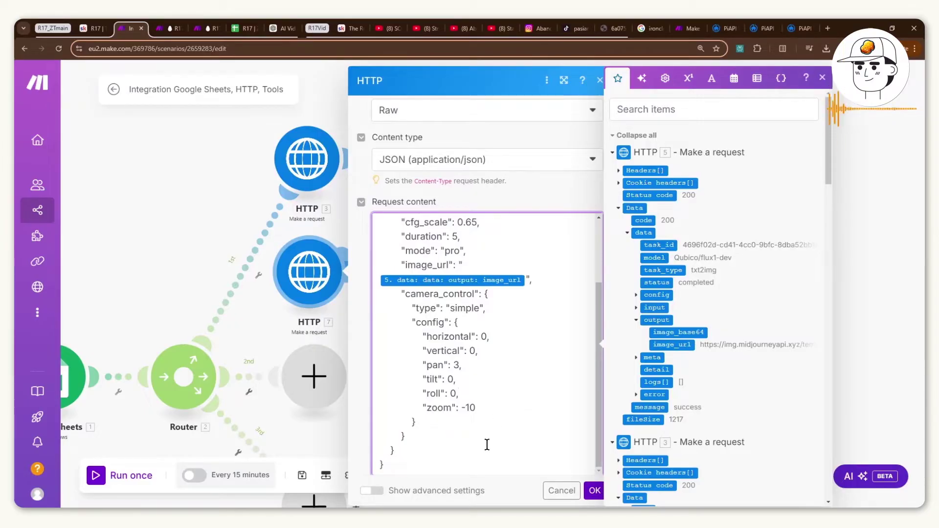
pyautogui.click(594, 490)
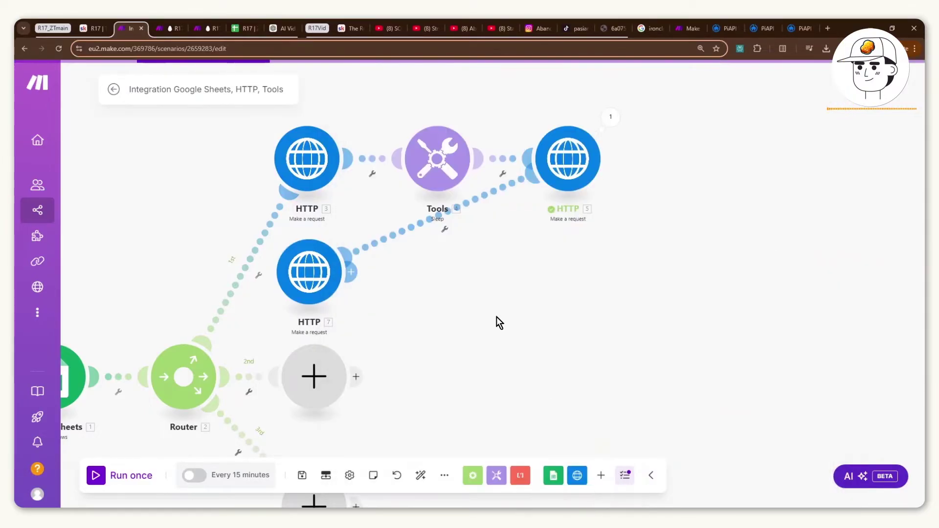
# Add a Sleep module with a delay of 300 seconds after the cloned HTTP request
pyautogui.click(366, 271)
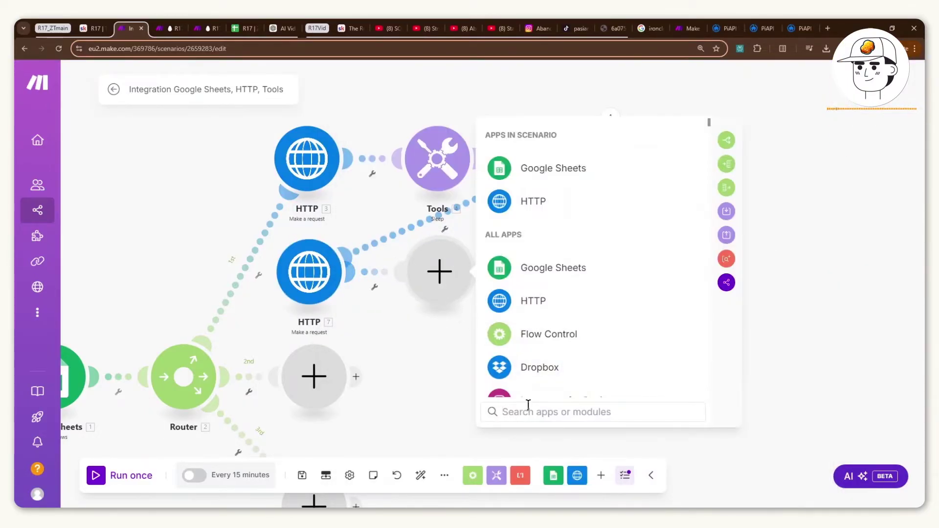
pyautogui.write('sleep')
pyautogui.press('Return')
pyautogui.click(531, 255)
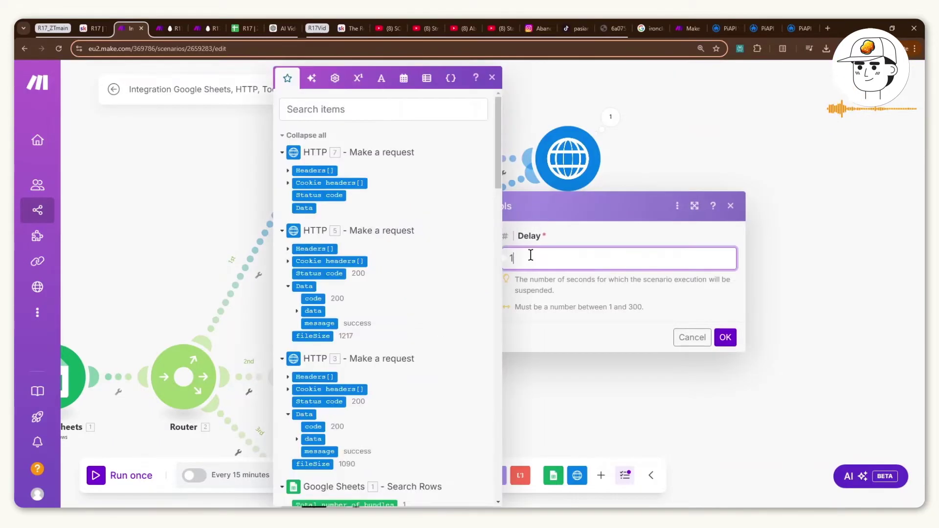
pyautogui.write('300')
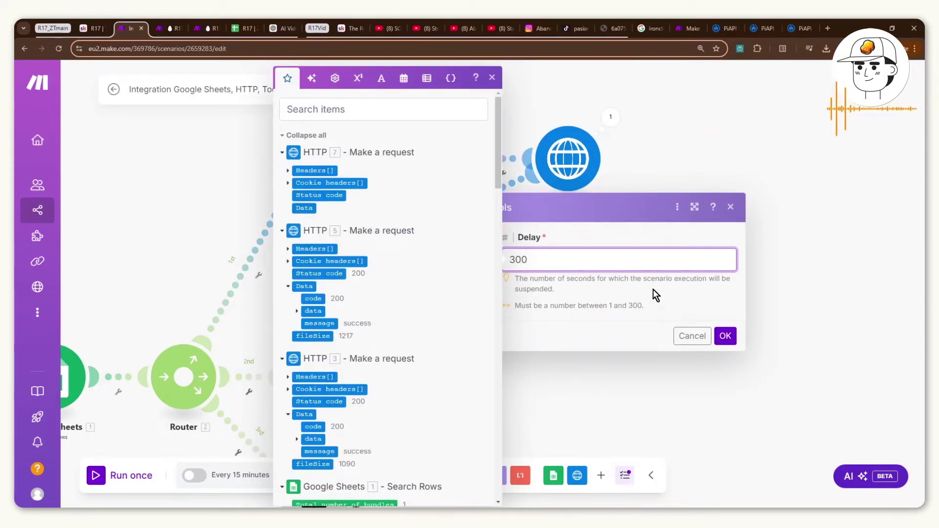
pyautogui.click(724, 337)
pyautogui.click(448, 286)
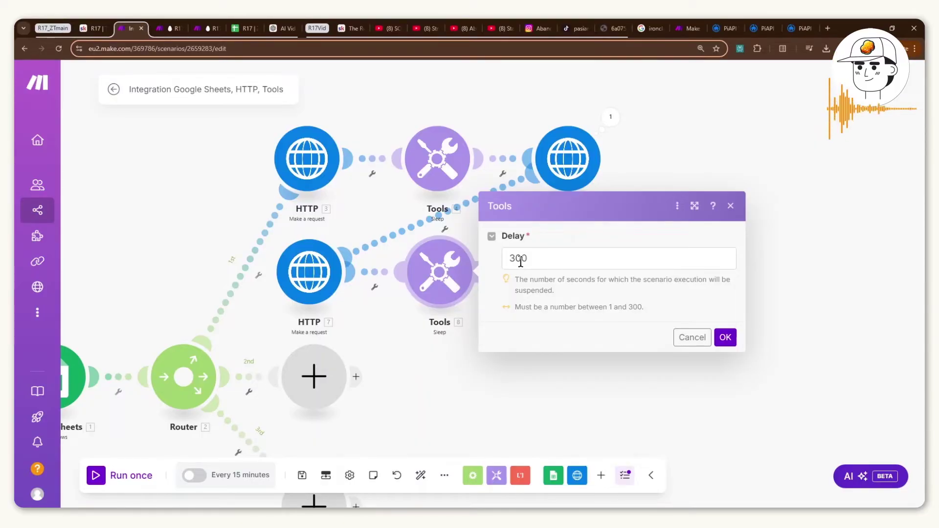
pyautogui.click(510, 399)
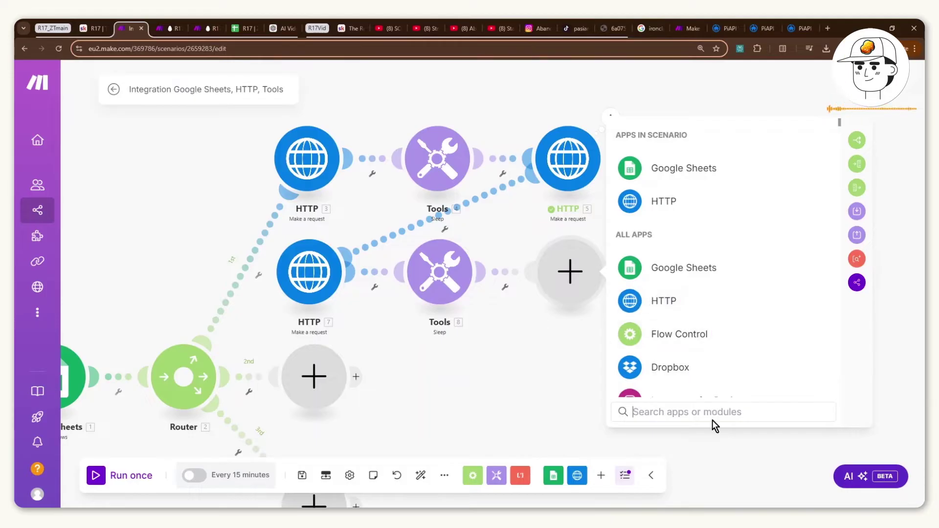
pyautogui.click(491, 288)
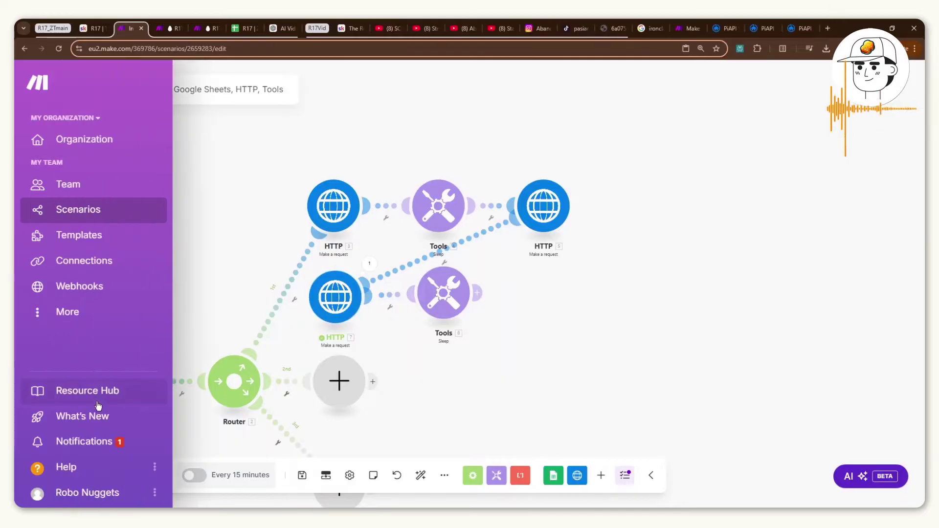
# Run only the cloned HTTP request, with "looks at camera" as action_a and a saved img.midjourneyapi.xyz link as image_url
pyautogui.rightClick(338, 304)
pyautogui.click(379, 337)
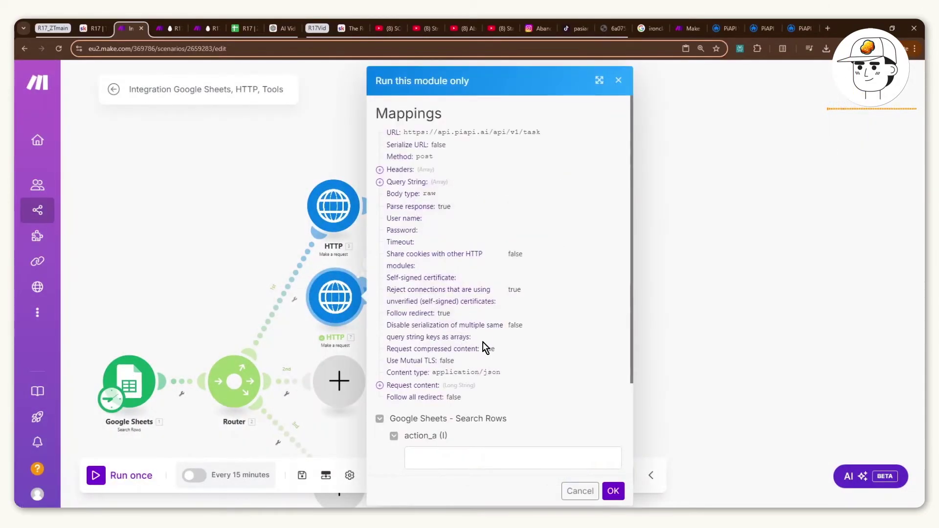
pyautogui.scroll(-3, 483, 343)
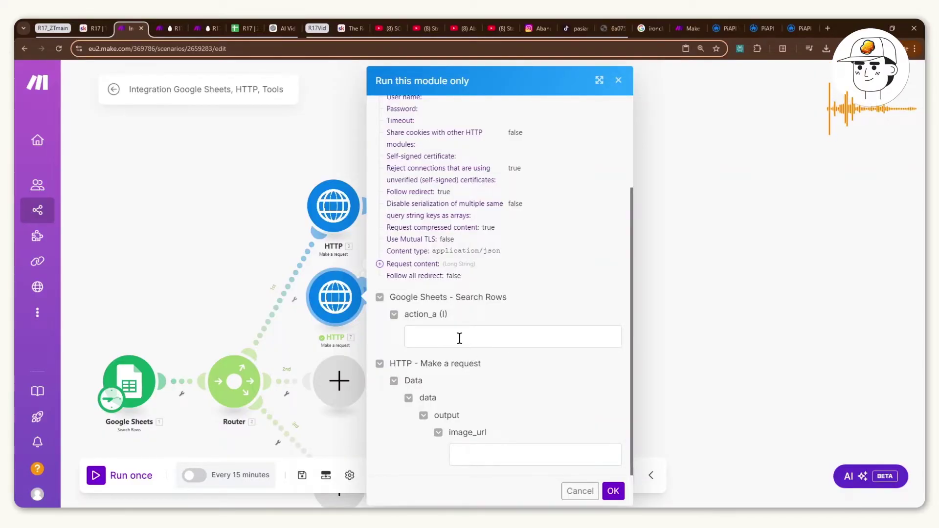
pyautogui.click(459, 338)
pyautogui.click(476, 380)
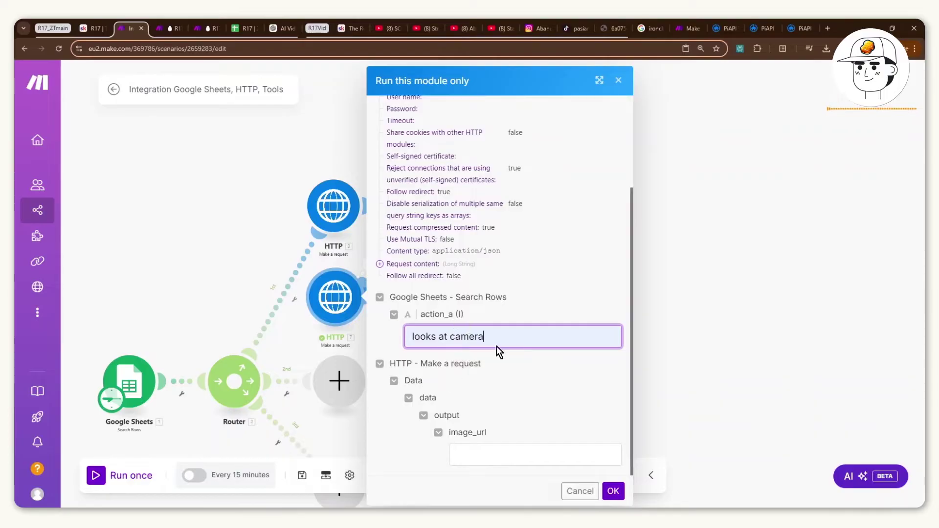
pyautogui.click(486, 455)
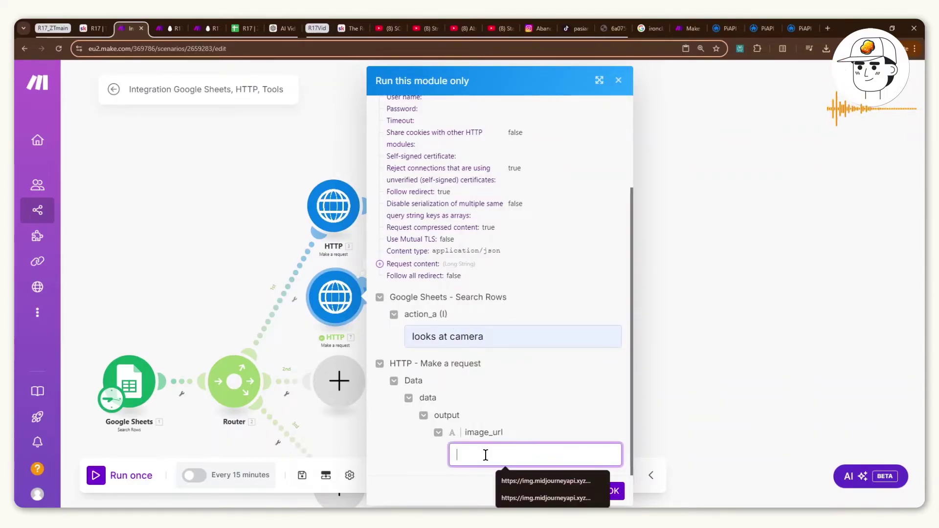
pyautogui.click(526, 482)
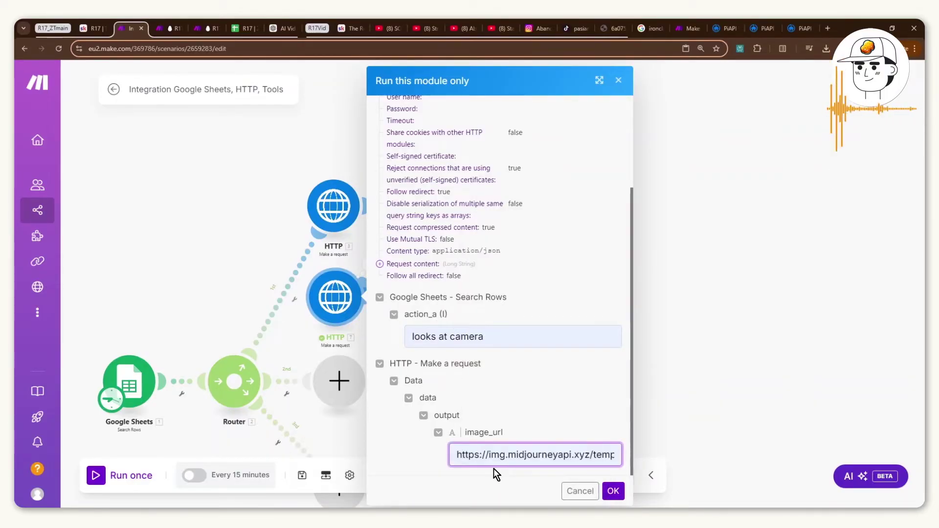
pyautogui.click(613, 491)
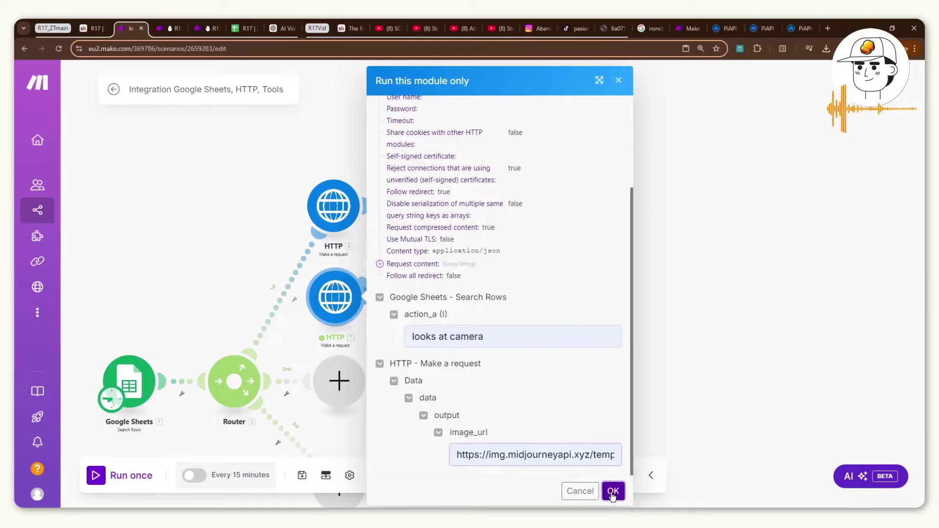
# Examine the cloned HTTP request's output, expanding its nested data down to the task_id and task status
pyautogui.scroll(-1, 627, 297)
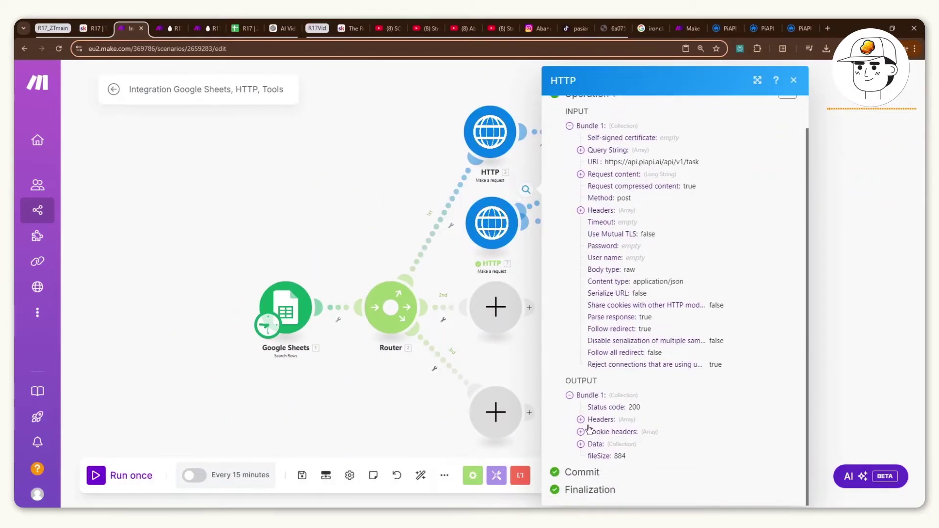
pyautogui.click(580, 444)
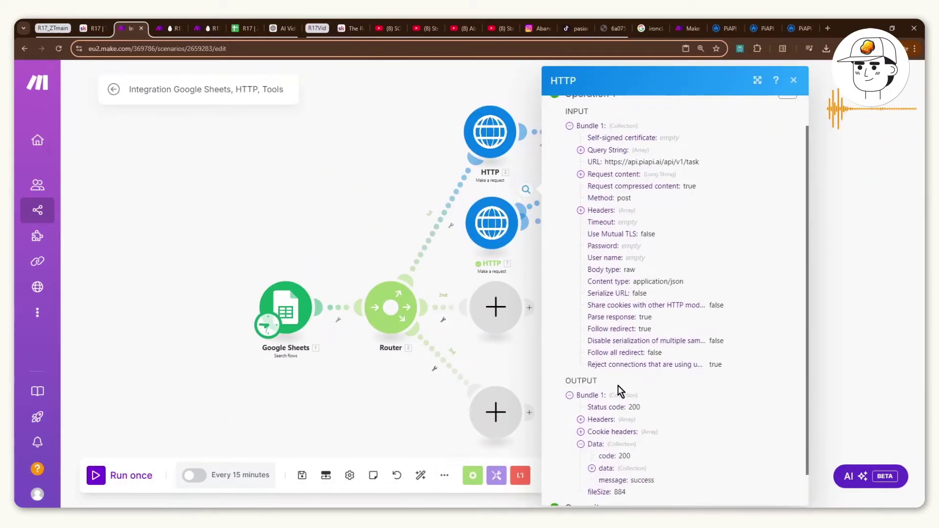
pyautogui.scroll(-1, 598, 442)
pyautogui.click(592, 431)
pyautogui.scroll(-4, 636, 435)
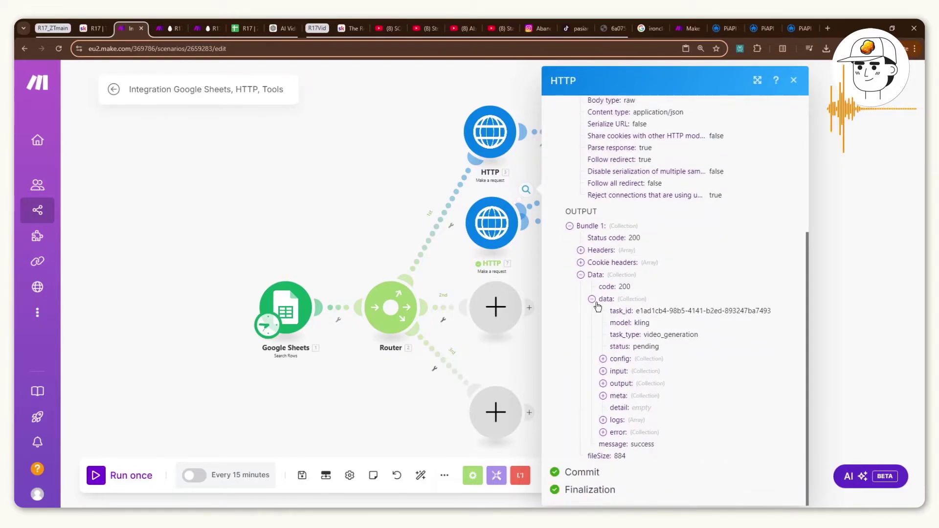
pyautogui.moveTo(609, 311); pyautogui.dragTo(769, 310)
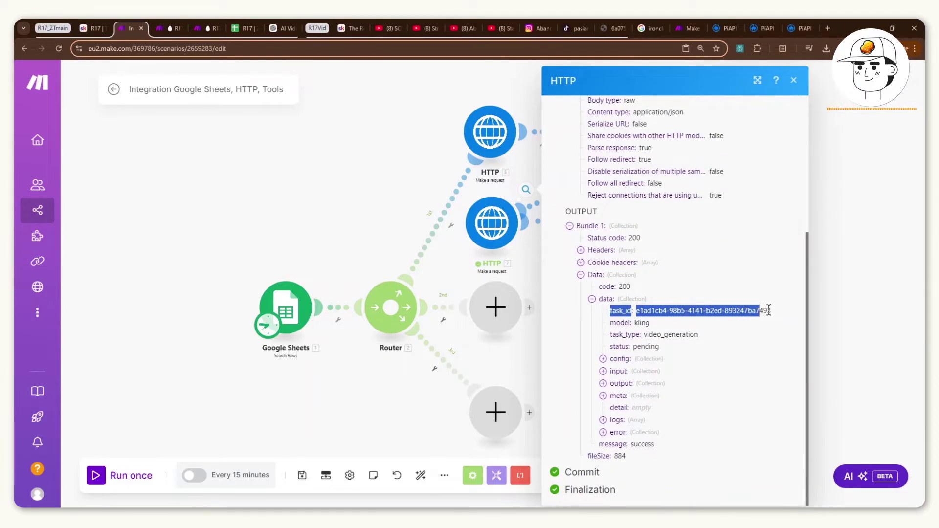
pyautogui.click(853, 275)
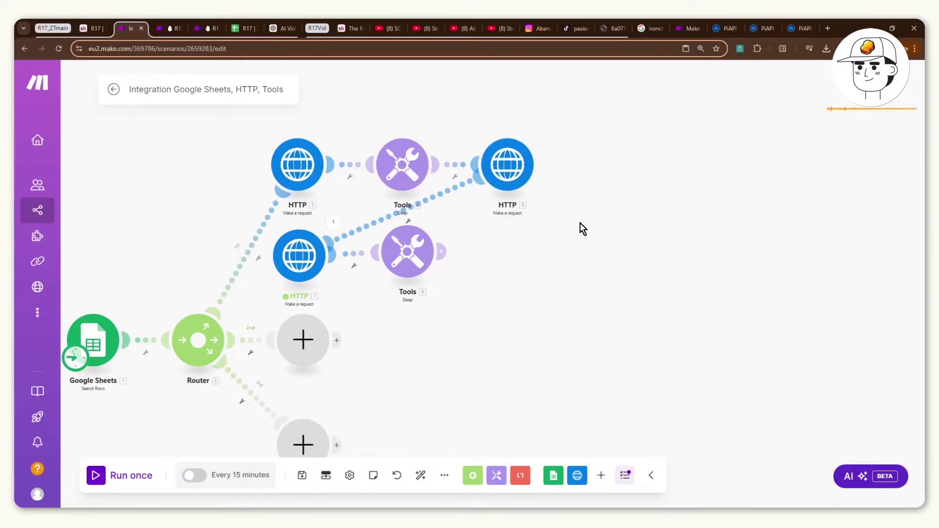
# Clone the second HTTP GET request after the new Sleep module and paste the PiAPI key as its x-api-key header value
pyautogui.rightClick(509, 167)
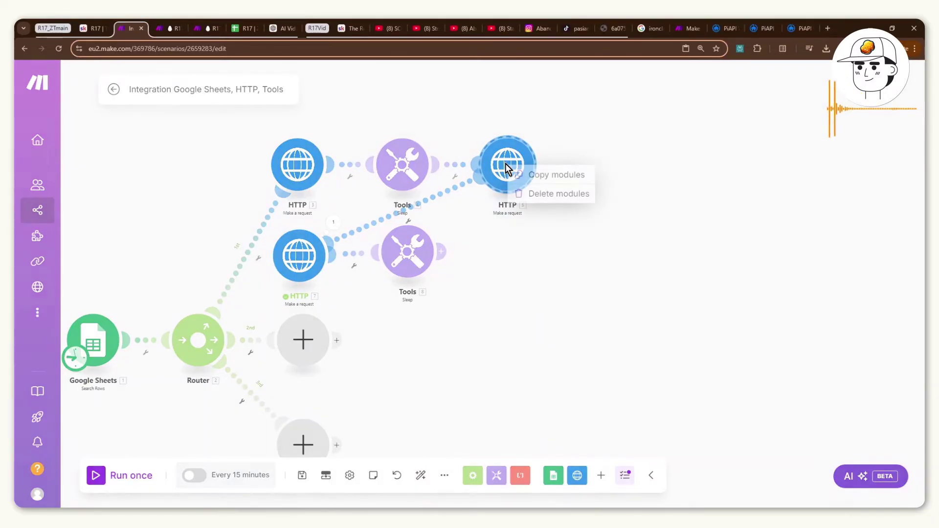
pyautogui.click(527, 181)
pyautogui.hotkey('ctrl', 'v')
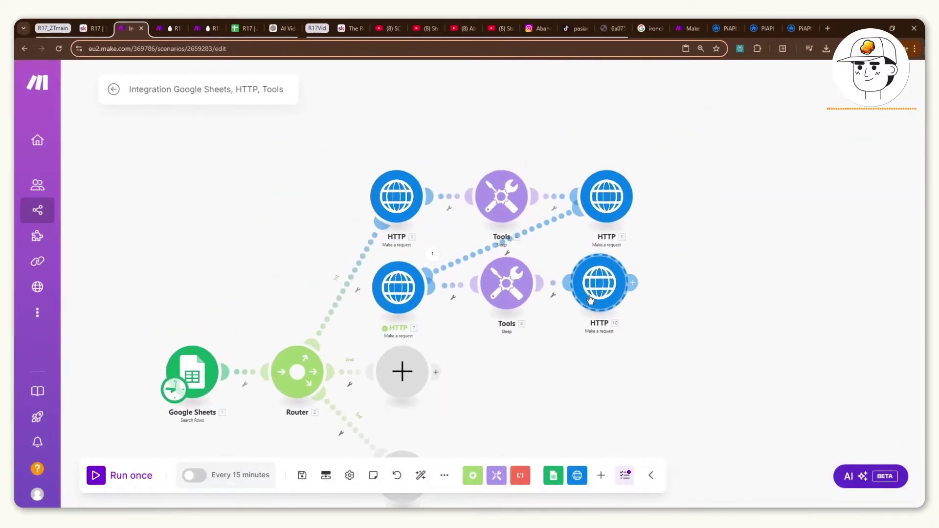
pyautogui.click(590, 300)
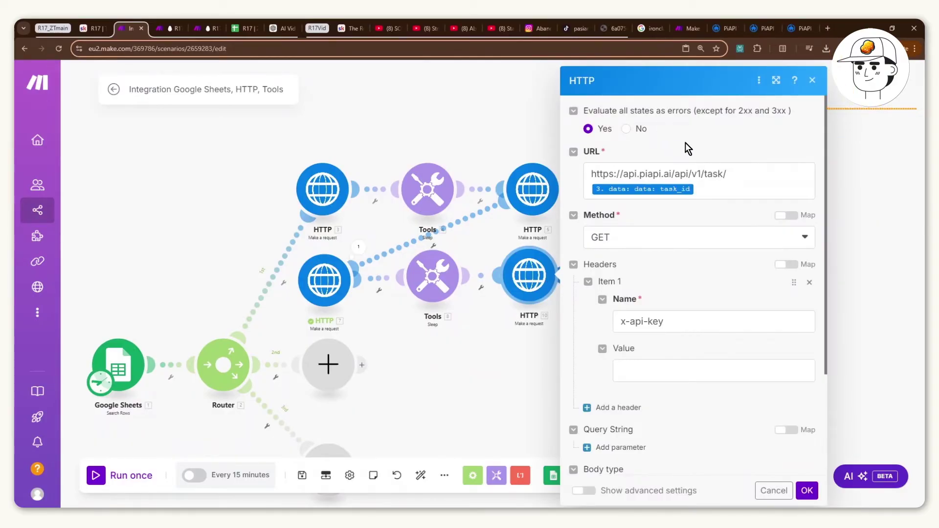
pyautogui.hotkey('ctrl', 'v')
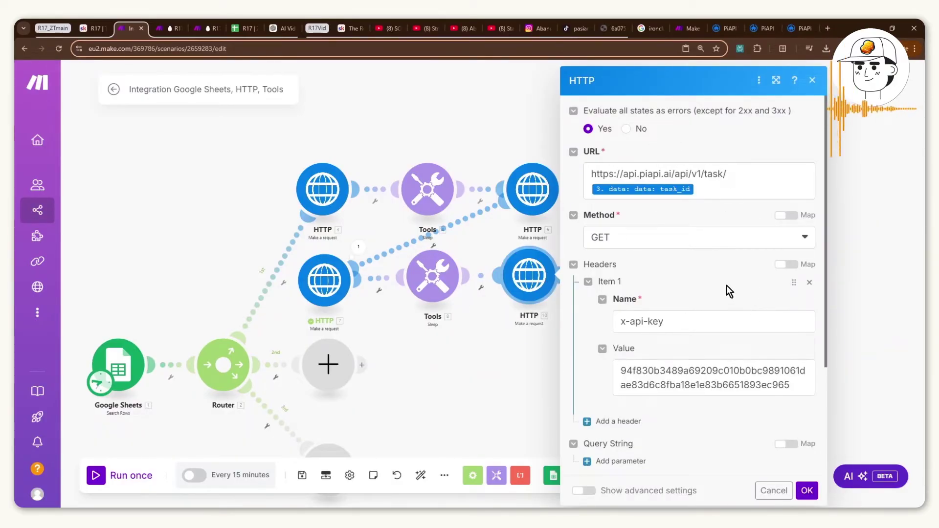
pyautogui.scroll(-3, 761, 394)
pyautogui.scroll(3, 759, 402)
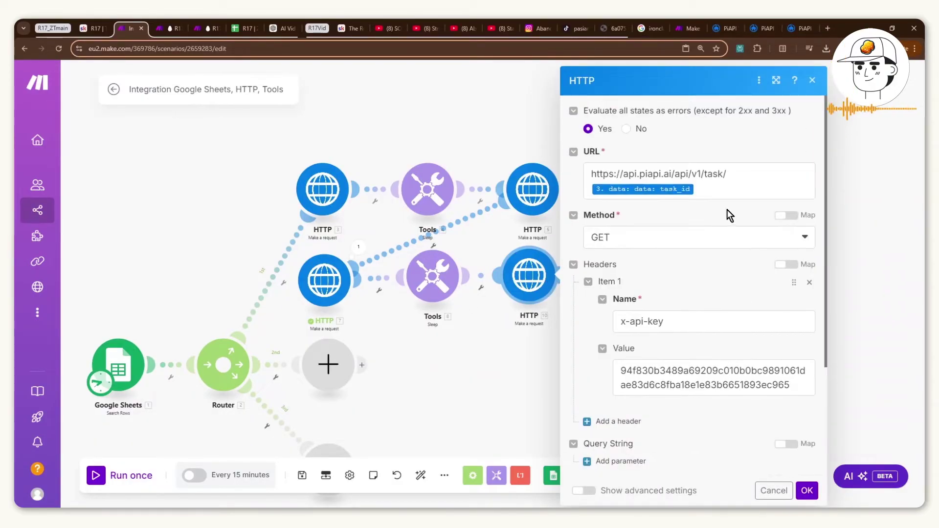
# Replace the task_id in the cloned GET request's URL with the video request's data task_id, save the module and run the scenario once
pyautogui.click(715, 188)
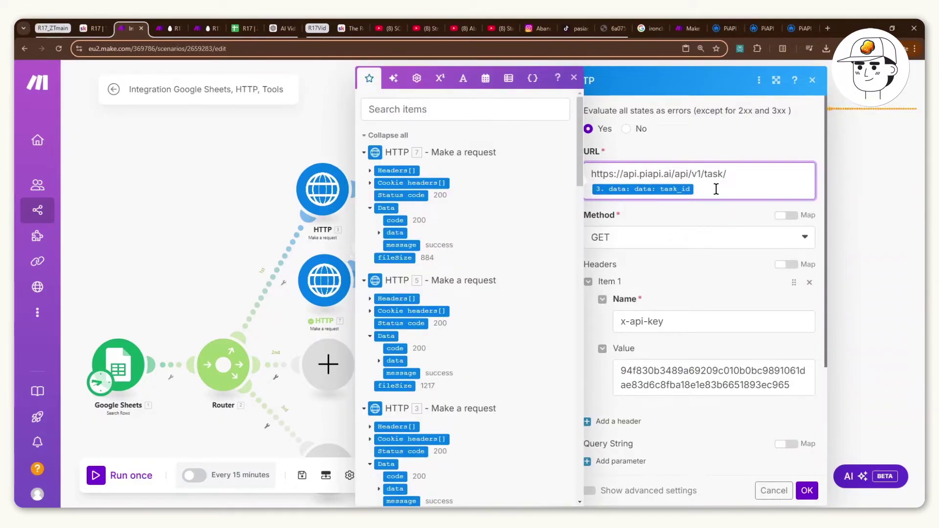
pyautogui.press('BackSpace')
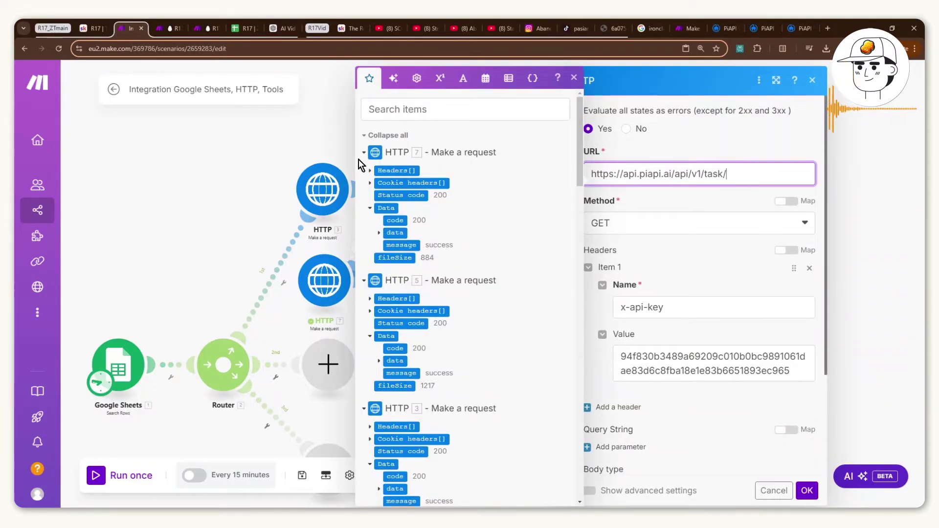
pyautogui.click(379, 232)
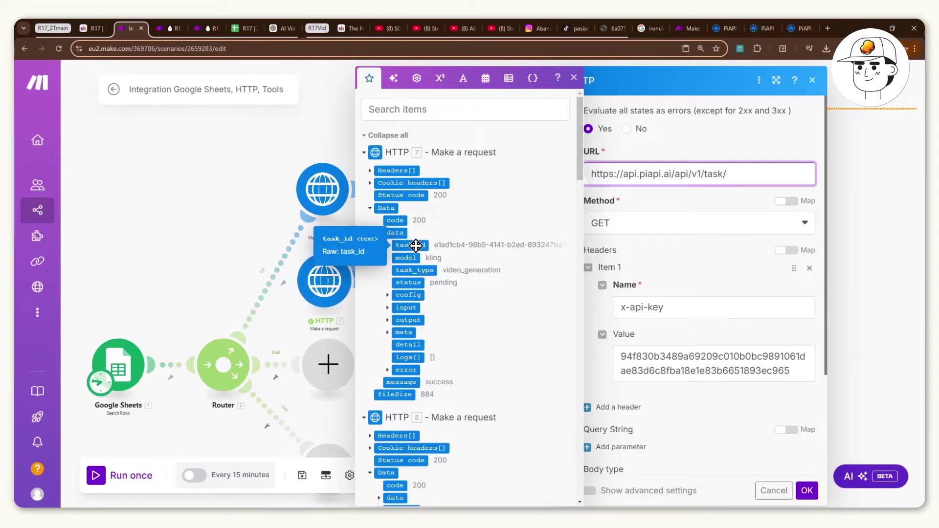
pyautogui.click(415, 245)
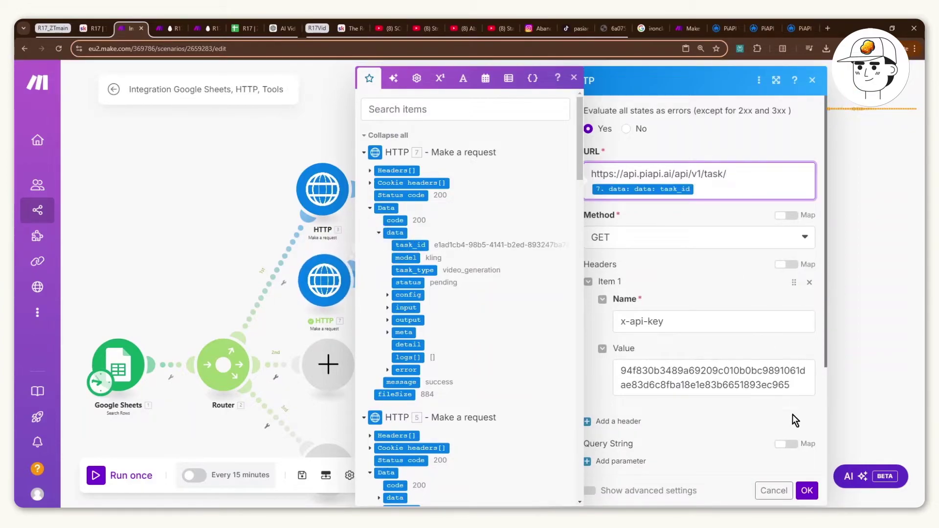
pyautogui.click(806, 490)
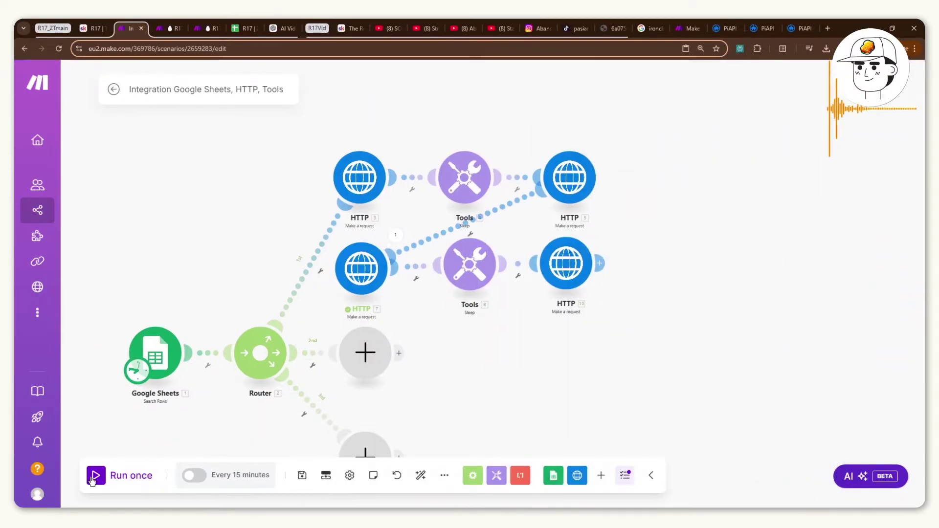
pyautogui.click(95, 475)
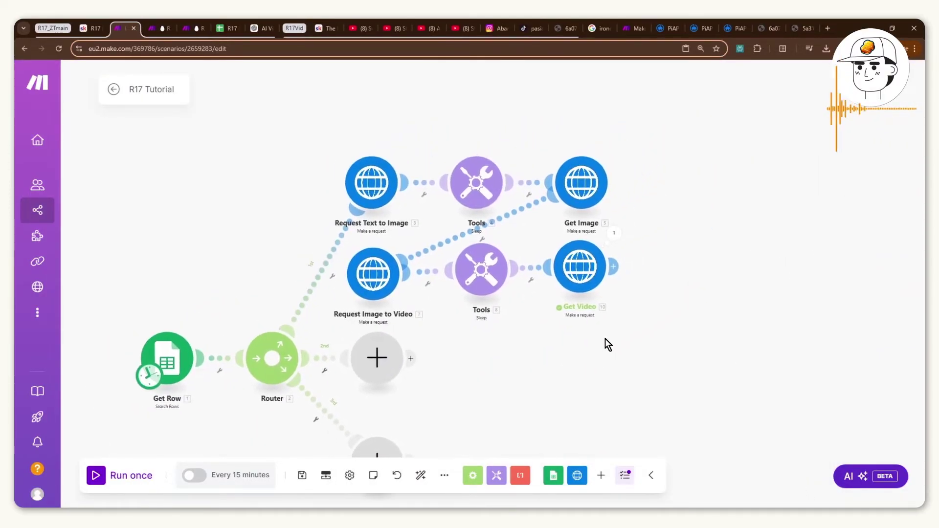
# Examine the Get Video module's output data for the Kling task's status and its video_url
pyautogui.click(615, 236)
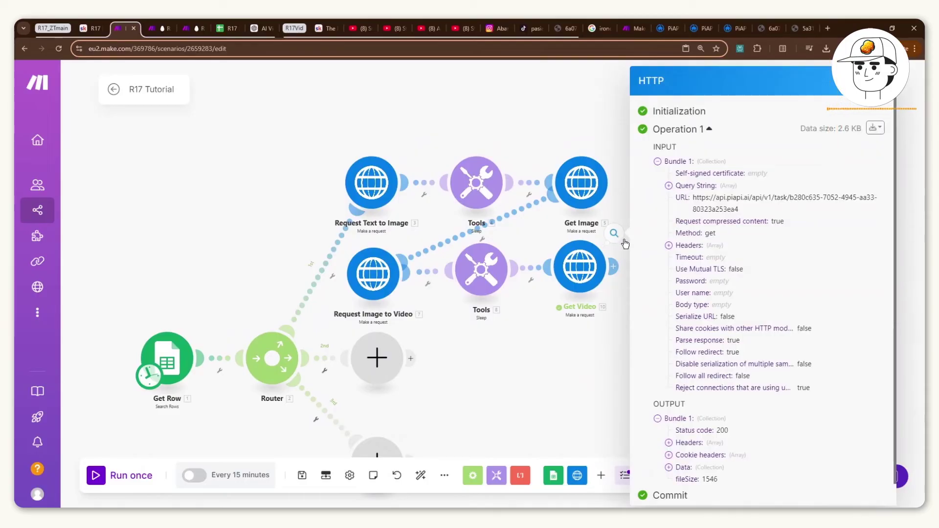
pyautogui.scroll(-1, 680, 283)
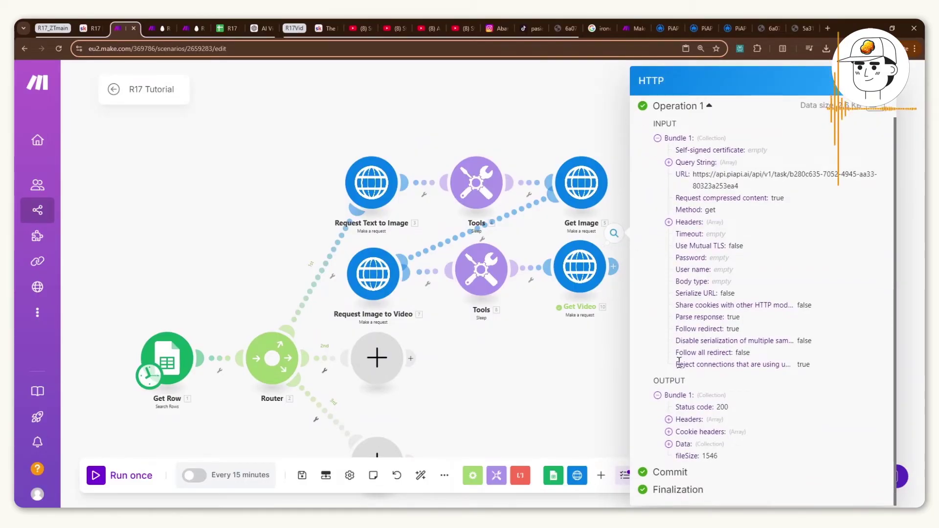
pyautogui.click(668, 443)
pyautogui.scroll(-1, 720, 377)
pyautogui.scroll(-1, 714, 387)
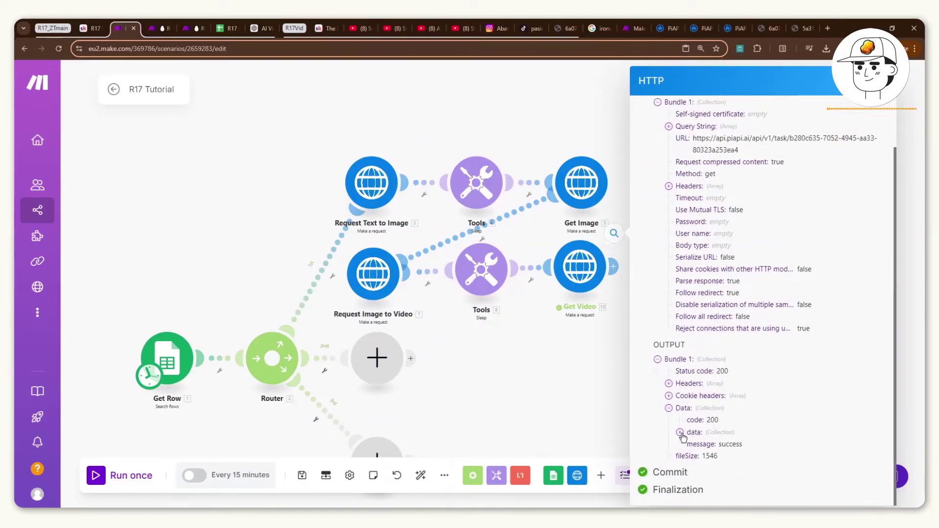
pyautogui.click(680, 433)
pyautogui.scroll(-5, 723, 352)
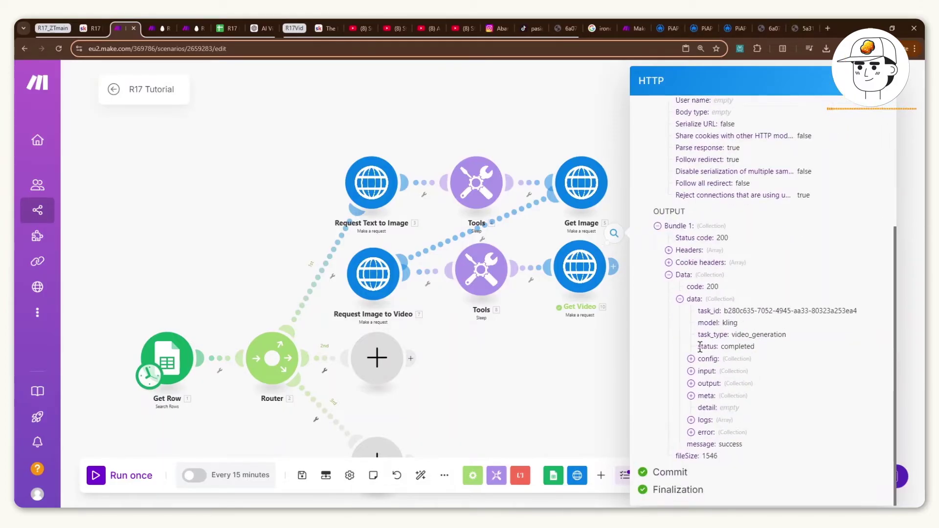
pyautogui.moveTo(700, 347); pyautogui.dragTo(761, 348)
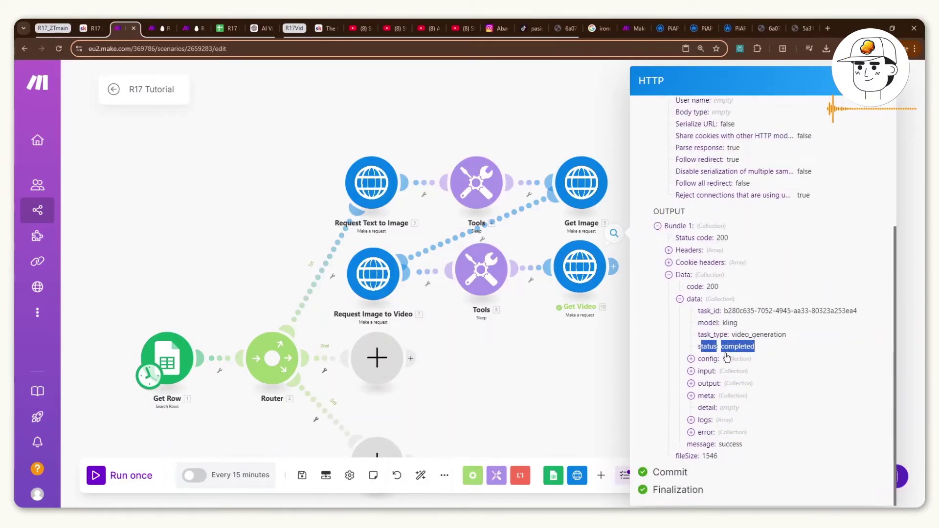
pyautogui.click(703, 384)
pyautogui.scroll(-2, 750, 352)
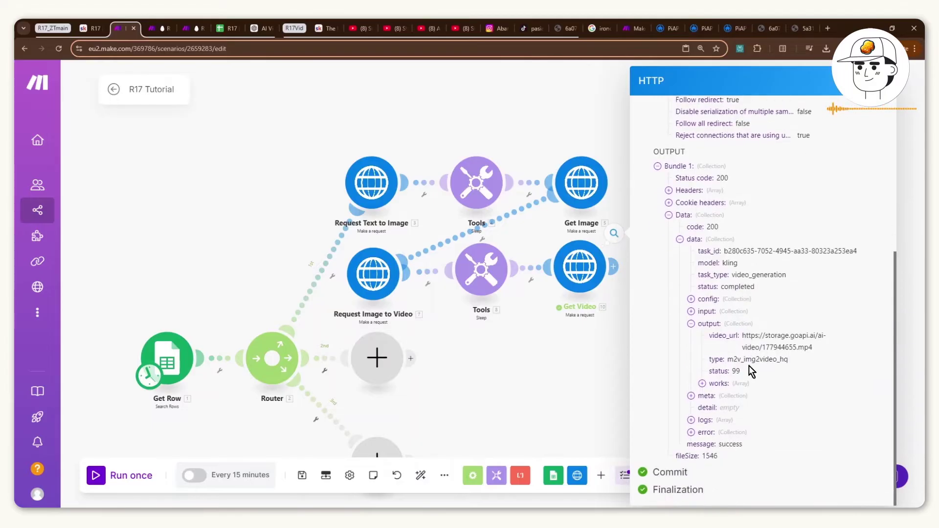
# Copy the video_url from the Get Video output and open it in a new browser tab
pyautogui.moveTo(742, 335); pyautogui.dragTo(820, 348)
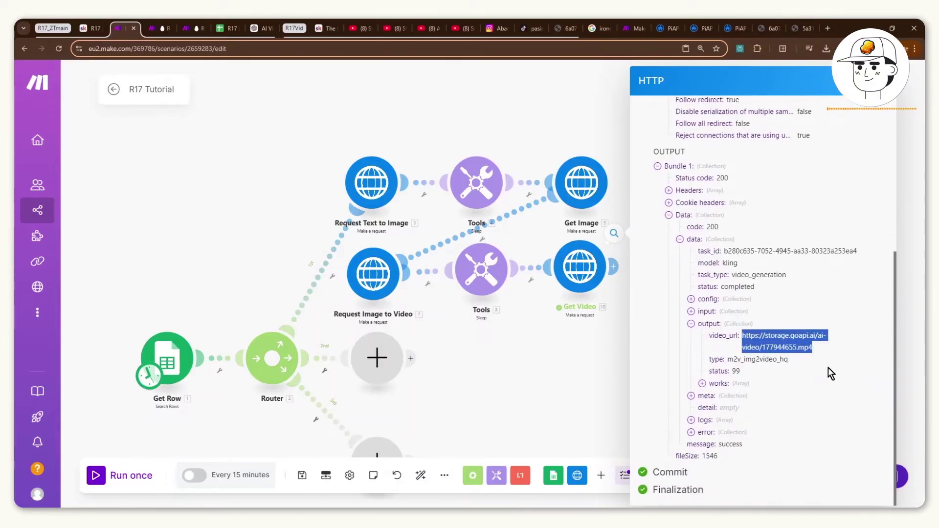
pyautogui.hotkey('ctrl', 'c')
pyautogui.click(824, 25)
pyautogui.hotkey('ctrl', 'v')
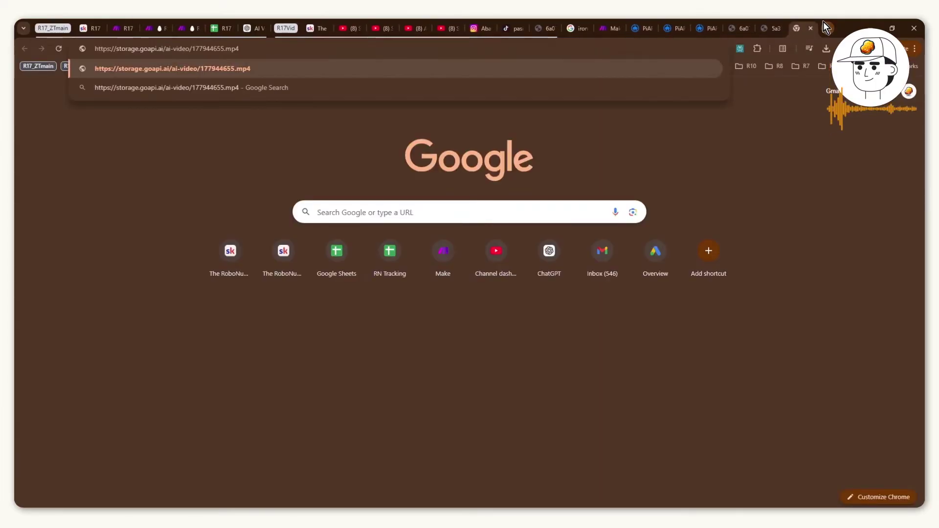
pyautogui.press('Return')
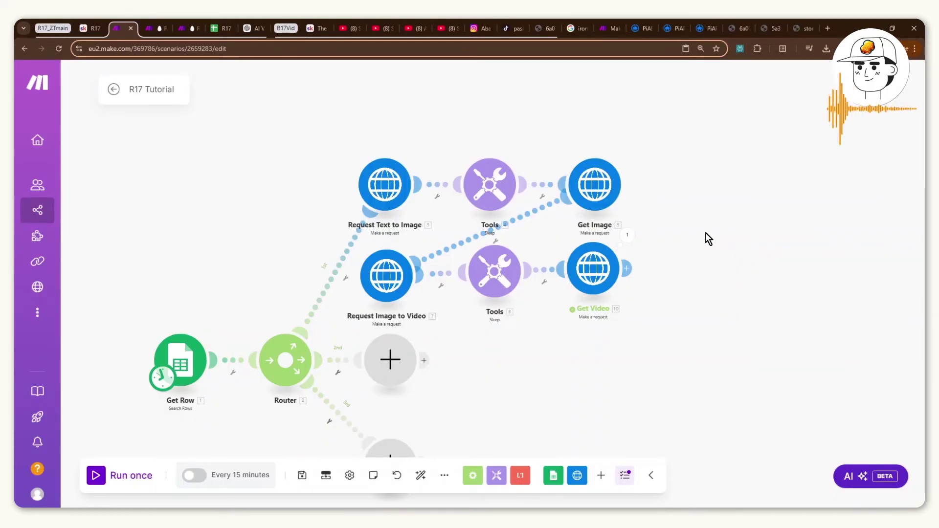
pyautogui.moveTo(726, 234); pyautogui.dragTo(335, 147)
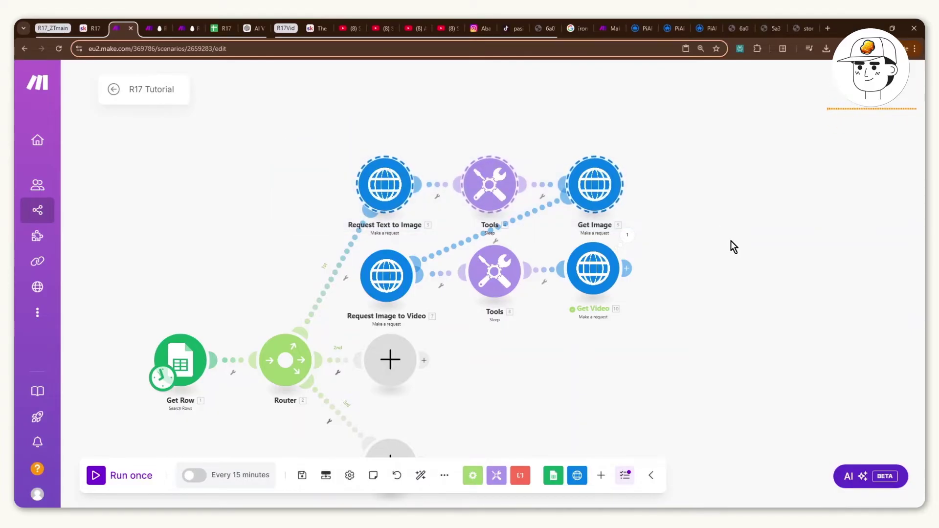
pyautogui.click(731, 241)
pyautogui.moveTo(700, 317); pyautogui.dragTo(339, 255)
# Add a Google Sheets Update a Row module after Get Video, using Sheet1 of "R17 | ZeroTouch AI Agent for Faceless Videos"
pyautogui.click(625, 269)
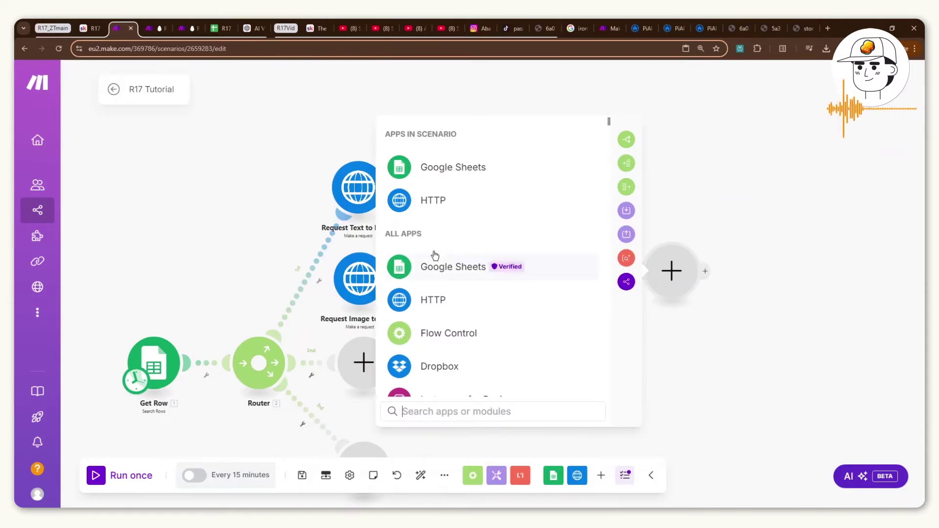
pyautogui.click(446, 269)
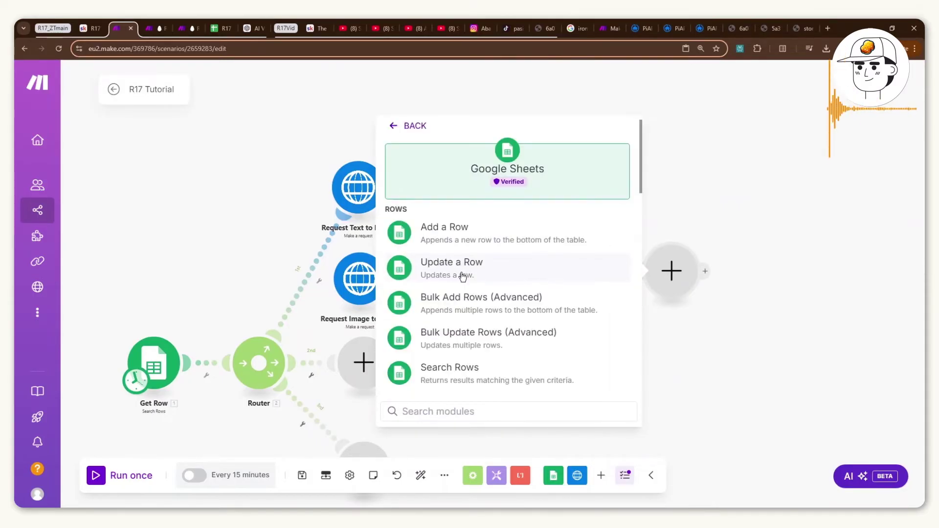
pyautogui.click(443, 268)
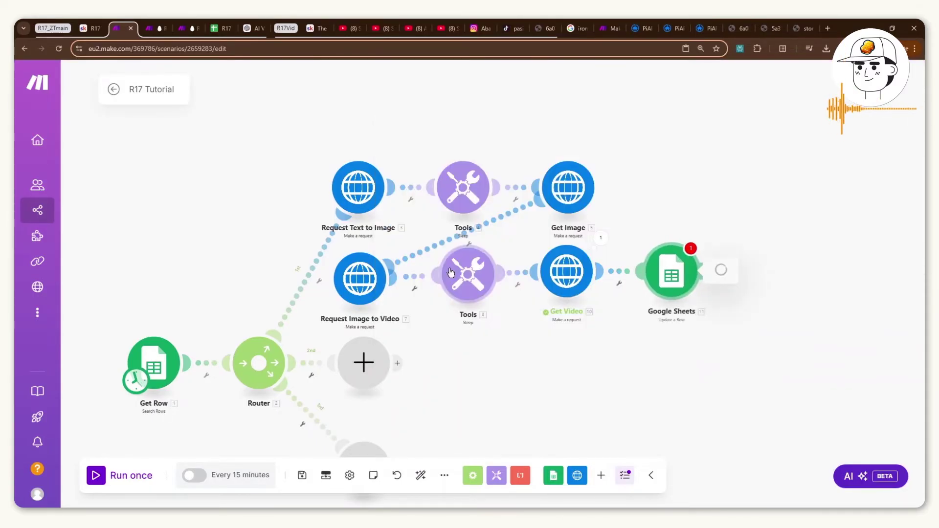
pyautogui.click(445, 363)
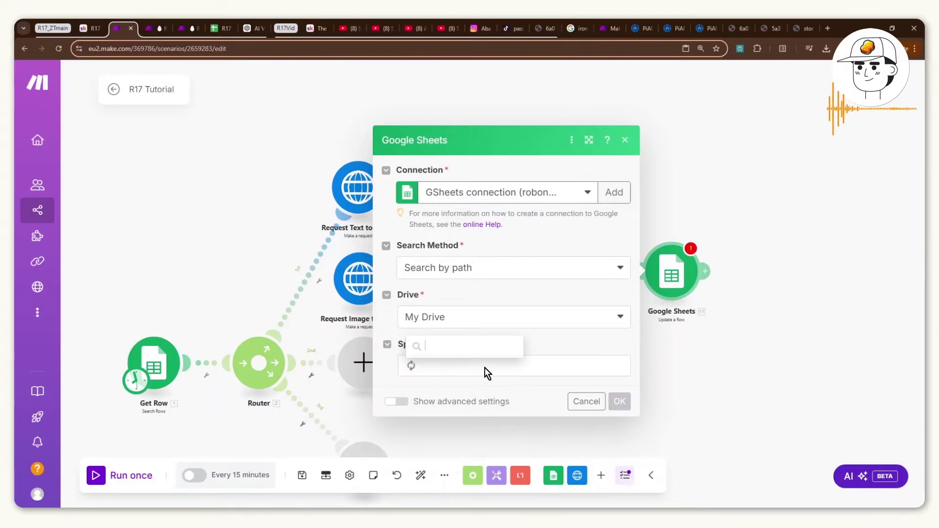
pyautogui.click(478, 357)
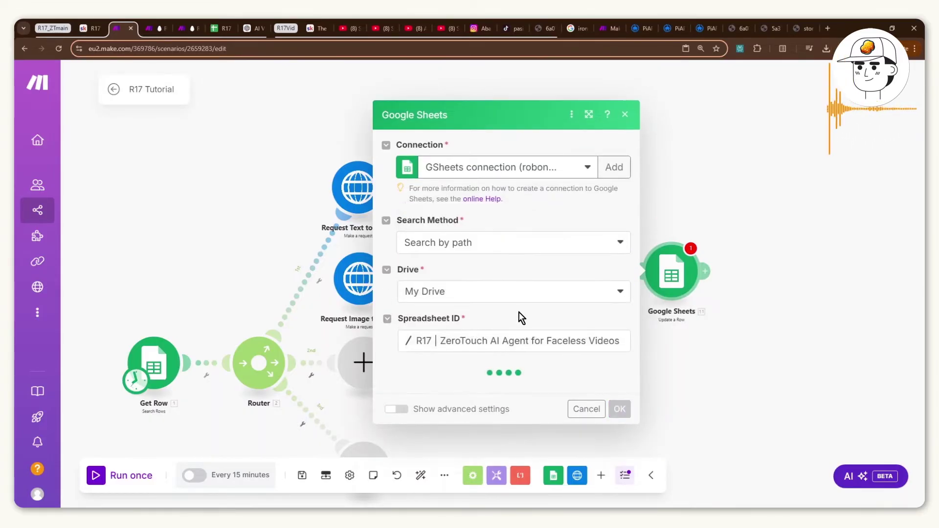
pyautogui.click(431, 434)
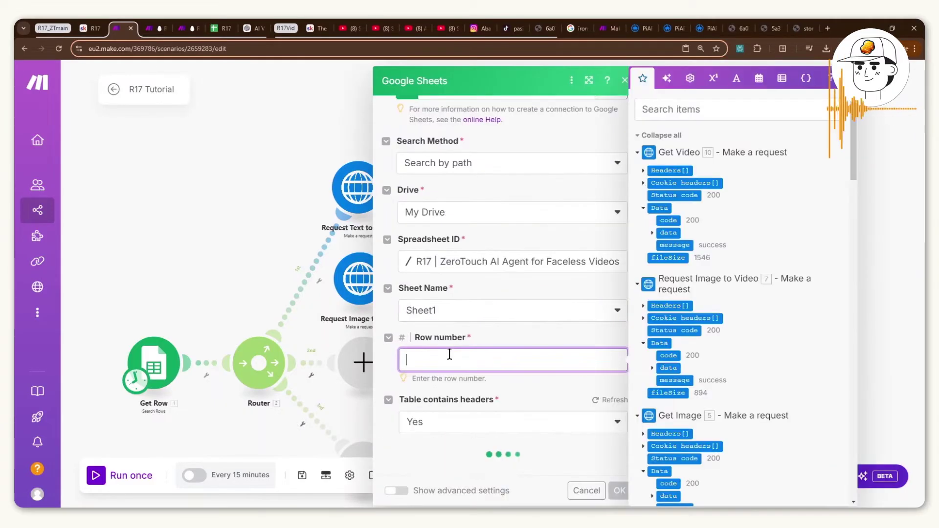
# Map the update module's row number to the Row number from Get Row, and bring up its column values
pyautogui.moveTo(853, 142); pyautogui.dragTo(854, 234)
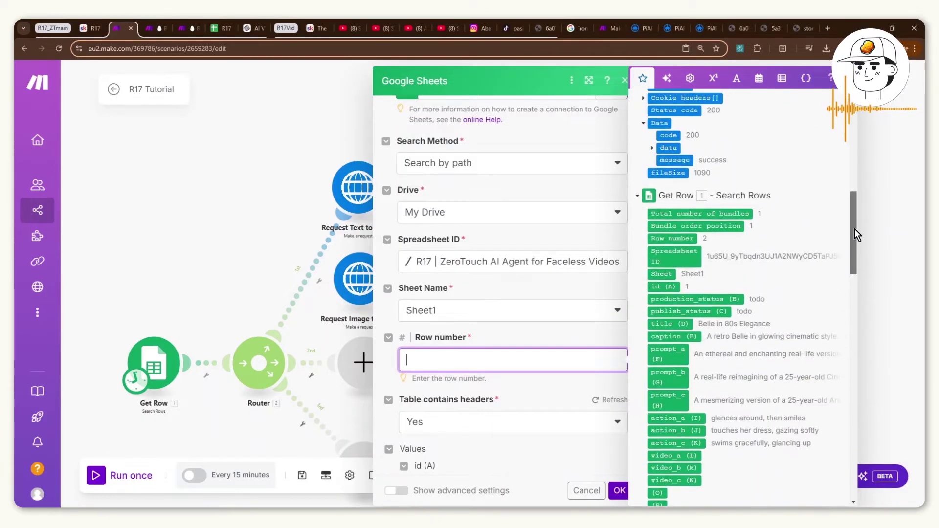
pyautogui.click(666, 239)
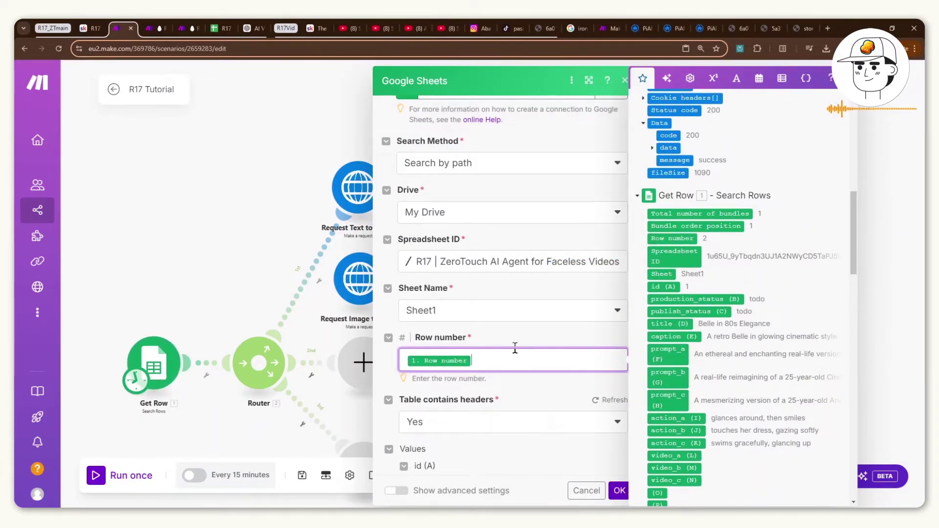
pyautogui.click(489, 342)
pyautogui.scroll(-4, 513, 293)
pyautogui.scroll(-3, 517, 293)
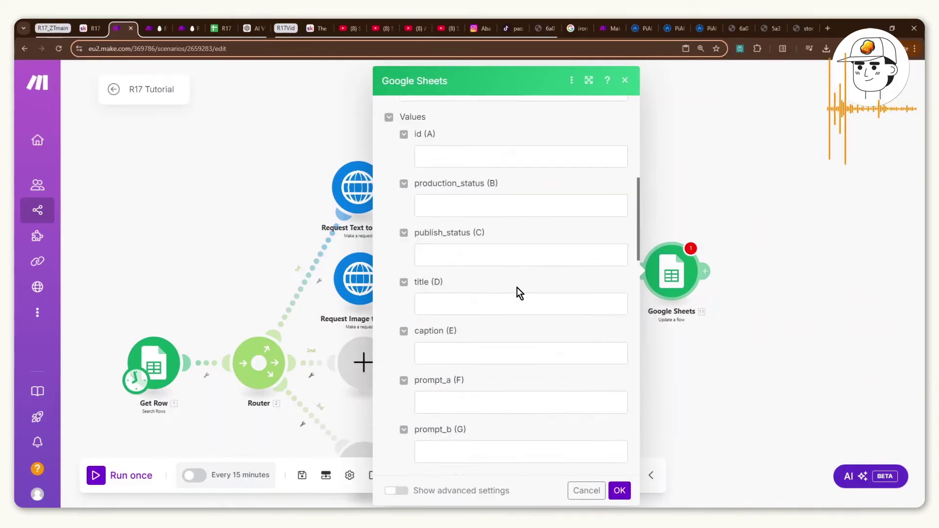
# Map the update module's video_a (L) column to the video_url from Get Video's output data
pyautogui.scroll(-2, 519, 294)
pyautogui.scroll(-7, 513, 298)
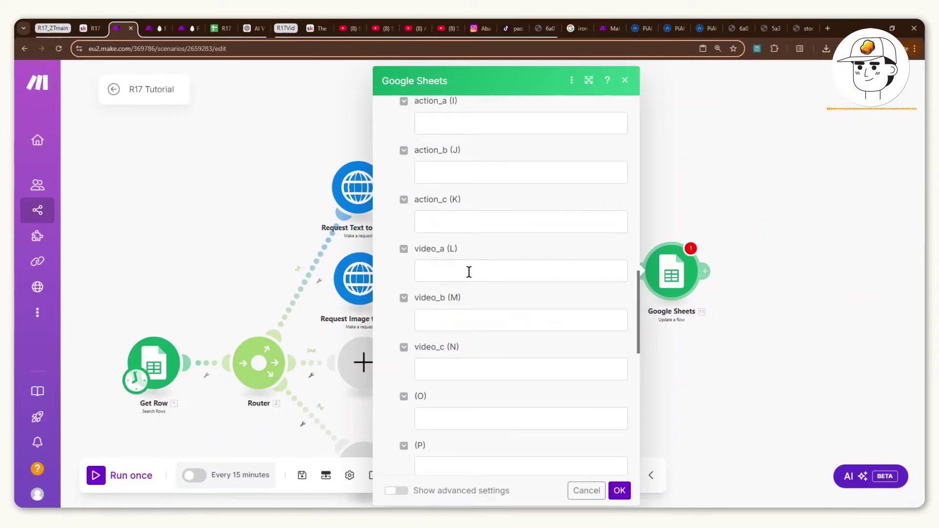
pyautogui.click(468, 272)
pyautogui.click(668, 233)
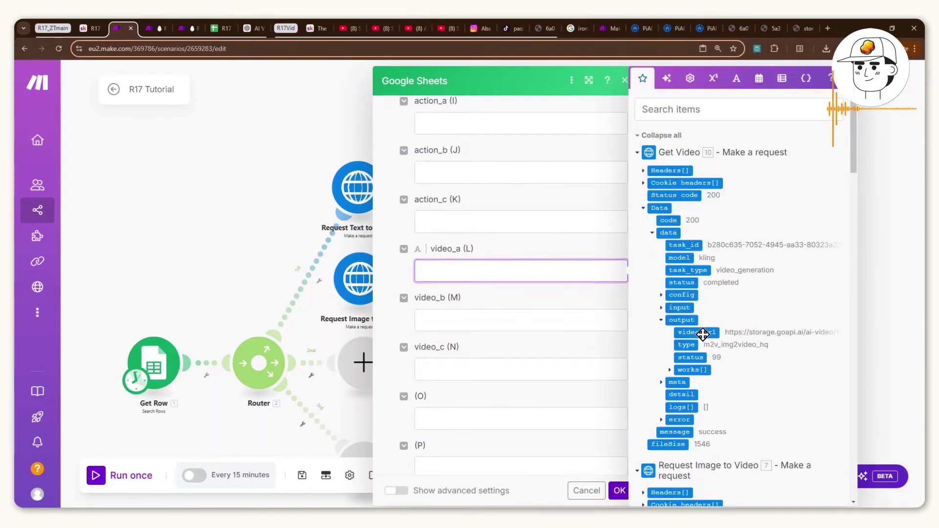
pyautogui.click(702, 334)
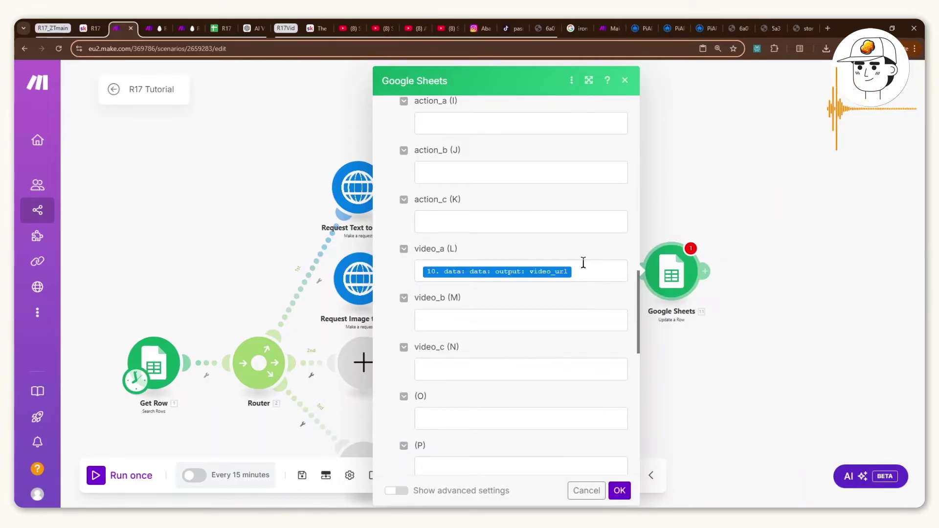
# Check the video_a cell of the first data row in the spreadsheet, and save the update module's settings
pyautogui.click(226, 29)
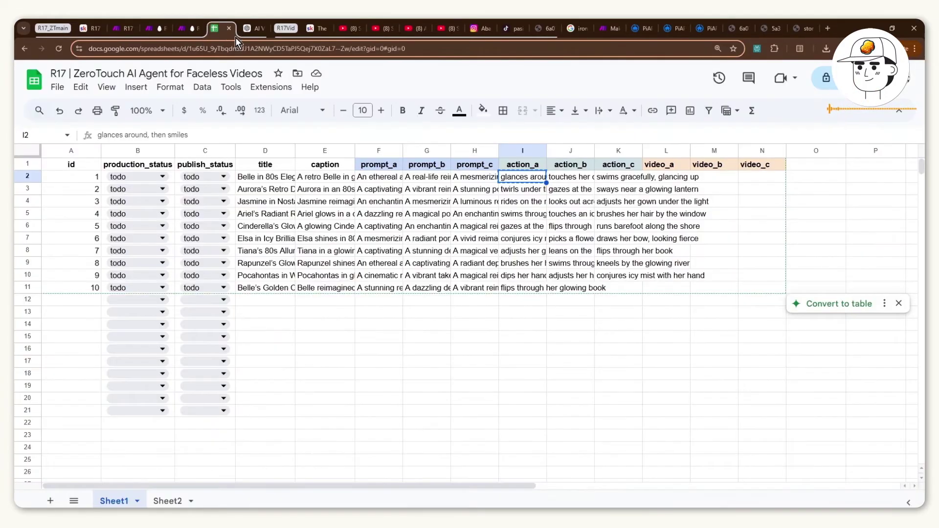
pyautogui.click(667, 178)
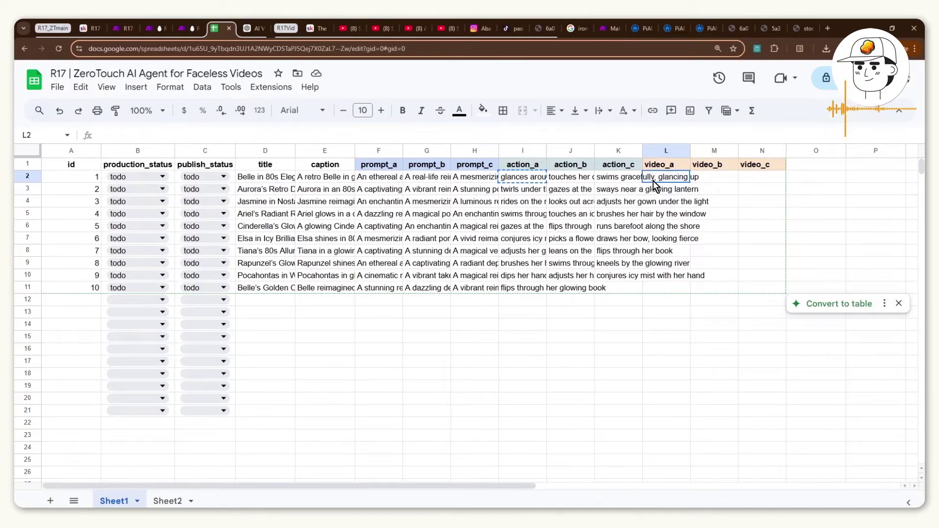
pyautogui.doubleClick(659, 176)
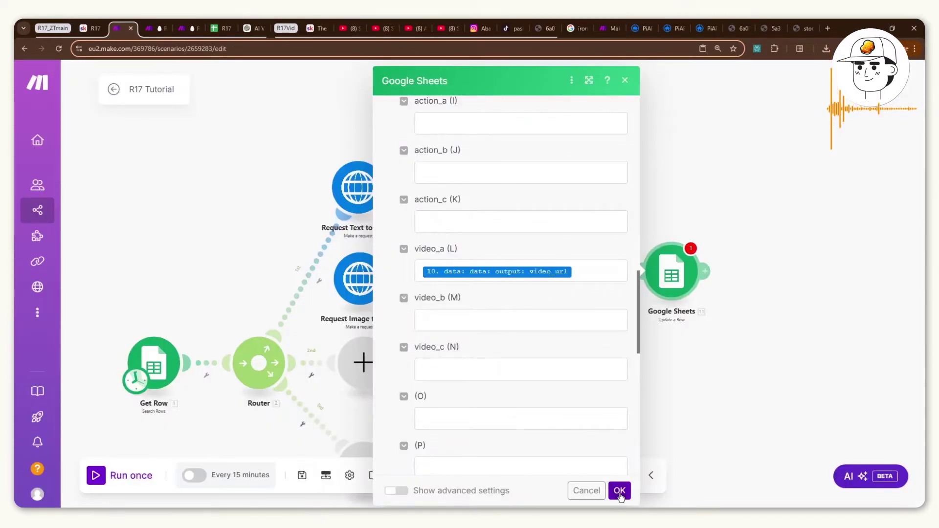
pyautogui.click(620, 491)
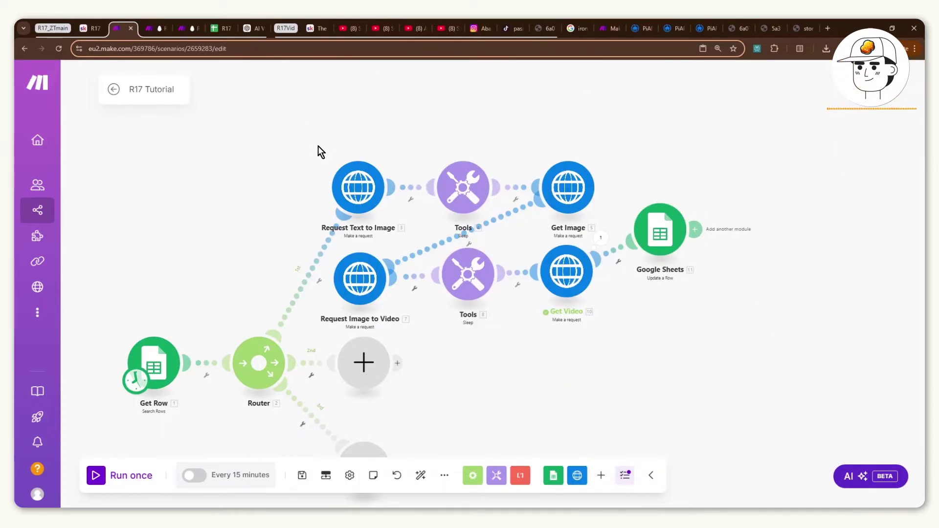
# Review the image and video rows of the first branch and compare them with the "R17 - ZeroTouch AI Agent v2.0 (Full Agency)" scenario's layout
pyautogui.moveTo(295, 145); pyautogui.dragTo(610, 215)
pyautogui.moveTo(615, 330); pyautogui.dragTo(326, 245)
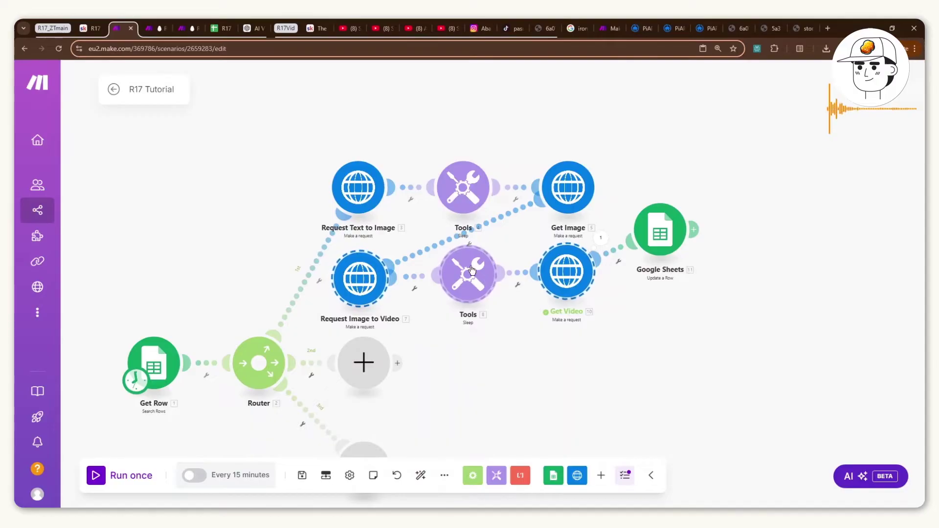
pyautogui.hotkey('ctrl', 'Tab')
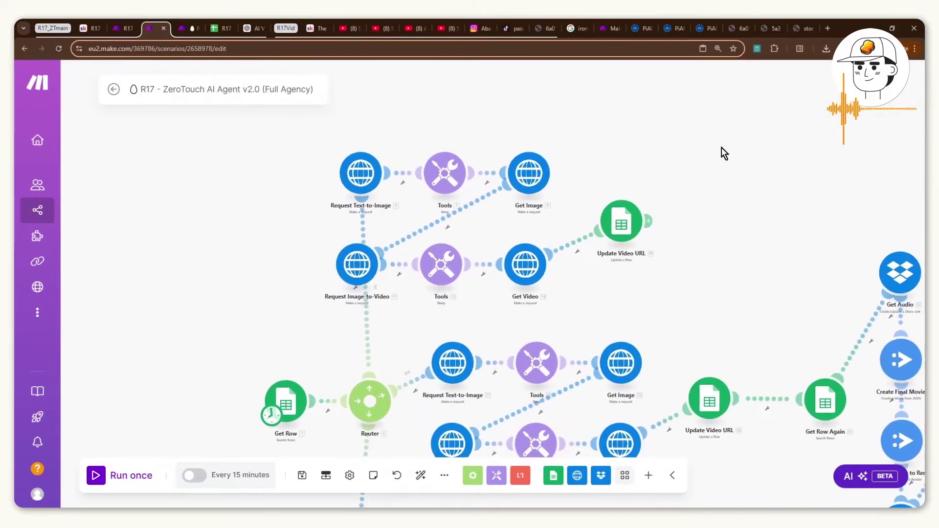
pyautogui.scroll(-5, 670, 277)
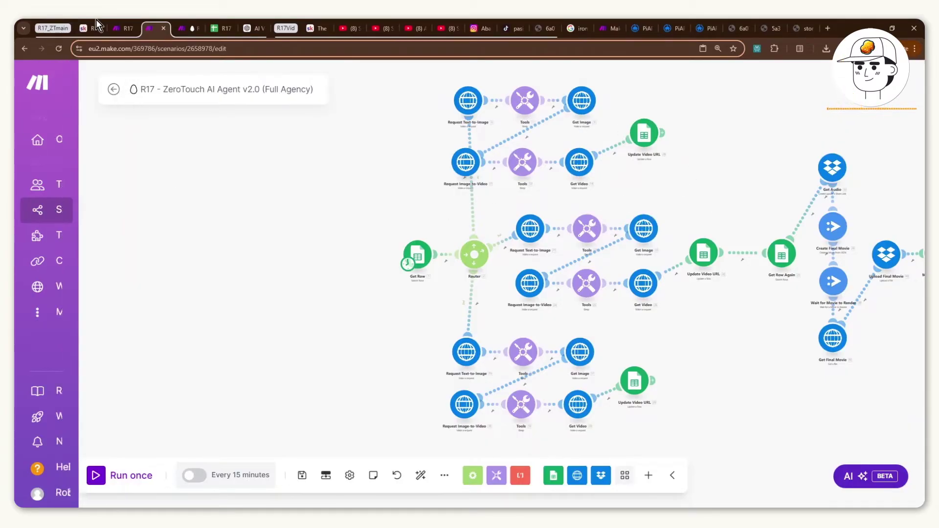
pyautogui.click(119, 26)
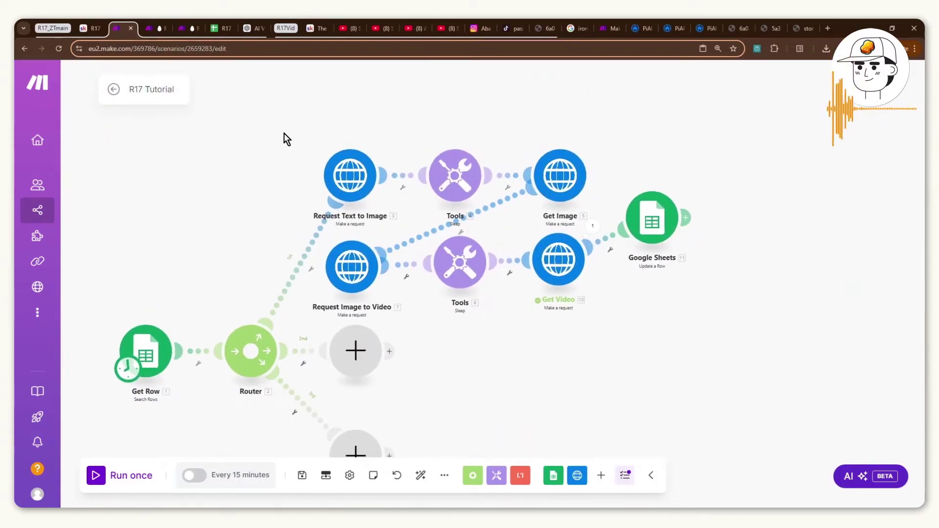
# Copy all first-branch modules, from Request Text to Image through Google Sheets, and paste a duplicate onto the R17 Tutorial canvas
pyautogui.moveTo(280, 133); pyautogui.dragTo(799, 309)
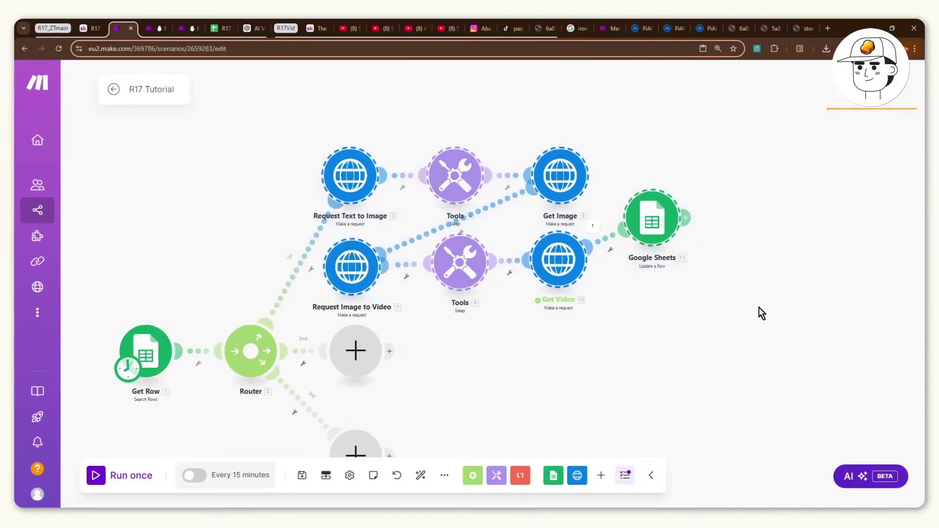
pyautogui.rightClick(362, 257)
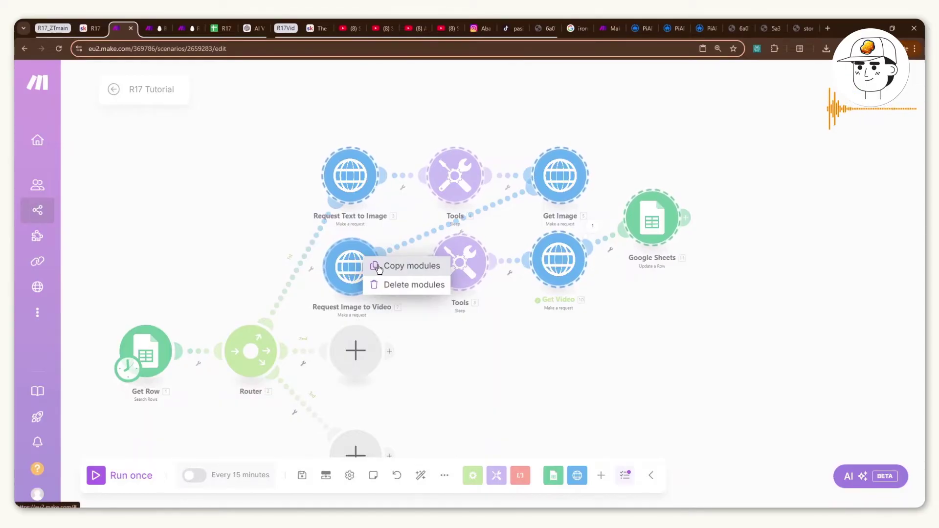
pyautogui.click(378, 267)
pyautogui.scroll(-2, 512, 246)
pyautogui.rightClick(511, 246)
pyautogui.click(536, 275)
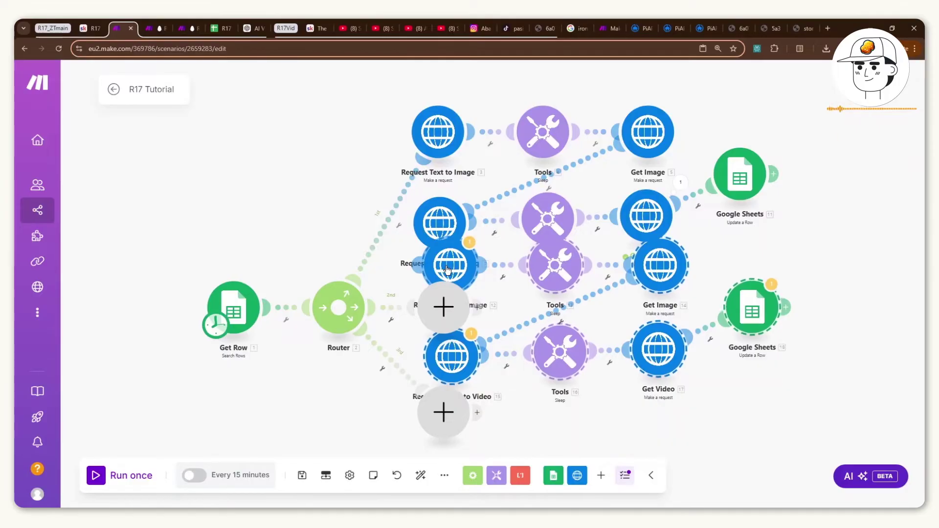
# Connect the duplicated modules to the Router's second route and delete the empty placeholder module there
pyautogui.moveTo(453, 270); pyautogui.dragTo(547, 247)
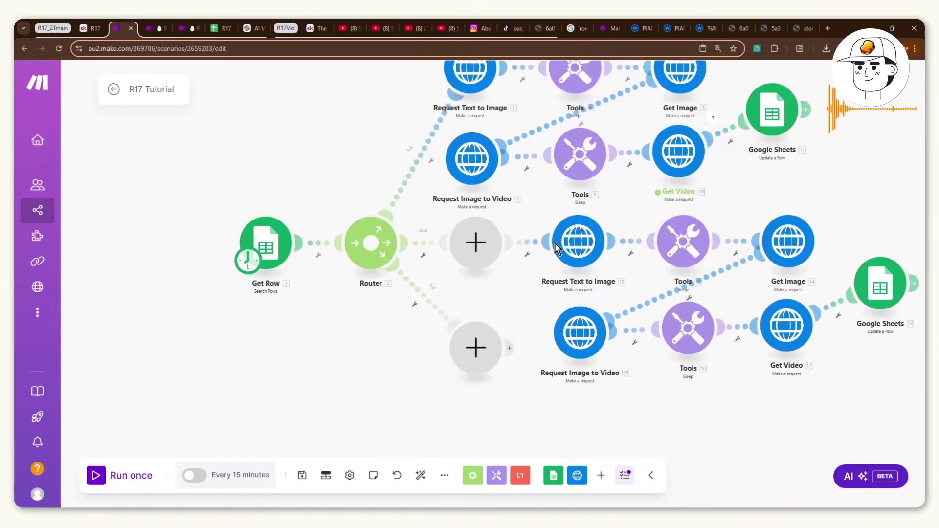
pyautogui.rightClick(483, 242)
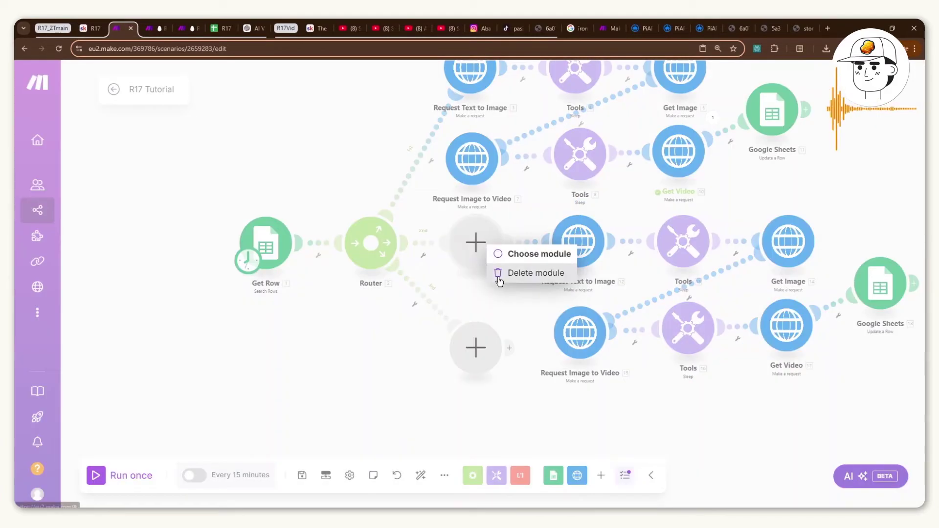
pyautogui.click(516, 272)
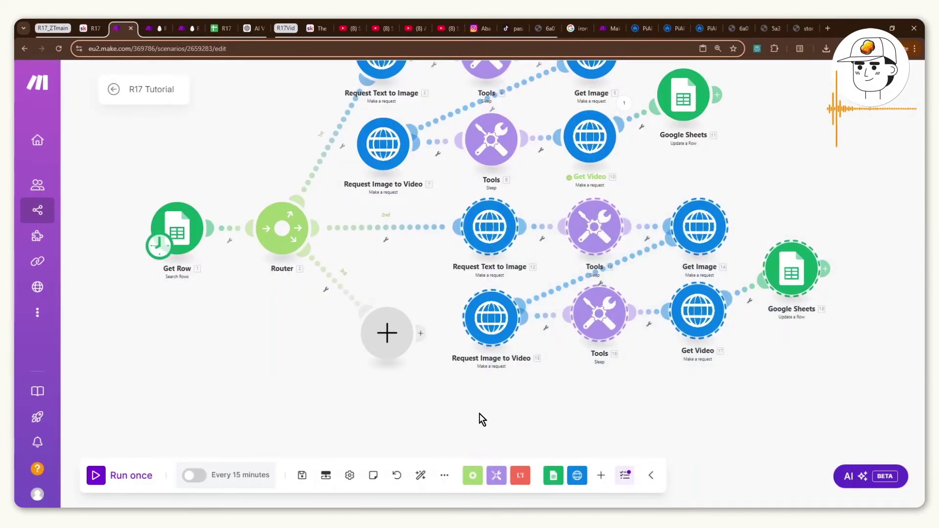
# Paste another copy of the branch modules onto the Router's third route and delete its empty placeholder module
pyautogui.scroll(-2, 479, 413)
pyautogui.hotkey('ctrl', 'v')
pyautogui.click(472, 390)
pyautogui.rightClick(412, 341)
pyautogui.click(434, 371)
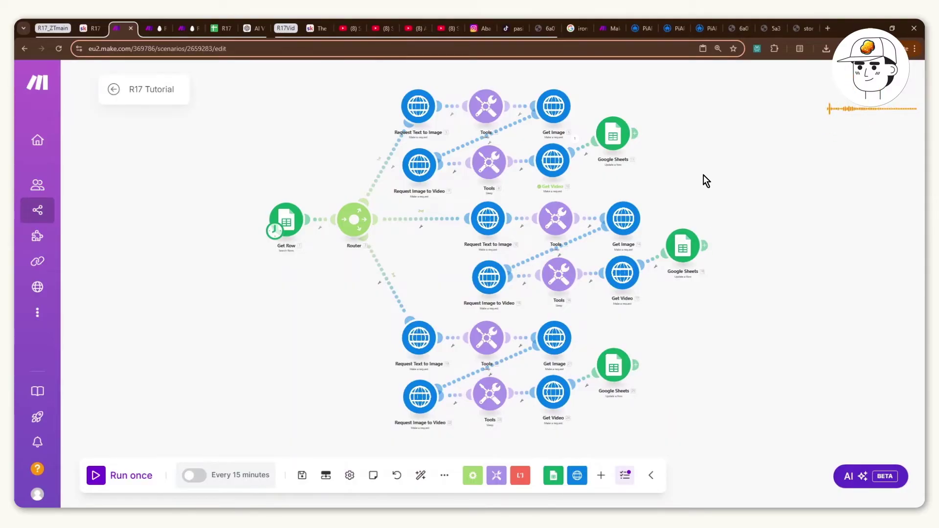
# Set the prompt in the second branch's Request Text to Image module to prompt_b (G) from Get Row
pyautogui.scroll(2, 726, 199)
pyautogui.moveTo(638, 181); pyautogui.dragTo(711, 200)
pyautogui.click(458, 247)
pyautogui.click(460, 249)
pyautogui.click(460, 249)
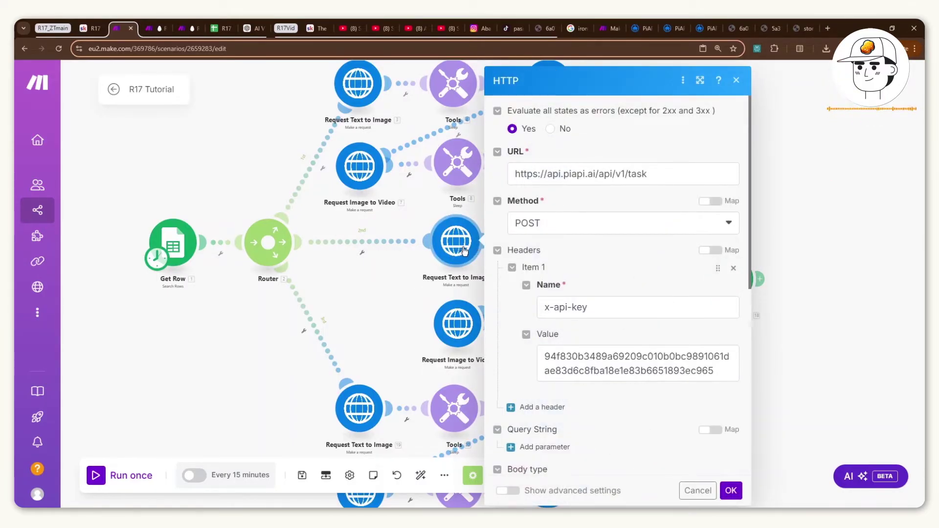
pyautogui.scroll(-7, 621, 243)
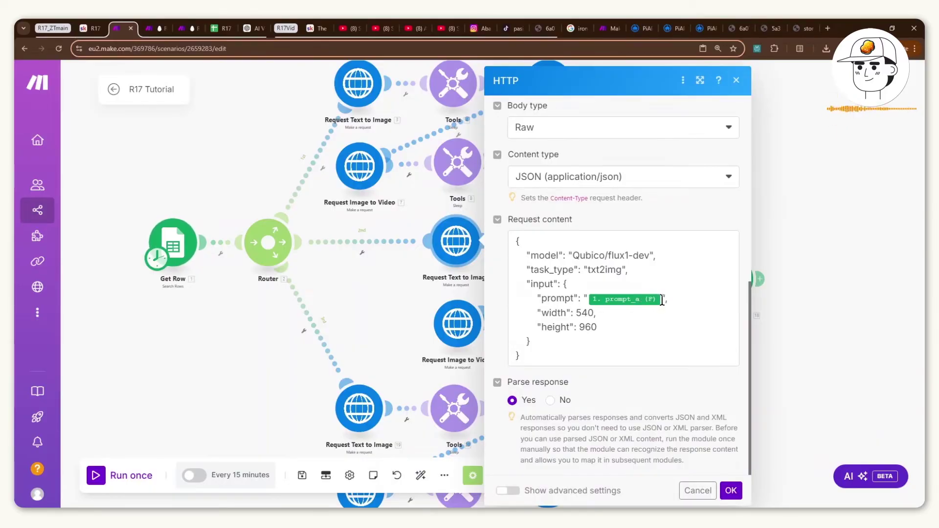
pyautogui.click(661, 299)
pyautogui.press('BackSpace')
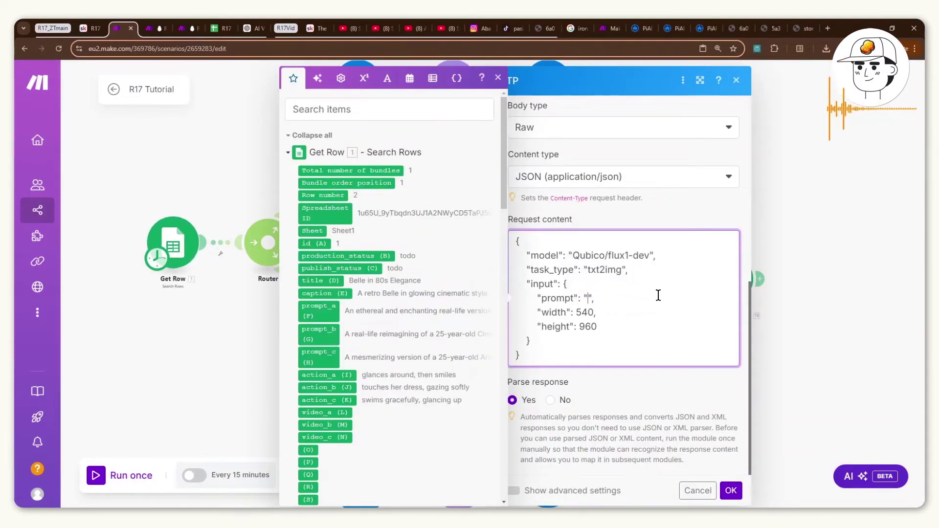
pyautogui.scroll(-2, 391, 230)
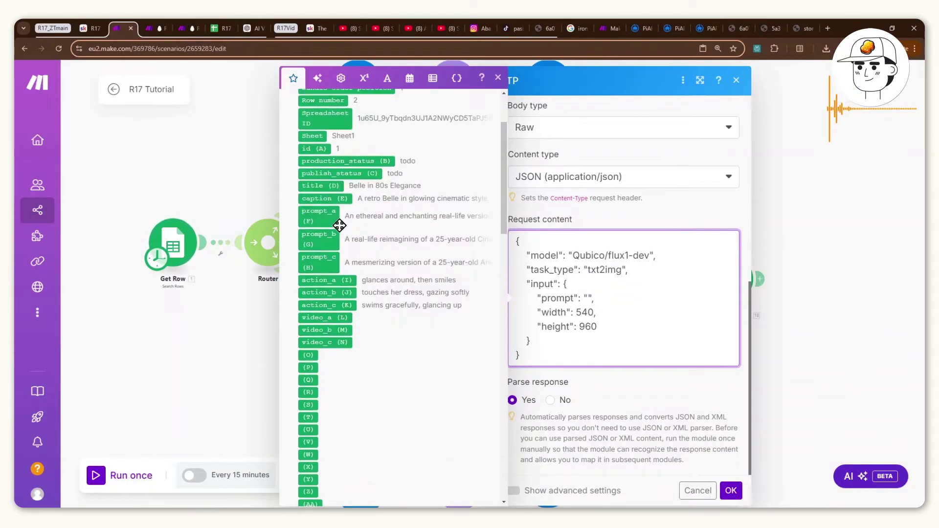
pyautogui.click(325, 234)
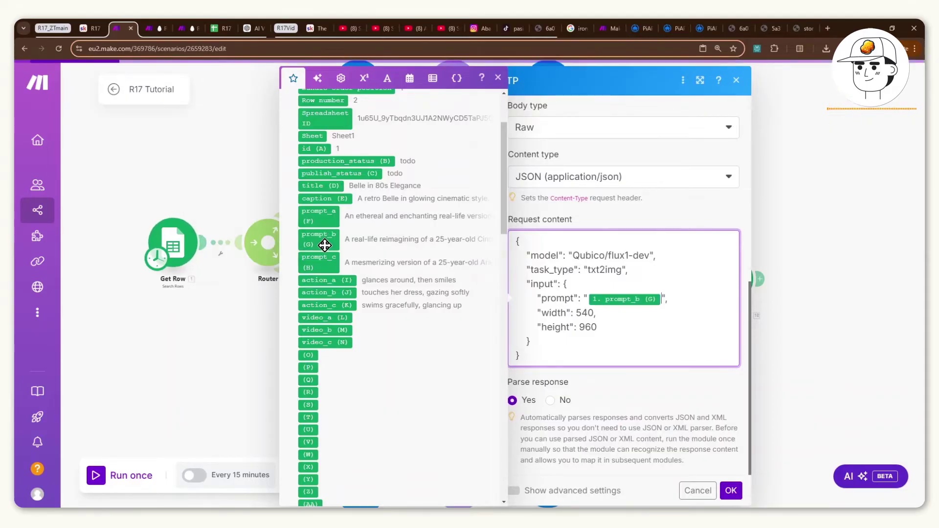
pyautogui.click(729, 490)
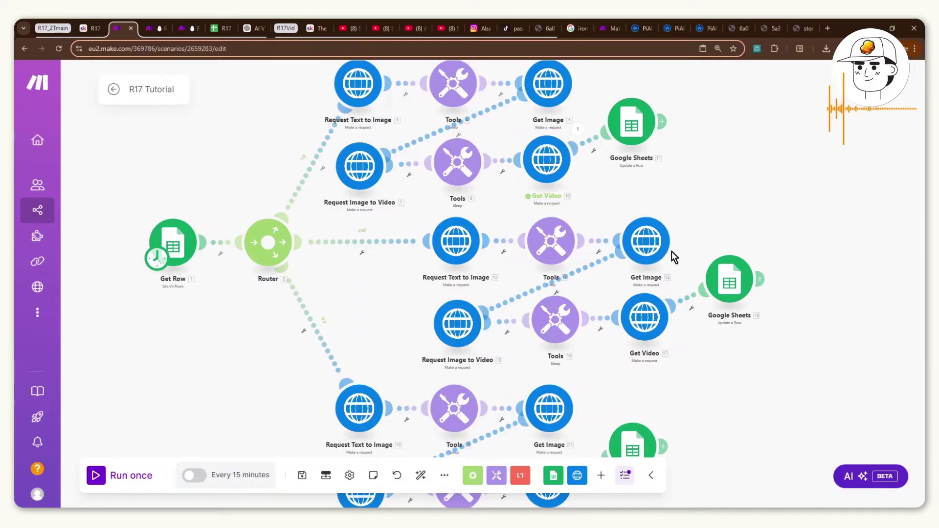
# Set the prompt in the second branch's Request Image to Video module to action_b (J) from Get Row
pyautogui.click(447, 329)
pyautogui.scroll(-5, 615, 217)
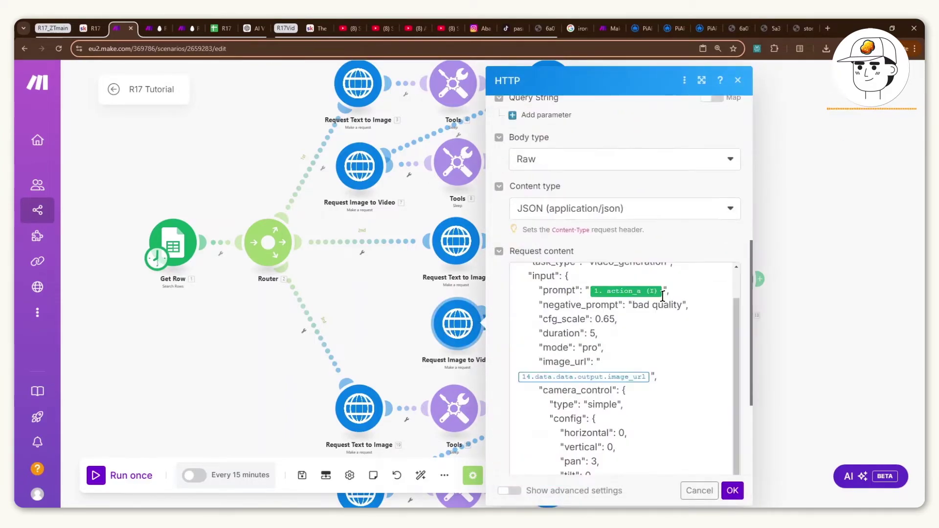
pyautogui.click(668, 287)
pyautogui.press('BackSpace')
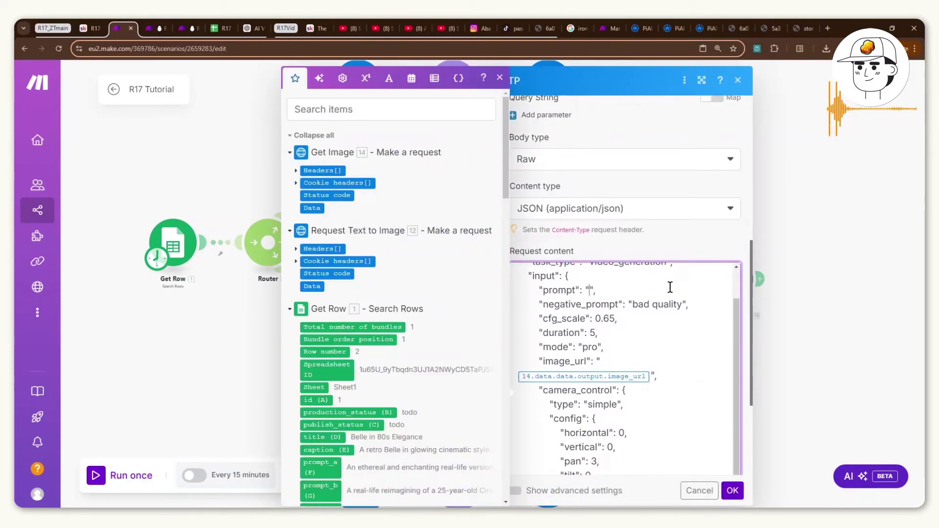
pyautogui.scroll(-5, 366, 342)
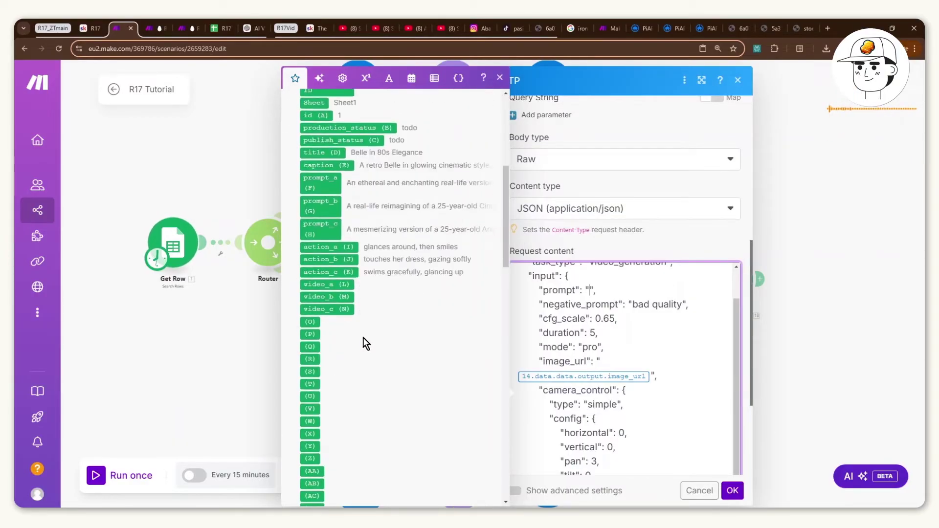
pyautogui.click(339, 258)
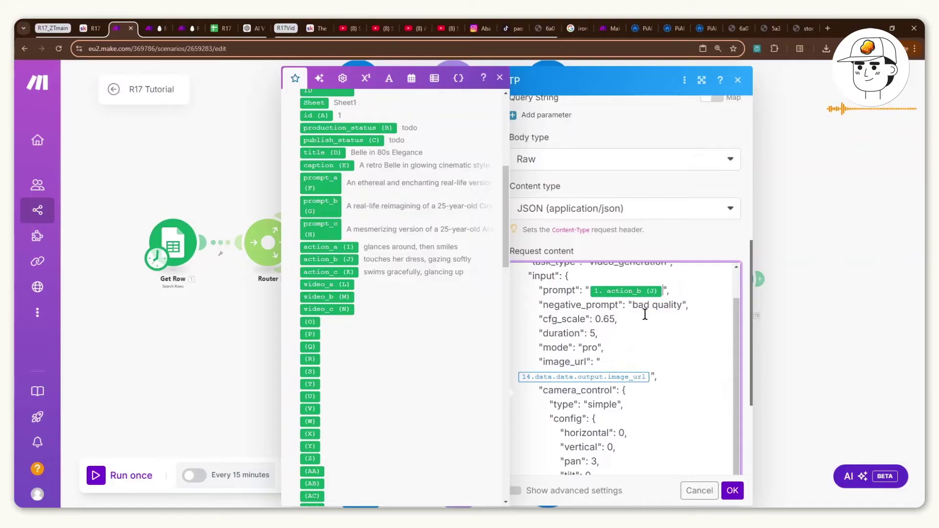
pyautogui.click(743, 494)
# Set the prompt in the third branch's Request Text to Image module to prompt_c (H) from Get Row
pyautogui.click(359, 411)
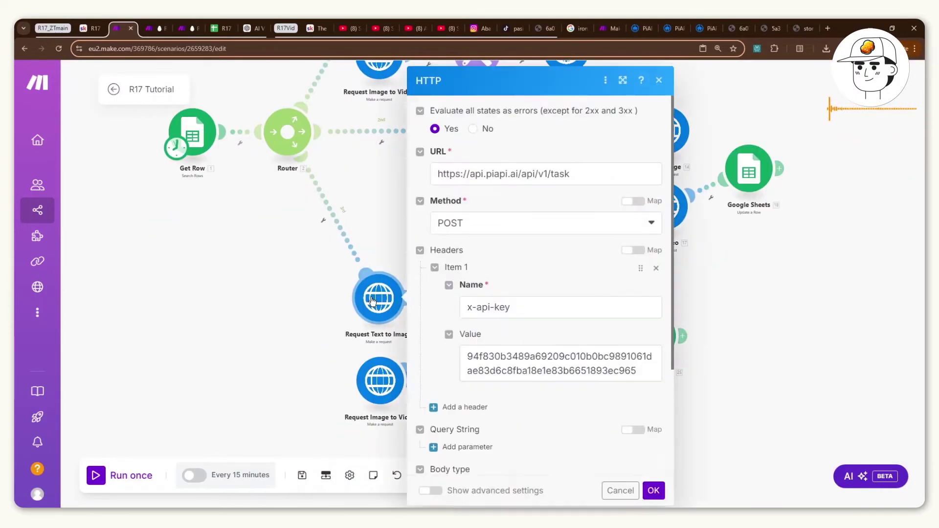
pyautogui.scroll(-7, 477, 295)
pyautogui.click(582, 298)
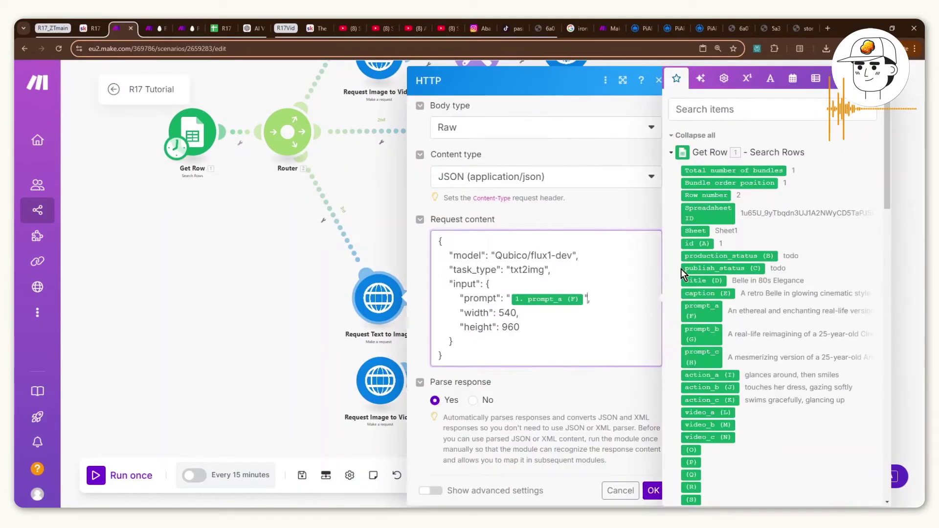
pyautogui.press('BackSpace')
pyautogui.click(680, 269)
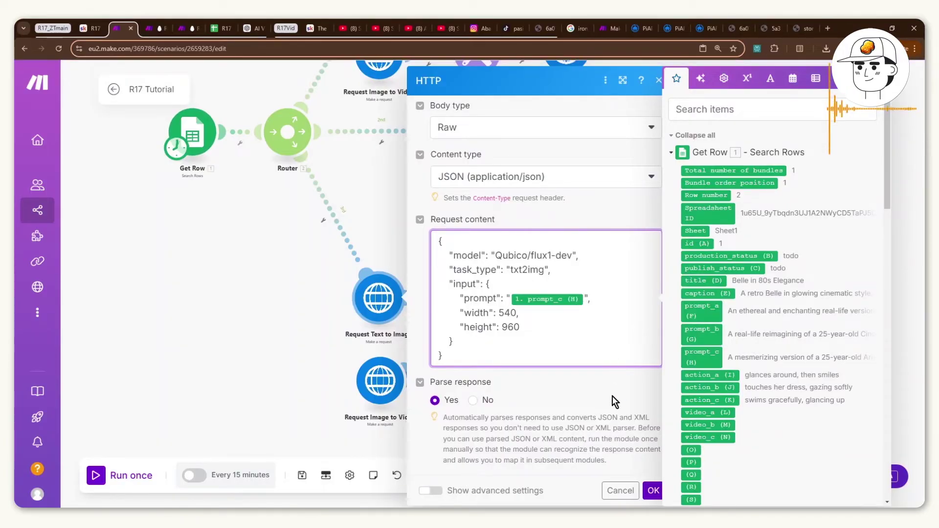
pyautogui.click(653, 491)
# Replace the prompt mapping in the request content of the third branch's Request Image to Video module
pyautogui.click(380, 380)
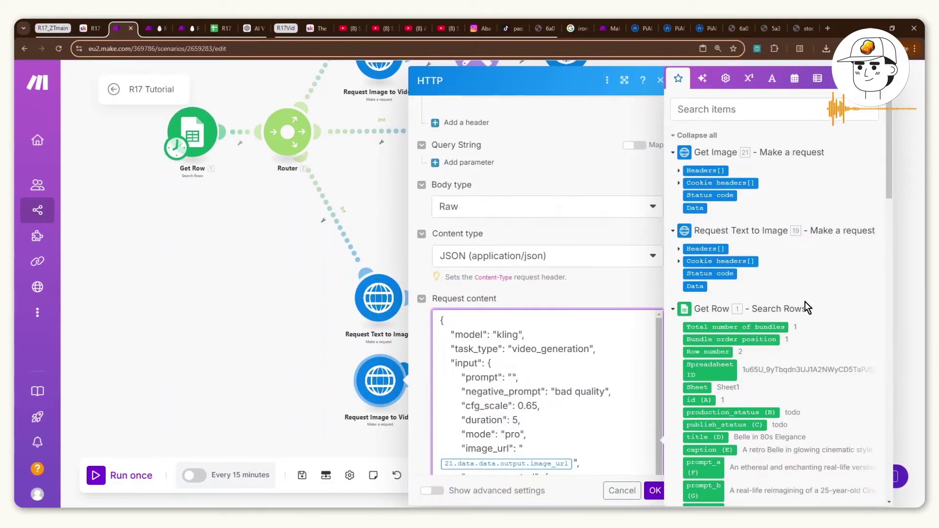
pyautogui.scroll(-7, 803, 308)
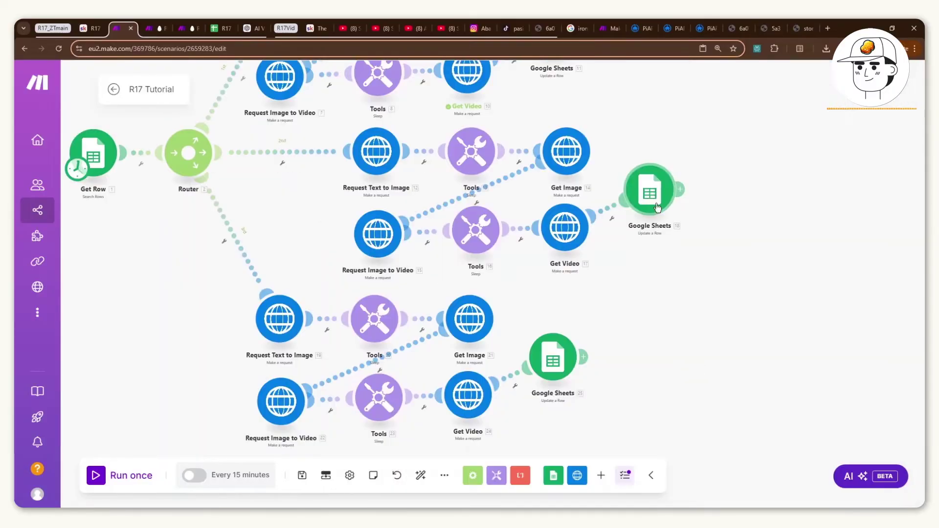
# Move the Get Video video_url mapping in the second branch's Google Sheets module from video_a (L) to video_b (M) and save it
pyautogui.click(648, 191)
pyautogui.scroll(-15, 770, 286)
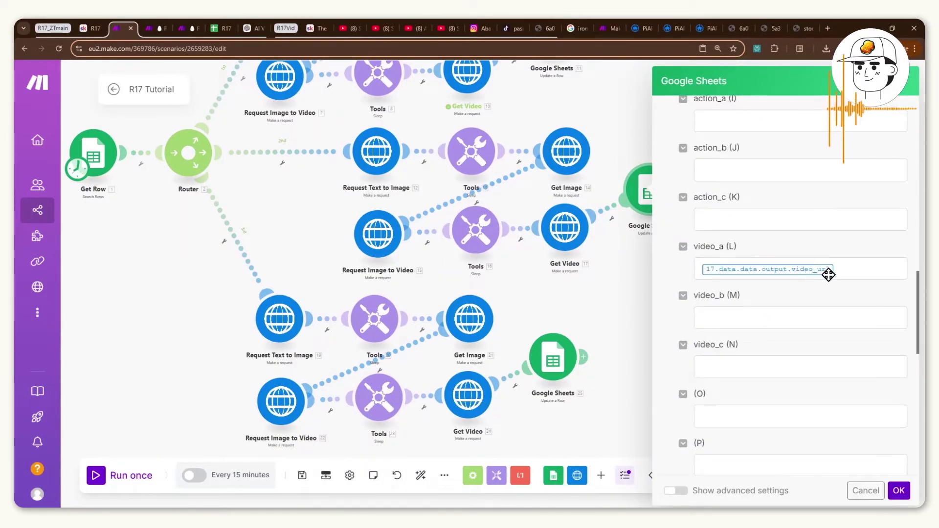
pyautogui.click(838, 269)
pyautogui.press('BackSpace')
pyautogui.click(757, 323)
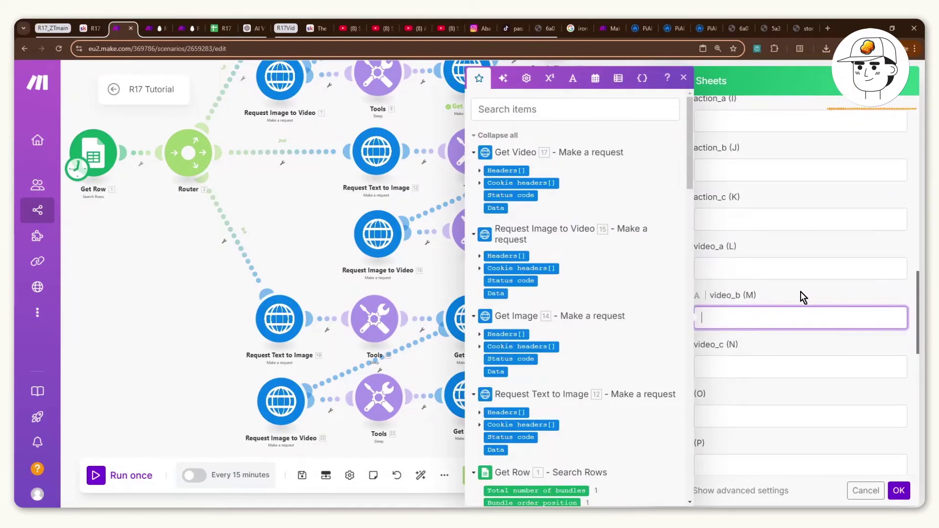
pyautogui.hotkey('ctrl', 'v')
pyautogui.click(802, 293)
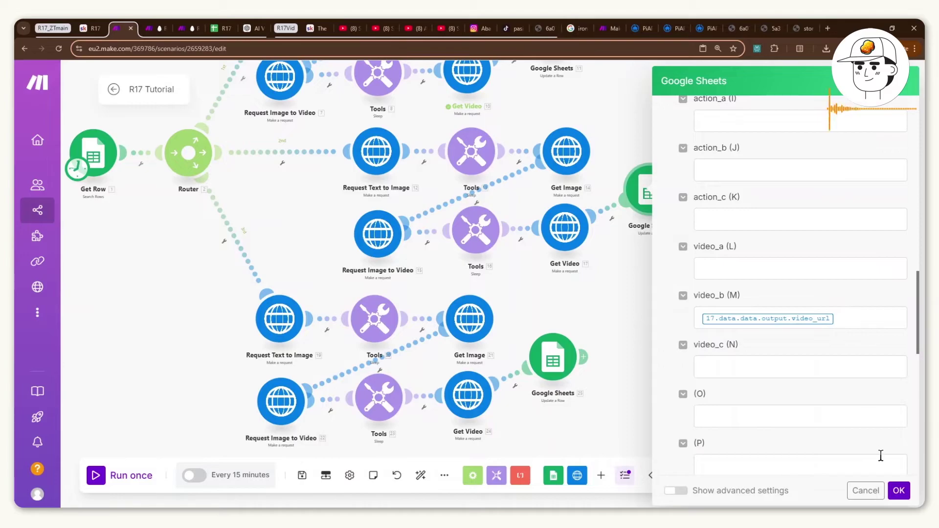
pyautogui.click(899, 491)
# Move the Get Video video_url mapping in the third branch's Google Sheets module from video_a (L) to video_c (N) and save it
pyautogui.click(552, 357)
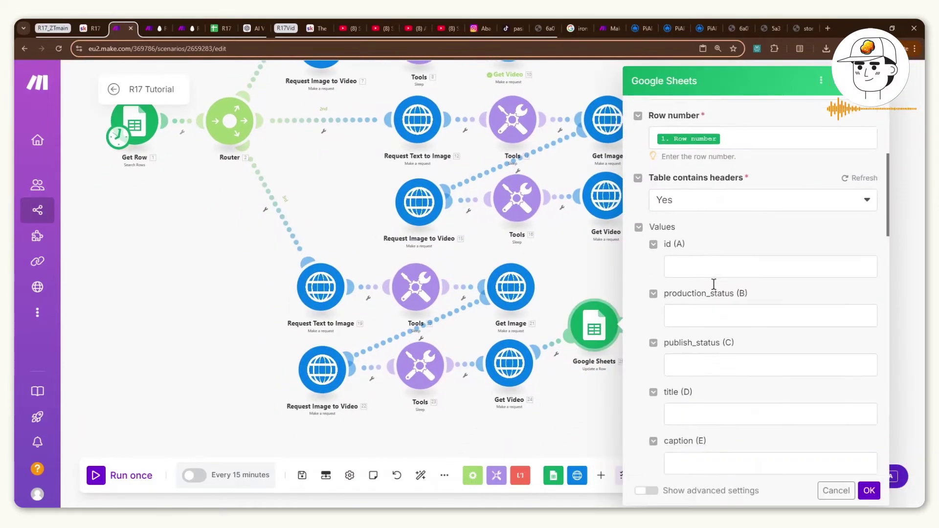
pyautogui.scroll(-5, 801, 311)
pyautogui.scroll(-1, 825, 318)
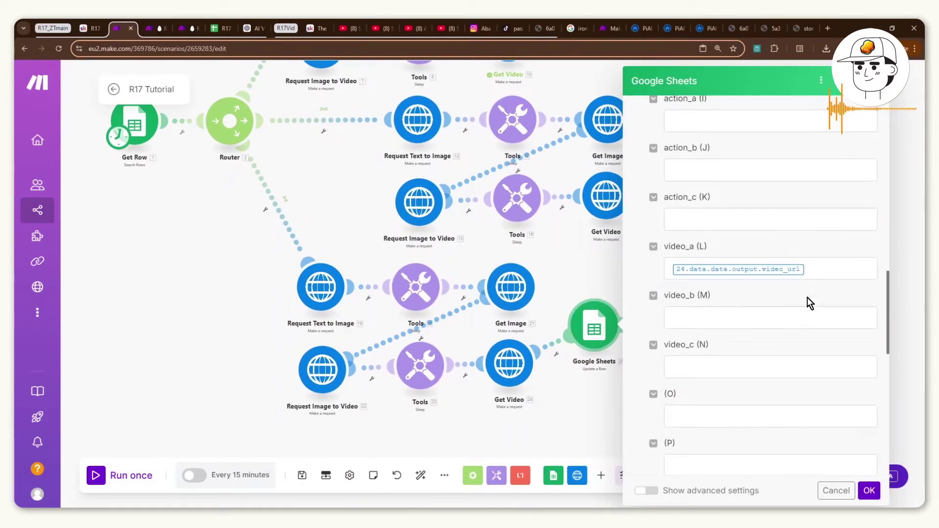
pyautogui.click(811, 268)
pyautogui.click(715, 360)
pyautogui.hotkey('ctrl', 'v')
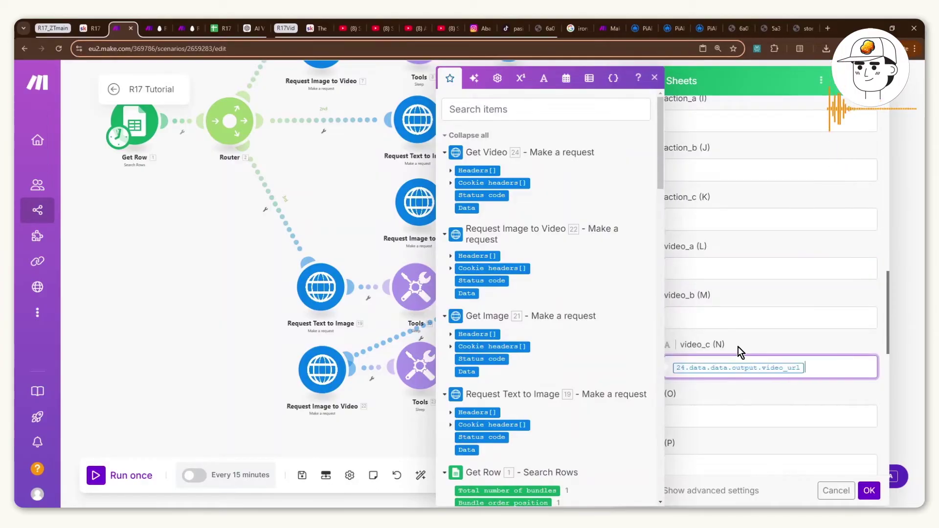
pyautogui.click(740, 347)
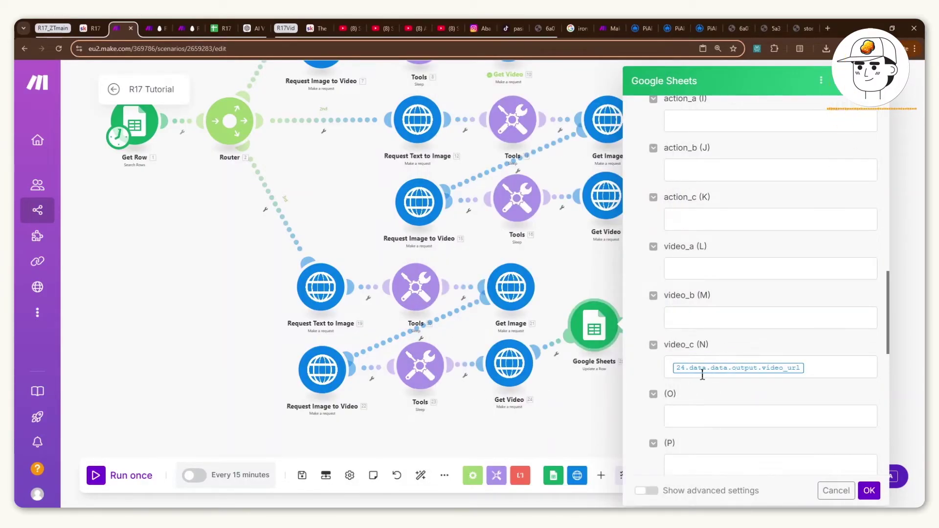
pyautogui.scroll(4, 552, 409)
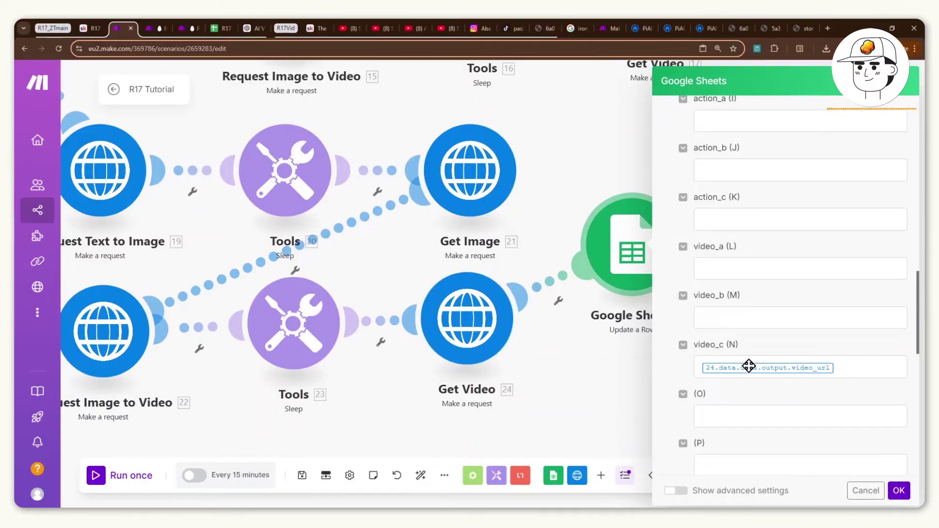
pyautogui.click(899, 490)
pyautogui.scroll(-4, 712, 322)
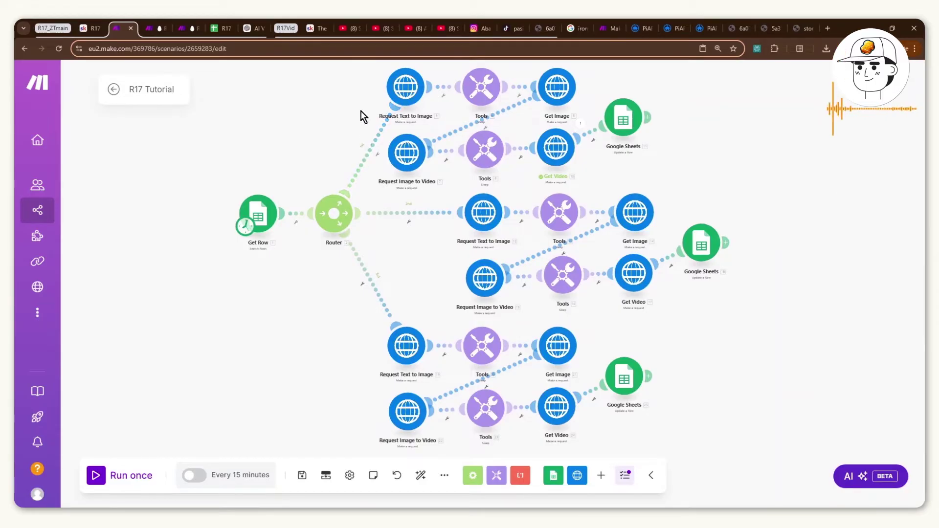
# Disable the route from the router to the first branch and run the scenario once
pyautogui.click(362, 155)
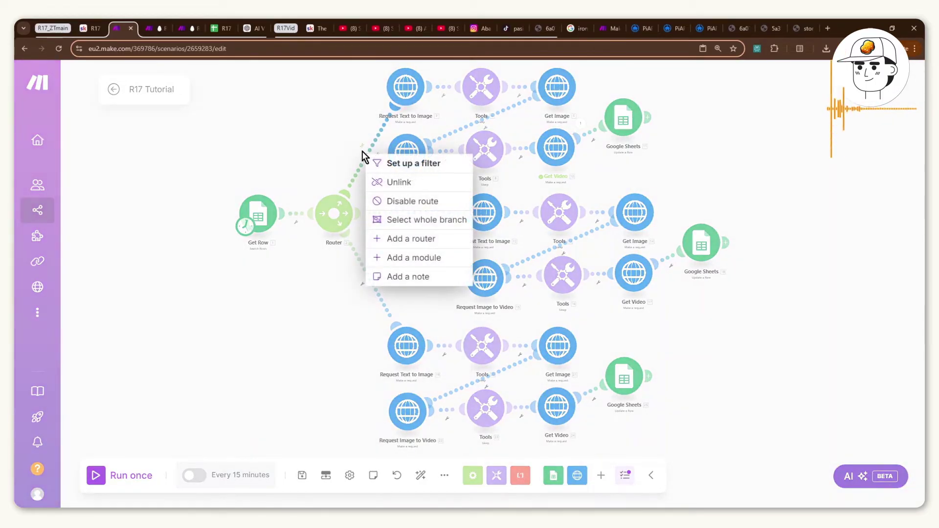
pyautogui.click(412, 201)
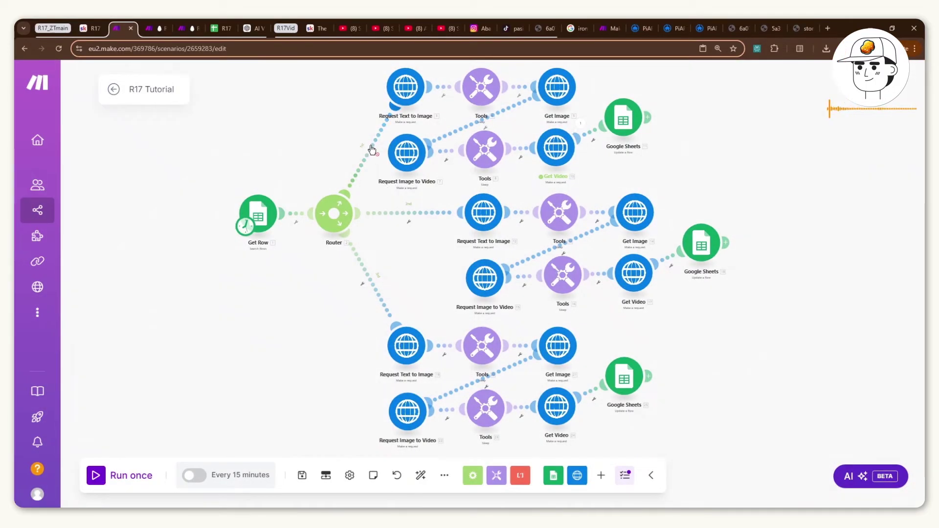
pyautogui.click(111, 477)
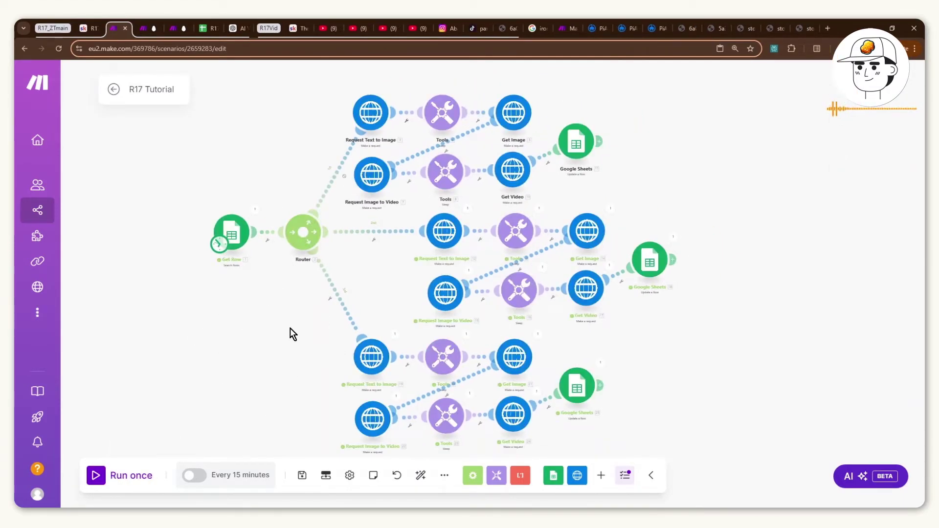
# Check the video URLs written to the first data row of the spreadsheet and play the three generated videos
pyautogui.click(207, 27)
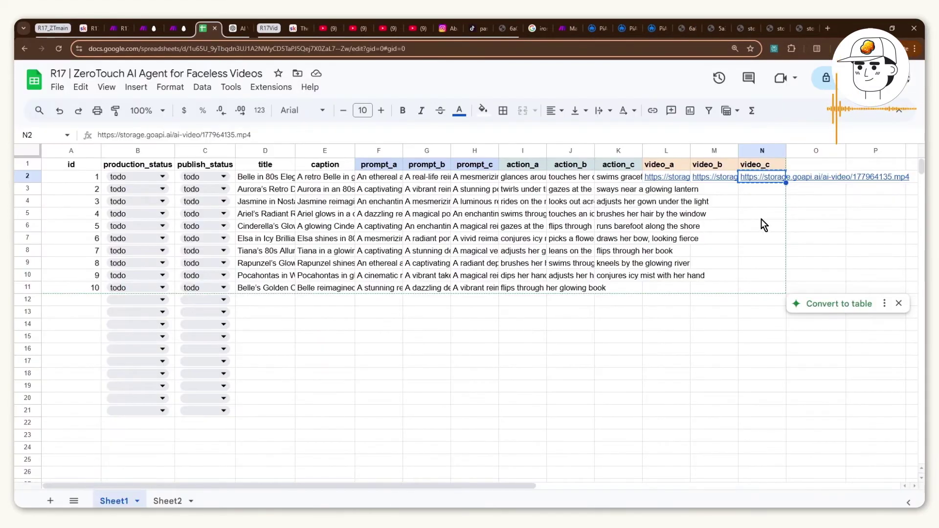
pyautogui.keyDown('shift'); pyautogui.click(717, 178); pyautogui.keyUp('shift')
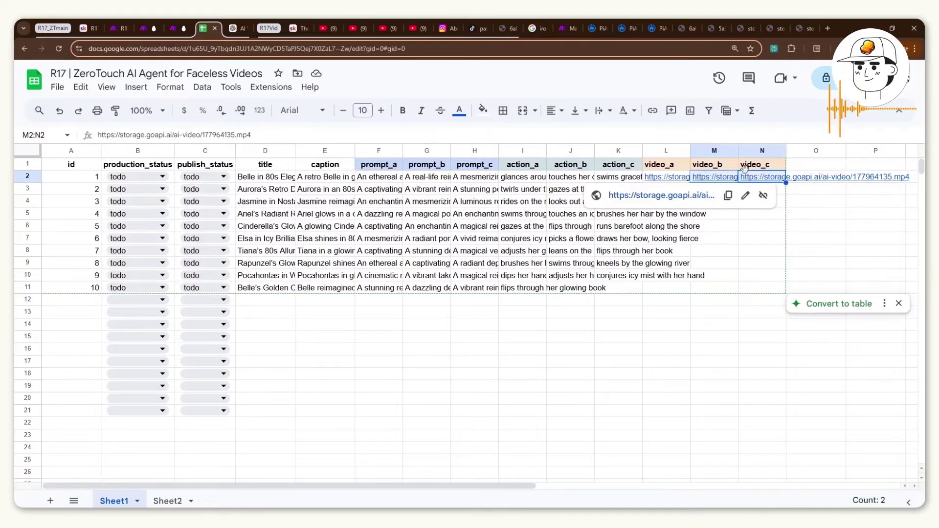
pyautogui.click(778, 28)
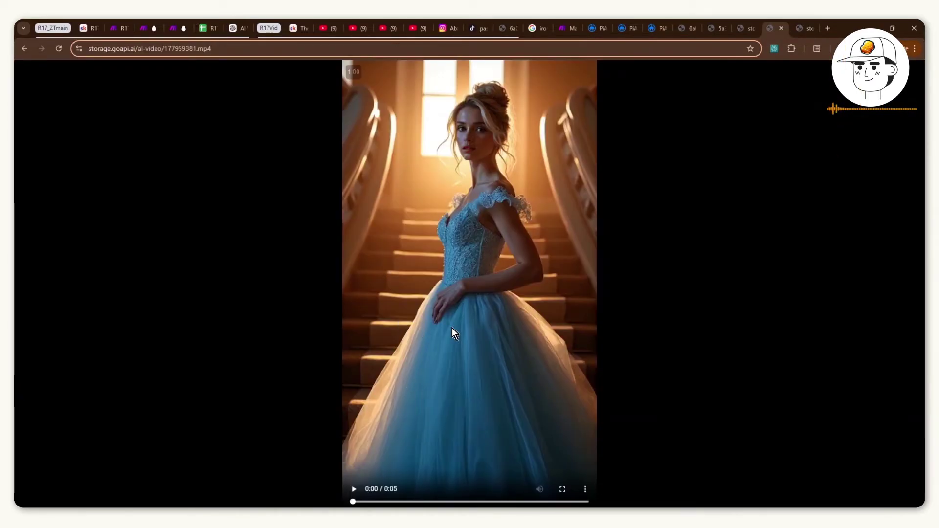
pyautogui.click(352, 488)
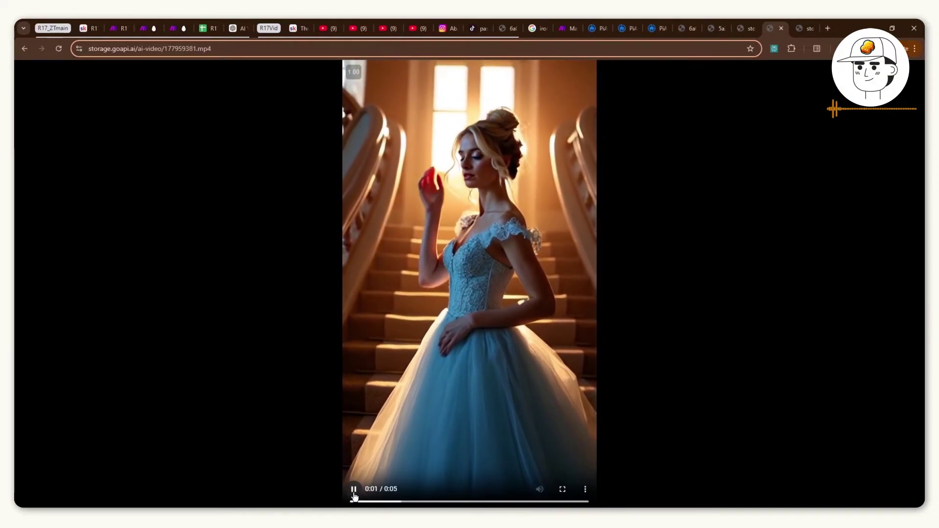
pyautogui.hotkey('ctrl', 'Tab')
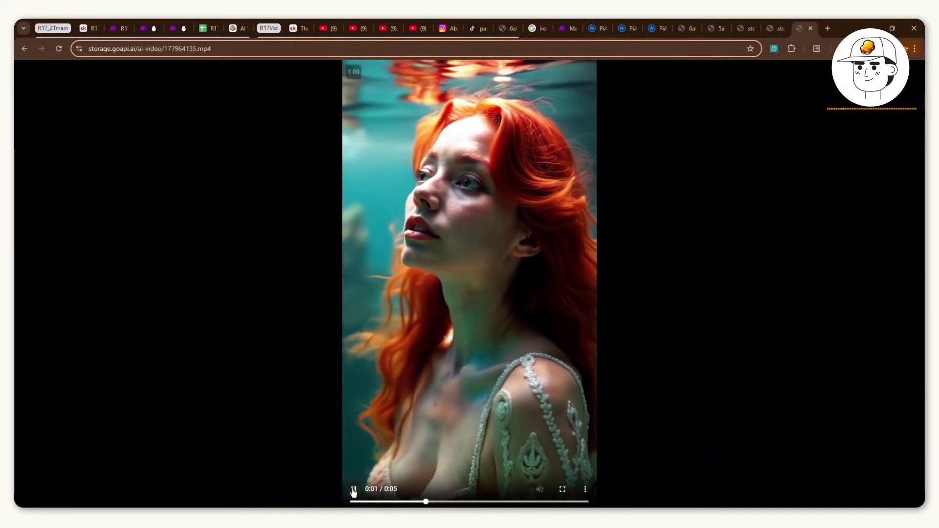
pyautogui.hotkey('ctrl', 'shift', 'Tab')
pyautogui.hotkey('ctrl', 'shift', 'Tab')
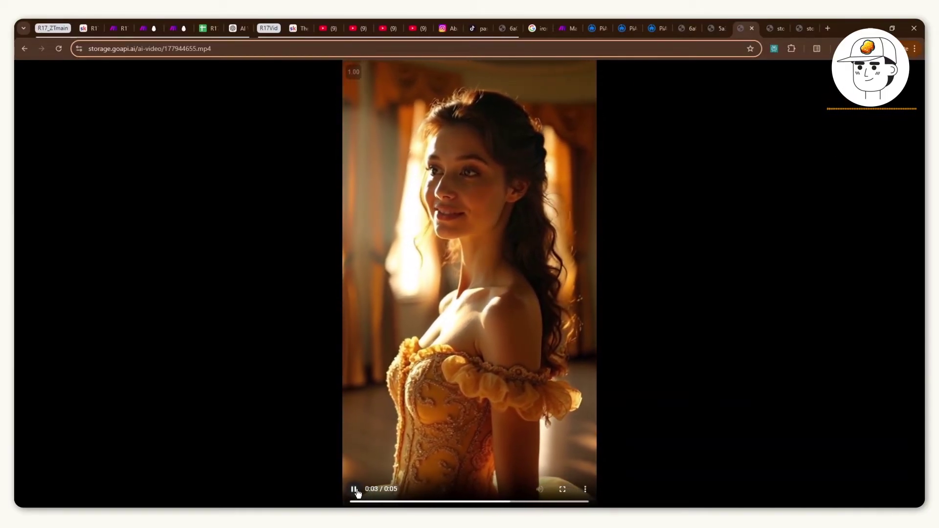
# Examine the modules that follow the video branches in the R17 - ZeroTouch AI Agent v2.0 (Full Agency) scenario
pyautogui.hotkey('ctrl', '4')
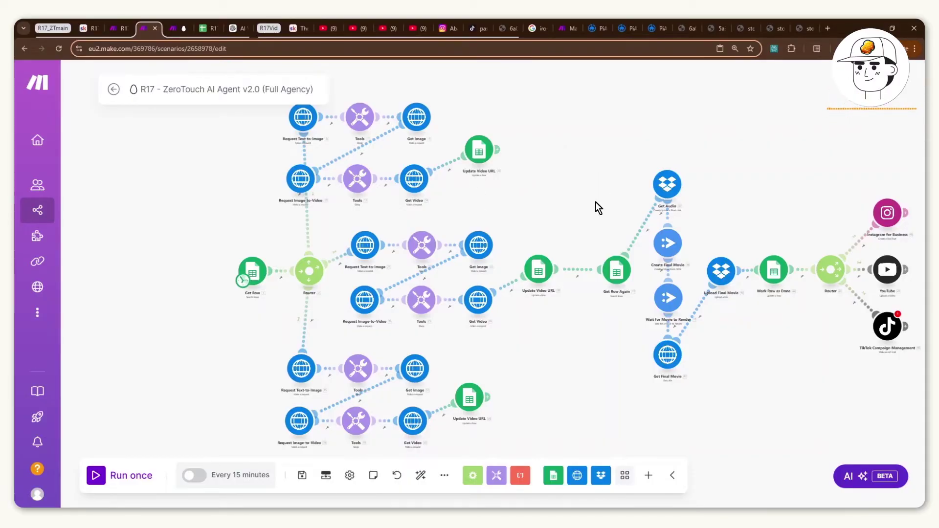
pyautogui.moveTo(571, 216); pyautogui.dragTo(585, 218)
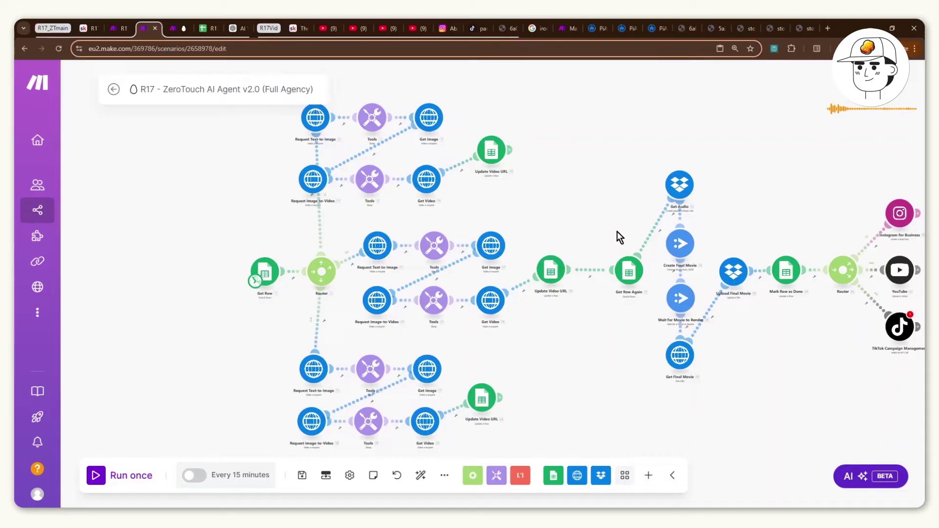
pyautogui.scroll(-2, 733, 214)
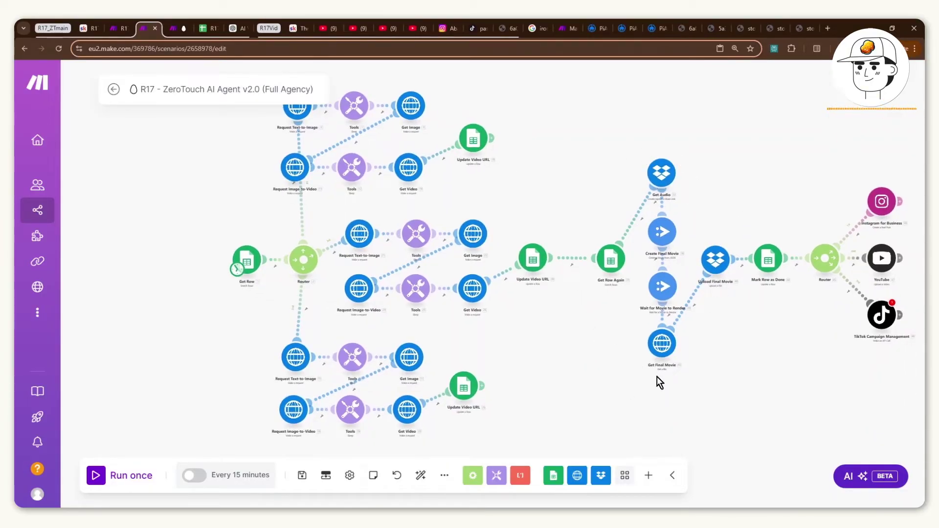
# In the R17 Tutorial scenario, add a Google Sheets Search Rows module after the third branch's Update a Row module
pyautogui.hotkey('ctrl', 'shift', 'Tab')
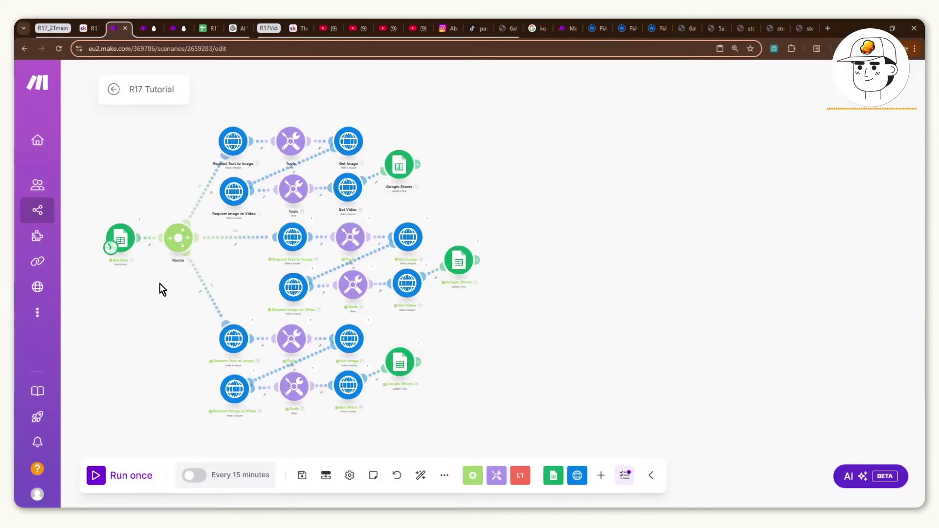
pyautogui.scroll(5, 175, 304)
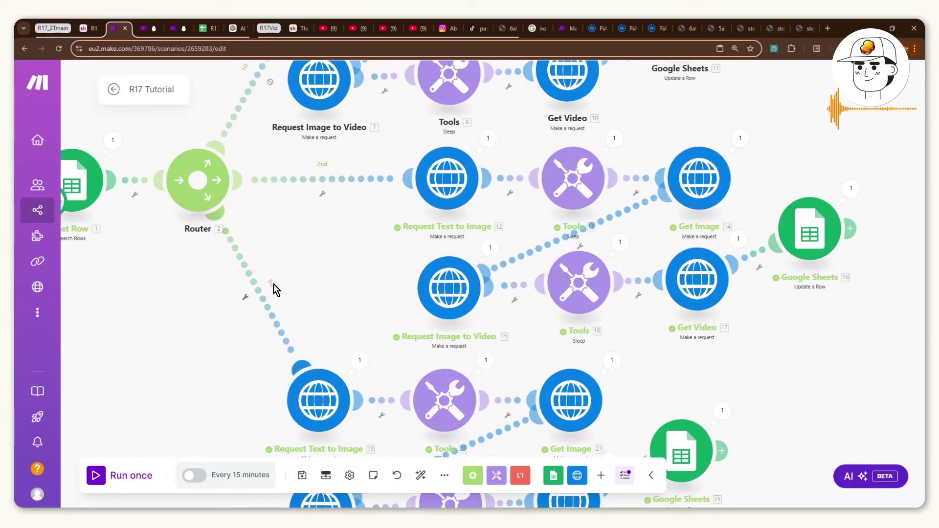
pyautogui.scroll(-3, 299, 289)
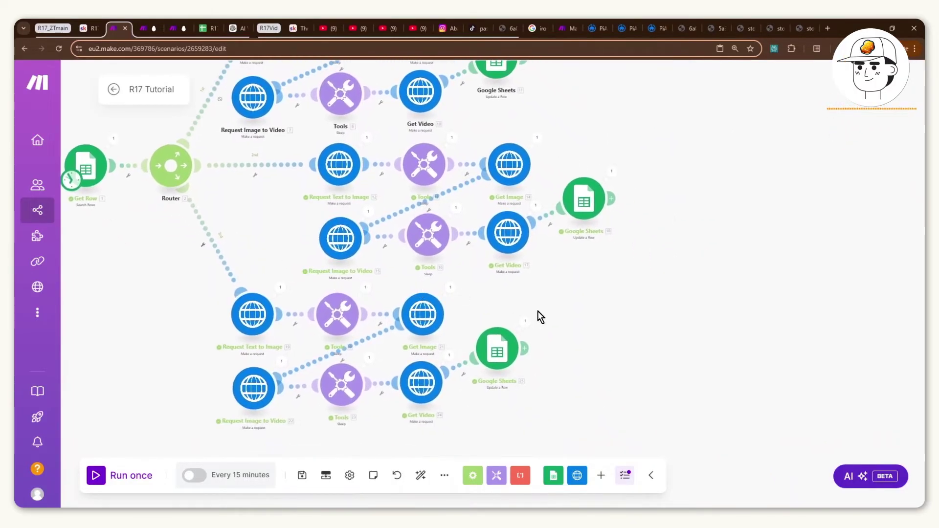
pyautogui.click(527, 347)
pyautogui.click(650, 342)
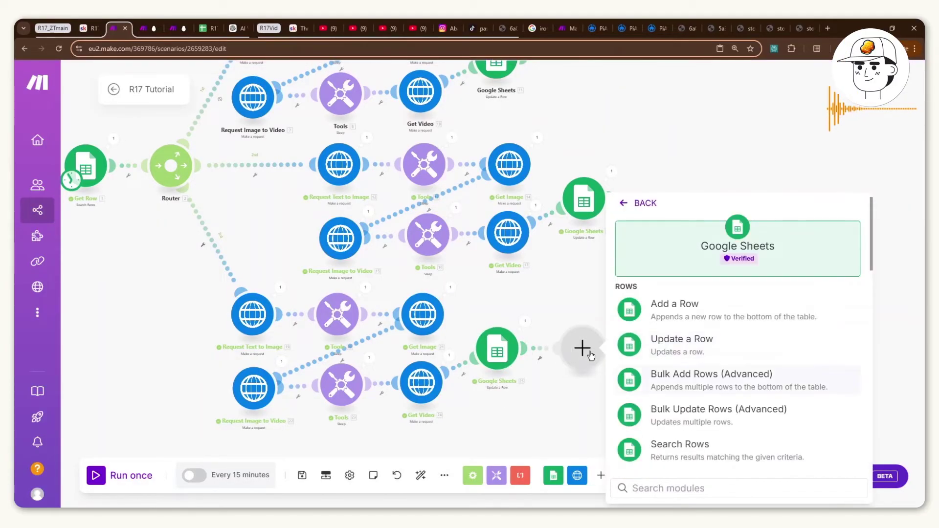
pyautogui.click(674, 451)
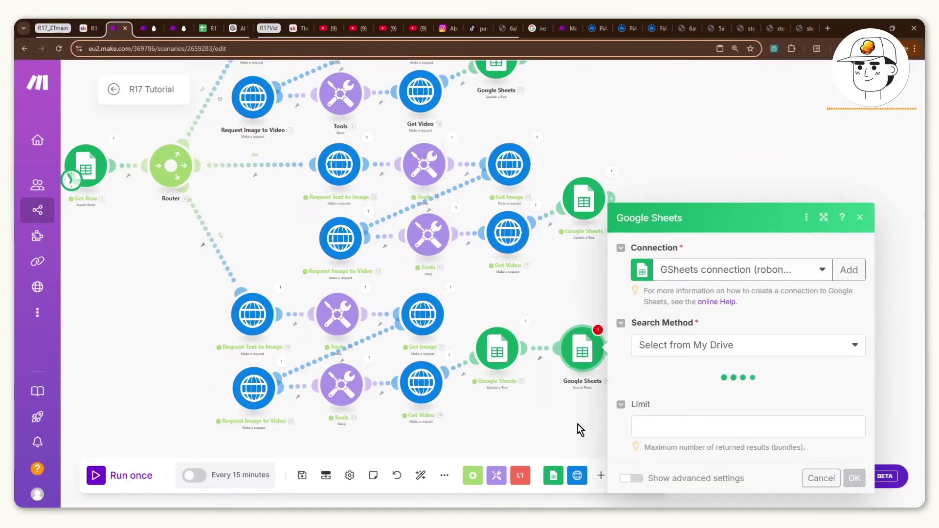
pyautogui.click(578, 427)
pyautogui.moveTo(190, 278); pyautogui.dragTo(680, 427)
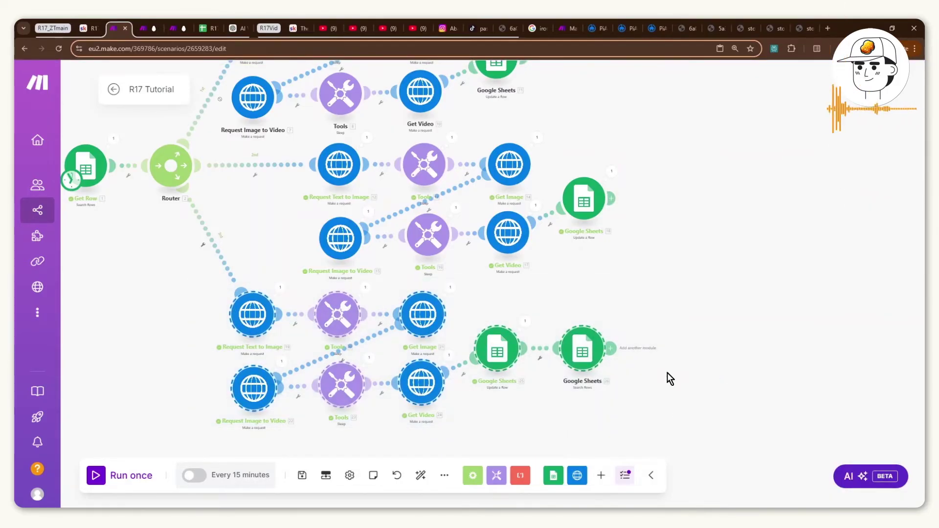
pyautogui.scroll(-2, 675, 186)
pyautogui.scroll(2, 734, 221)
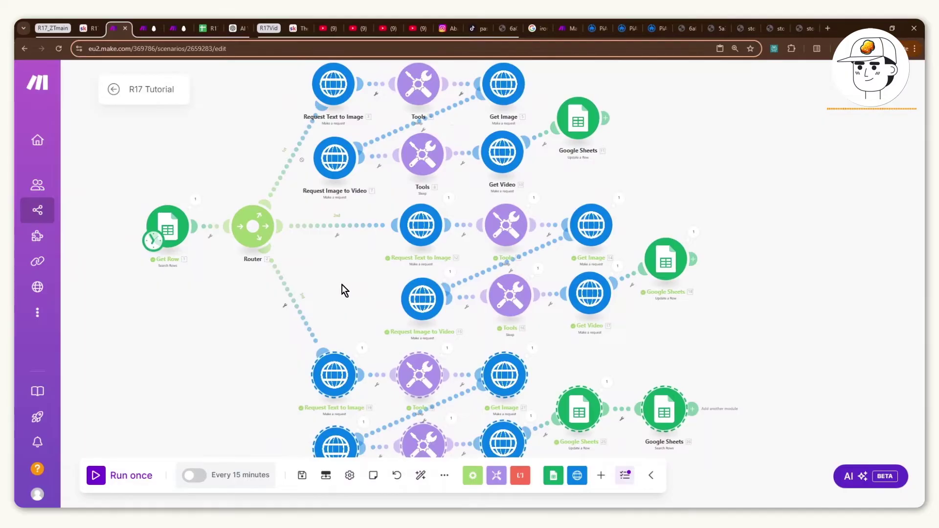
pyautogui.moveTo(288, 186); pyautogui.dragTo(268, 174)
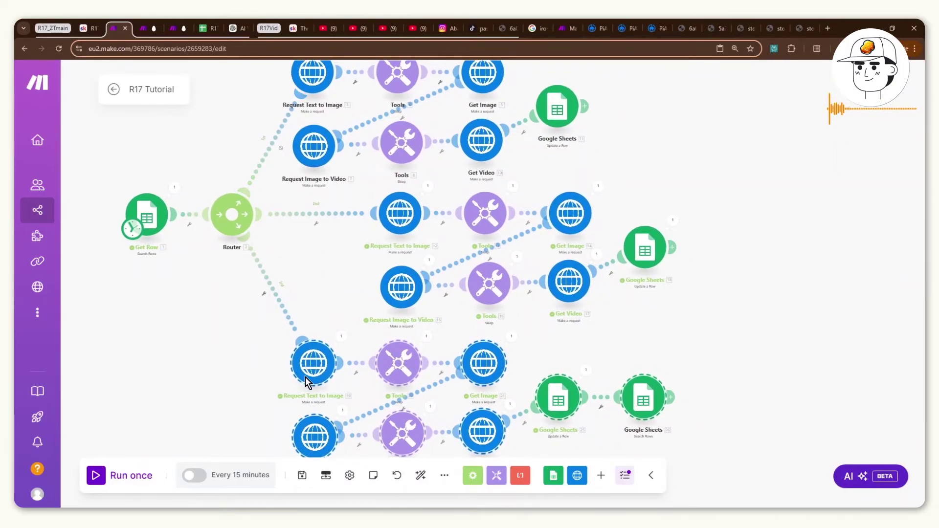
pyautogui.click(679, 364)
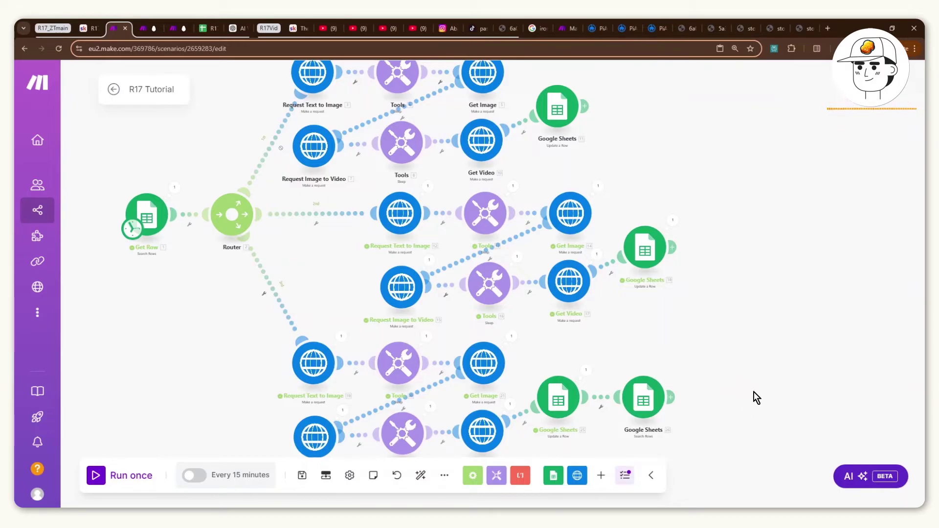
# Point the new Search Rows module to Sheet1 of the R17 | ZeroTouch AI Agent for Faceless Videos spreadsheet
pyautogui.moveTo(769, 376); pyautogui.dragTo(409, 354)
pyautogui.click(363, 355)
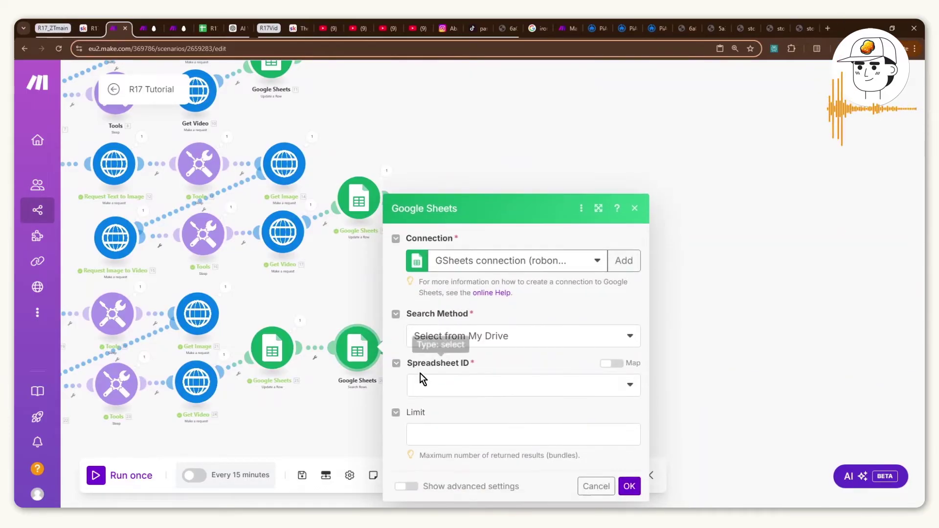
pyautogui.click(450, 387)
pyautogui.write('R17')
pyautogui.click(445, 341)
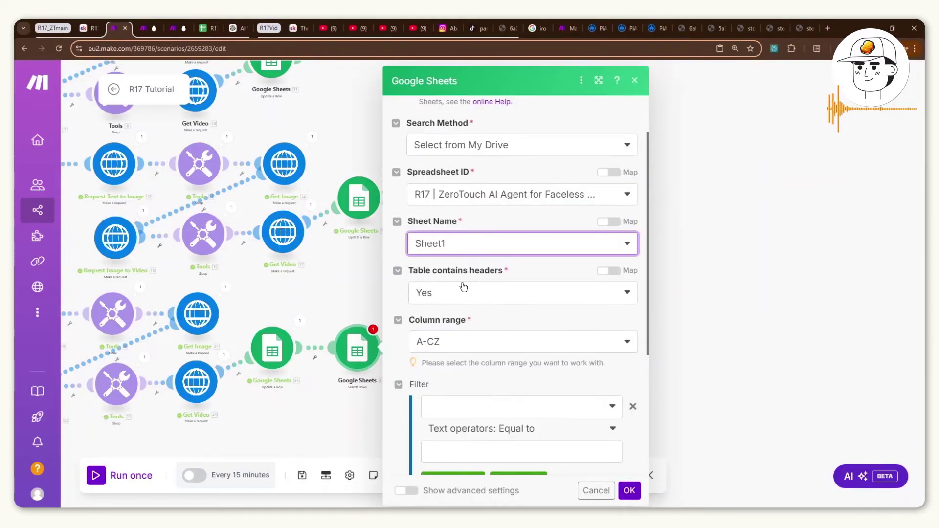
# Filter the new Search Rows module to rows where id (A) equals the id (A) value from Get Row
pyautogui.scroll(-2, 466, 279)
pyautogui.click(459, 311)
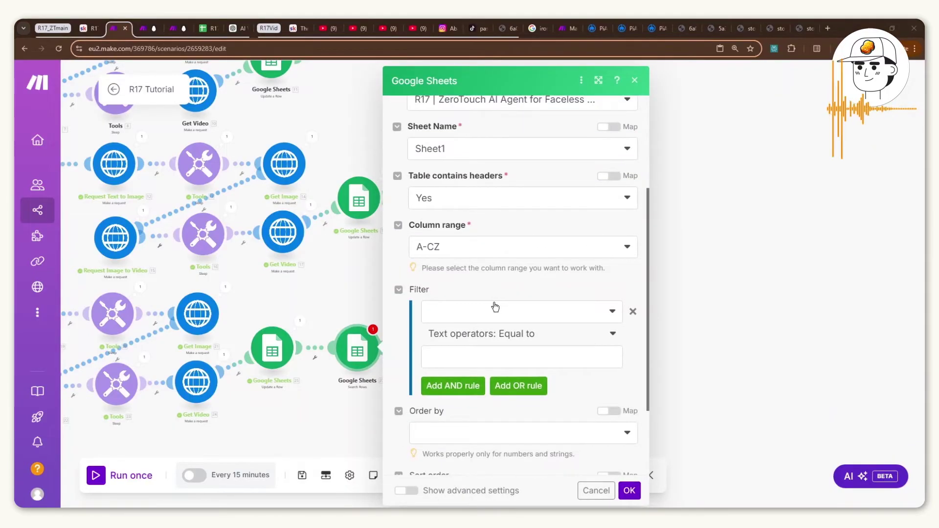
pyautogui.click(438, 352)
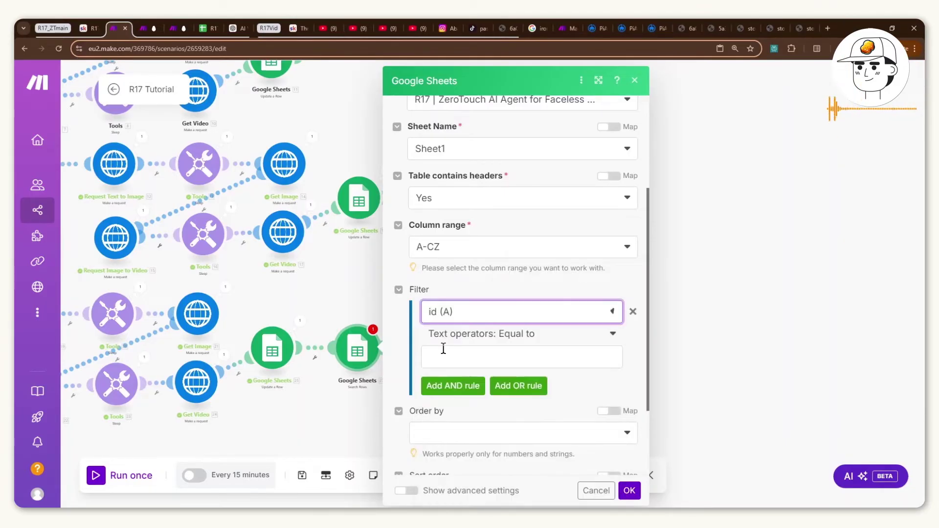
pyautogui.click(442, 360)
pyautogui.moveTo(847, 148); pyautogui.dragTo(842, 274)
pyautogui.click(656, 258)
pyautogui.hotkey('ctrl', '0')
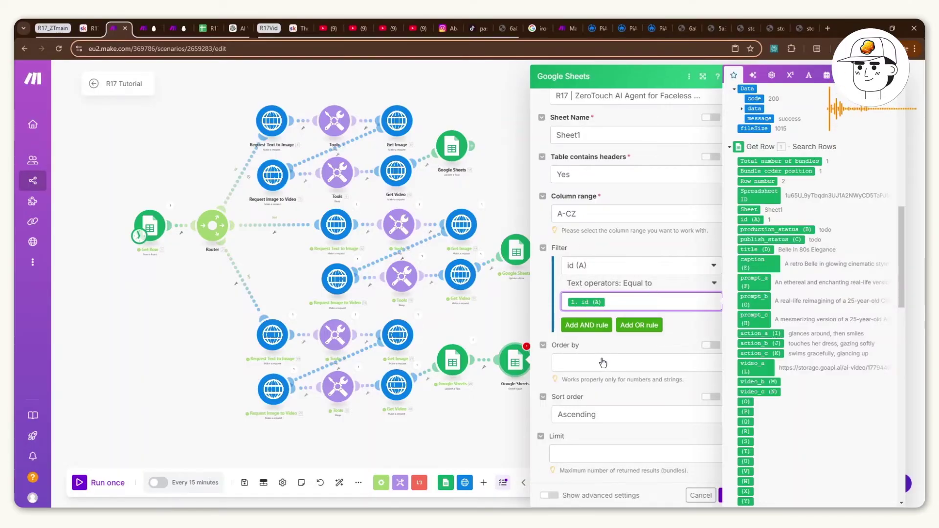
# Set the Google Sheets Search Rows limit to 1 and save the module settings
pyautogui.click(564, 452)
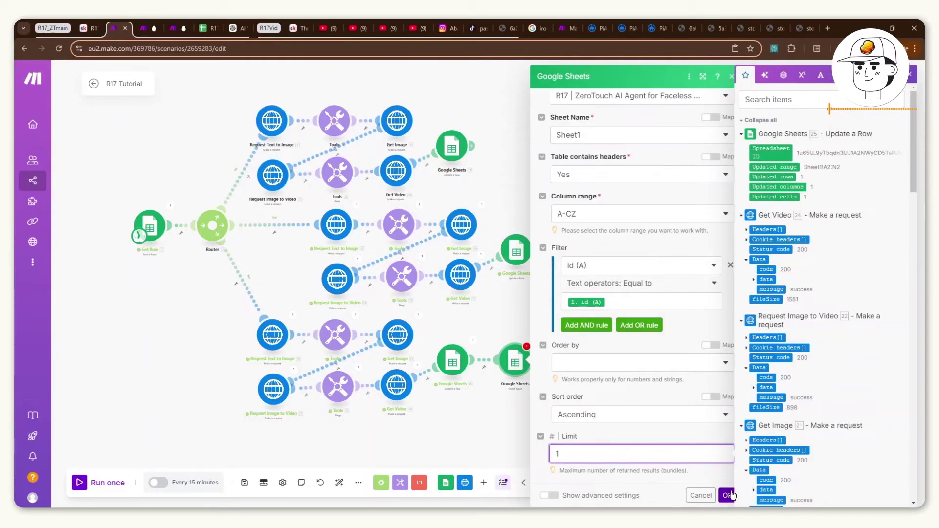
pyautogui.click(707, 493)
# Check the video_a, video_b and video_c links of row 2 in the Google Sheet, and return to the R17 Tutorial scenario
pyautogui.click(205, 28)
pyautogui.moveTo(59, 179); pyautogui.dragTo(674, 176)
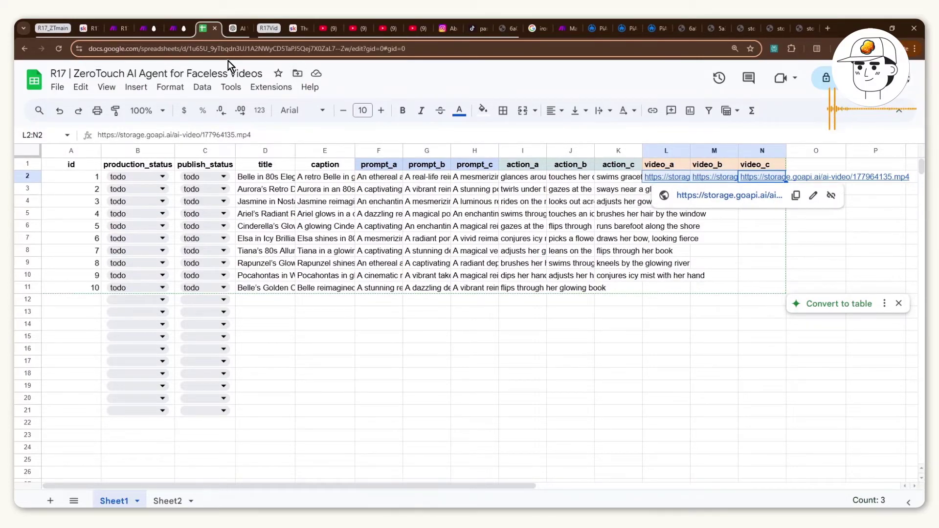
pyautogui.click(119, 31)
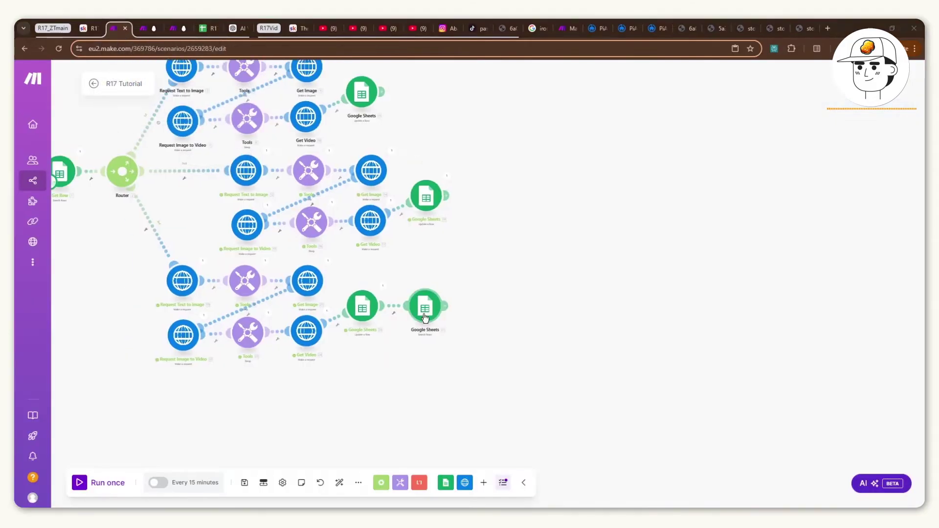
# Move the Search Rows module away from the third branch and add a Dropbox Create/Update a Share Link module after it
pyautogui.moveTo(558, 185); pyautogui.dragTo(465, 319)
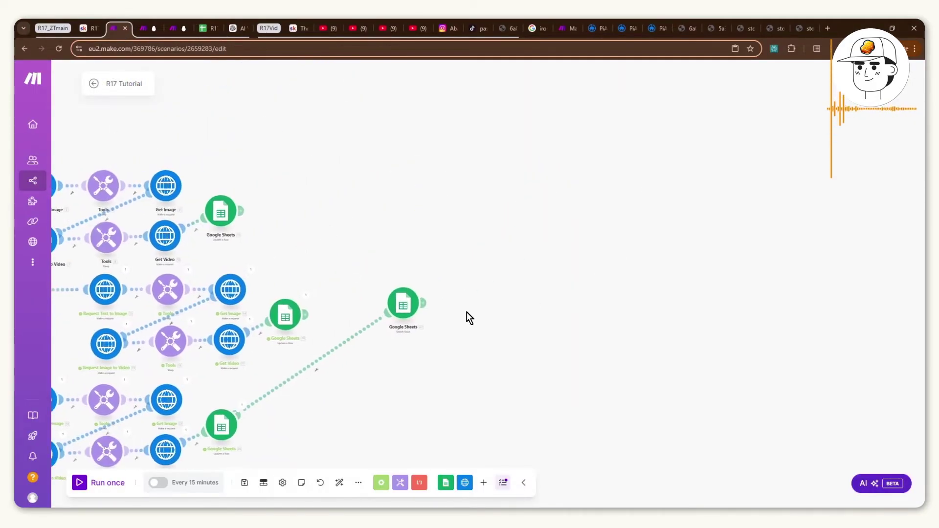
pyautogui.scroll(4, 466, 319)
pyautogui.click(363, 252)
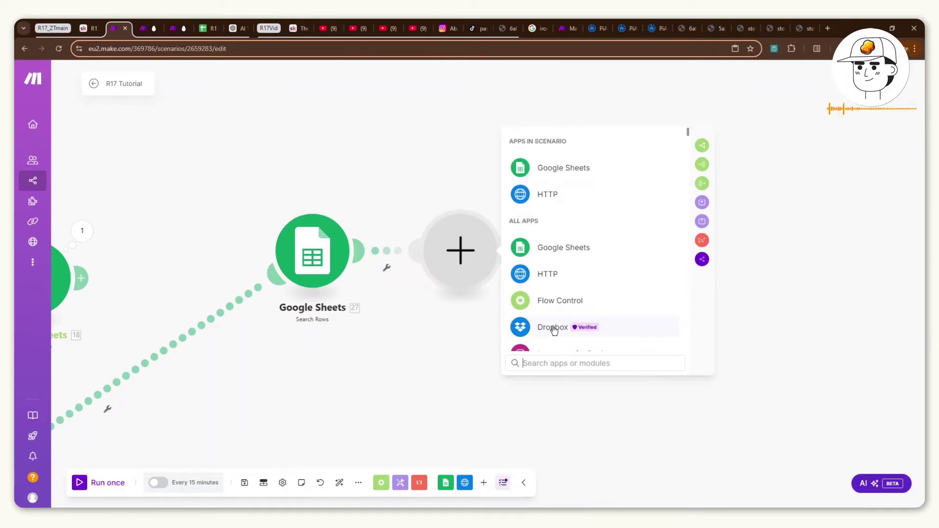
pyautogui.click(554, 327)
pyautogui.write('create')
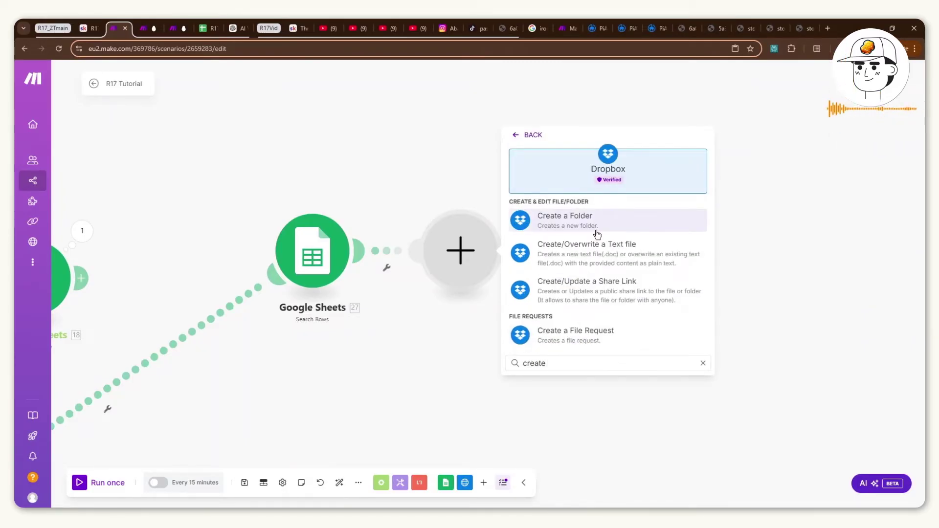
pyautogui.click(594, 296)
# Examine the Get Audio Dropbox module in the finished R17 - ZeroTouch AI Agent v2.0 scenario
pyautogui.hotkey('ctrl', 'Tab')
pyautogui.scroll(5, 489, 204)
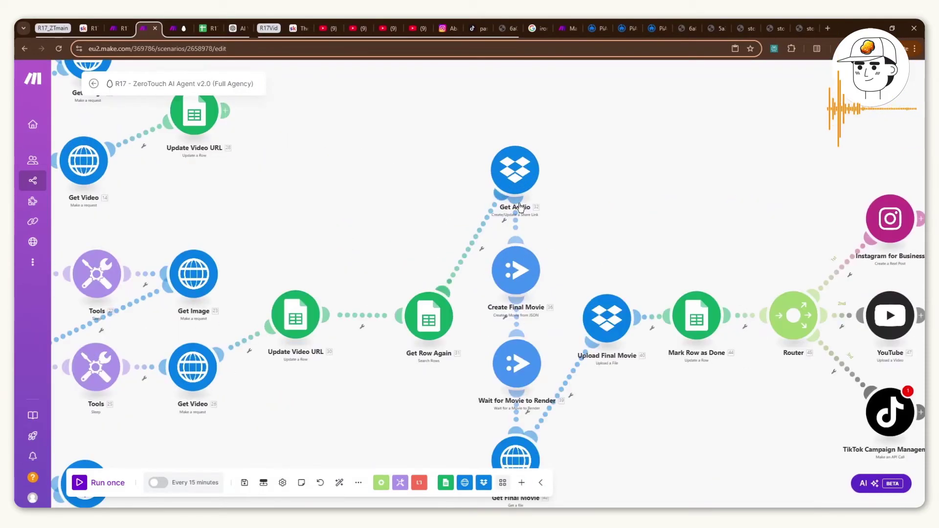
pyautogui.scroll(3, 519, 207)
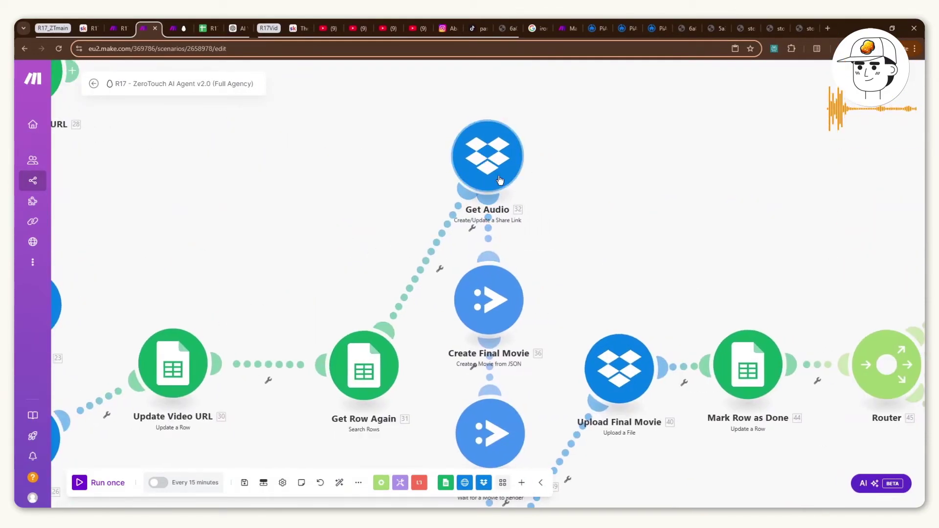
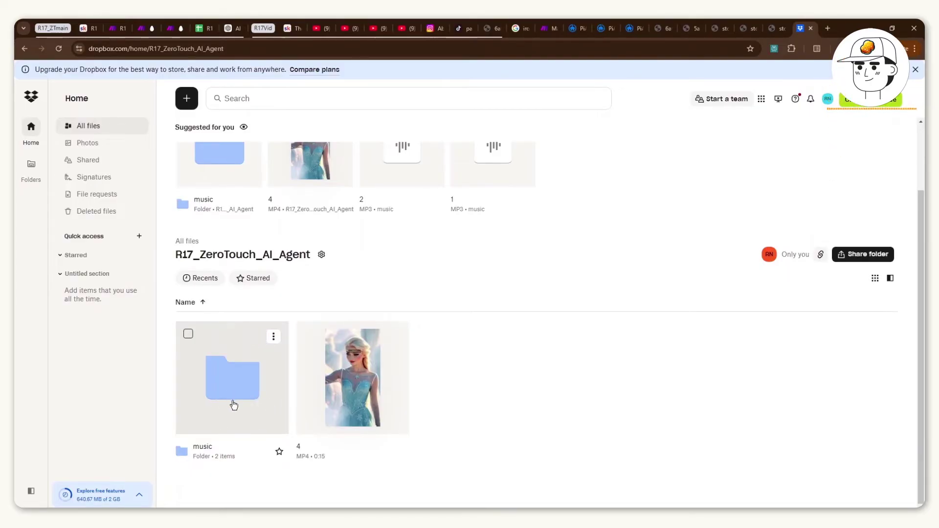
# Open the music folder in the Dropbox R17_ZeroTouch_AI_Agent folder and preview the MP3 file 1
pyautogui.click(234, 405)
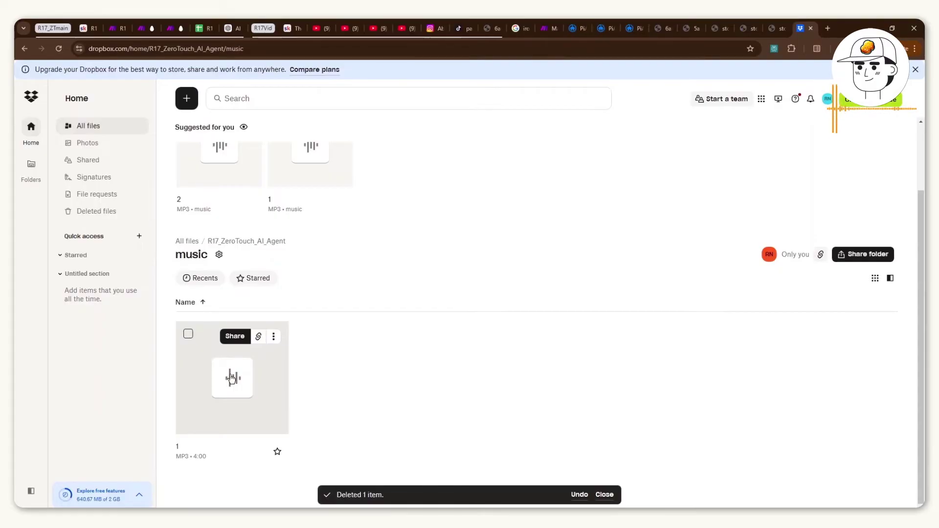
pyautogui.click(232, 378)
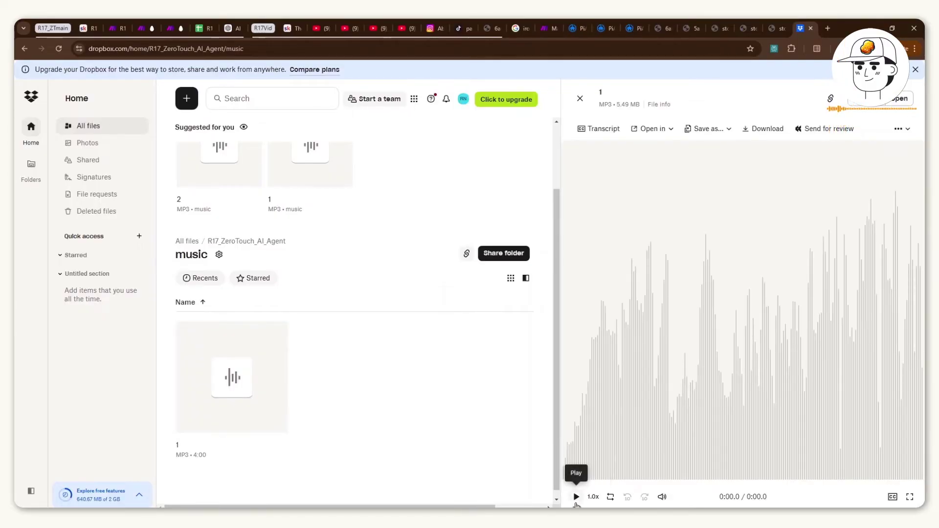
pyautogui.click(575, 498)
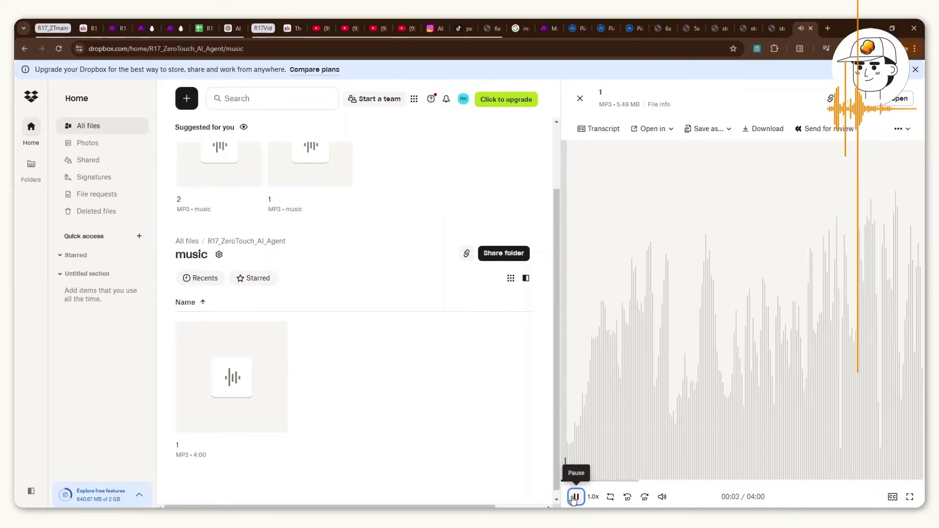
pyautogui.click(576, 496)
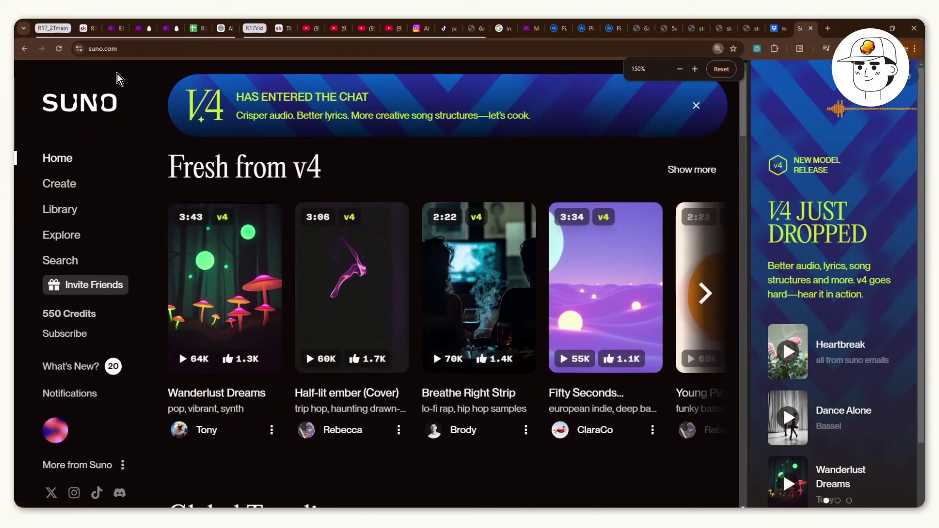
# On Suno's create page, preview the song Dreams in 8-Bit and look at its download option
pyautogui.click(66, 189)
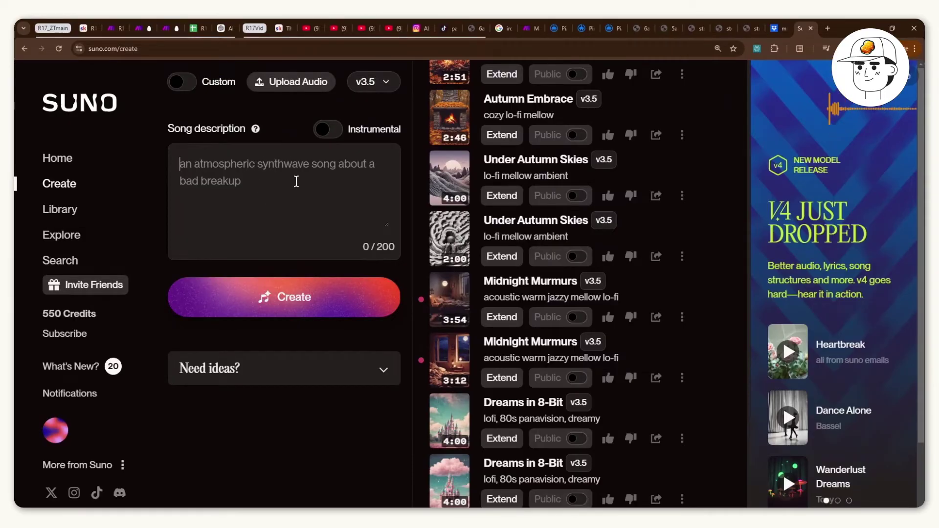
pyautogui.click(296, 167)
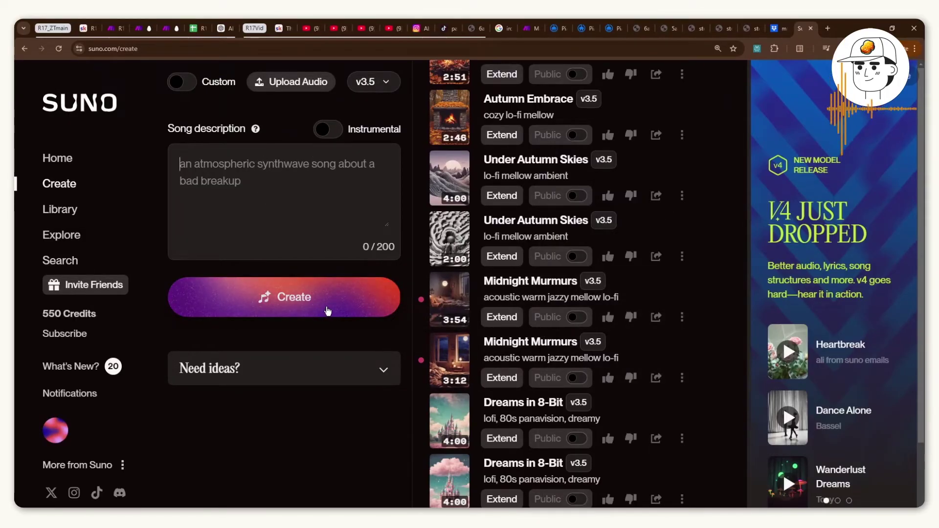
pyautogui.click(463, 429)
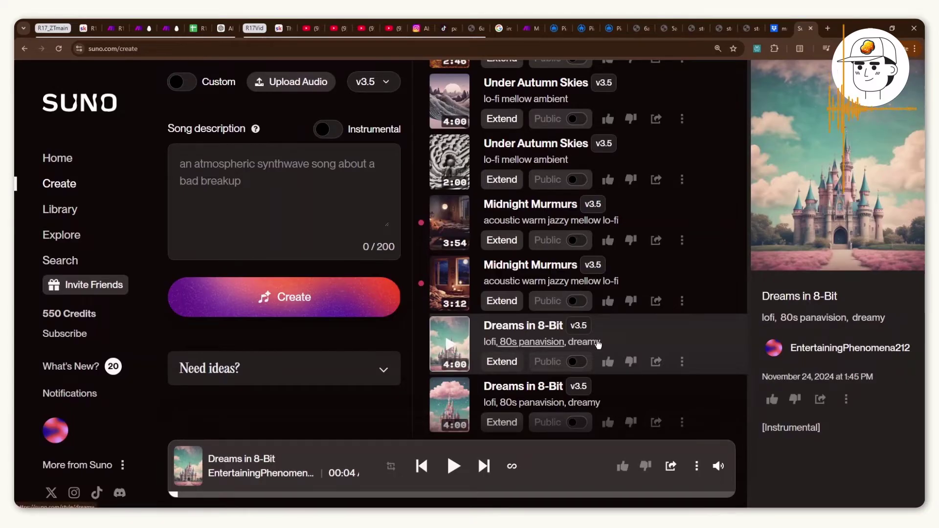
pyautogui.click(698, 467)
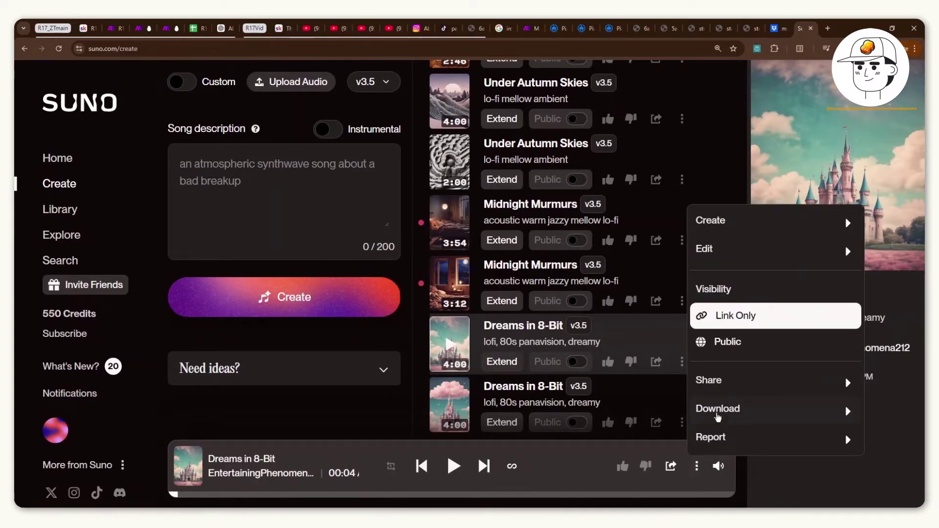
pyautogui.moveTo(718, 421)
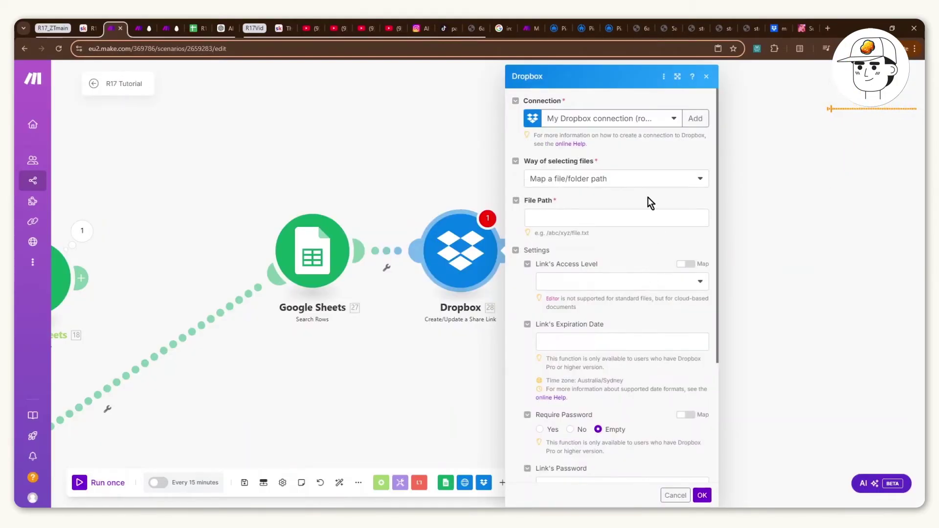
# Switch the Dropbox module to selecting a file and choose /R17_ZeroTouch_AI_Agent/music/1.mp3
pyautogui.click(631, 179)
pyautogui.click(571, 213)
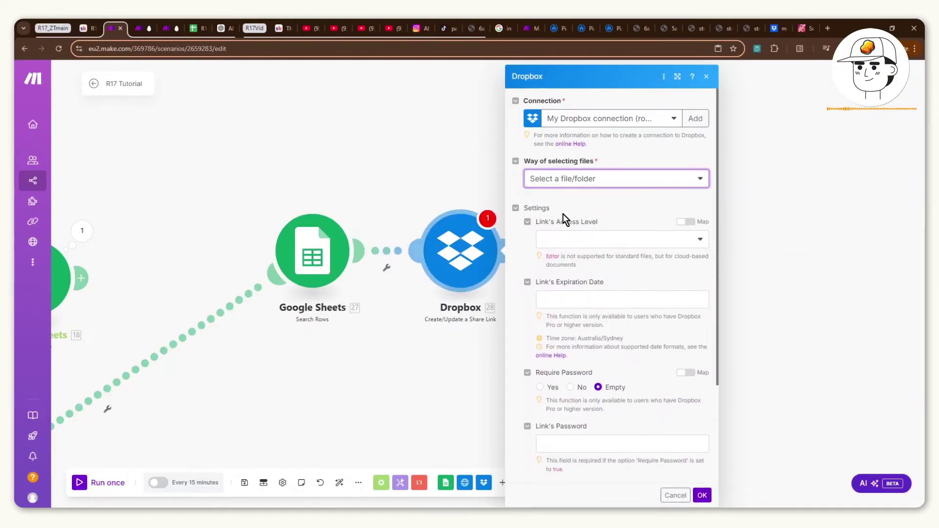
pyautogui.click(566, 257)
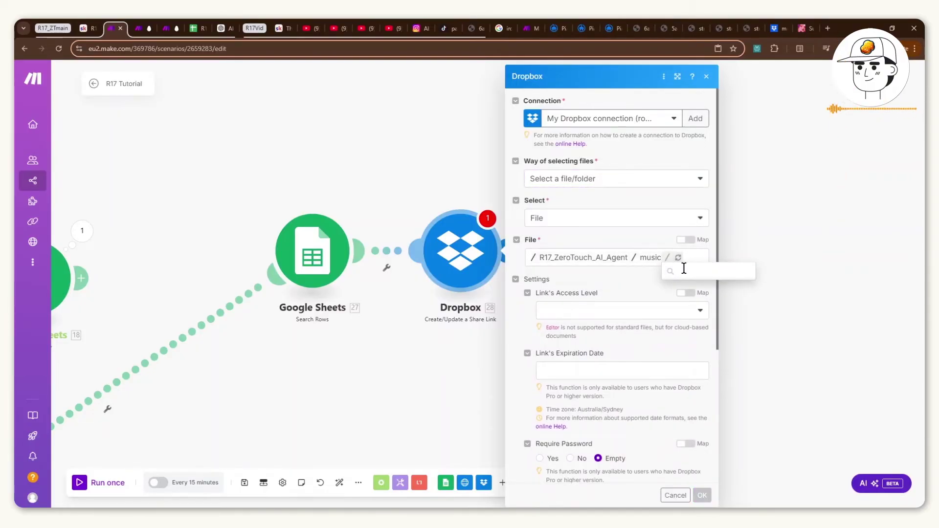
pyautogui.click(686, 271)
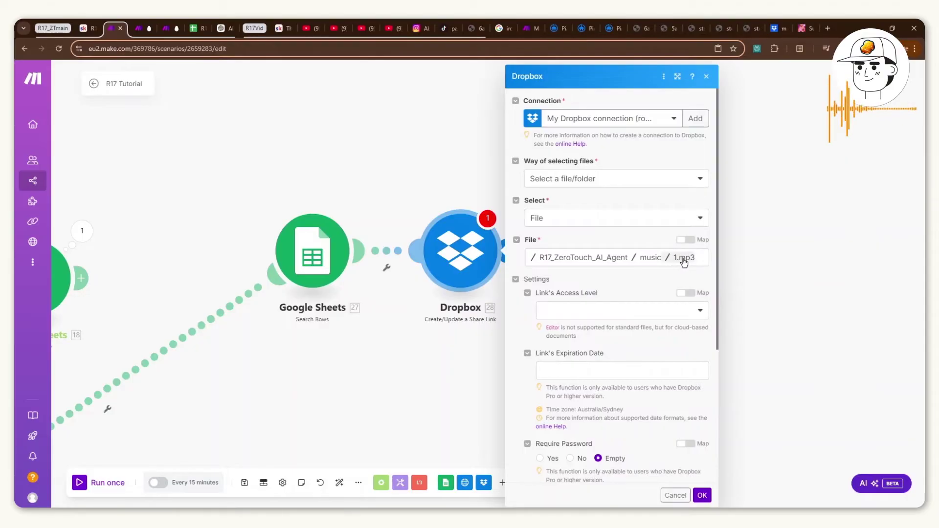
# Set the share link's access level to Max Access and save the Dropbox module
pyautogui.click(567, 311)
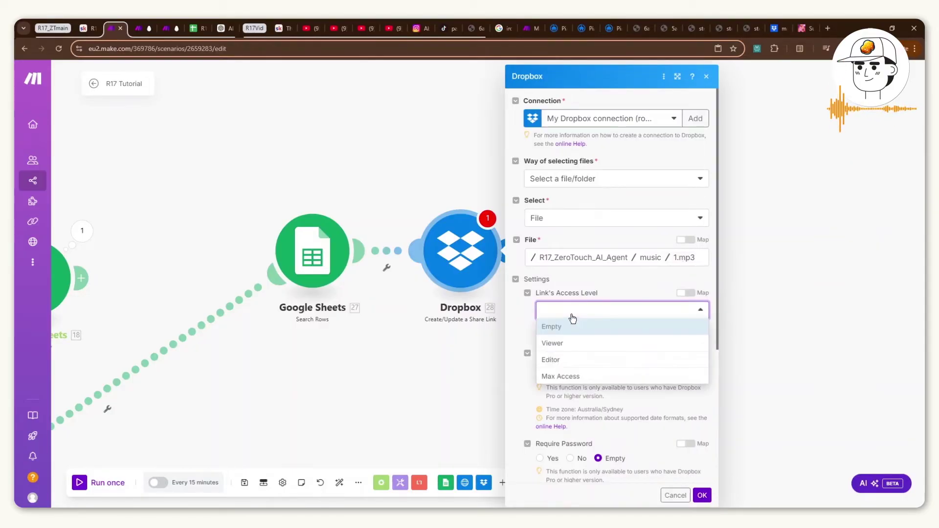
pyautogui.click(562, 377)
pyautogui.scroll(-3, 564, 323)
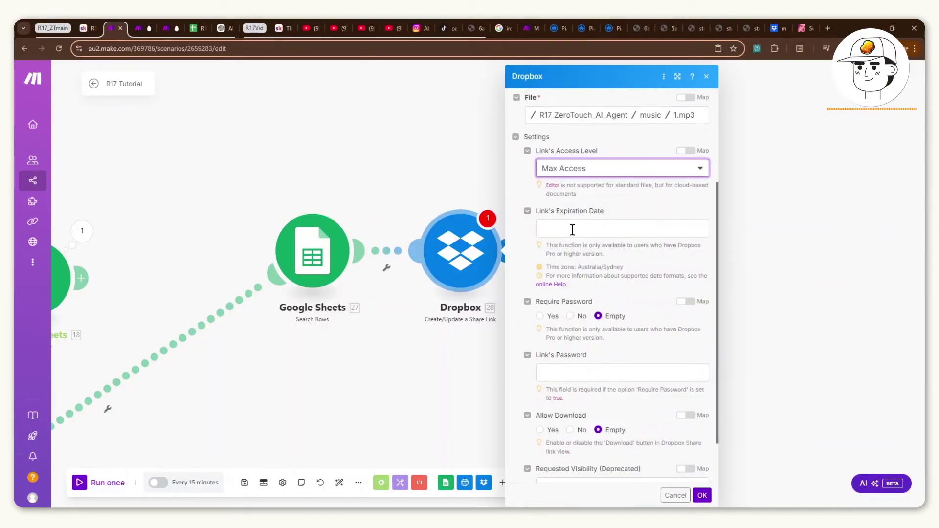
pyautogui.scroll(-1, 577, 322)
pyautogui.click(702, 496)
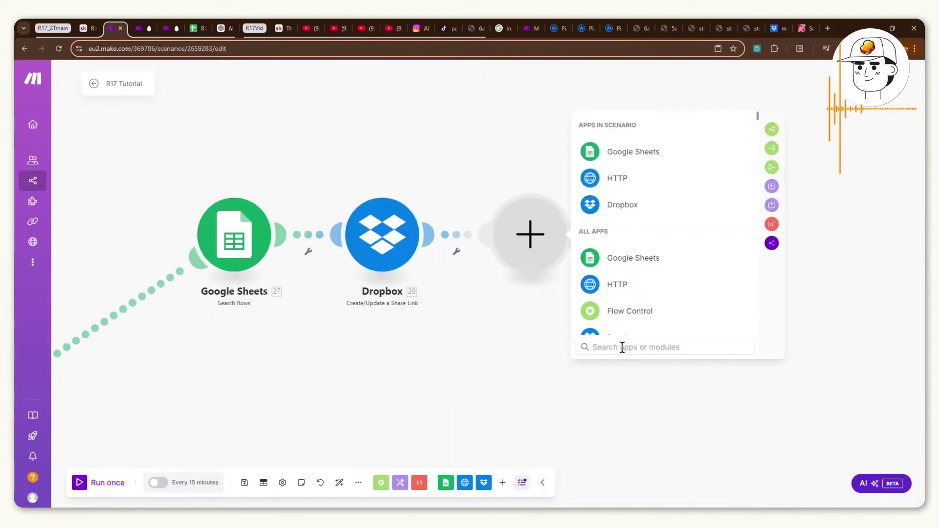
# Add a JSON2Video Create a Movie from JSON module after the Dropbox module
pyautogui.write('json2')
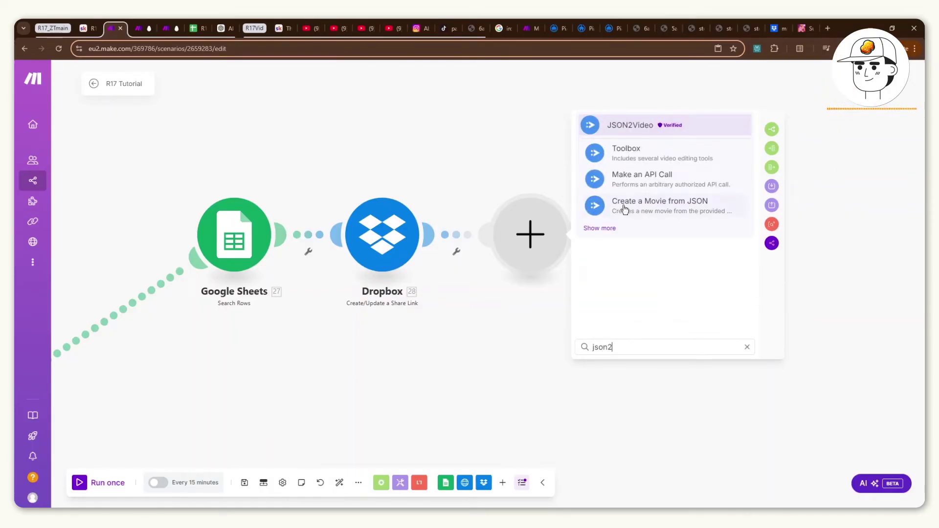
pyautogui.click(676, 215)
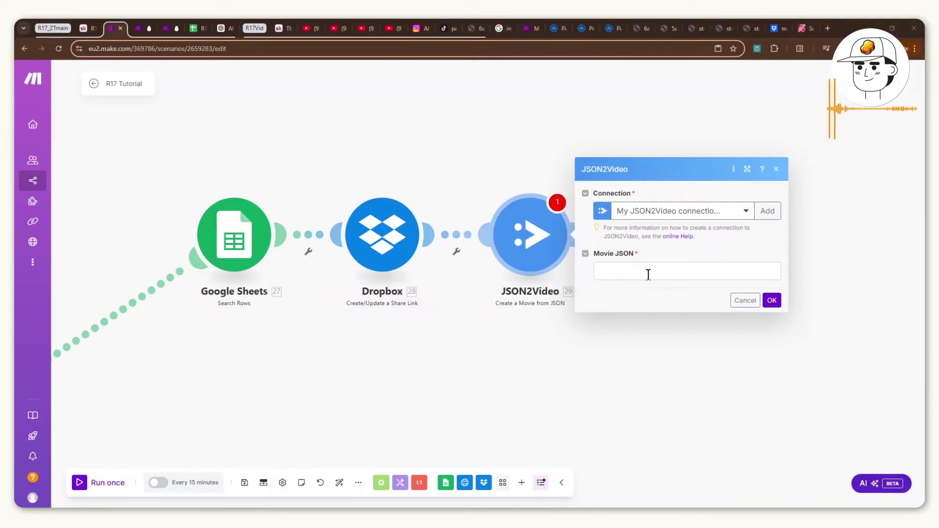
# On the JSON2Video website, add a new movie template, open it for editing and name it R17 Tutorial
pyautogui.click(828, 28)
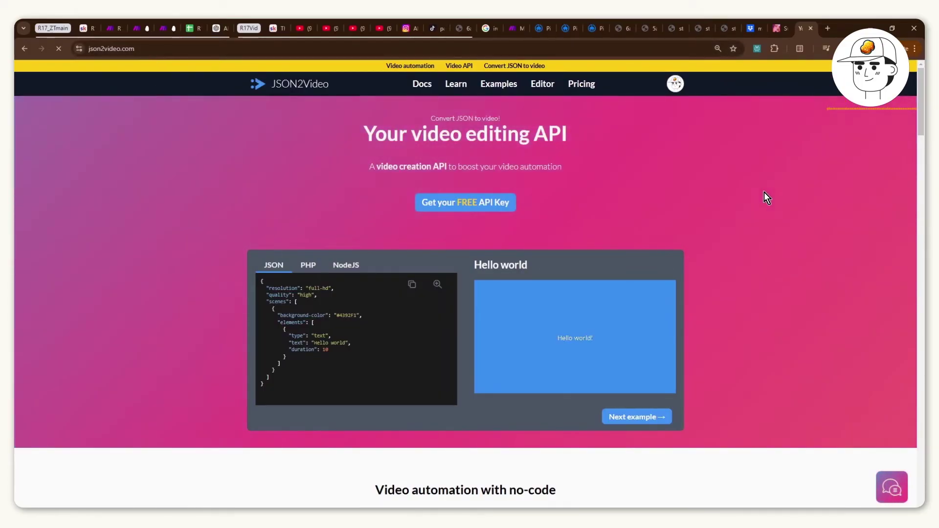
pyautogui.click(497, 211)
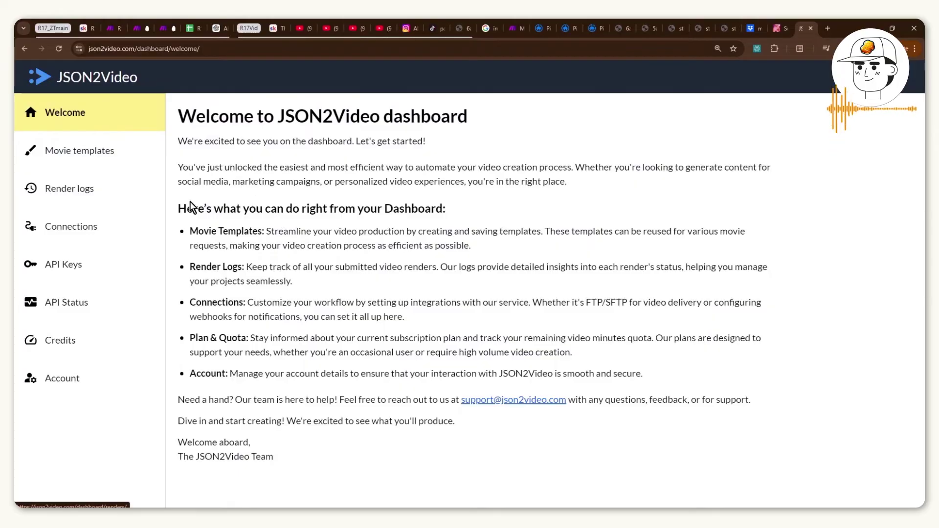
pyautogui.click(45, 157)
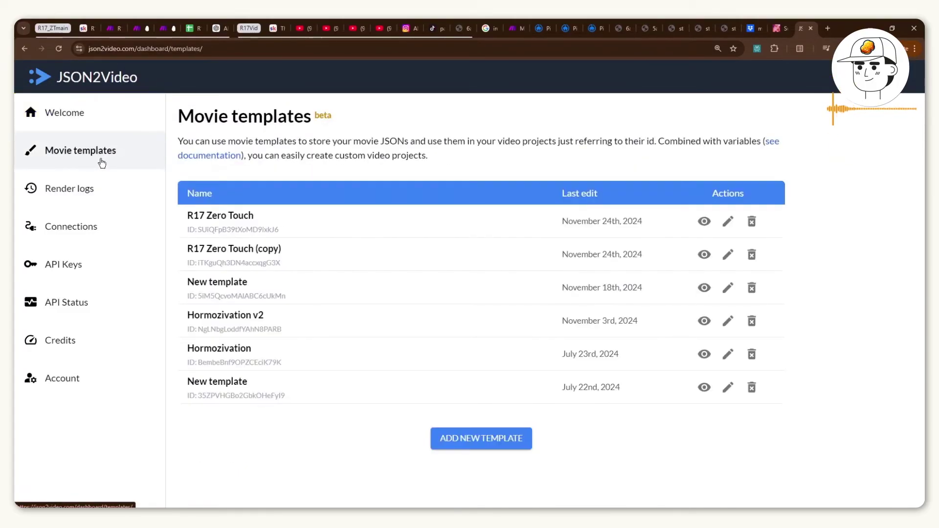
pyautogui.click(454, 442)
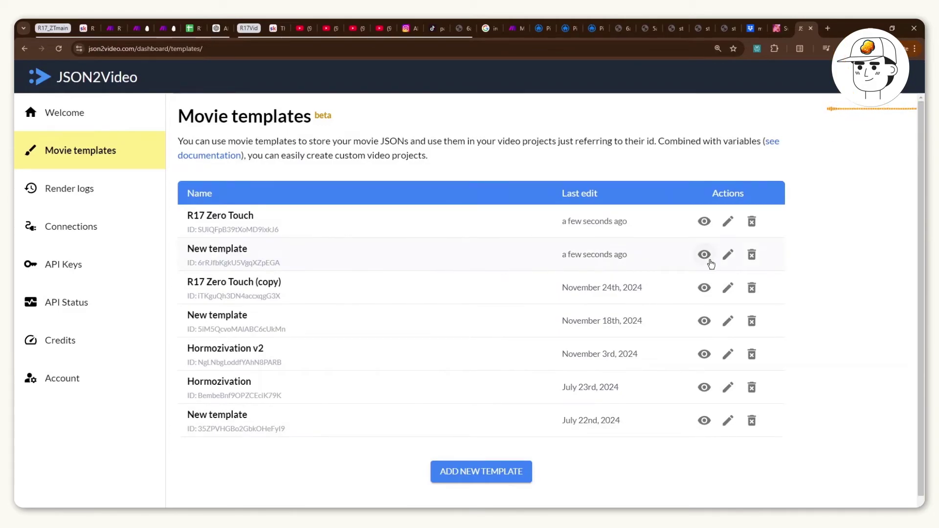
pyautogui.click(730, 259)
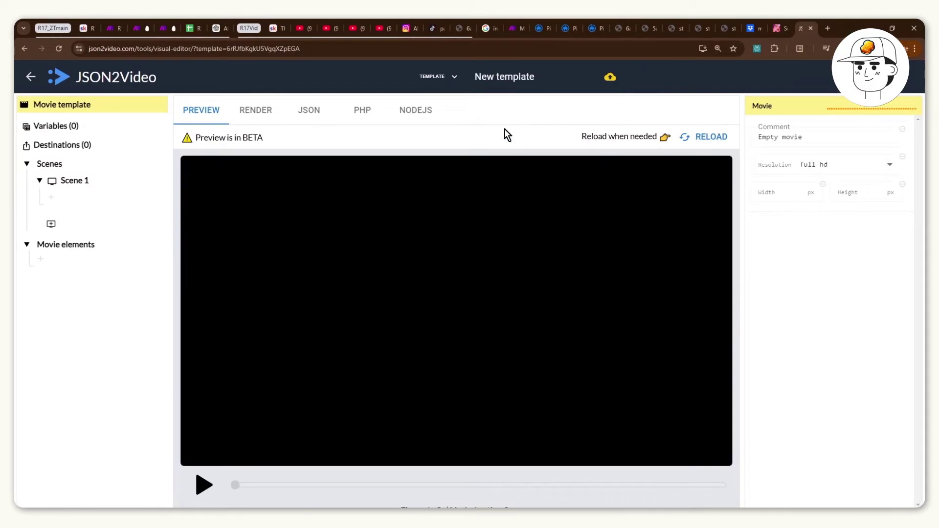
pyautogui.tripleClick(498, 79)
pyautogui.write('R17 Tutorial')
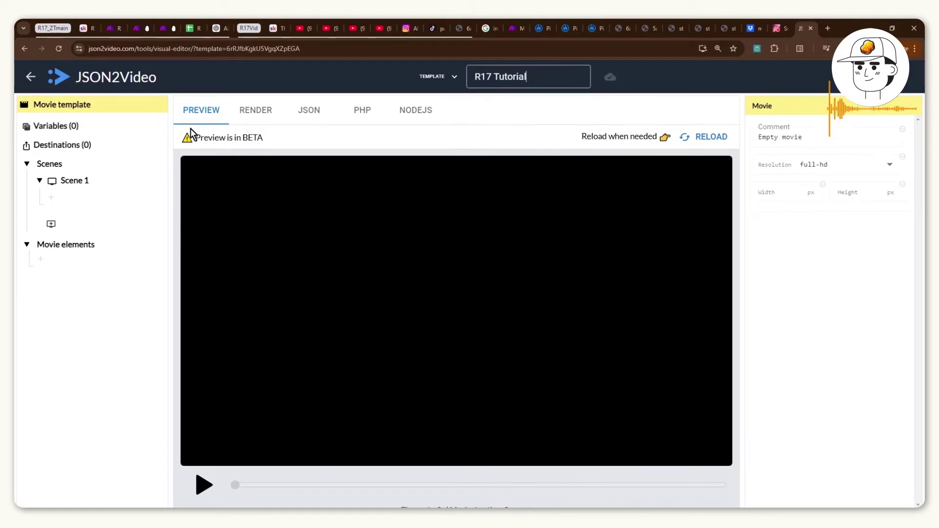
# Set the movie template's resolution to custom with a width of 1080 px and a height of 1920 px
pyautogui.click(824, 167)
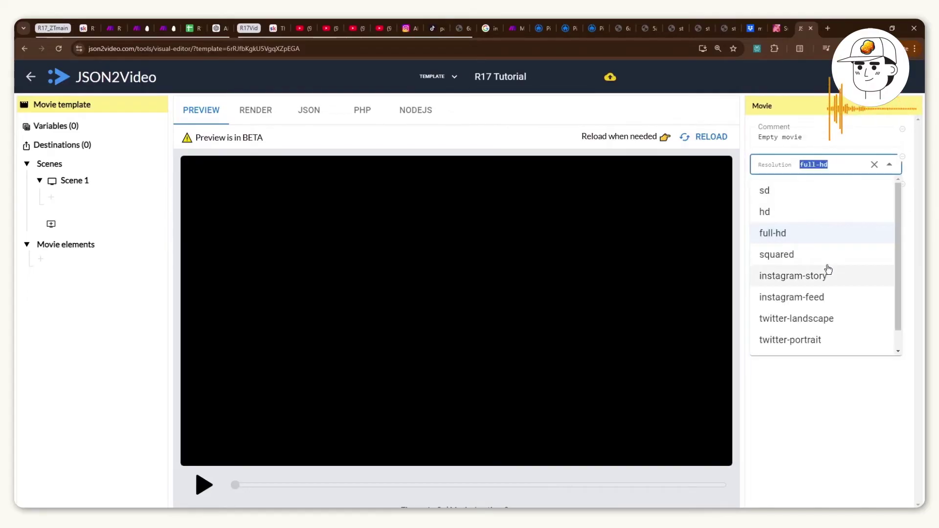
pyautogui.scroll(-1, 773, 340)
pyautogui.click(774, 339)
pyautogui.click(784, 191)
pyautogui.write('1080')
pyautogui.press('Tab')
pyautogui.write('1920')
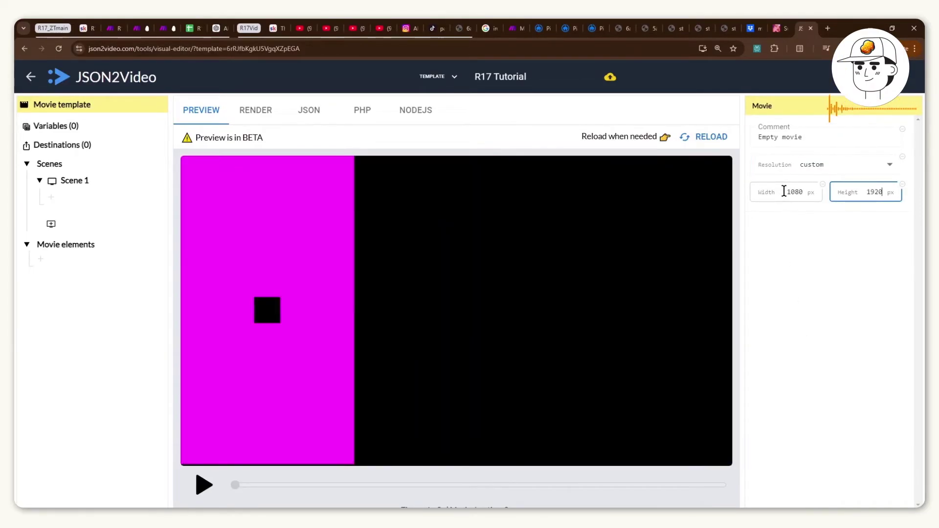
pyautogui.click(801, 272)
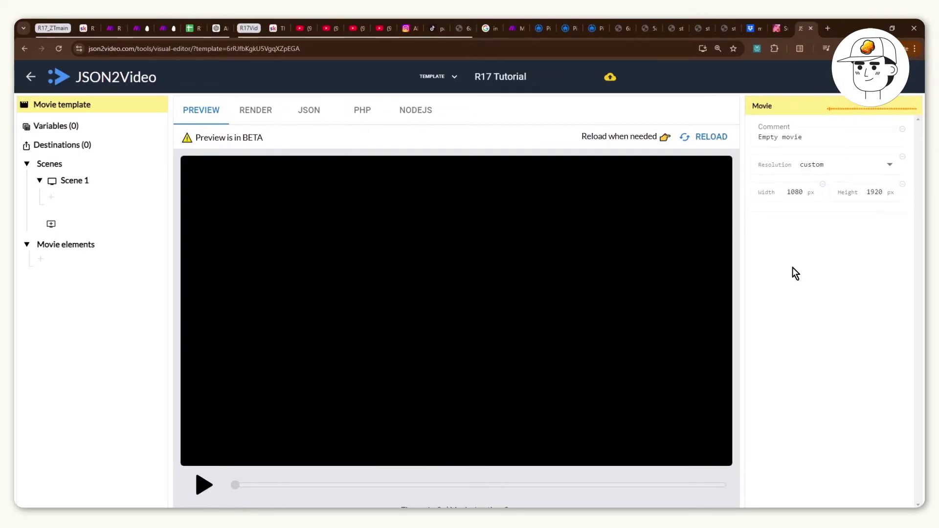
# Add a Video element to Scene 1 of the movie template
pyautogui.click(87, 203)
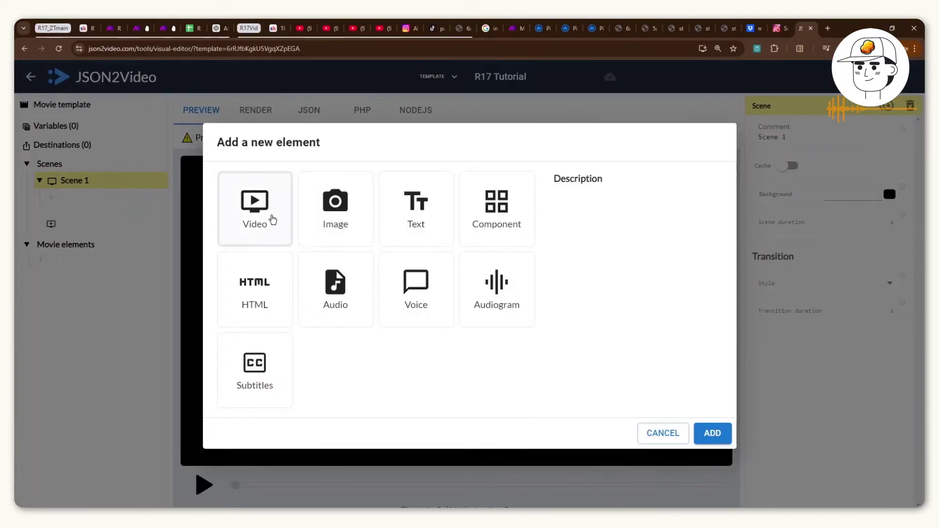
pyautogui.click(268, 216)
pyautogui.click(712, 433)
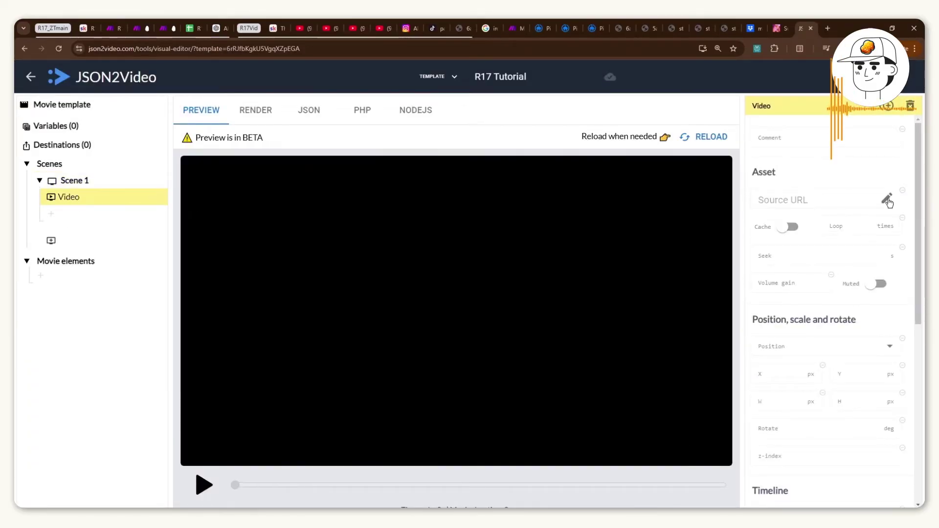
# Set the video's source to the uploaded file 177107110.mp4 without scaling it, and play the preview
pyautogui.click(887, 200)
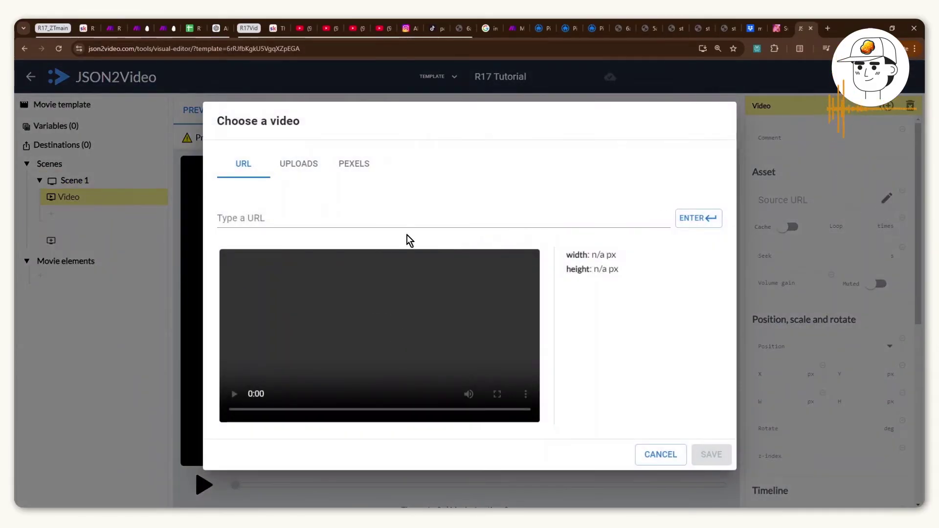
pyautogui.click(299, 164)
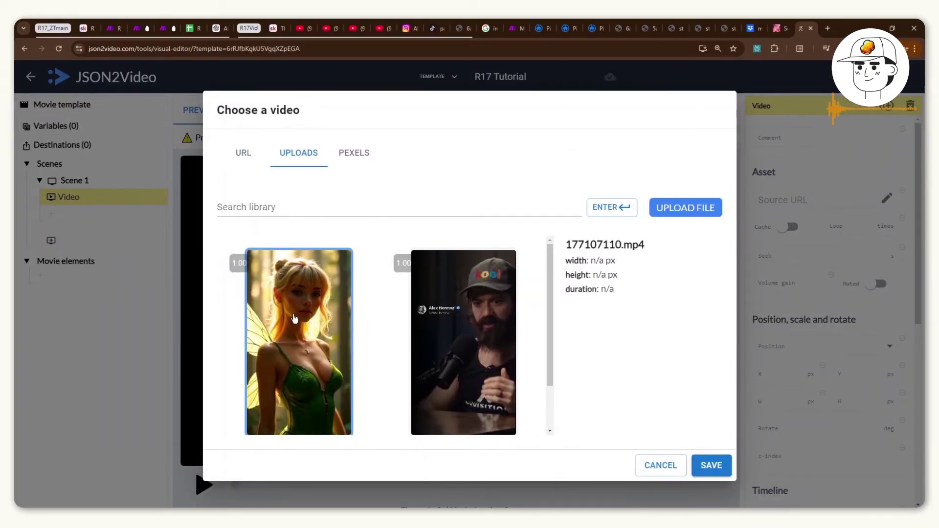
pyautogui.click(702, 20)
pyautogui.rightClick(562, 154)
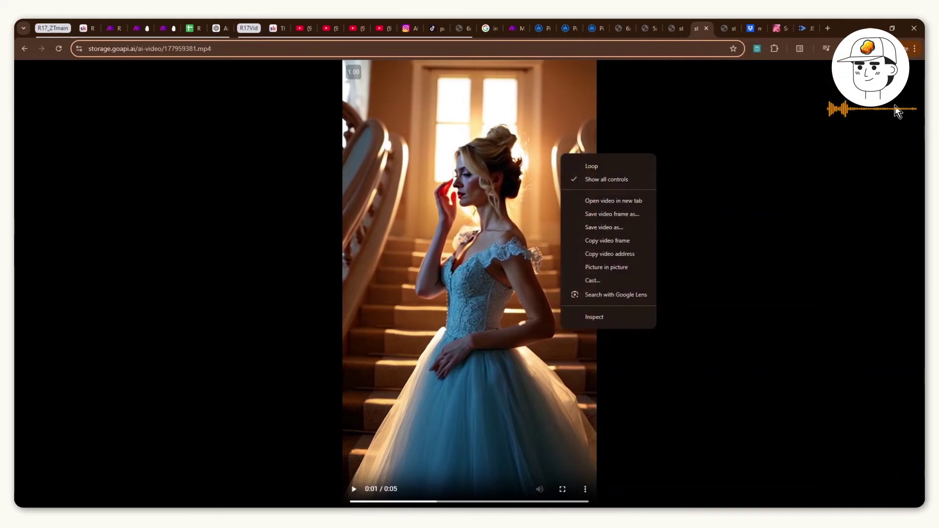
pyautogui.click(813, 24)
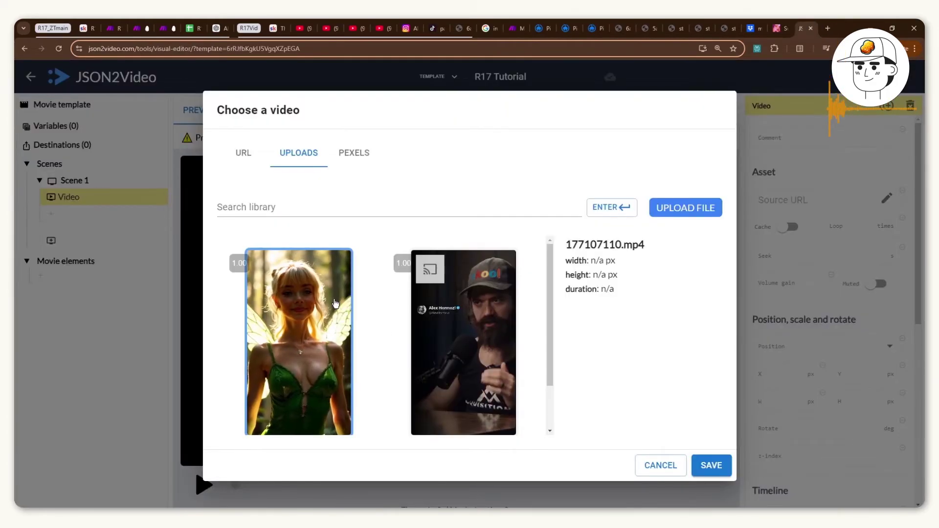
pyautogui.click(697, 465)
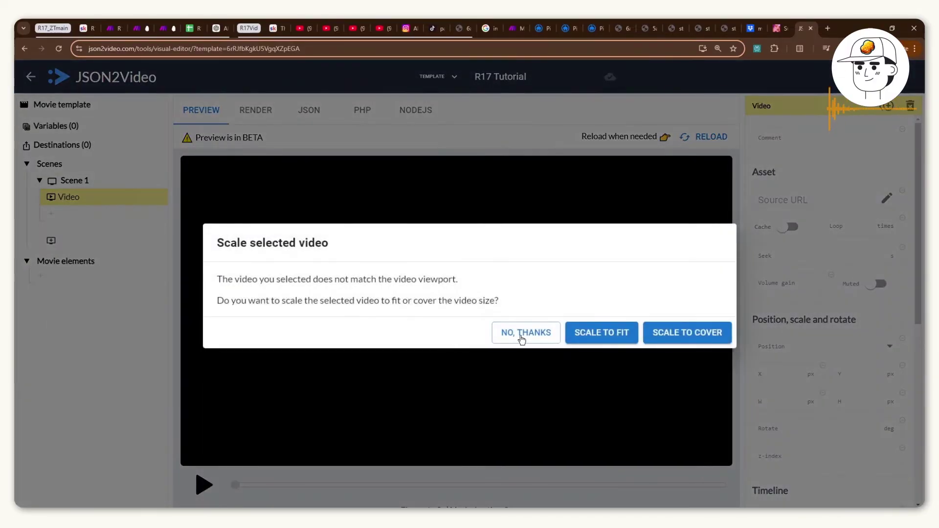
pyautogui.click(533, 334)
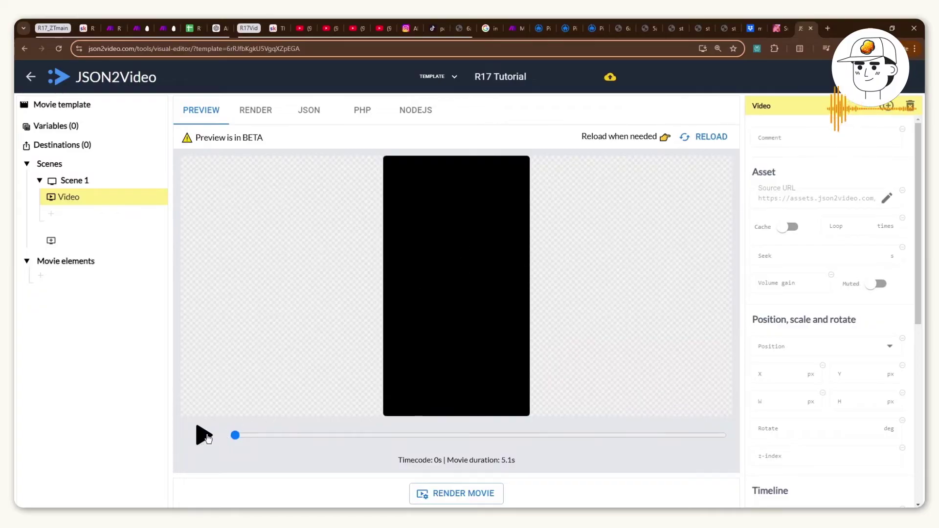
pyautogui.click(204, 435)
pyautogui.click(205, 436)
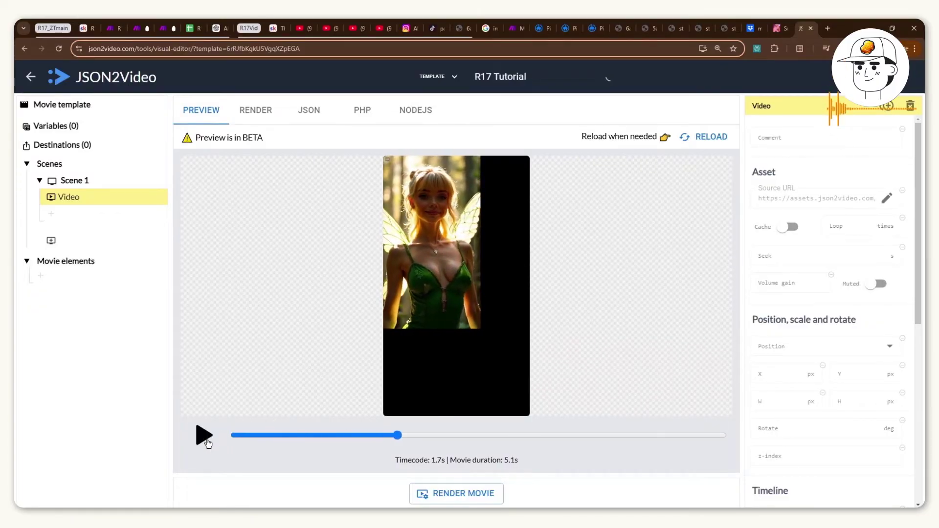
# Set the video's position to center-center and its size to 1080 px wide by 1920 px high
pyautogui.click(821, 348)
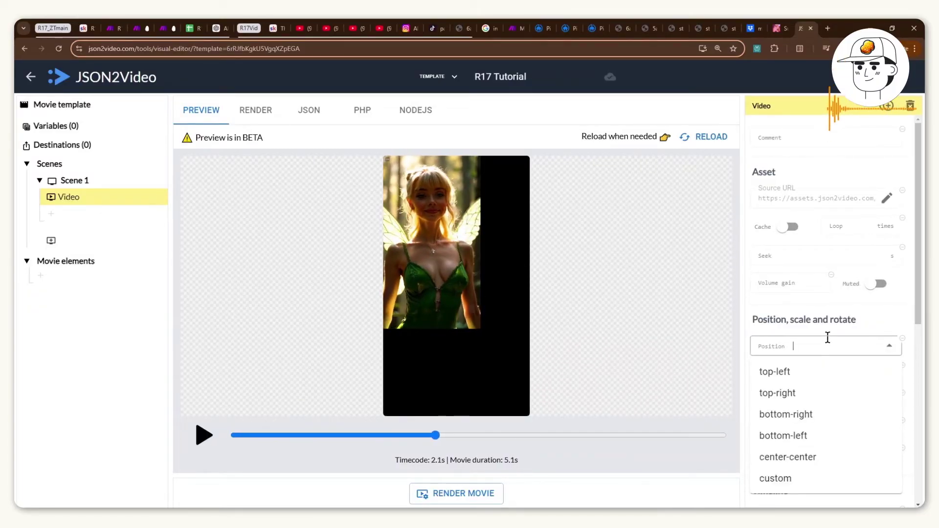
pyautogui.click(784, 469)
pyautogui.scroll(-1, 803, 390)
pyautogui.click(769, 352)
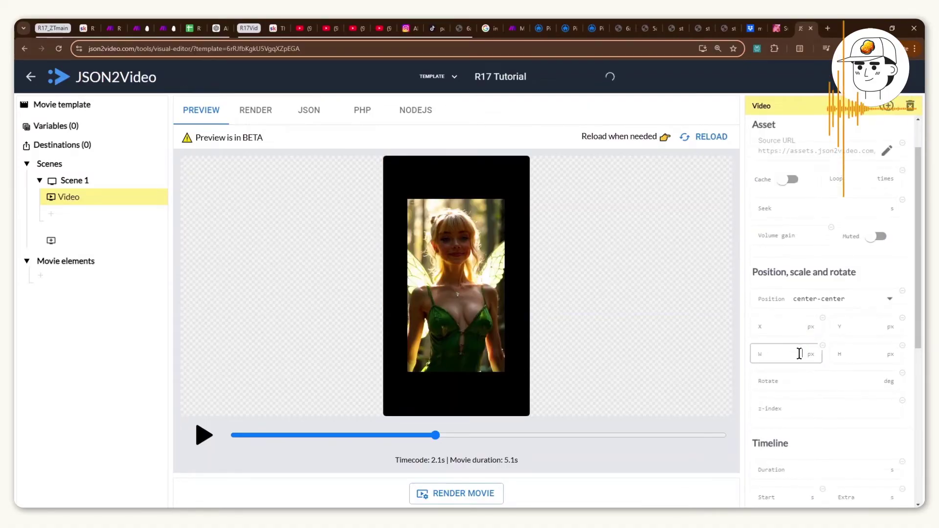
pyautogui.write('1080')
pyautogui.press('Tab')
pyautogui.write('1920')
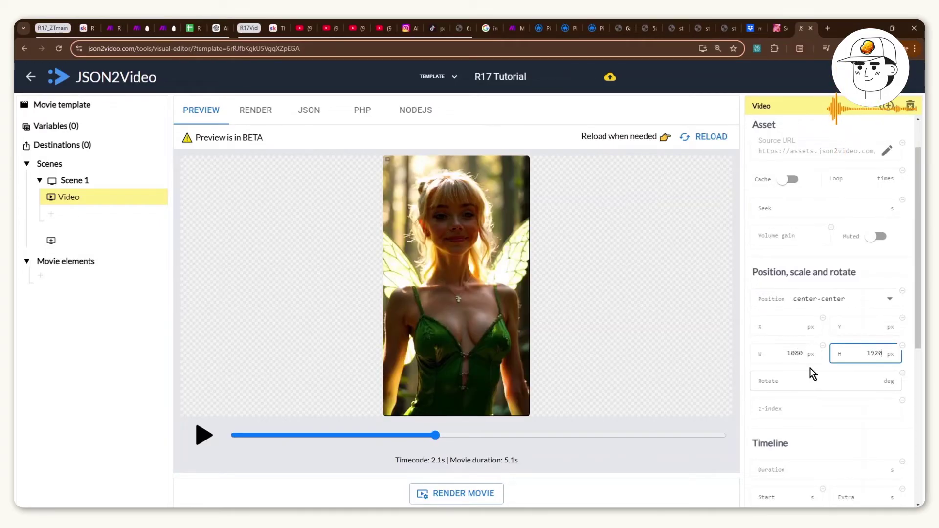
# Set the video's duration to 5 s and its fade out to 0.5 s
pyautogui.scroll(-2, 813, 370)
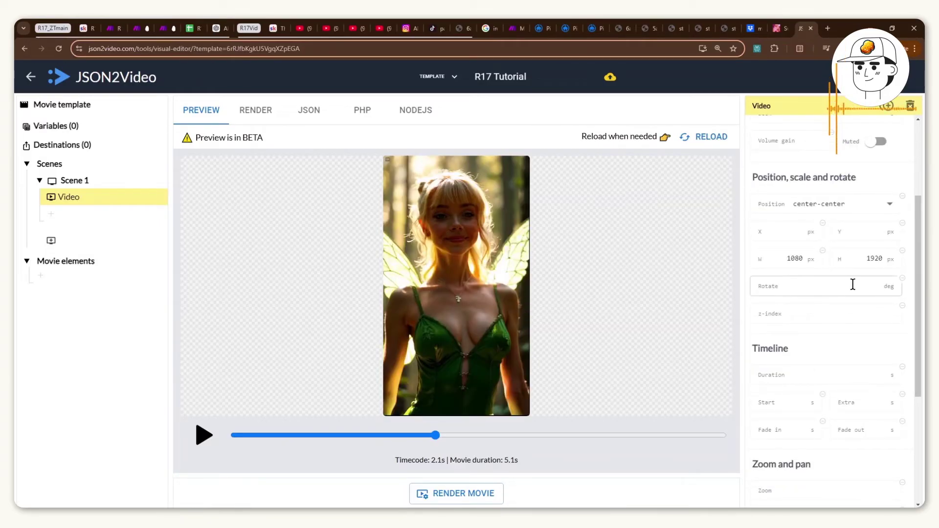
pyautogui.scroll(-1, 839, 307)
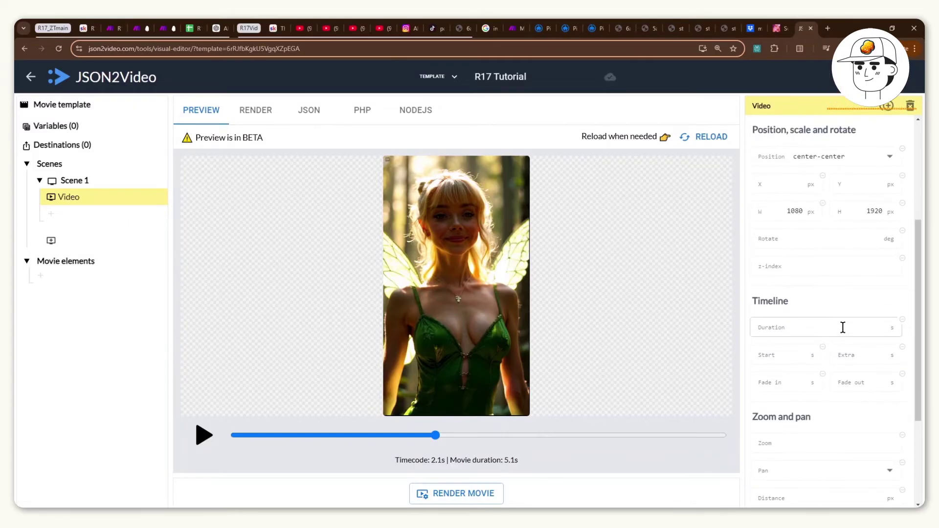
pyautogui.click(842, 327)
pyautogui.write('5')
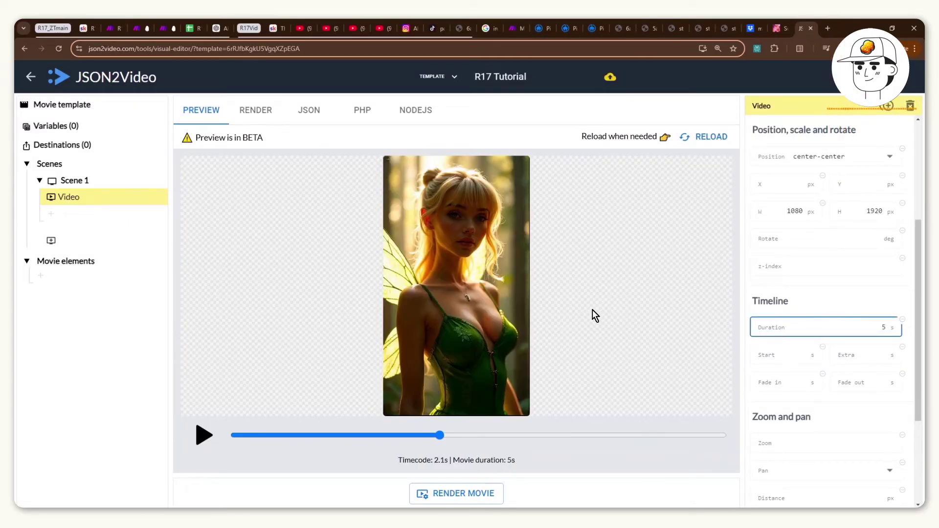
pyautogui.click(869, 314)
pyautogui.click(874, 384)
pyautogui.write('0.5')
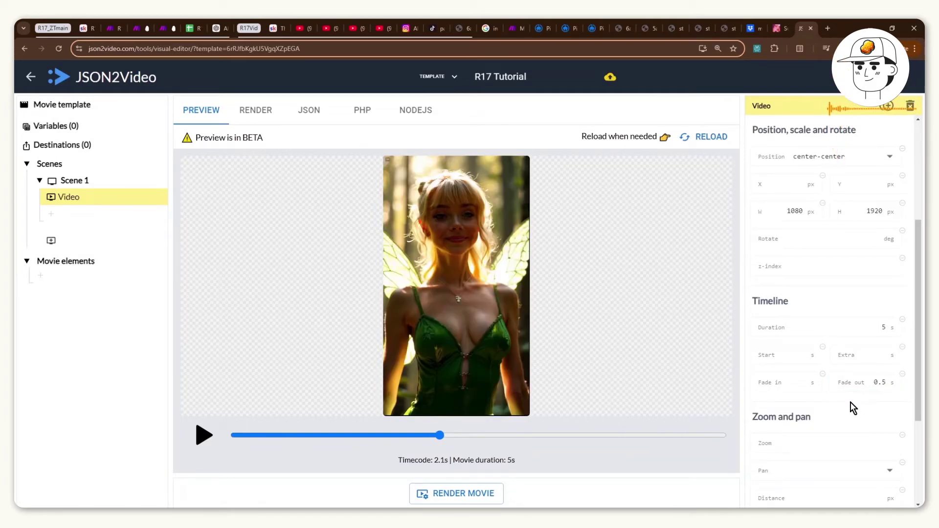
# Duplicate the configured video element twice so that Scene 1 holds three videos
pyautogui.scroll(-2, 848, 404)
pyautogui.click(887, 107)
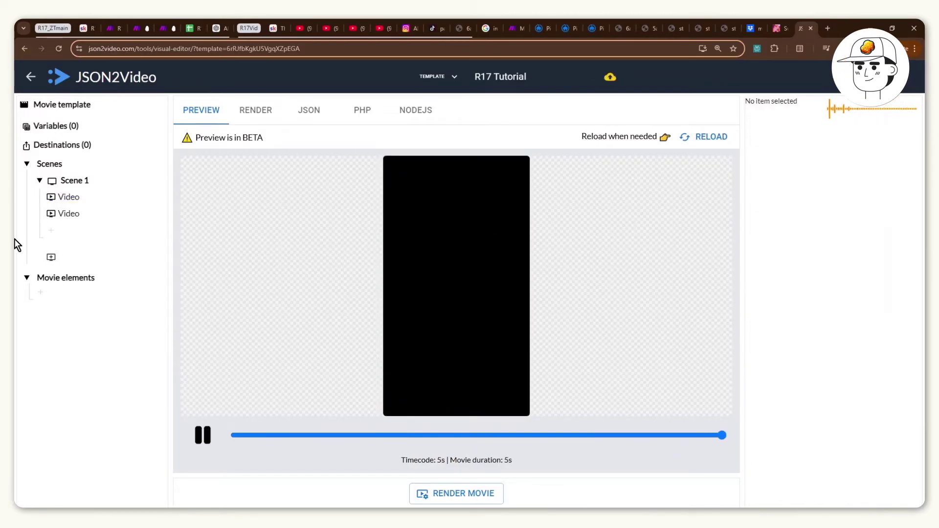
pyautogui.click(74, 217)
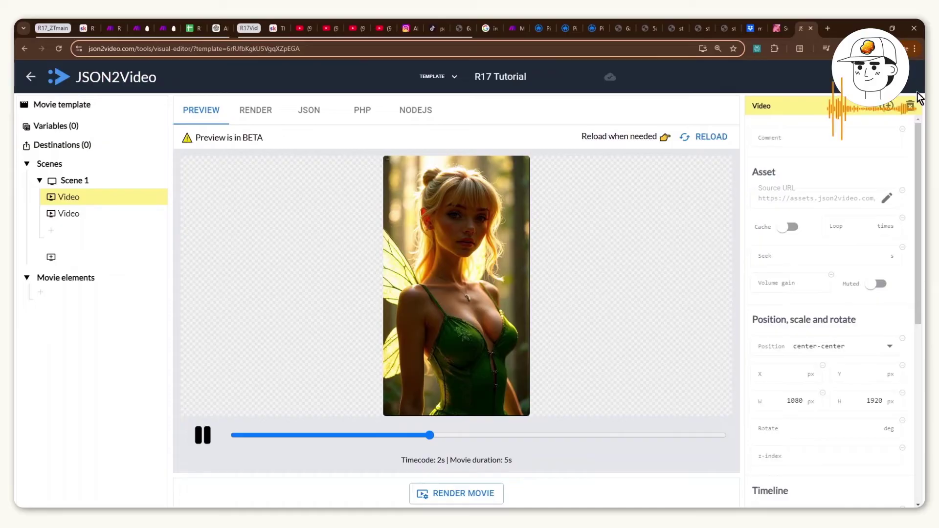
pyautogui.click(885, 108)
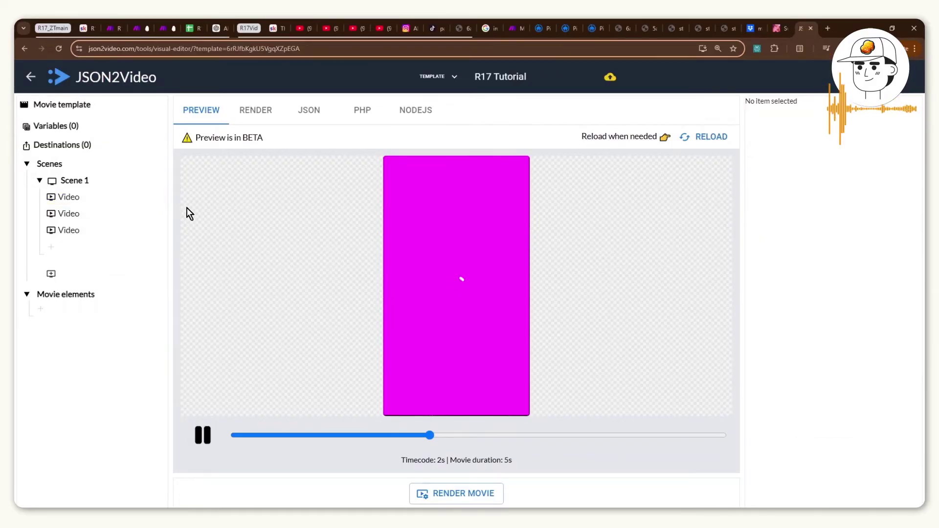
# Set the fade in of the second video in Scene 1 to 0.5 s
pyautogui.click(110, 214)
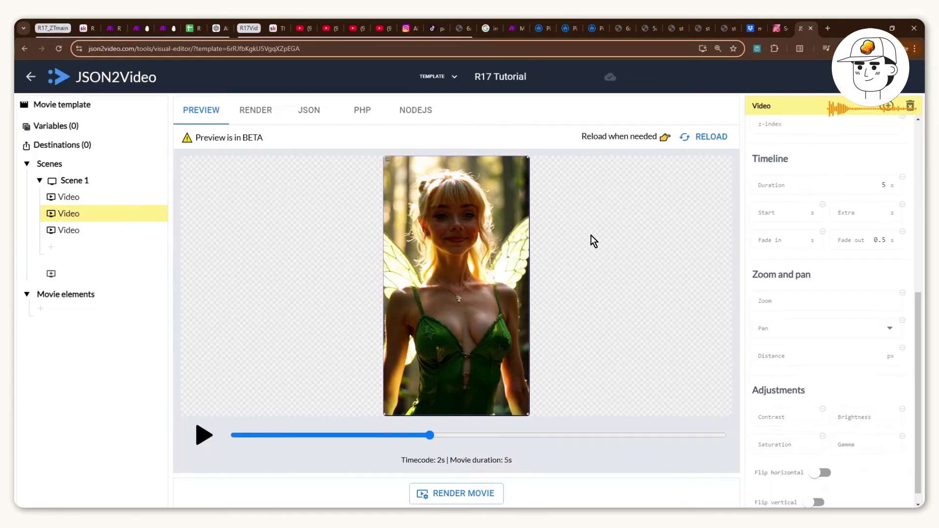
pyautogui.click(804, 244)
pyautogui.write('0.5')
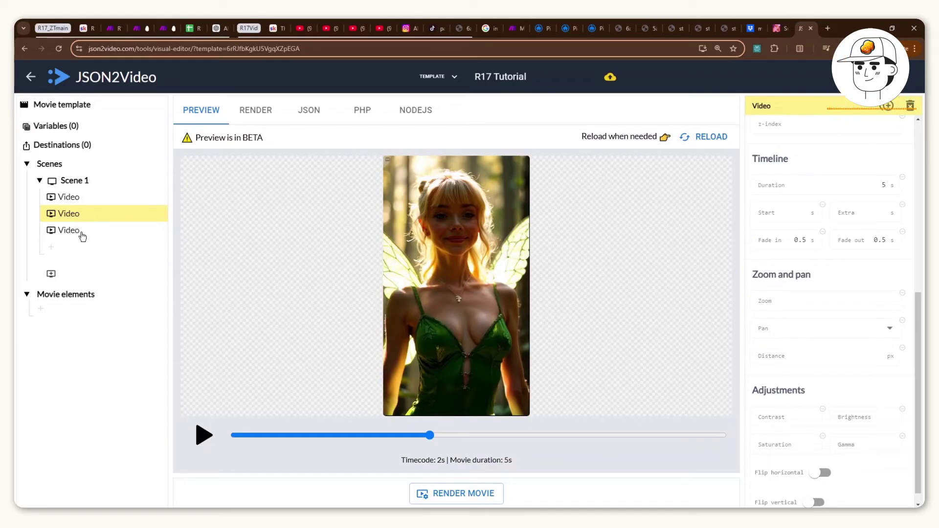
# Give the third video in Scene 1 a fade in of 0.5 s and clear its fade out
pyautogui.click(82, 234)
pyautogui.click(804, 243)
pyautogui.press('Tab')
pyautogui.press('BackSpace')
pyautogui.click(818, 261)
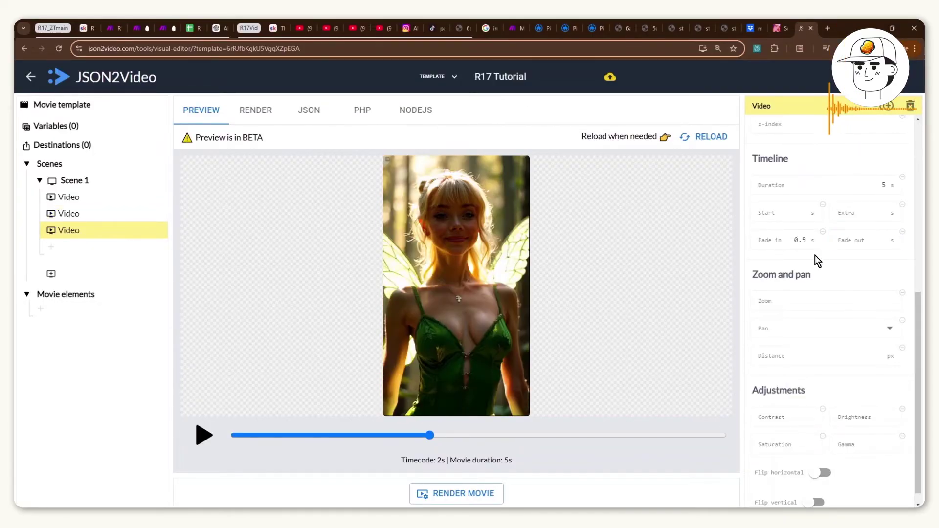
# Set the start time of the second video to 5 s and of the third video to 10 s
pyautogui.click(98, 201)
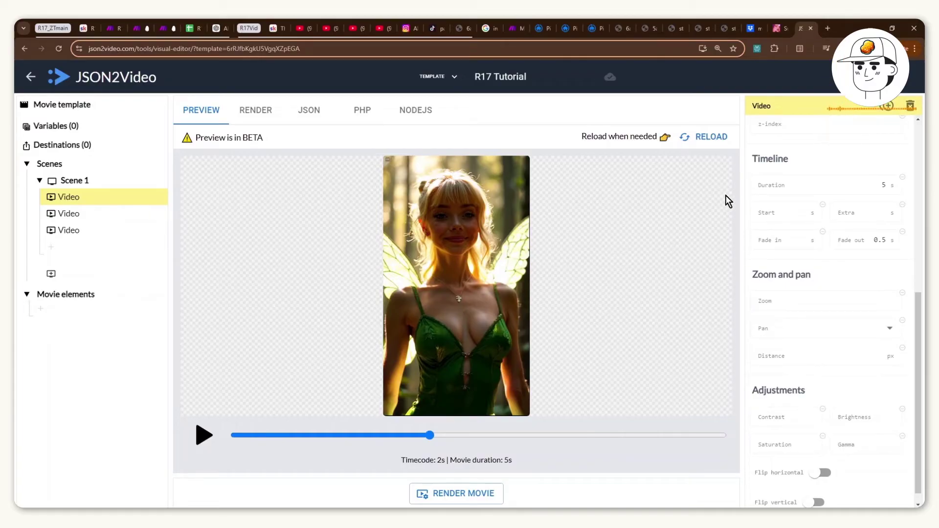
pyautogui.click(101, 218)
pyautogui.click(809, 212)
pyautogui.write('5')
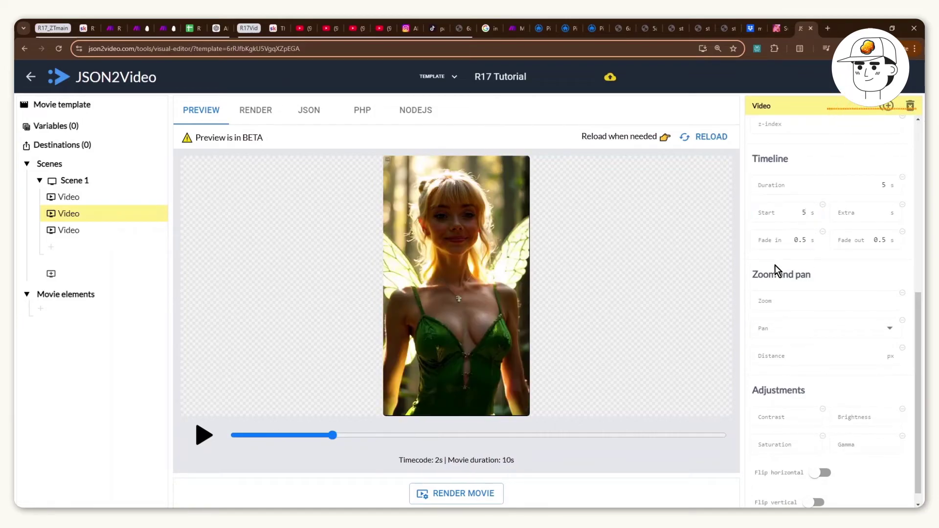
pyautogui.click(82, 240)
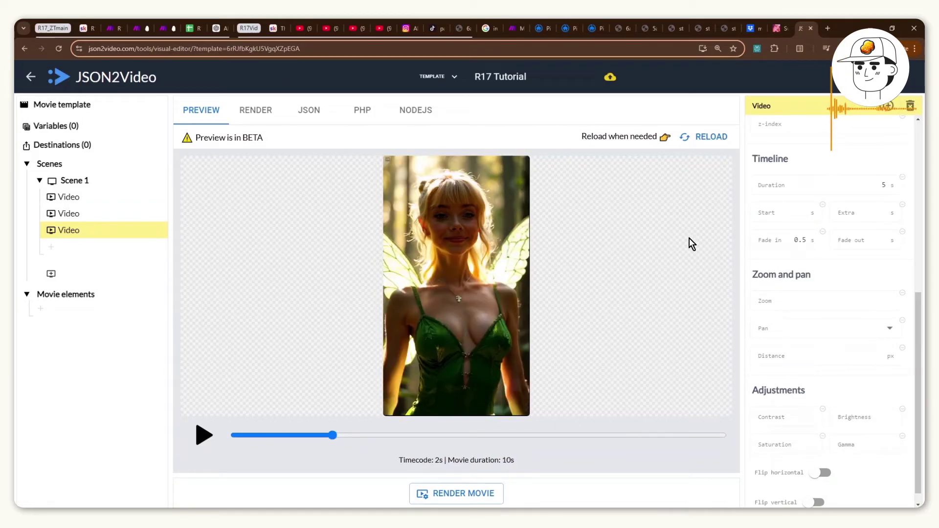
pyautogui.write('10')
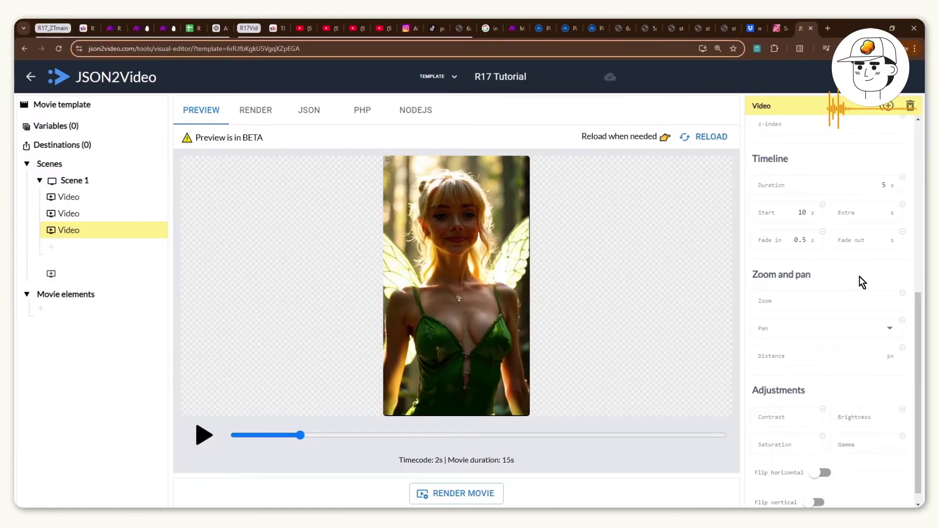
# Add an Audio element to Scene 1 after the three videos and select it
pyautogui.click(61, 248)
pyautogui.click(122, 256)
pyautogui.click(108, 251)
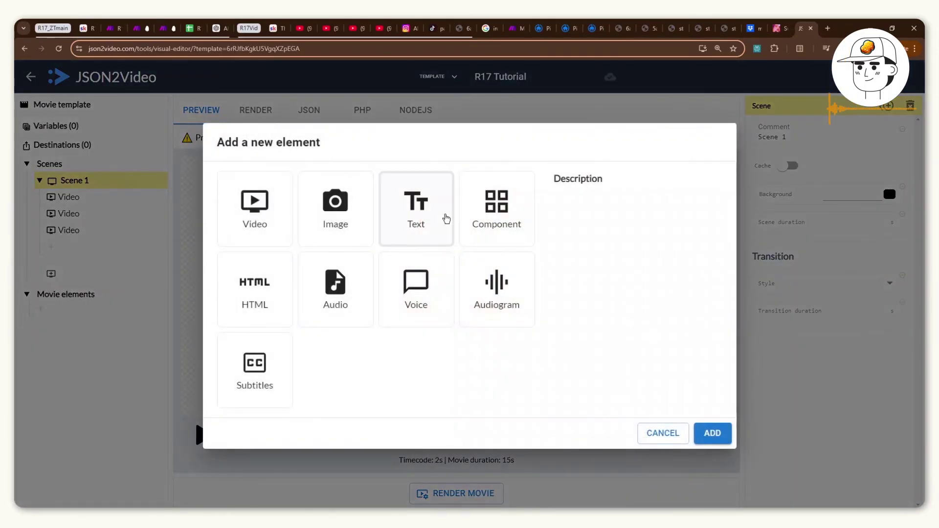
pyautogui.click(332, 309)
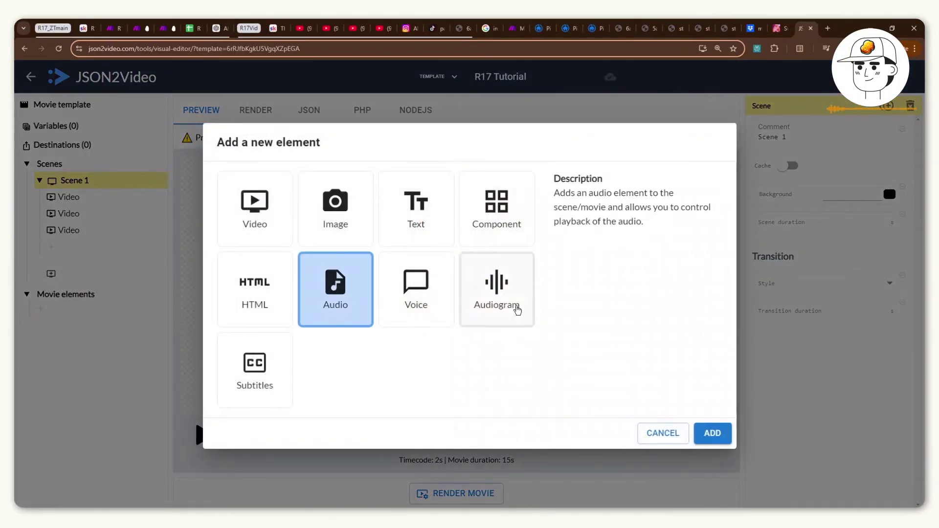
pyautogui.click(712, 435)
pyautogui.click(76, 249)
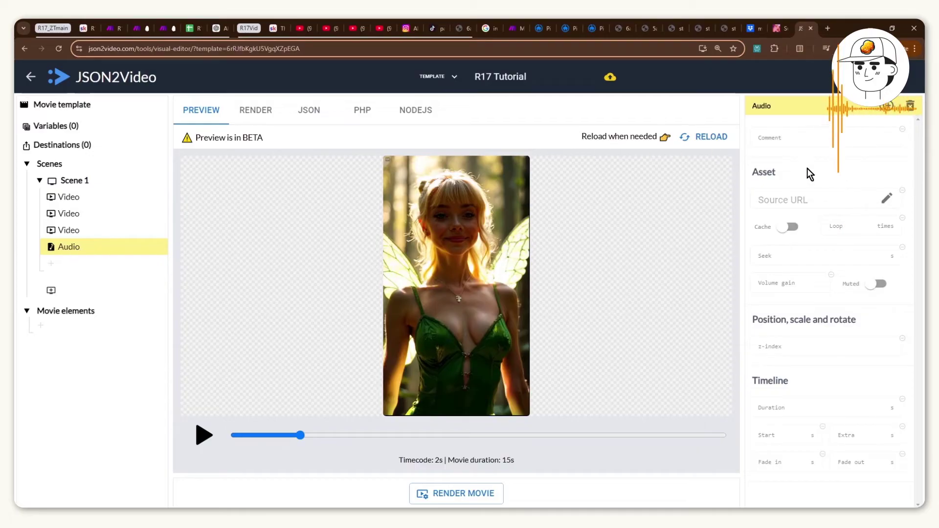
# Set the audio's source to the uploaded file download (1).mp3 and its duration to 15 s
pyautogui.click(887, 200)
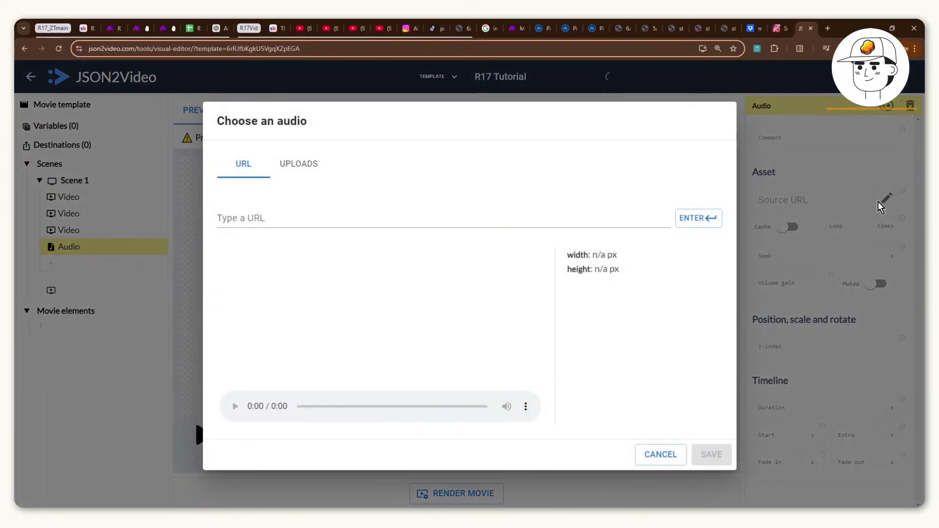
pyautogui.click(316, 177)
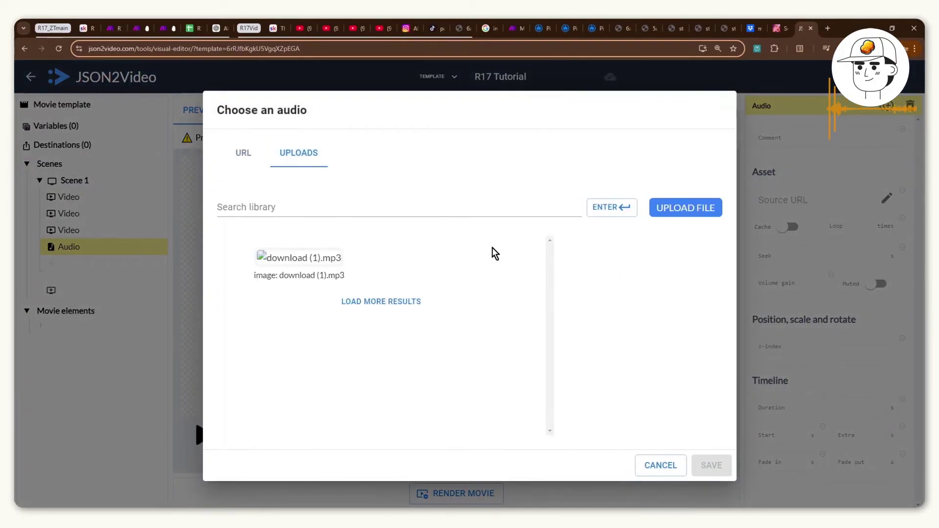
pyautogui.click(297, 259)
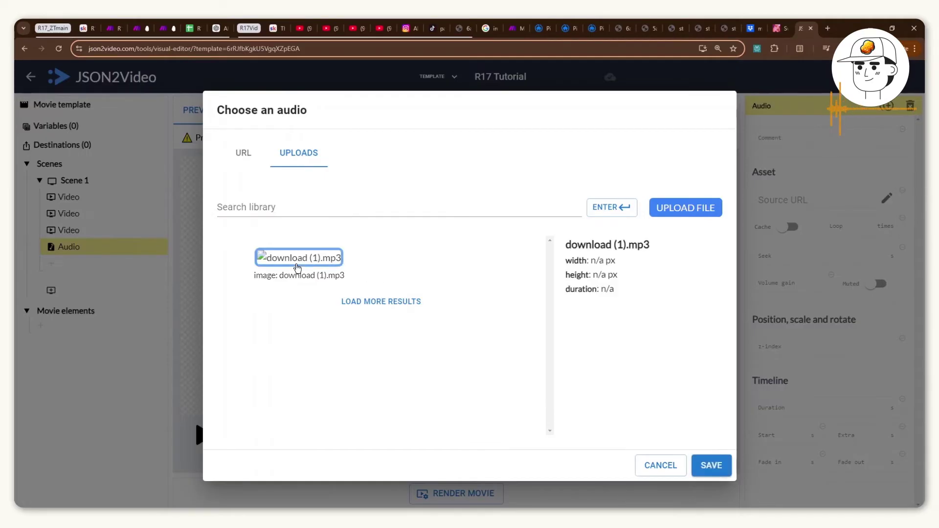
pyautogui.click(702, 465)
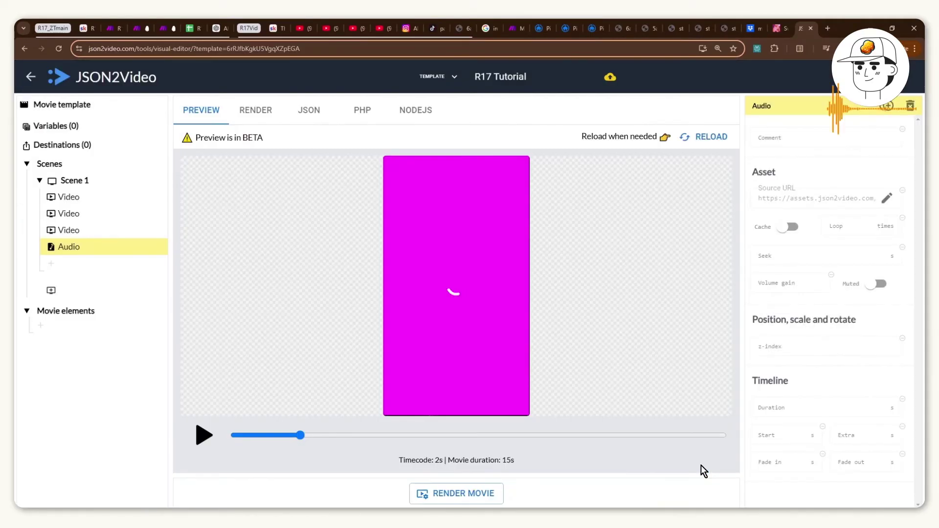
pyautogui.click(807, 408)
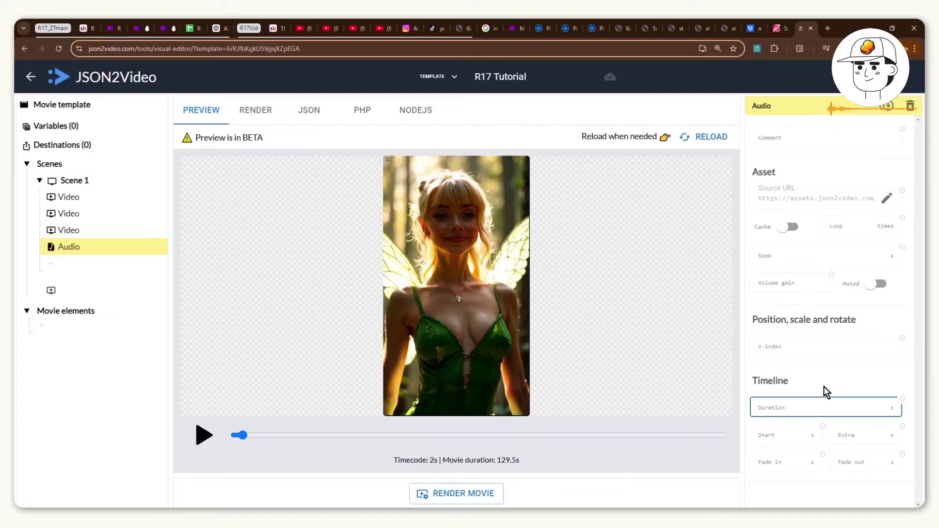
pyautogui.click(804, 410)
pyautogui.write('15')
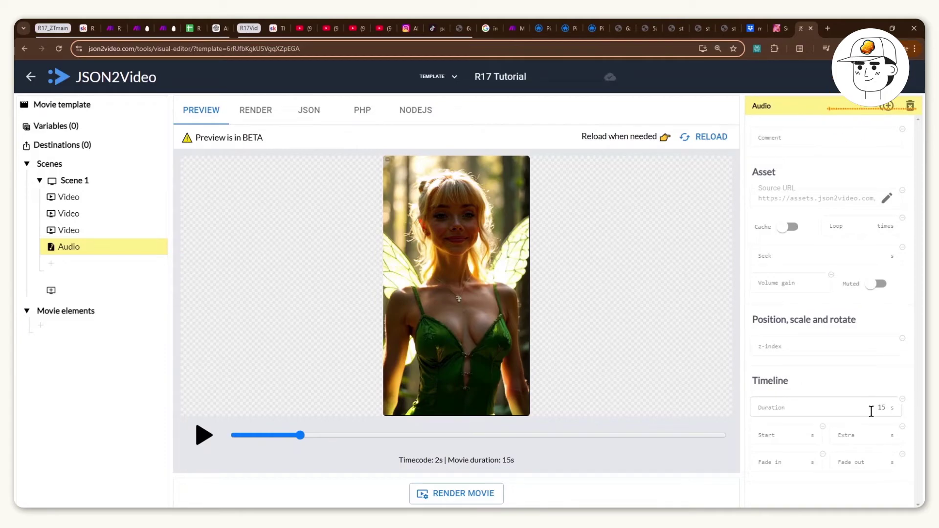
# Play the movie preview and skip ahead in the timeline to check the clips and music
pyautogui.click(203, 435)
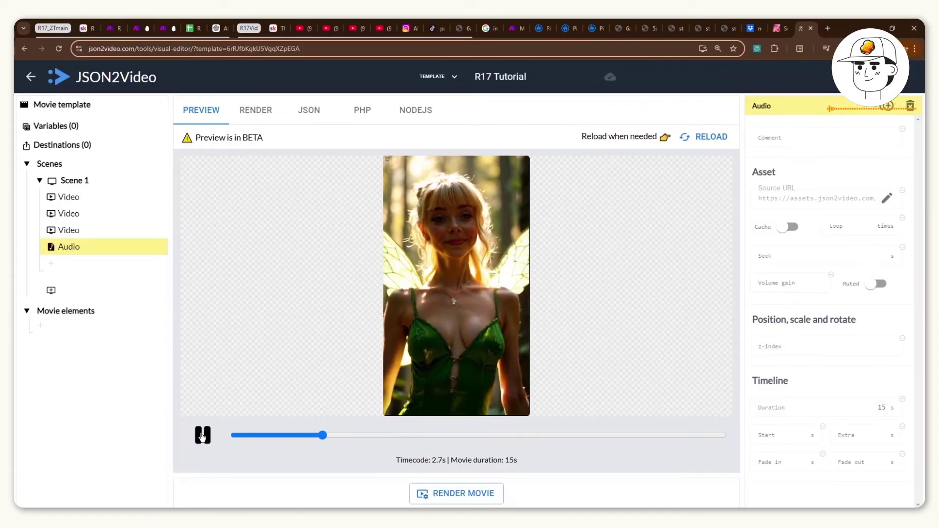
pyautogui.click(426, 435)
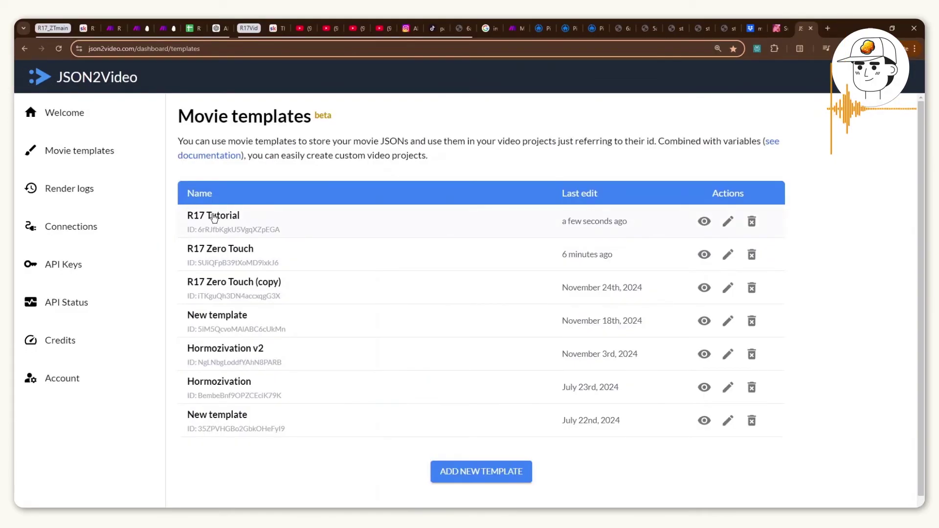
# Copy the full JSON of the R17 Tutorial template and paste it as the Movie JSON of the JSON2Video module in the Make scenario
pyautogui.click(703, 223)
pyautogui.moveTo(159, 230); pyautogui.dragTo(376, 446)
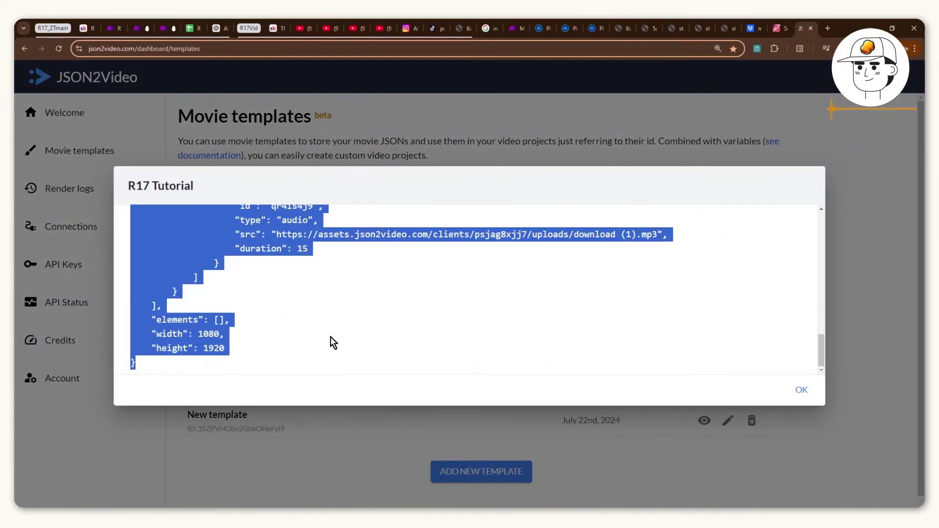
pyautogui.click(108, 28)
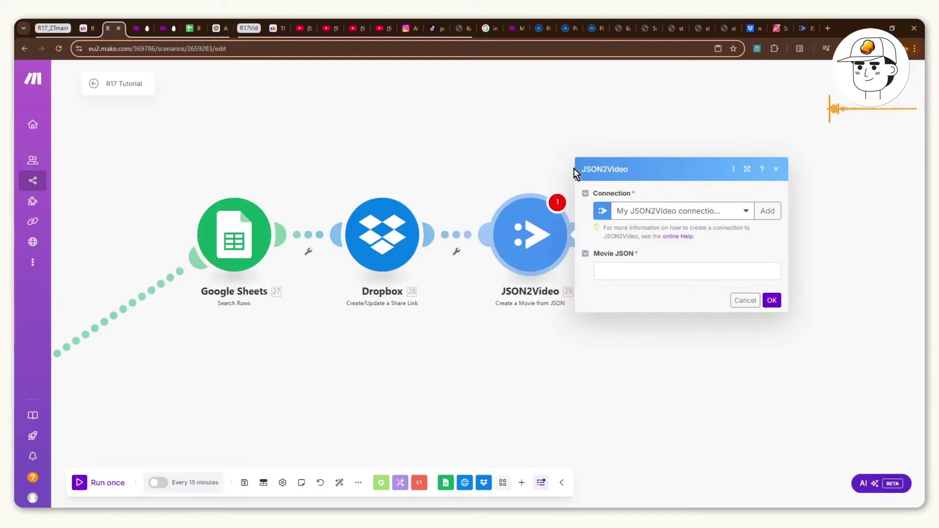
pyautogui.click(621, 274)
pyautogui.hotkey('ctrl', 'v')
pyautogui.moveTo(777, 330); pyautogui.dragTo(774, 193)
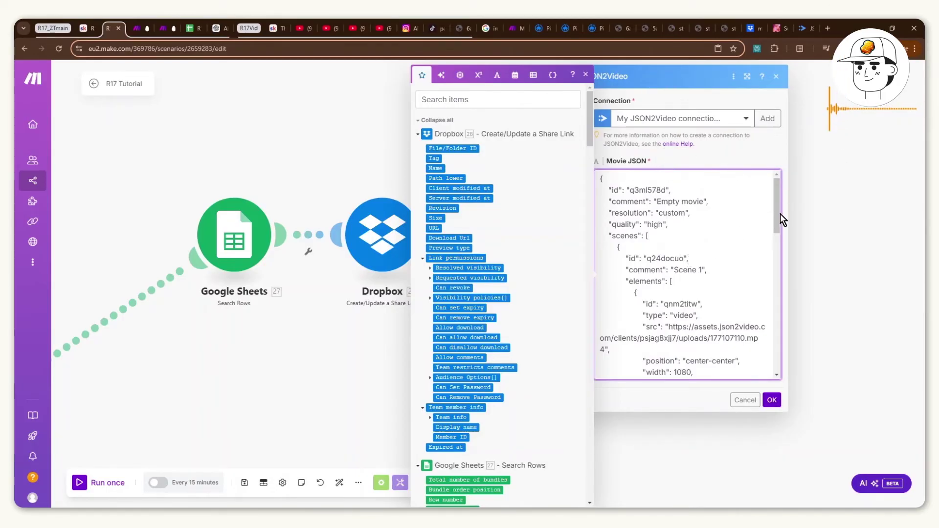
# Replace the first video's src URL in the Movie JSON with the Google Sheets value video_a (L)
pyautogui.click(702, 316)
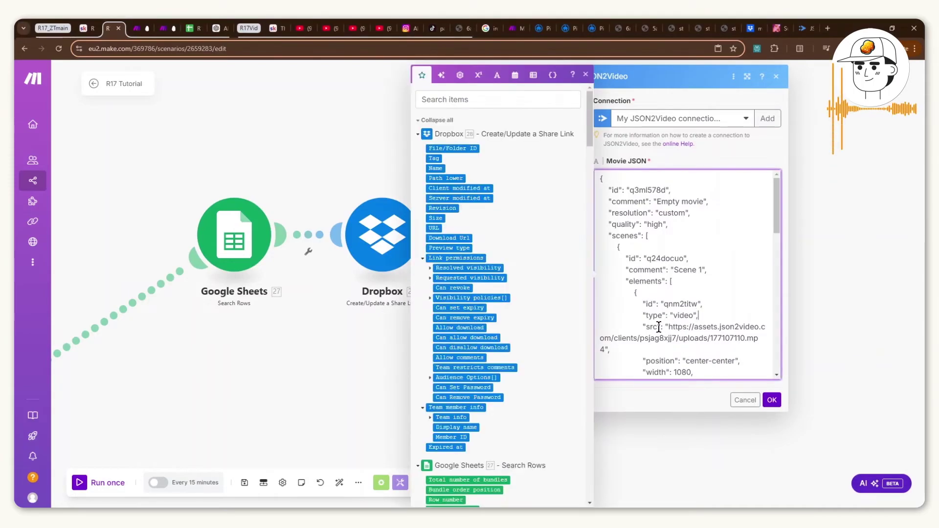
pyautogui.moveTo(642, 327); pyautogui.dragTo(755, 348)
pyautogui.click(677, 345)
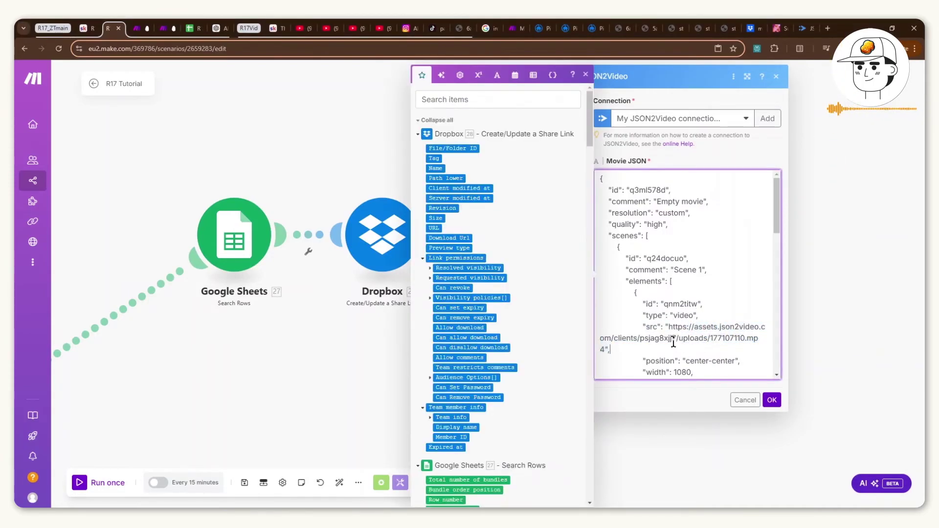
pyautogui.moveTo(669, 326); pyautogui.dragTo(601, 348)
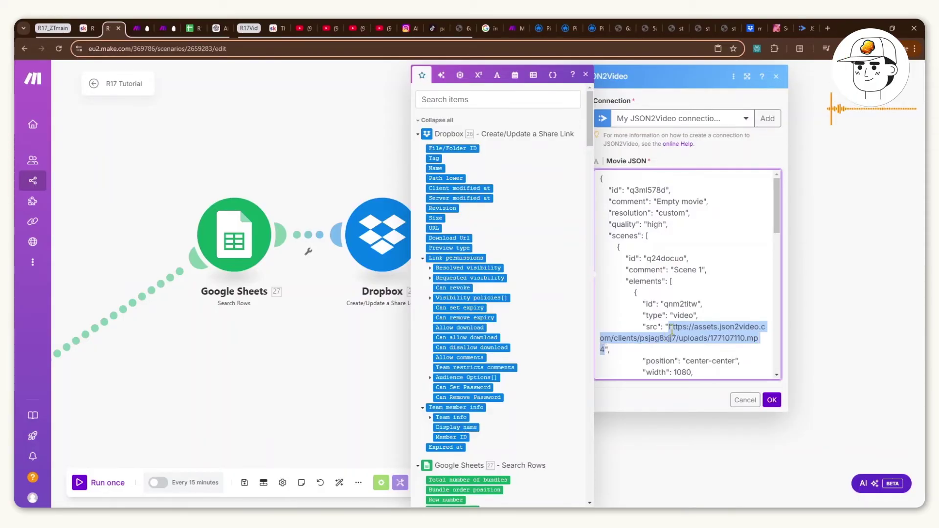
pyautogui.press('BackSpace')
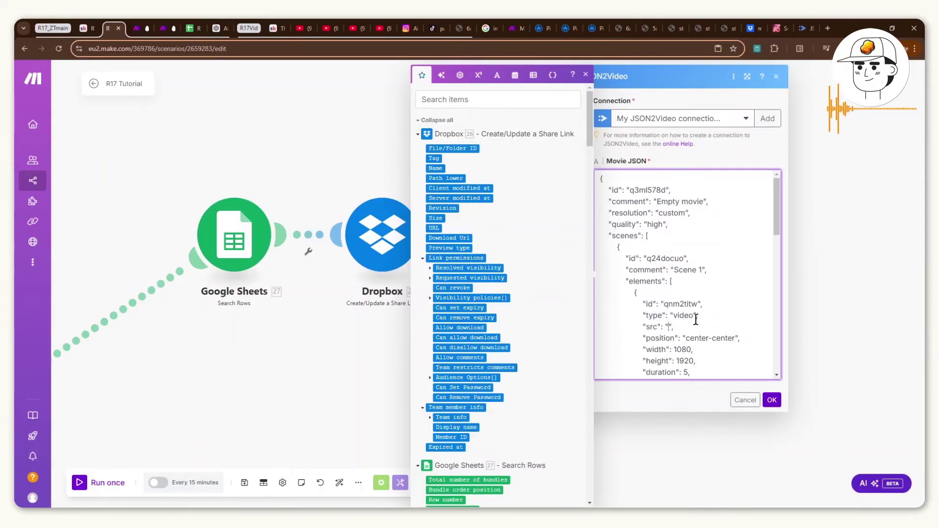
pyautogui.scroll(-5, 448, 377)
pyautogui.click(440, 402)
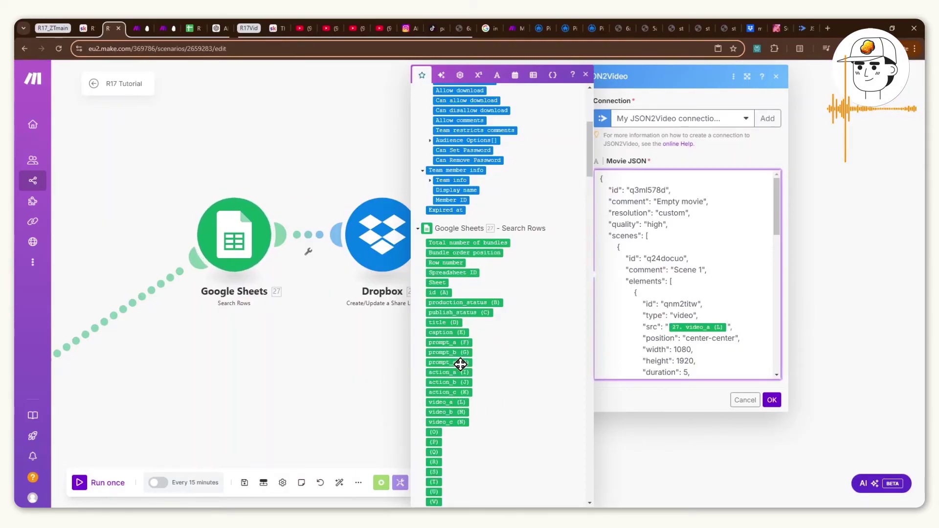
# Replace the second video's src URL in the Movie JSON with the Google Sheets value video_b (M)
pyautogui.scroll(-3, 670, 314)
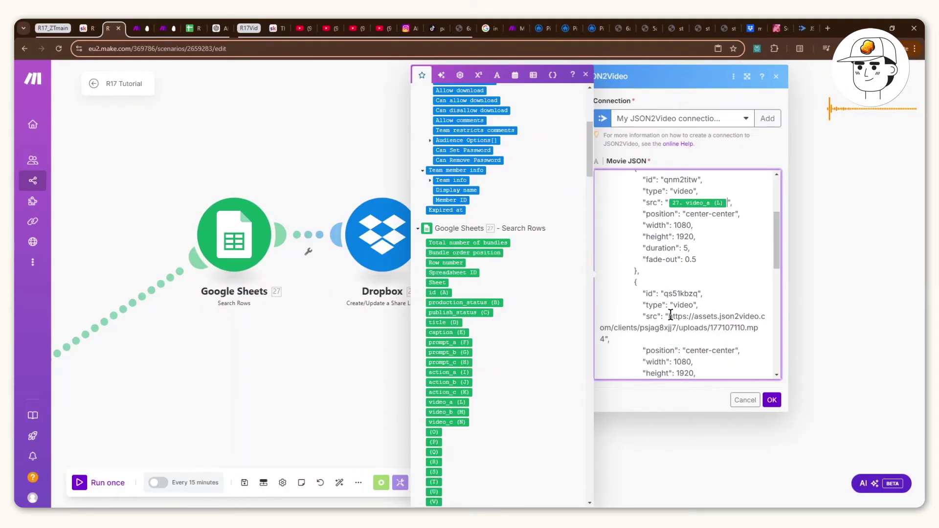
pyautogui.moveTo(670, 317); pyautogui.dragTo(623, 336)
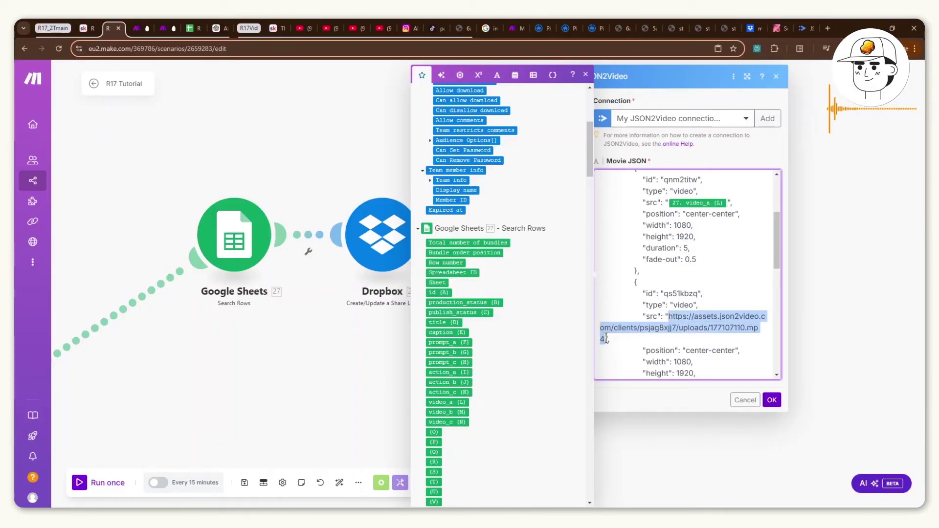
pyautogui.press('BackSpace')
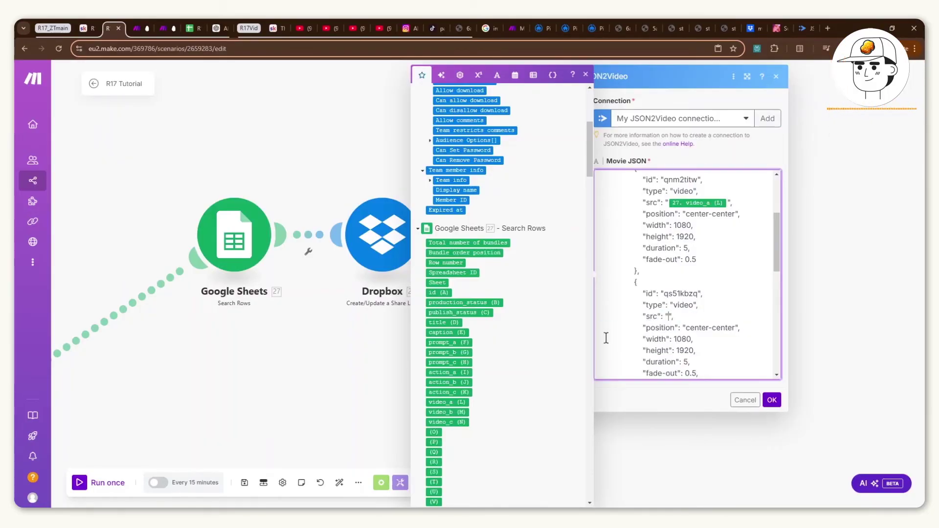
pyautogui.click(447, 413)
# Replace the third video's src URL in the Movie JSON with the Google Sheets value video_c (N)
pyautogui.scroll(-4, 671, 264)
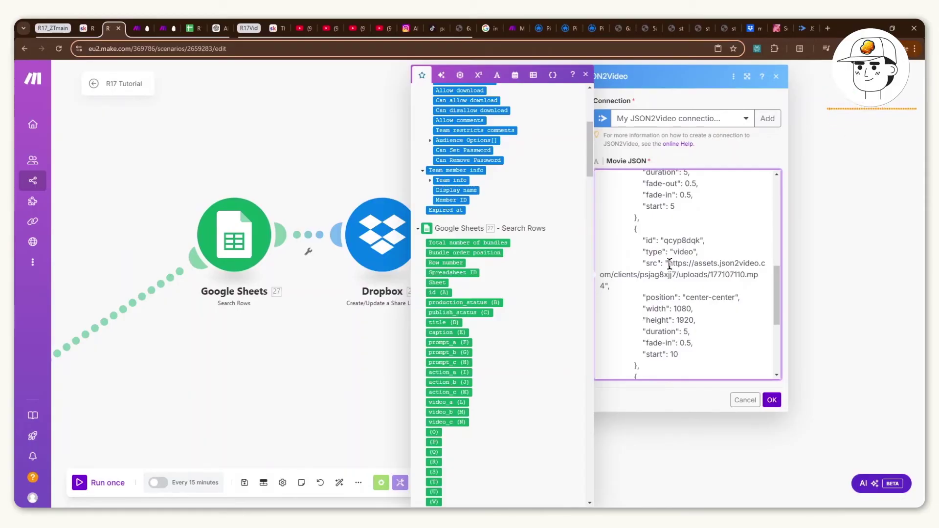
pyautogui.moveTo(669, 265); pyautogui.dragTo(608, 286)
pyautogui.press('BackSpace')
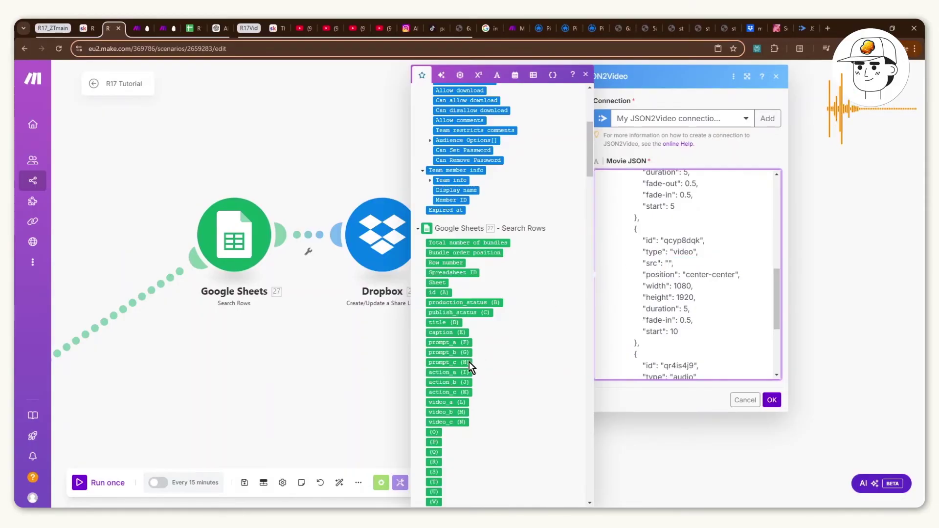
pyautogui.click(446, 421)
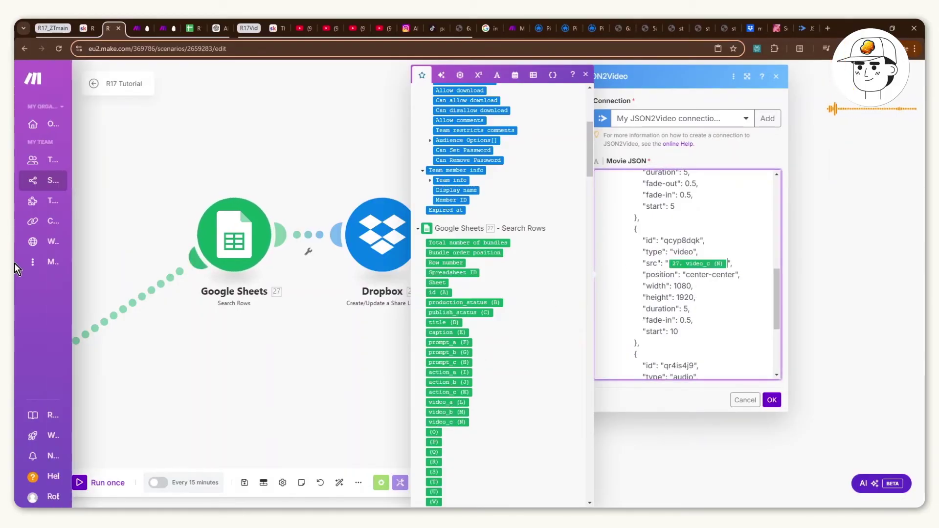
# Replace the audio element's src URL with the Dropbox Download Url and save the Create a Movie from JSON module
pyautogui.scroll(-2, 680, 295)
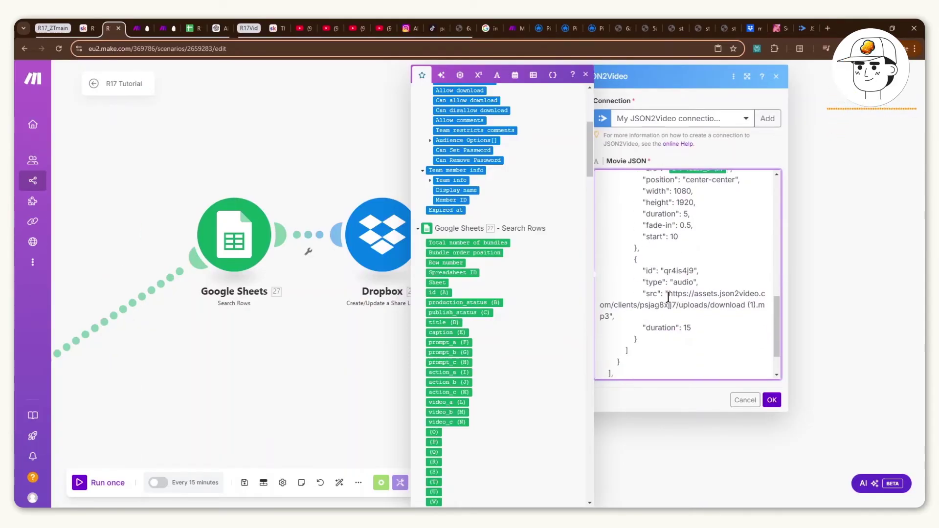
pyautogui.moveTo(668, 295); pyautogui.dragTo(607, 316)
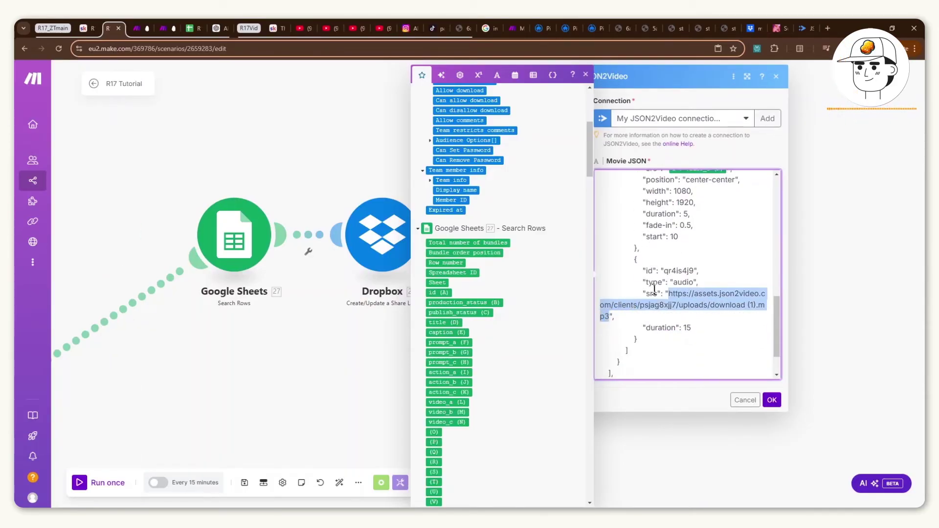
pyautogui.press('BackSpace')
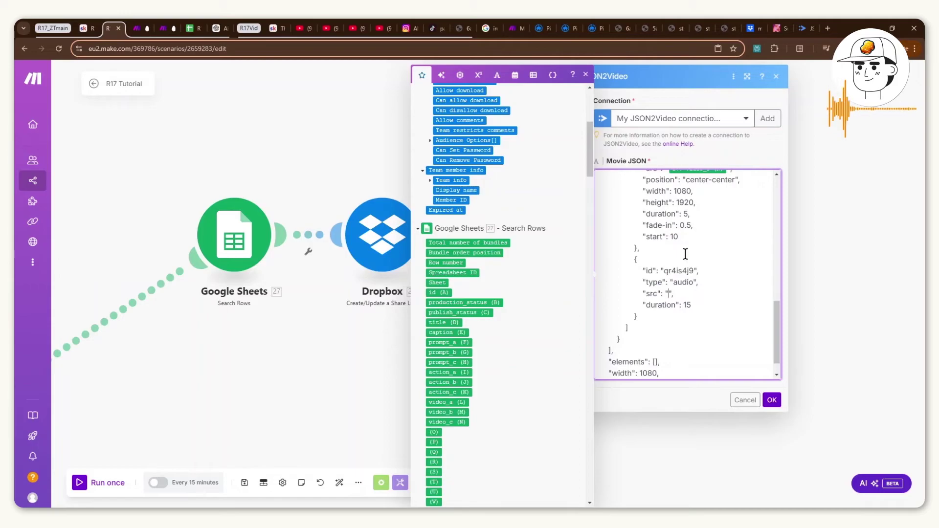
pyautogui.scroll(5, 557, 293)
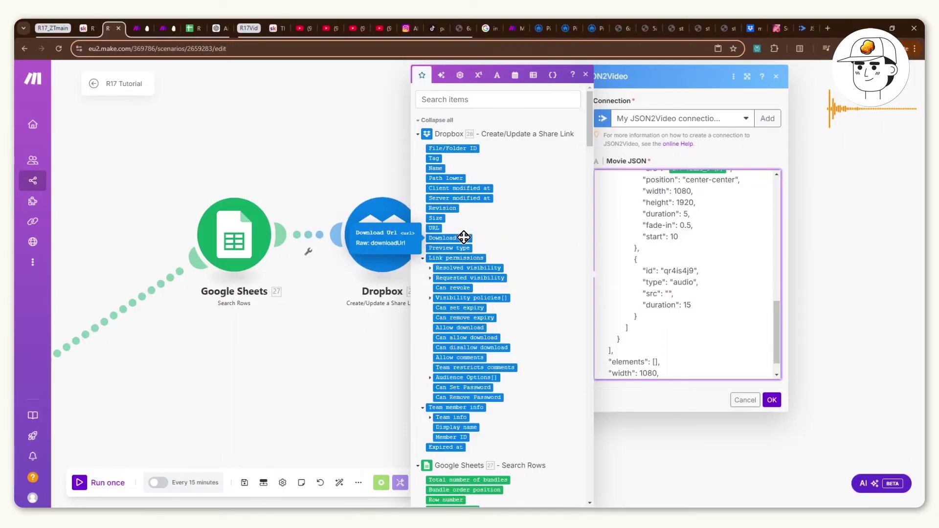
pyautogui.click(463, 237)
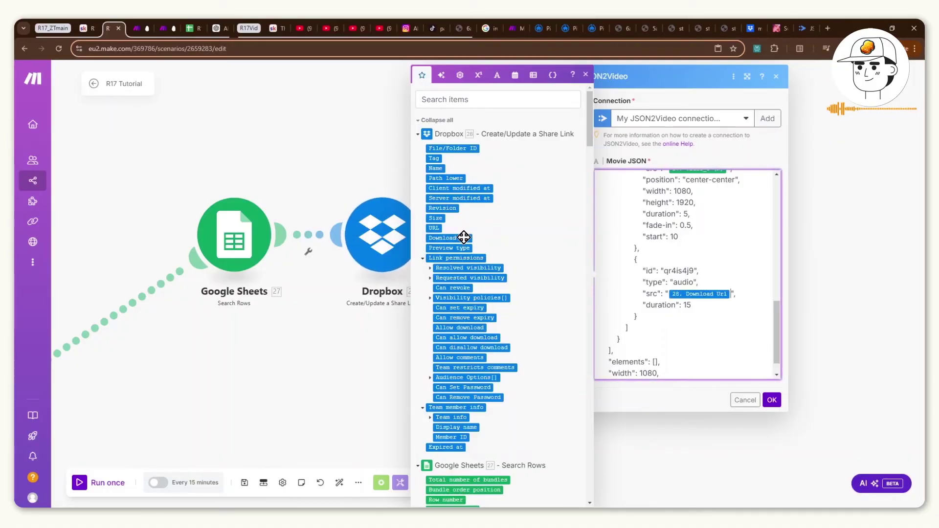
pyautogui.click(776, 405)
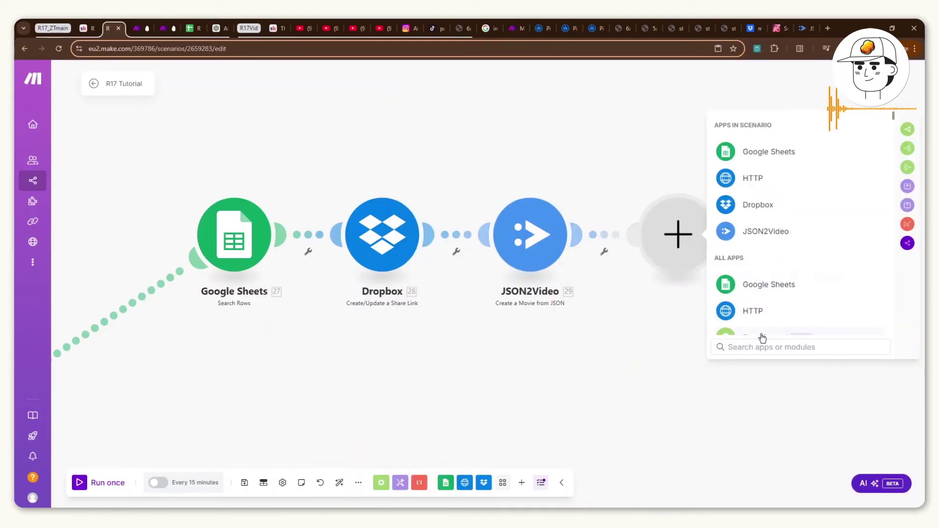
# Add a JSON2Video Wait for a Movie to Render module using the Project ID from the Create a Movie from JSON module
pyautogui.write('wait for')
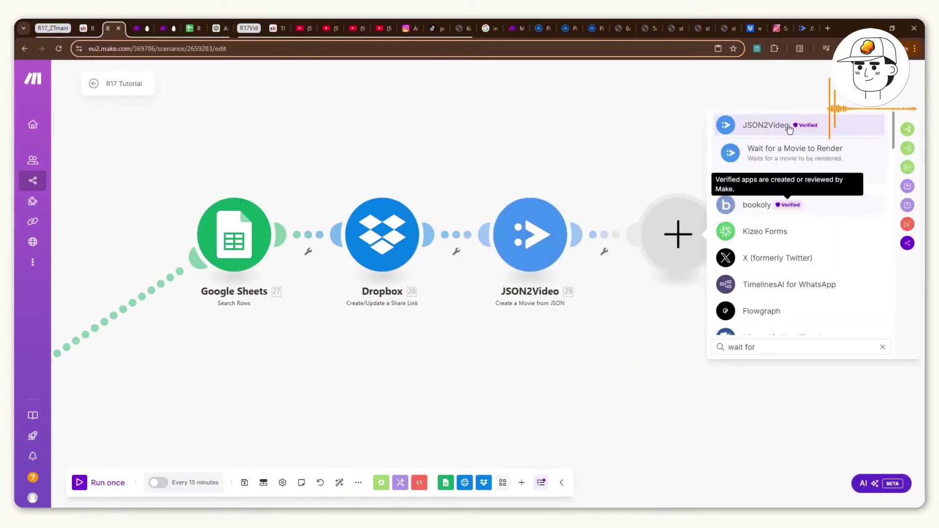
pyautogui.click(769, 156)
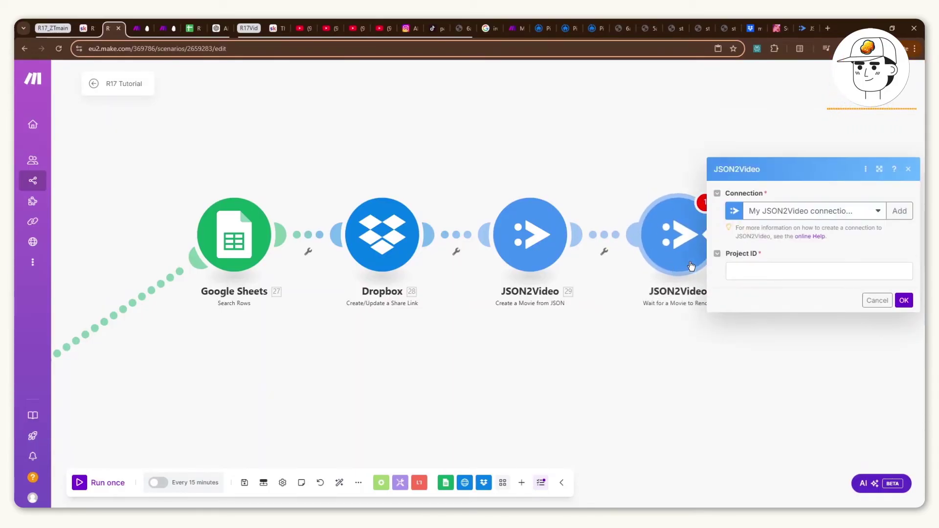
pyautogui.click(752, 271)
pyautogui.click(577, 164)
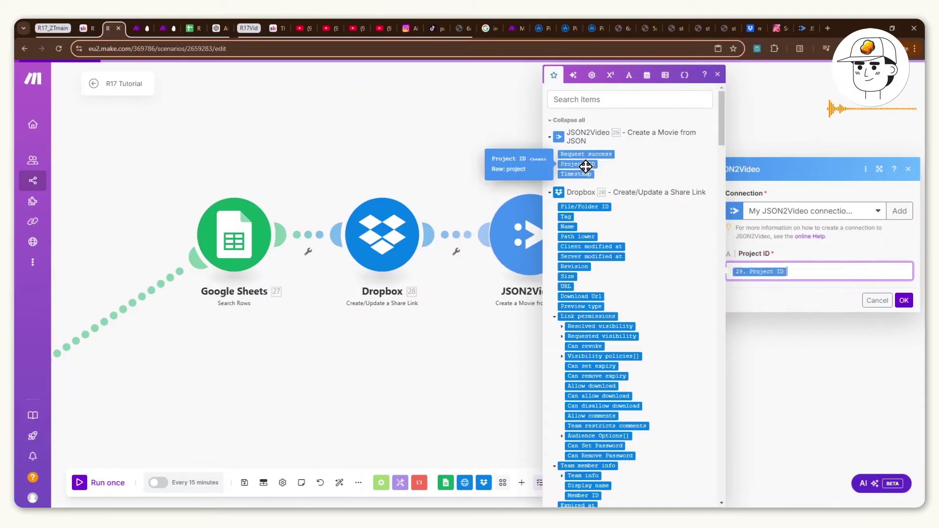
pyautogui.click(902, 301)
# Add an HTTP Get a file module with its URL mapped to the rendered movie's URL to the generated video
pyautogui.click(704, 233)
pyautogui.write('get a file')
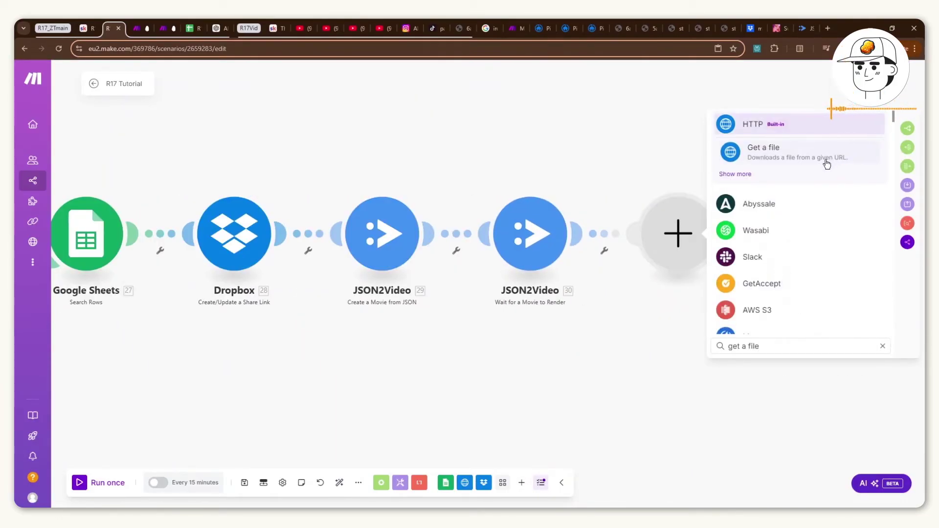
pyautogui.click(827, 164)
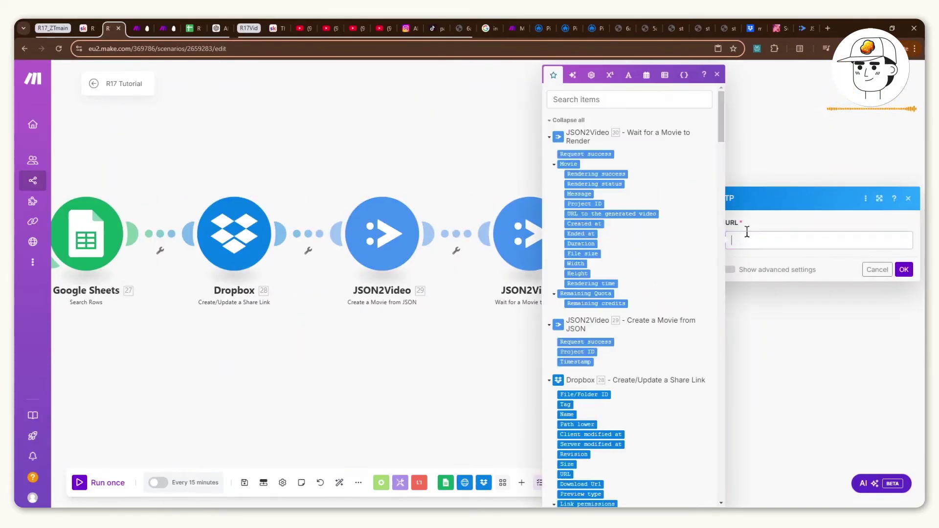
pyautogui.click(642, 214)
pyautogui.click(813, 258)
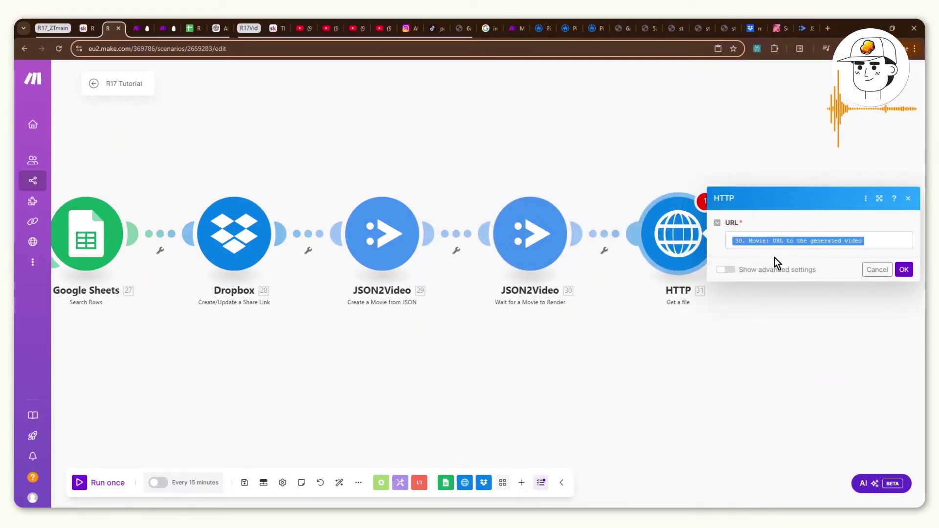
pyautogui.click(904, 270)
# Add a Dropbox Upload a File module after the HTTP module and set its folder to R17_ZeroTouch_AI_Agent
pyautogui.click(695, 234)
pyautogui.write('drop')
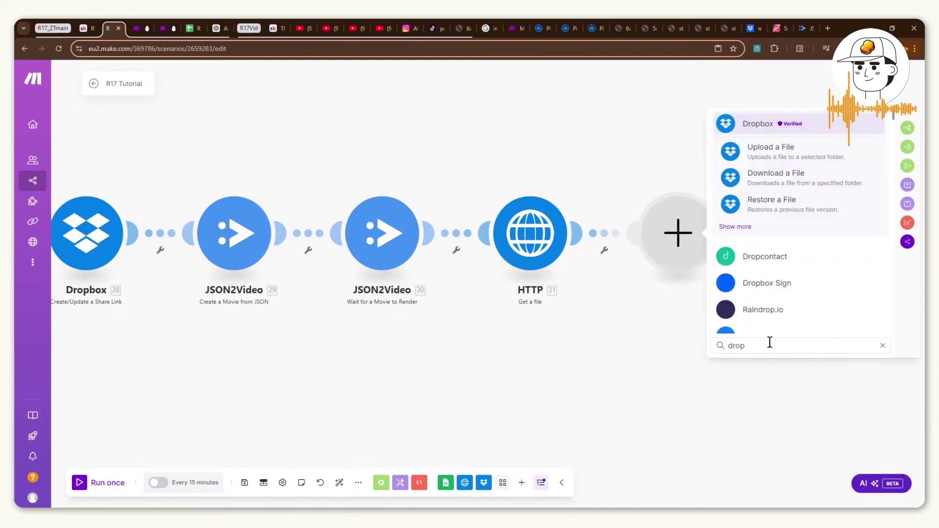
pyautogui.click(767, 153)
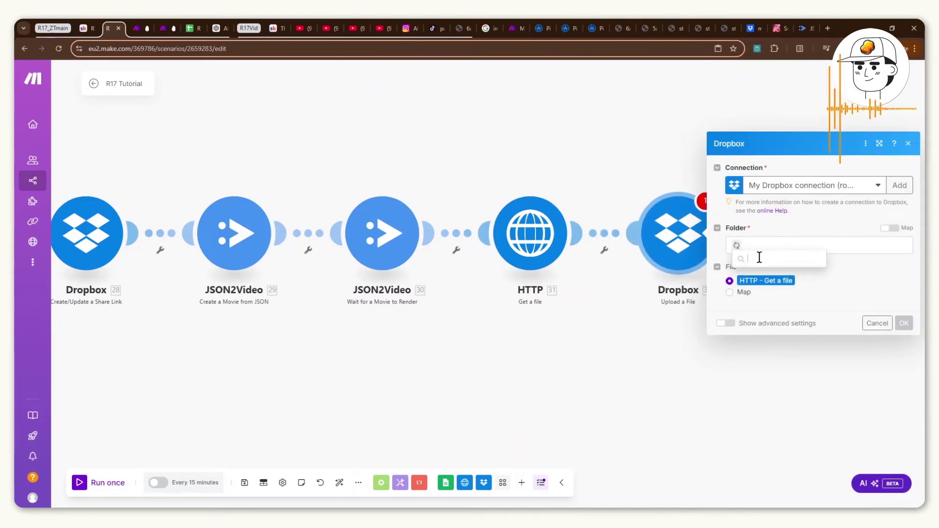
pyautogui.write('R17')
pyautogui.click(783, 292)
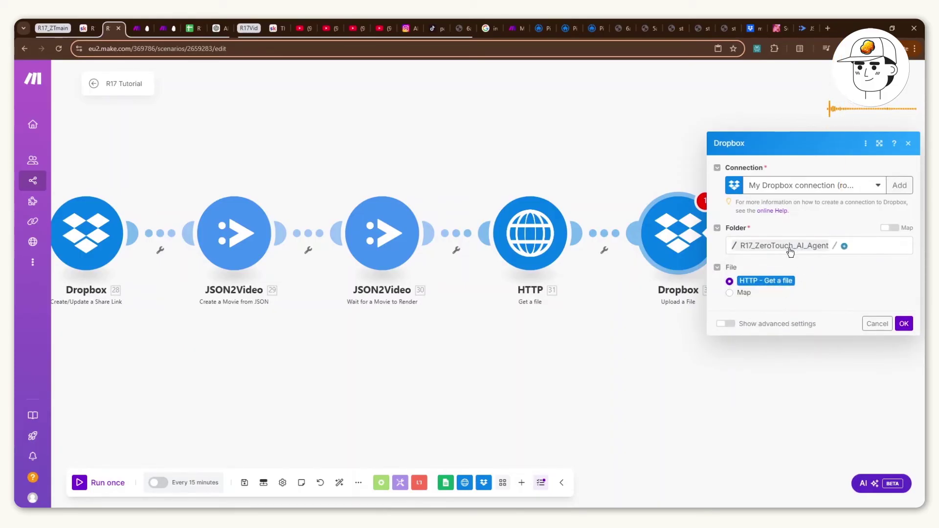
# Switch the Dropbox upload's file source to mapping and set File Name to the Google Sheets Search Rows id (A) plus .mp4
pyautogui.click(743, 294)
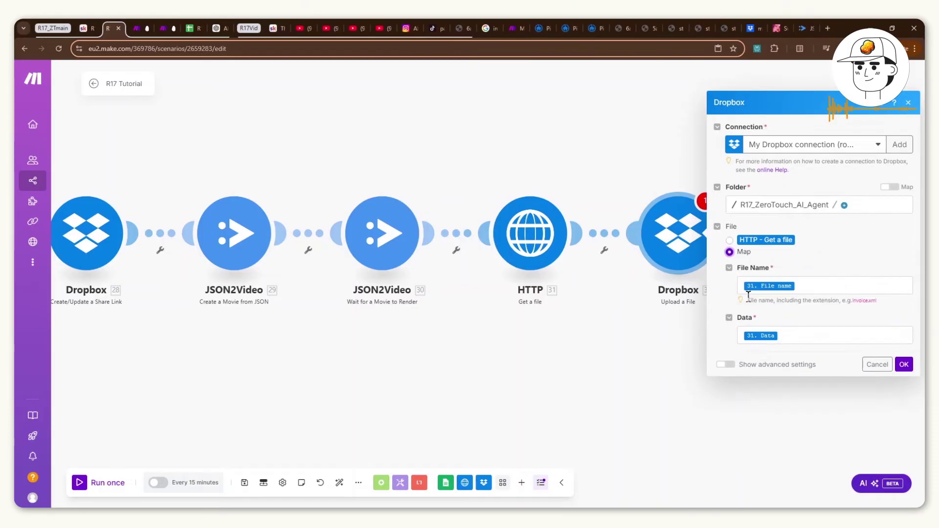
pyautogui.click(813, 289)
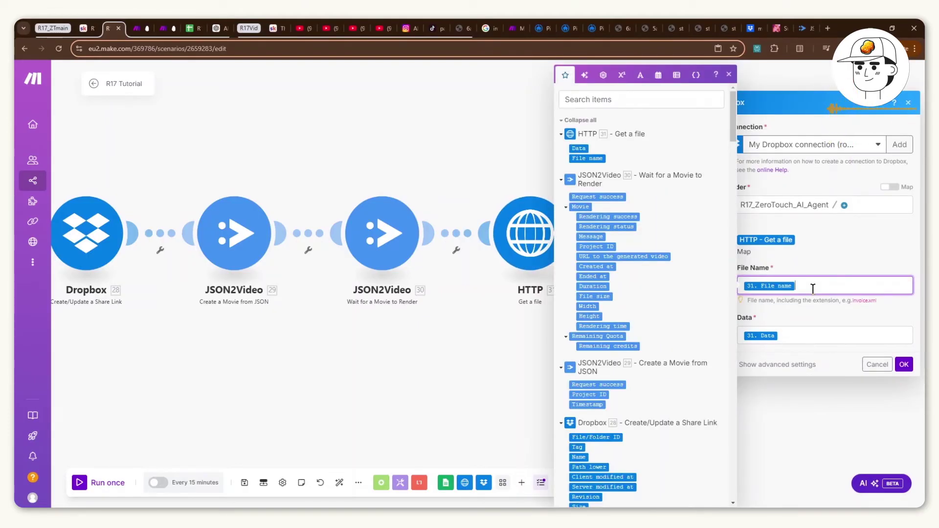
pyautogui.press('BackSpace')
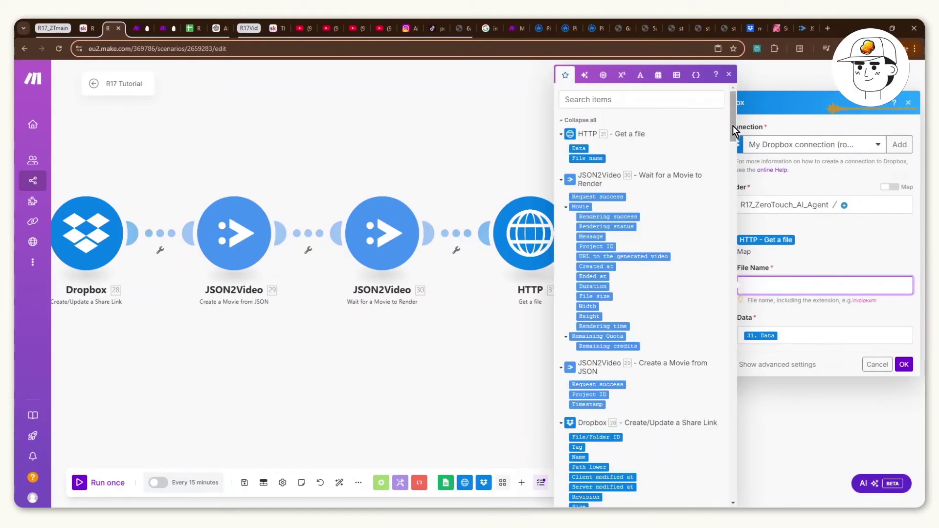
pyautogui.moveTo(733, 125); pyautogui.dragTo(625, 203)
pyautogui.click(588, 192)
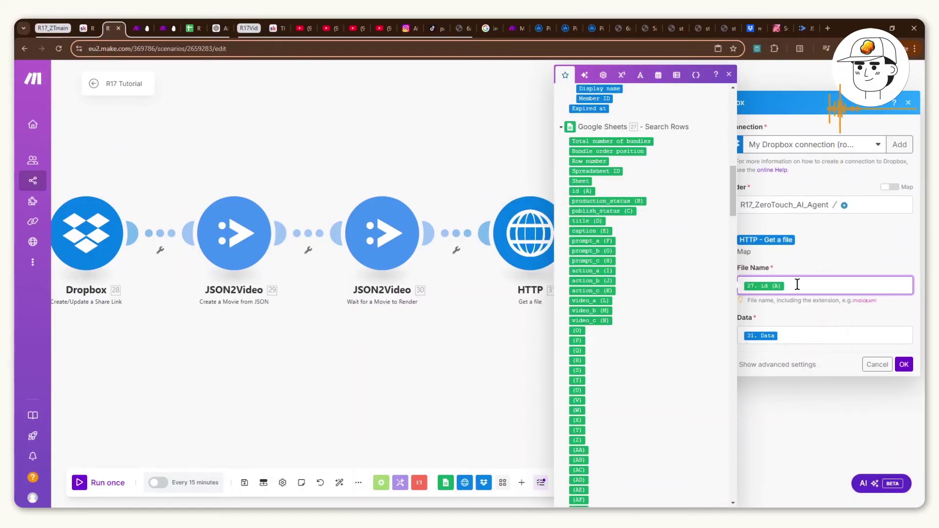
pyautogui.write('.mp4')
pyautogui.click(779, 277)
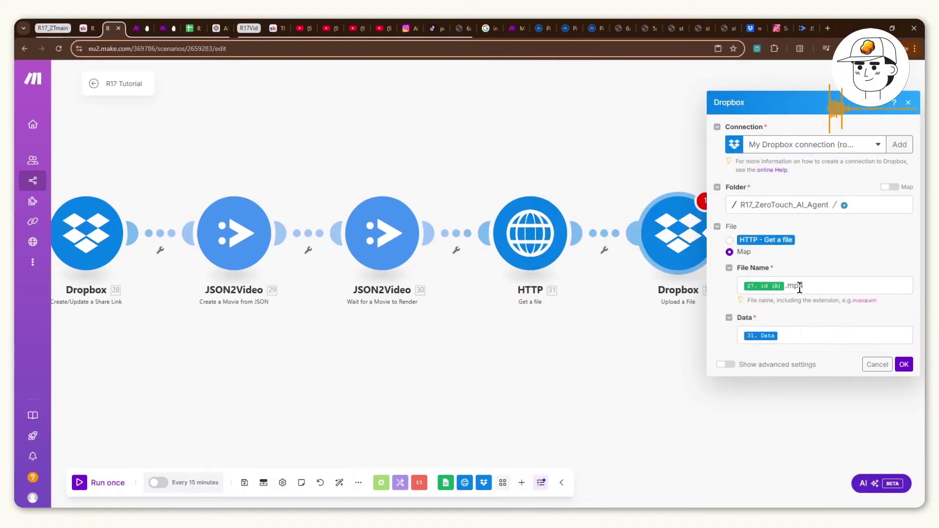
# Remap the upload's Data field to Data from the HTTP Get a file module and save the module
pyautogui.click(795, 334)
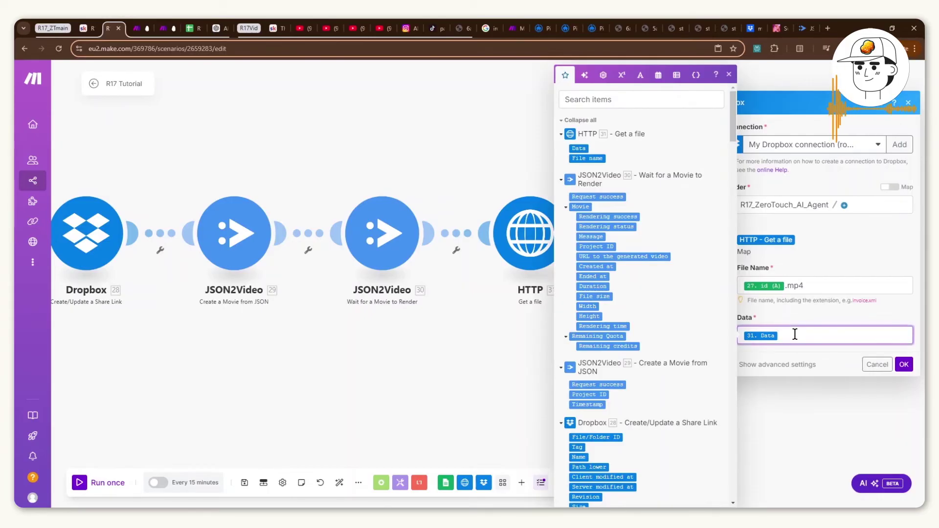
pyautogui.press('BackSpace')
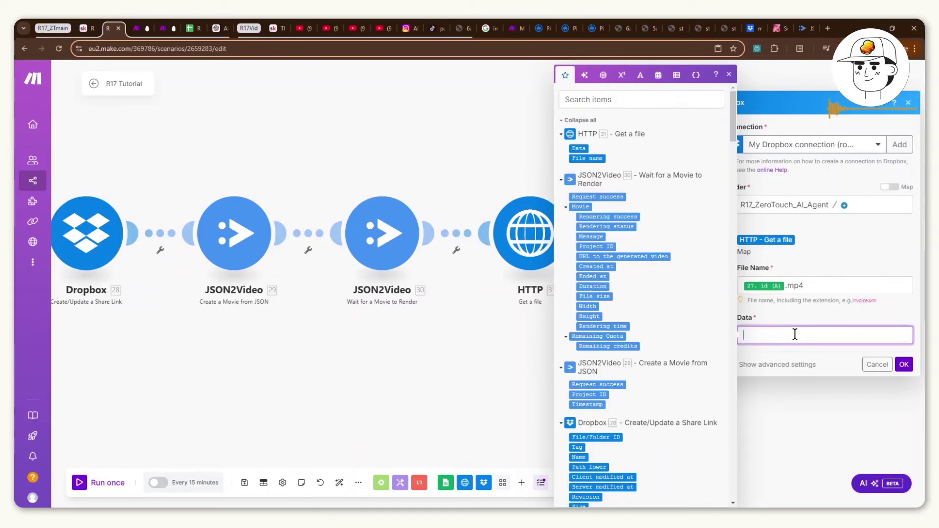
pyautogui.click(577, 148)
pyautogui.click(904, 364)
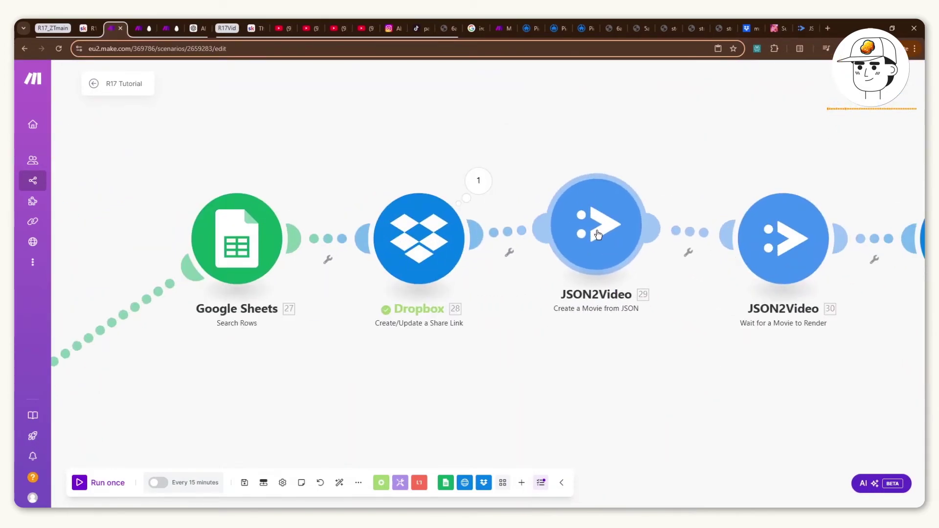
# Run only the Dropbox Create/Update a Share Link module and copy the Download Url from its output
pyautogui.rightClick(415, 227)
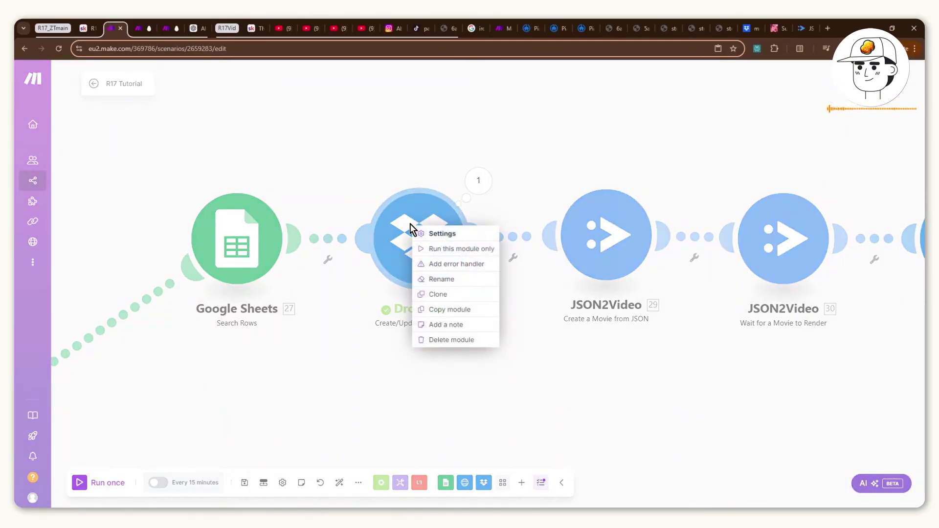
pyautogui.click(434, 250)
pyautogui.click(649, 244)
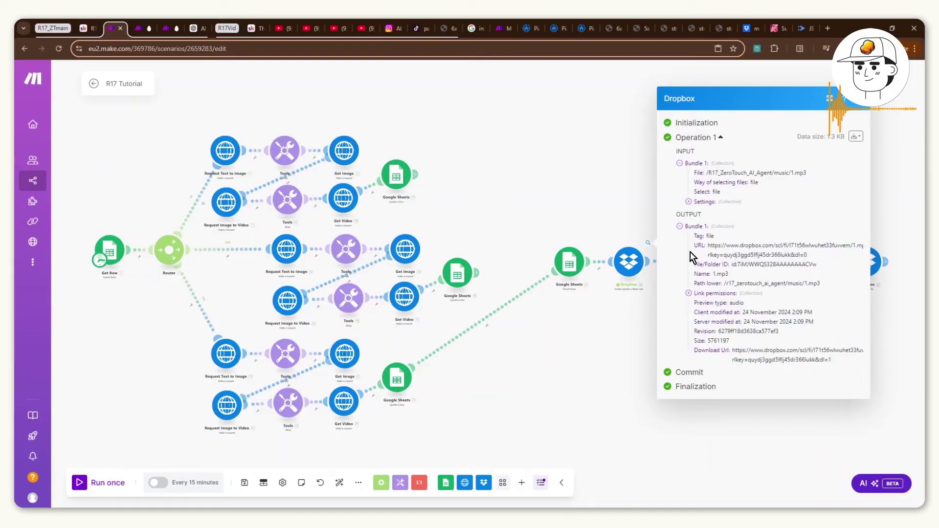
pyautogui.scroll(-2, 714, 245)
pyautogui.click(689, 227)
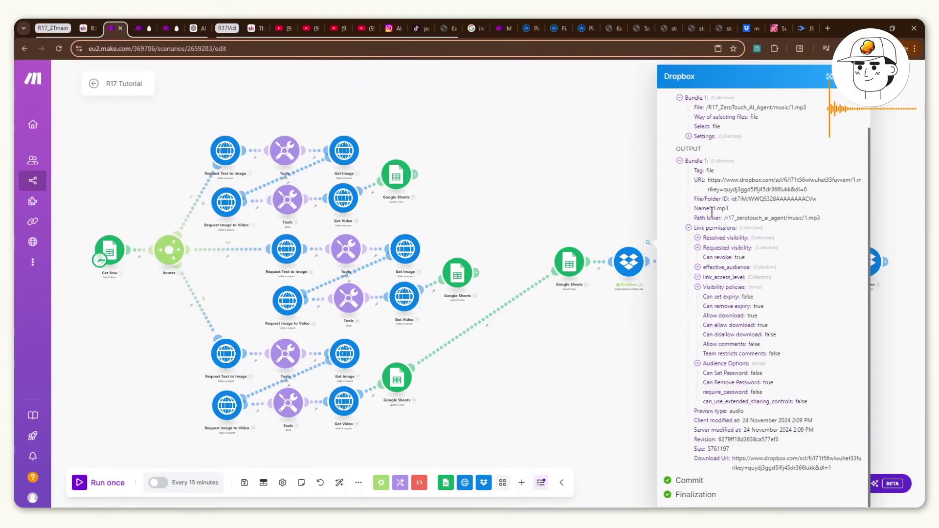
pyautogui.moveTo(836, 468); pyautogui.dragTo(734, 459)
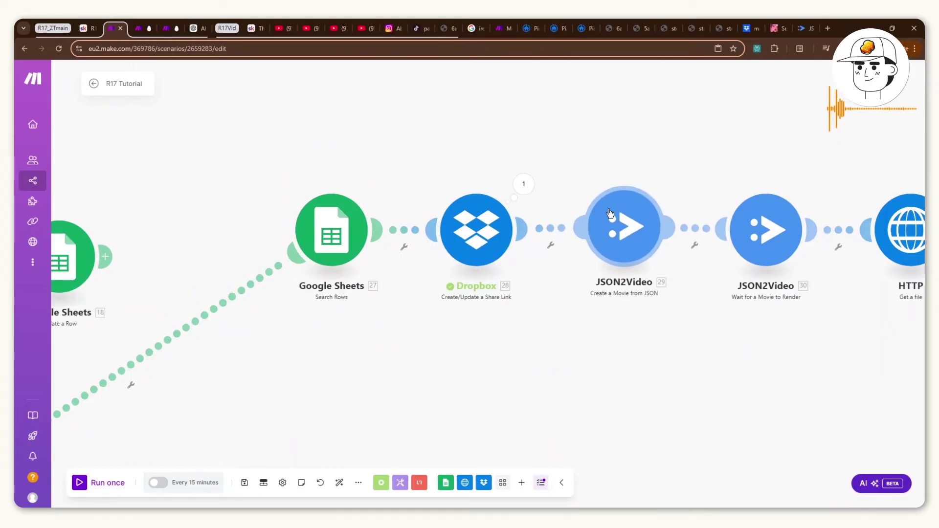
# Start a module-only run of Create a Movie from JSON and paste the Dropbox link into its Download Url mapping
pyautogui.rightClick(611, 211)
pyautogui.click(631, 235)
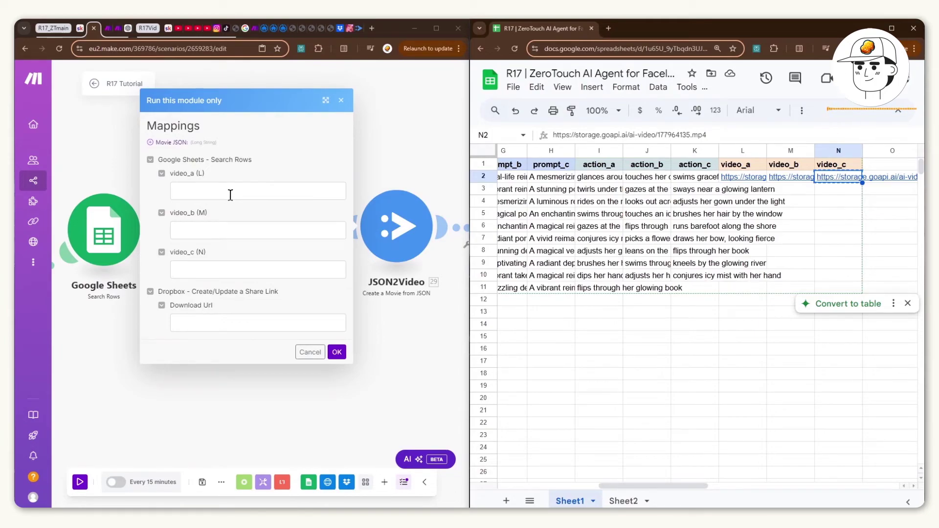
pyautogui.click(773, 203)
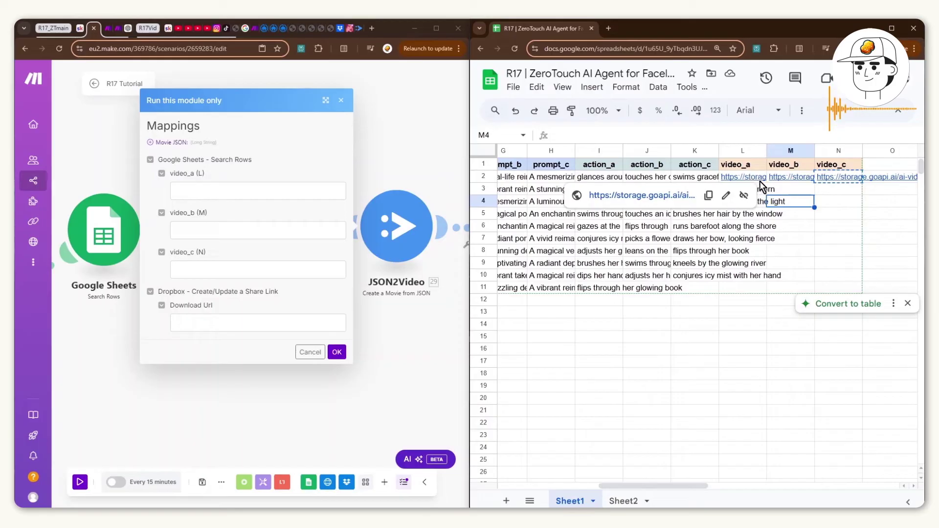
pyautogui.click(212, 319)
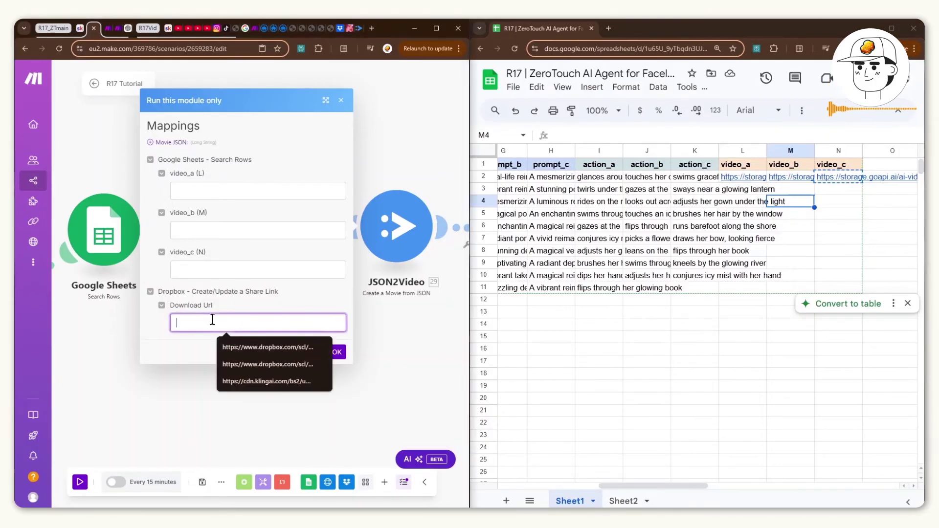
pyautogui.hotkey('ctrl', 'v')
pyautogui.moveTo(305, 322); pyautogui.dragTo(97, 327)
pyautogui.click(215, 323)
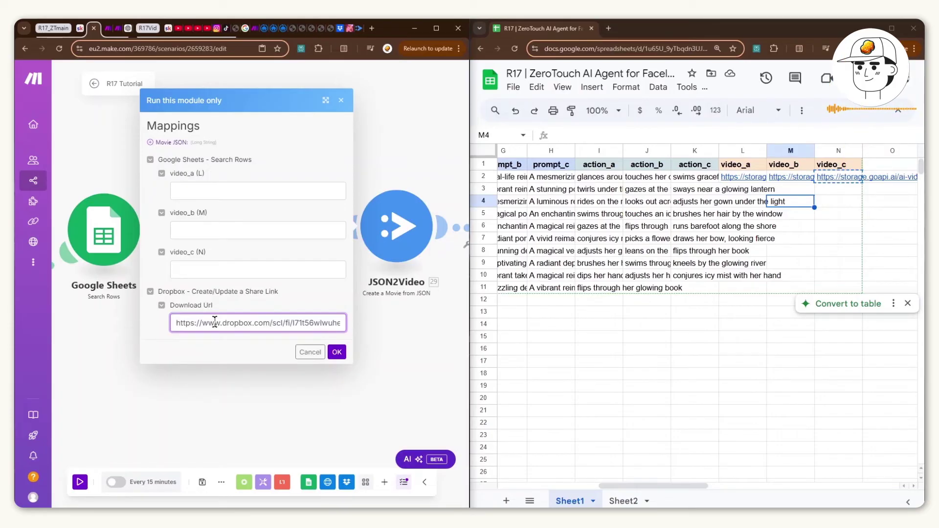
# Fill the video_a and video_b mappings with the URLs copied from cells L2 and M2 of the spreadsheet
pyautogui.click(220, 198)
pyautogui.click(699, 189)
pyautogui.click(746, 177)
pyautogui.hotkey('ctrl', 'c')
pyautogui.click(255, 195)
pyautogui.hotkey('ctrl', 'v')
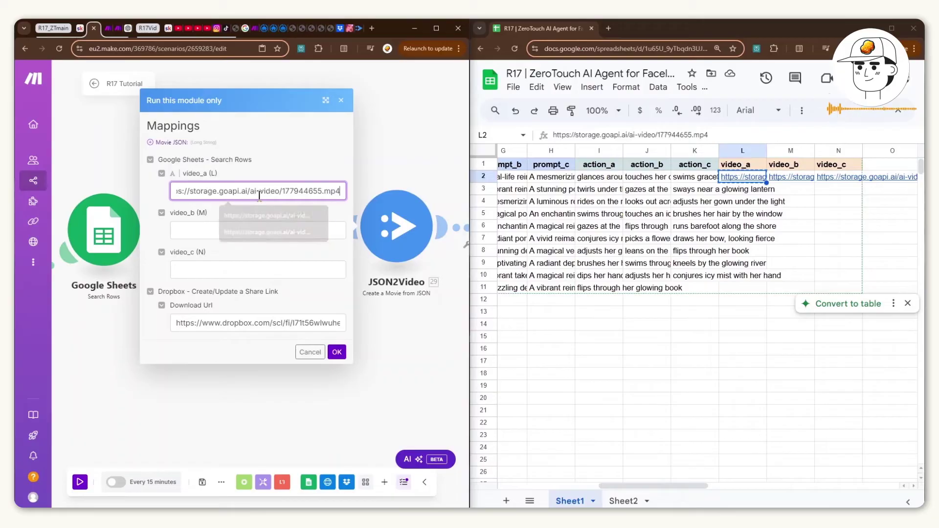
pyautogui.click(791, 177)
pyautogui.hotkey('ctrl', 'c')
pyautogui.click(296, 230)
pyautogui.hotkey('ctrl', 'v')
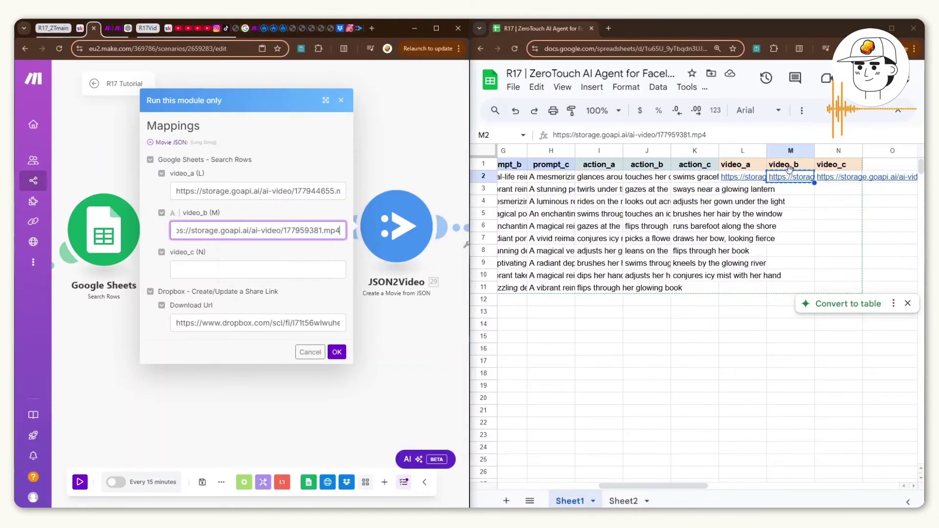
# Fill the video_c mapping with the URL from cell N2 and run the Create a Movie from JSON module
pyautogui.click(832, 177)
pyautogui.hotkey('ctrl', 'c')
pyautogui.click(240, 269)
pyautogui.hotkey('ctrl', 'v')
pyautogui.click(337, 352)
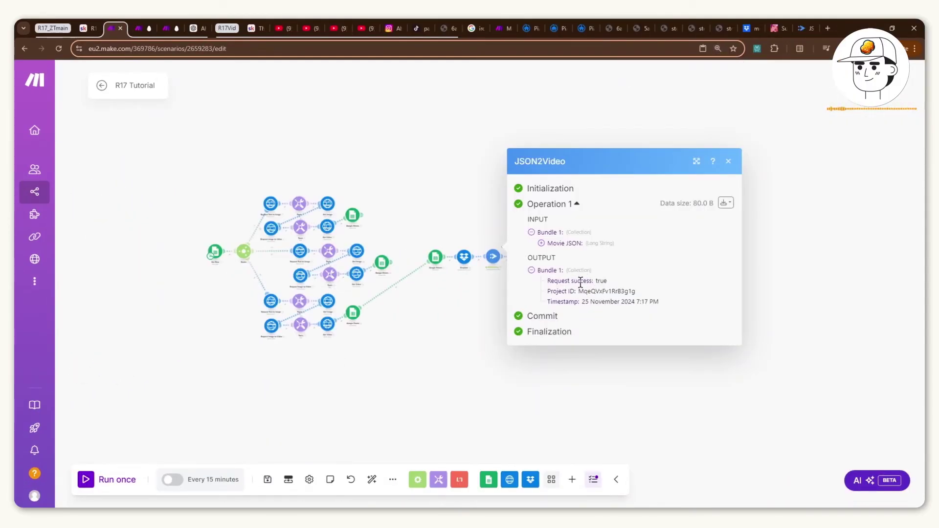
# Switch to the JSON2Video dashboard, find the newest job in the render logs and play its video
pyautogui.hotkey('ctrl', '9')
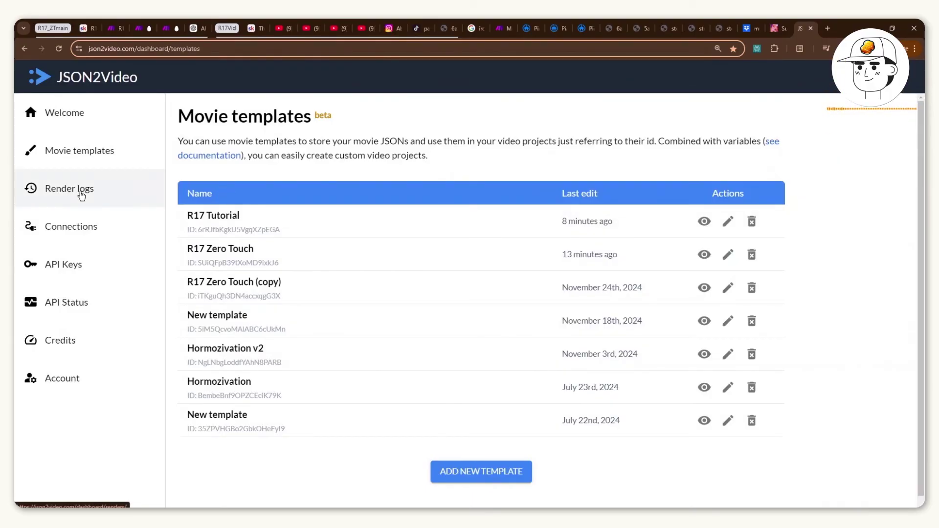
pyautogui.click(81, 195)
pyautogui.scroll(-2, 198, 238)
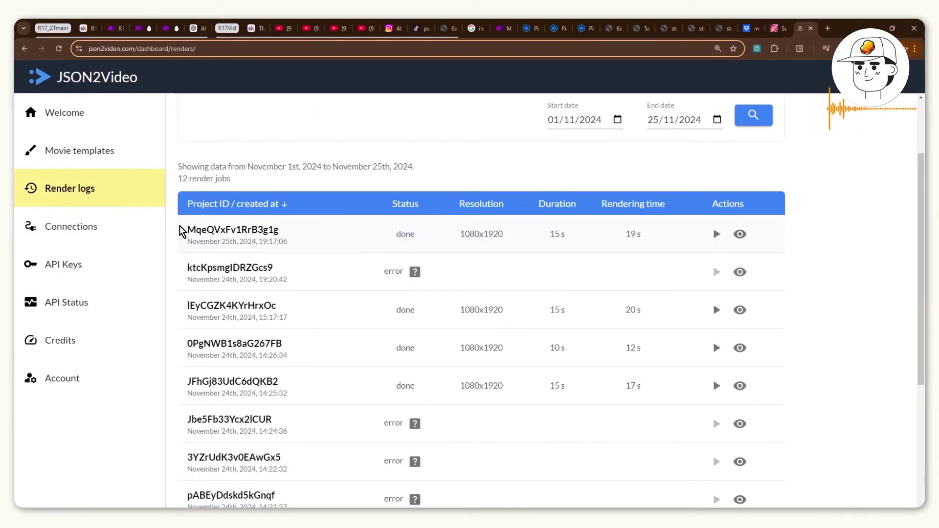
pyautogui.moveTo(180, 229); pyautogui.dragTo(308, 252)
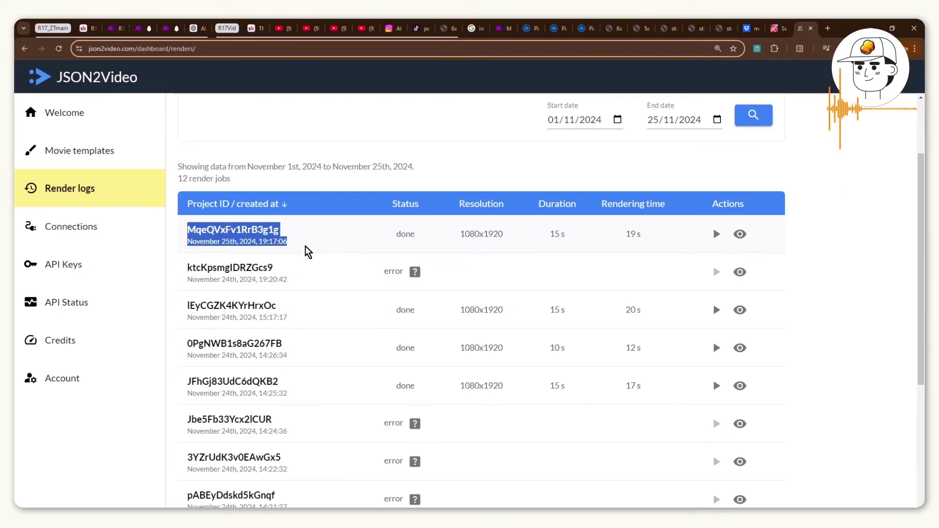
pyautogui.hotkey('ctrl', '+')
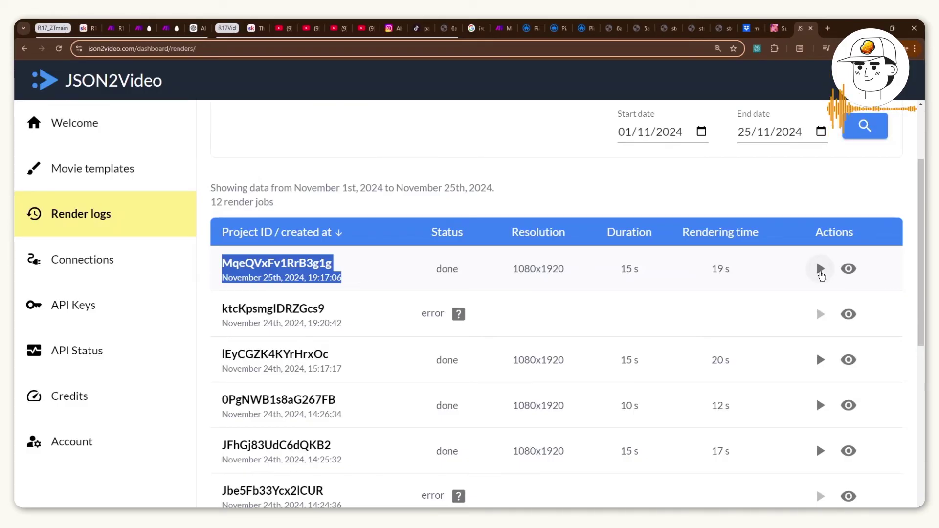
pyautogui.click(821, 270)
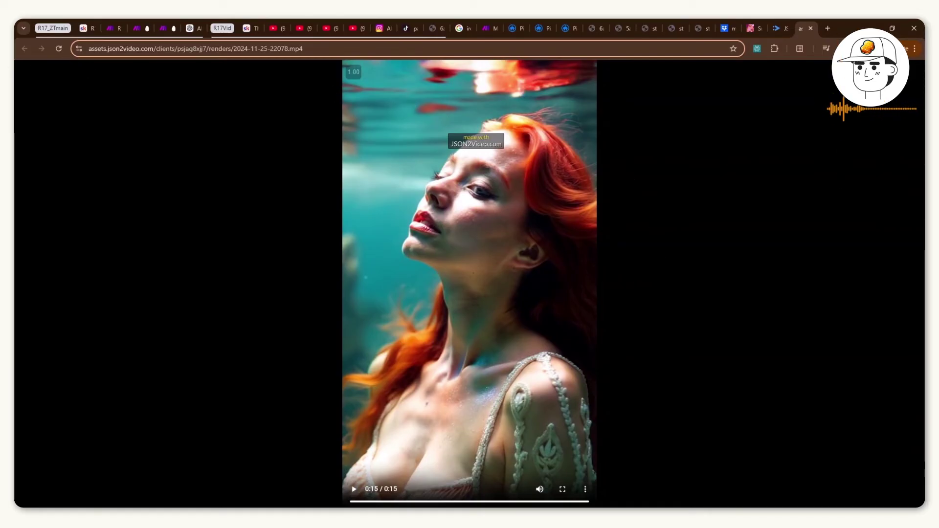
# Back in Make, add a Google Sheets Update a Row module after the Dropbox upload, using the R17 | ZeroTouch AI Agent for Faceless Videos spreadsheet
pyautogui.click(114, 28)
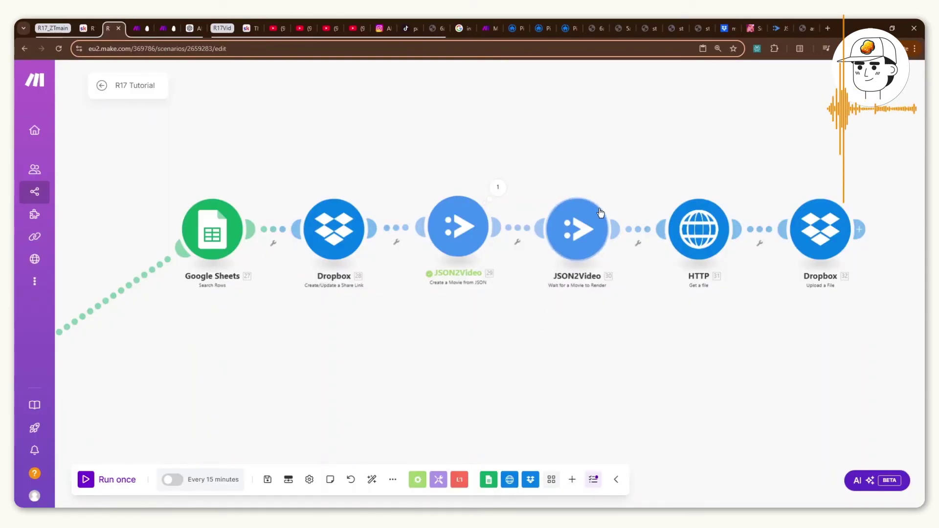
pyautogui.moveTo(870, 292); pyautogui.dragTo(632, 292)
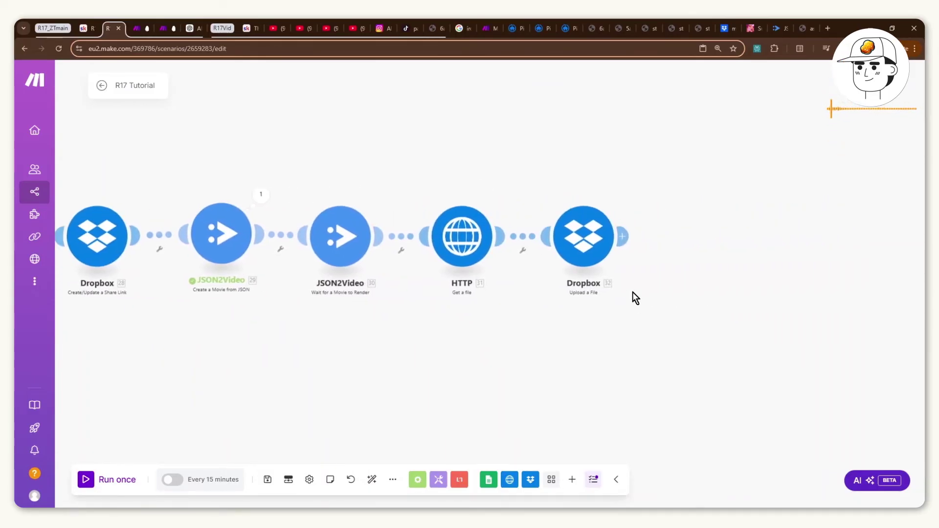
pyautogui.click(628, 237)
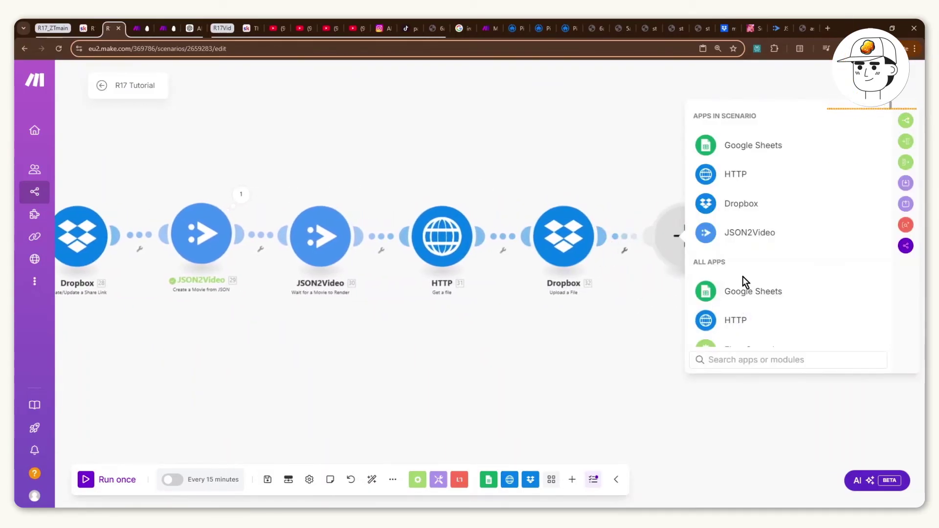
pyautogui.click(735, 359)
pyautogui.write('update a')
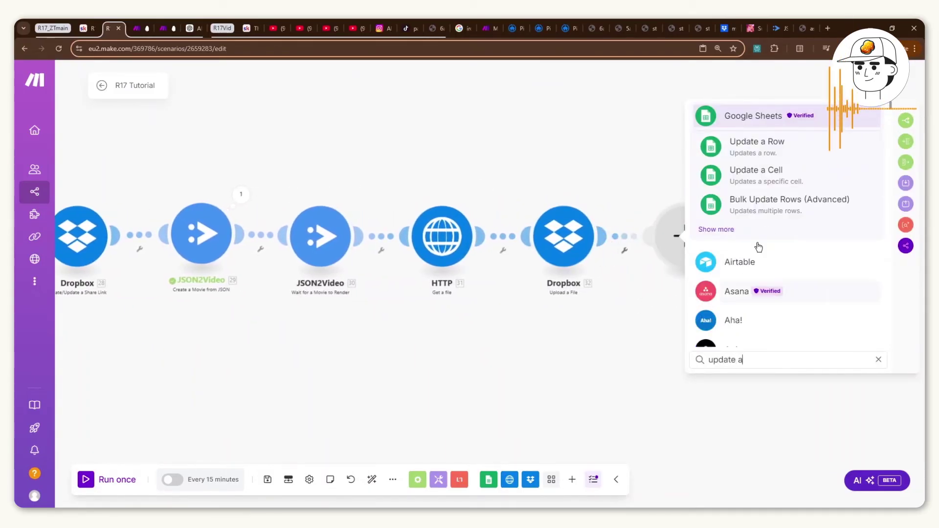
pyautogui.click(749, 142)
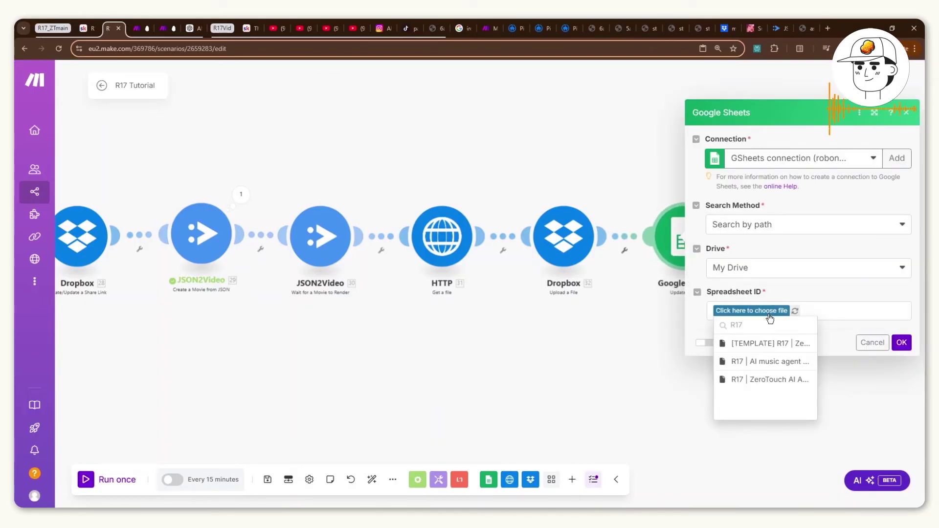
pyautogui.click(753, 380)
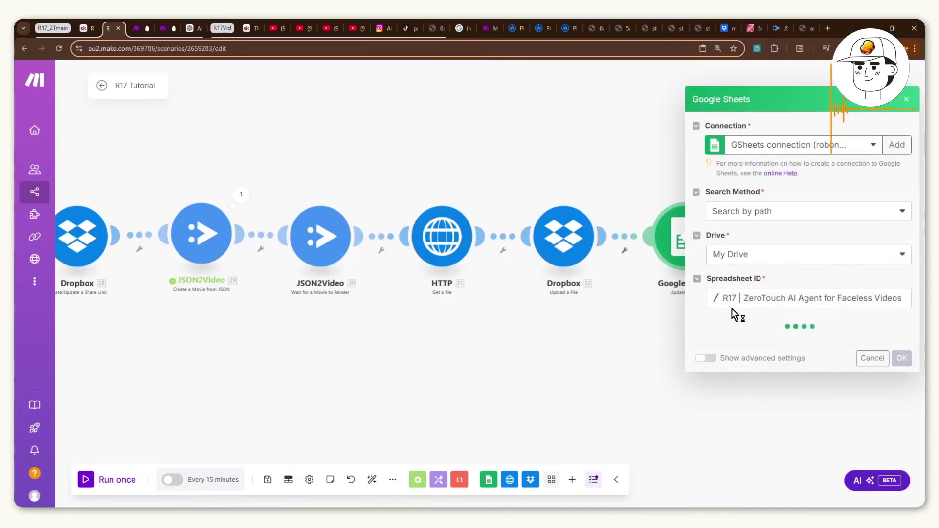
# Set the module's Sheet Name to Sheet1 and map Row number to the Get Row module's Row number
pyautogui.click(791, 366)
pyautogui.moveTo(706, 217); pyautogui.dragTo(705, 378)
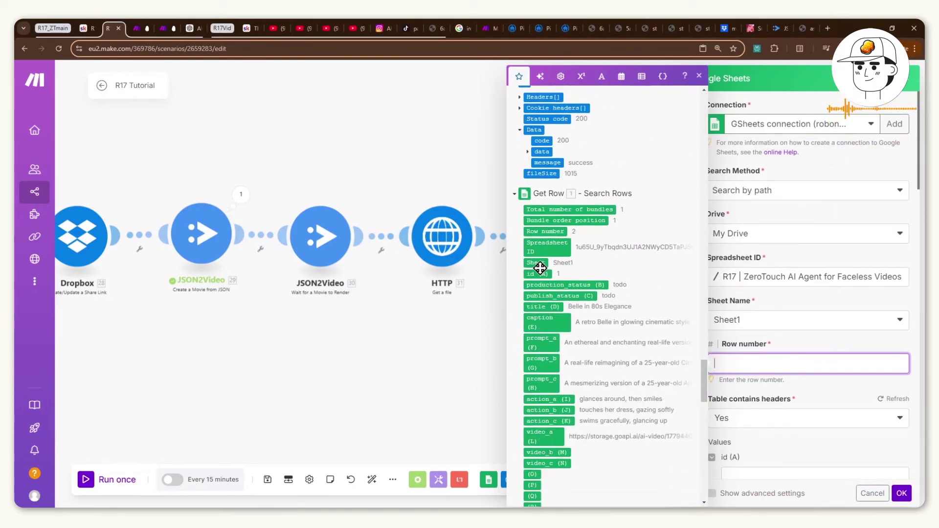
pyautogui.click(542, 230)
# Set production_status (B) to done and save the Update a Row module
pyautogui.scroll(-5, 844, 276)
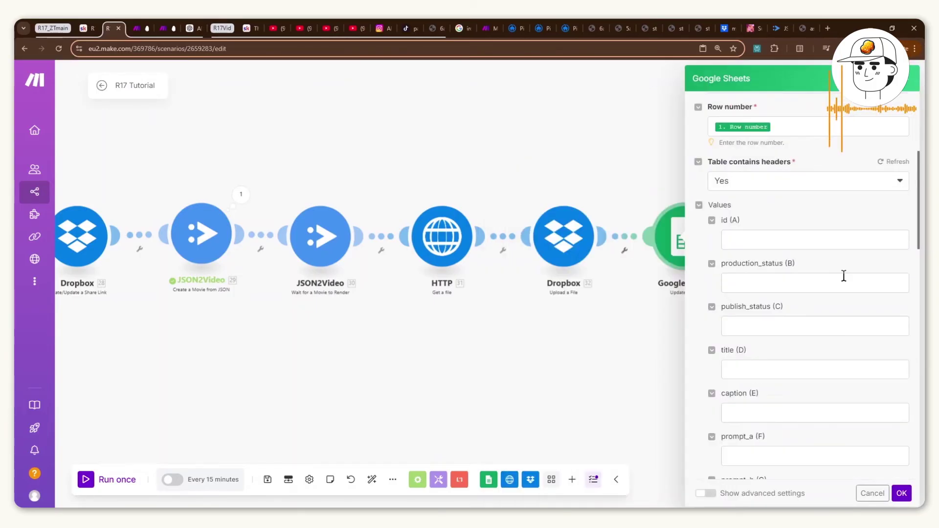
pyautogui.click(788, 288)
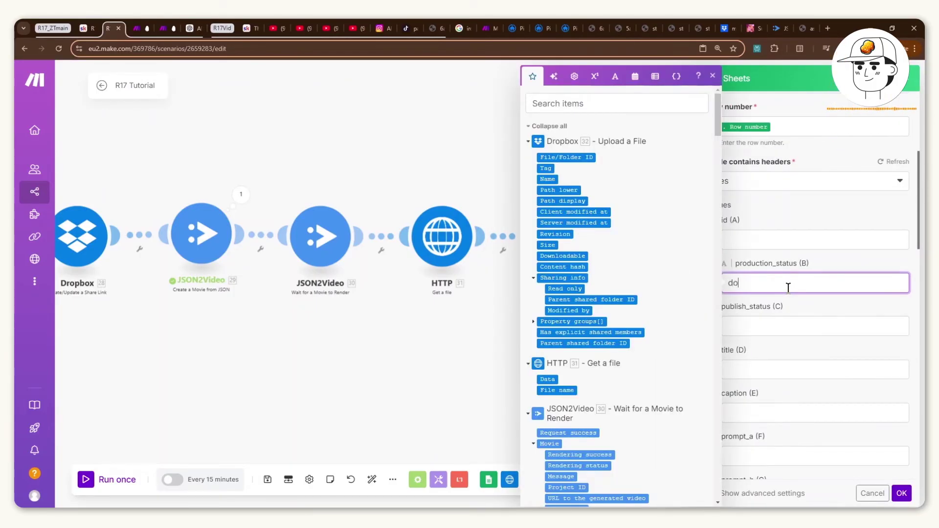
pyautogui.click(777, 265)
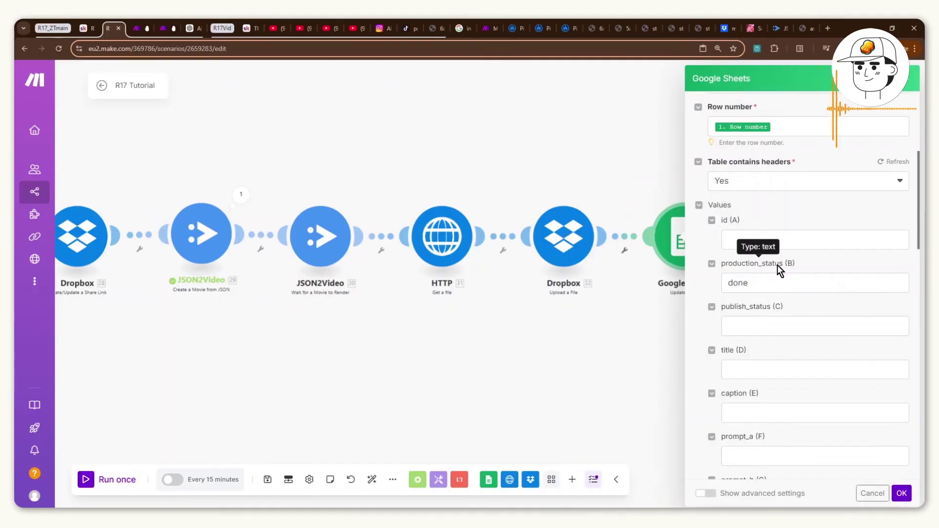
pyautogui.click(901, 497)
pyautogui.scroll(-3, 788, 289)
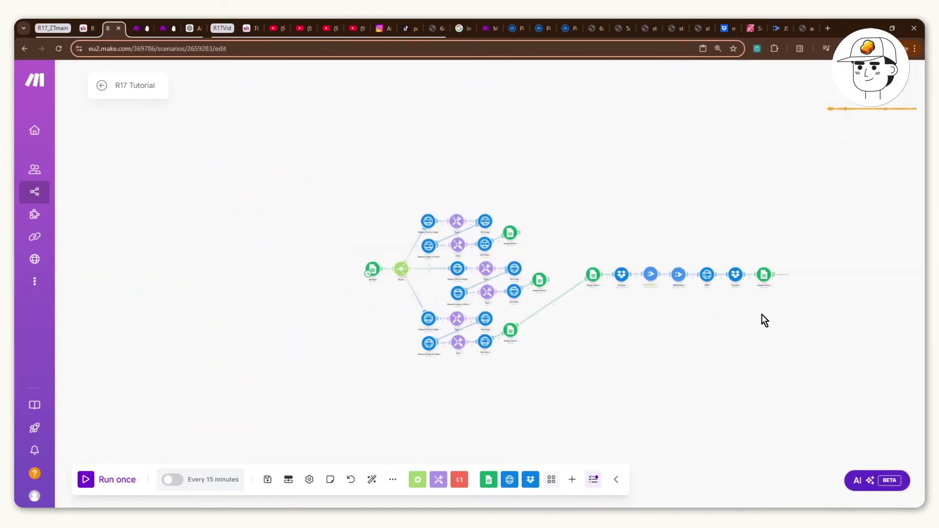
# Stack the Dropbox download, both JSON2Video modules and the HTTP module in a vertical column after the Google Sheets module
pyautogui.scroll(3, 649, 272)
pyautogui.moveTo(649, 272); pyautogui.dragTo(646, 195)
pyautogui.moveTo(692, 266); pyautogui.dragTo(646, 241)
pyautogui.moveTo(734, 266); pyautogui.dragTo(648, 283)
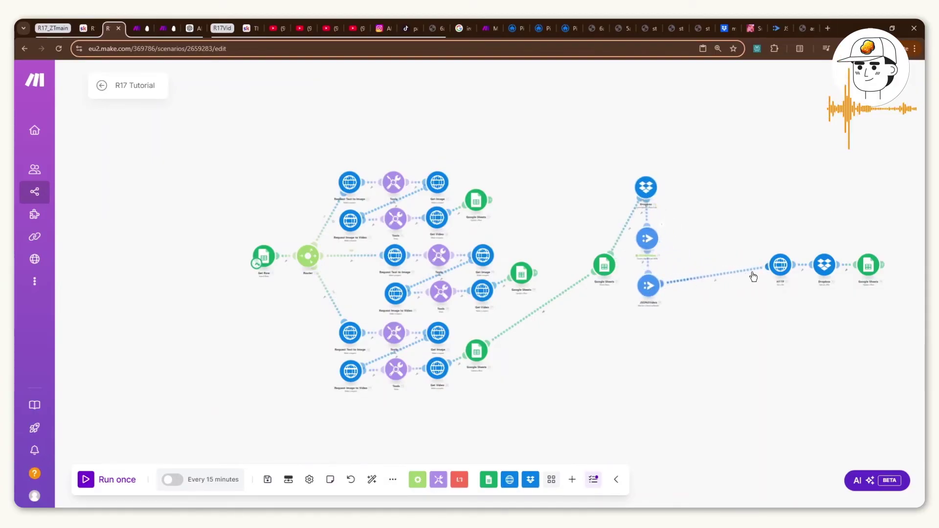
pyautogui.moveTo(781, 267); pyautogui.dragTo(641, 333)
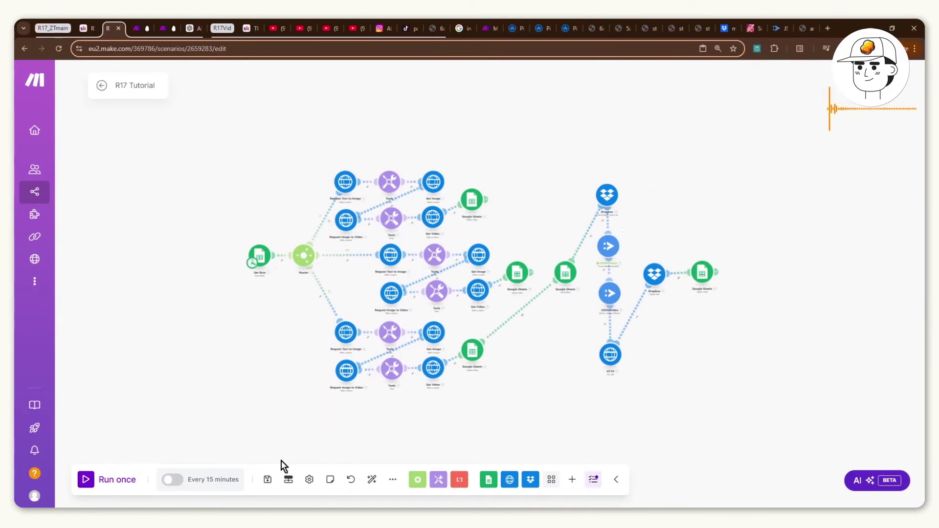
# Activate the R17 Tutorial scenario's schedule and set it to run every day
pyautogui.click(172, 480)
pyautogui.click(320, 201)
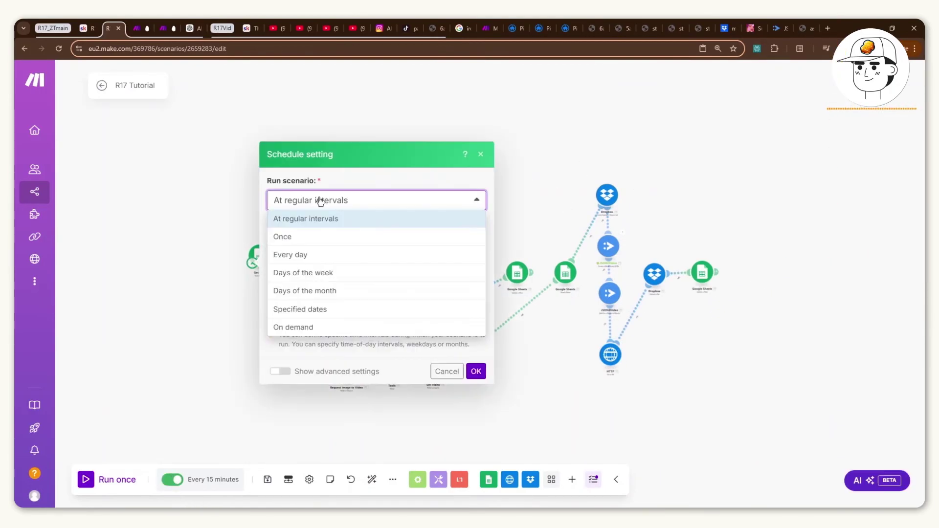
pyautogui.click(321, 254)
pyautogui.click(476, 336)
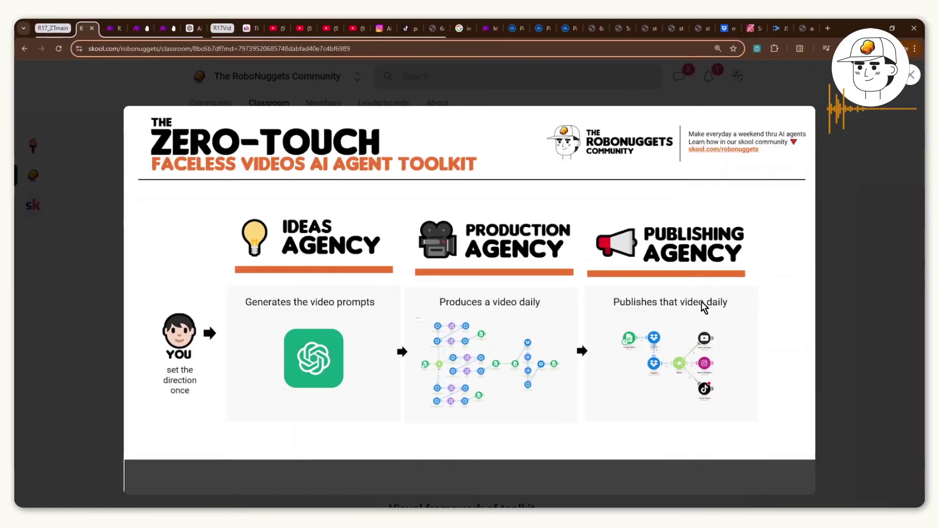
# Switch to the R17 - ZeroTouch AI Agent v2.0 (Full Agency) scenario and examine its Instagram, YouTube and TikTok publishing modules
pyautogui.hotkey('ctrl', '4')
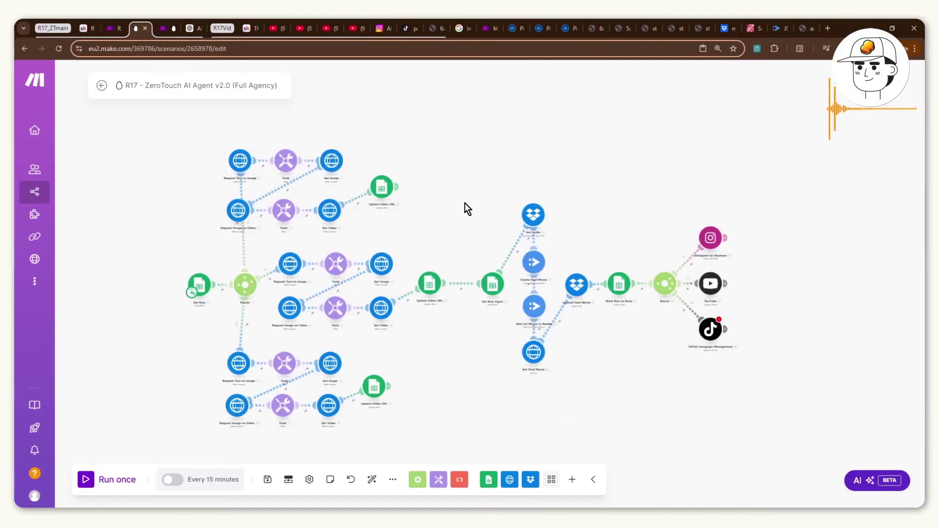
pyautogui.moveTo(803, 206); pyautogui.dragTo(608, 389)
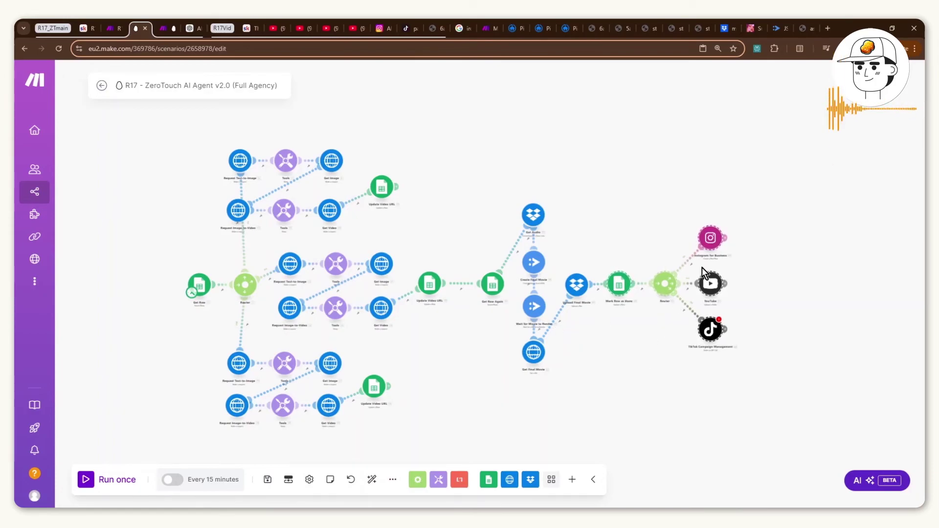
pyautogui.hotkey('ctrl', 'Tab')
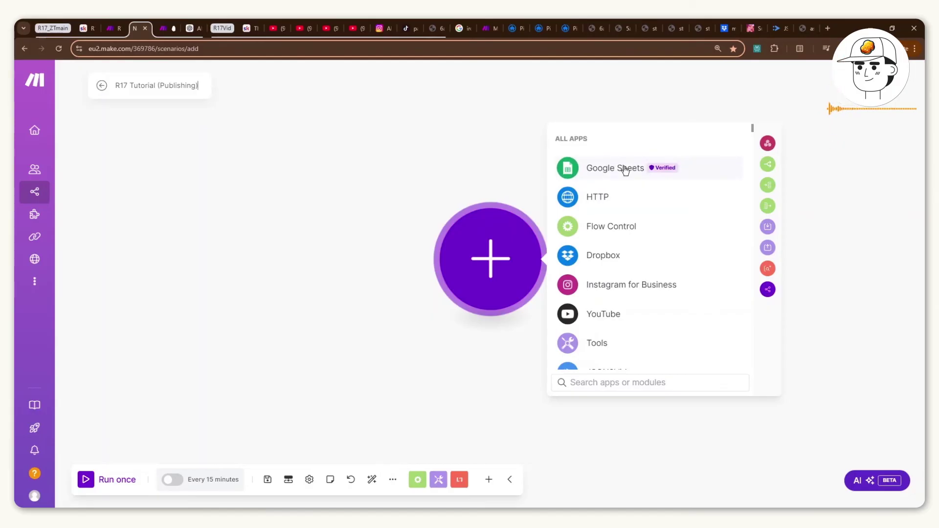
# Start the R17 Tutorial (Publishing) scenario with a Google Sheets Search Rows module using the R17 | ZeroTouch AI Agent for Faceless Videos spreadsheet
pyautogui.click(625, 169)
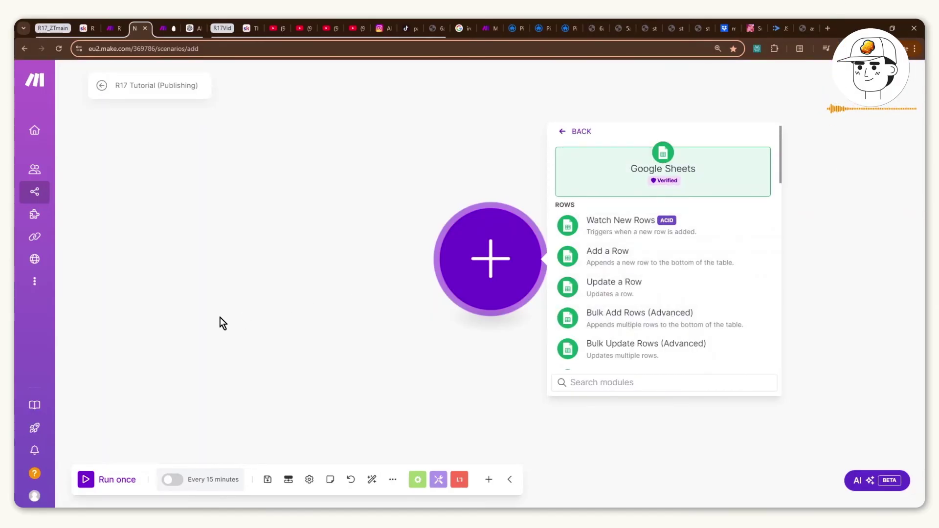
pyautogui.write('earch')
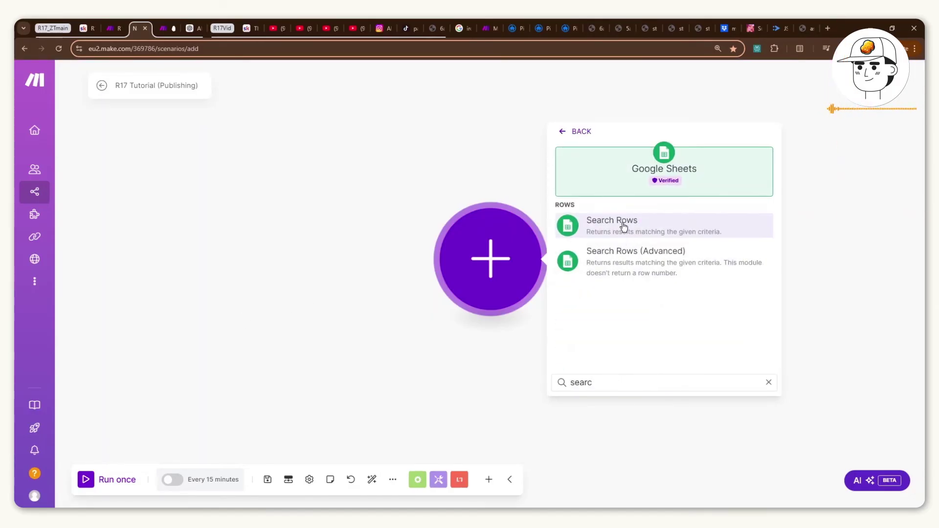
pyautogui.click(621, 224)
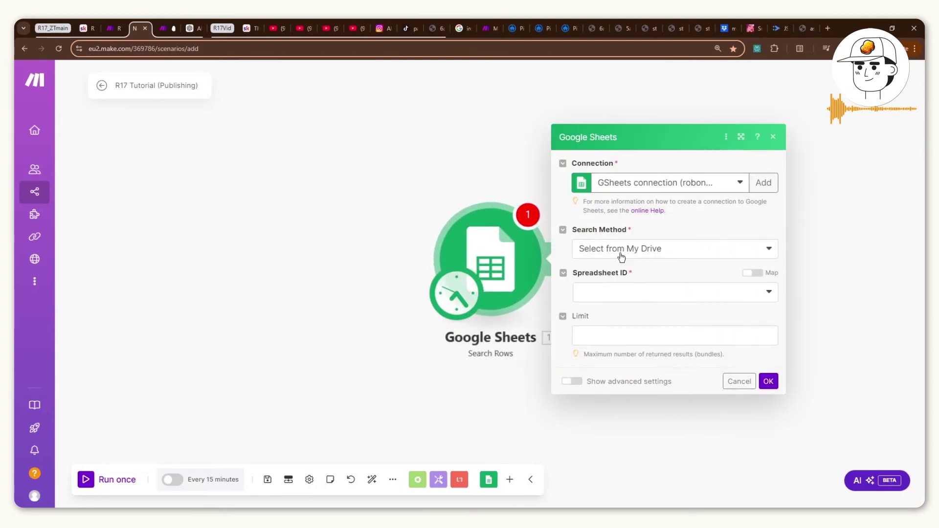
pyautogui.click(602, 249)
pyautogui.click(615, 292)
pyautogui.write('r17')
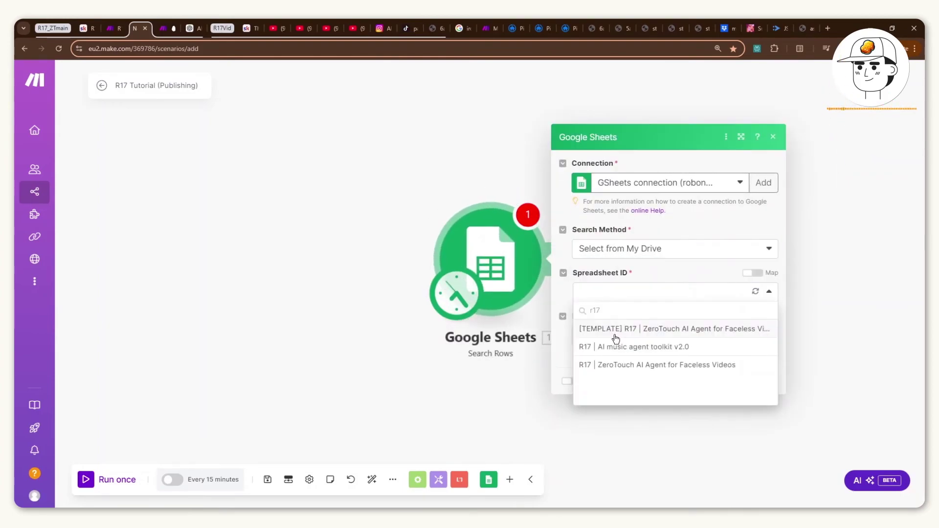
pyautogui.click(607, 365)
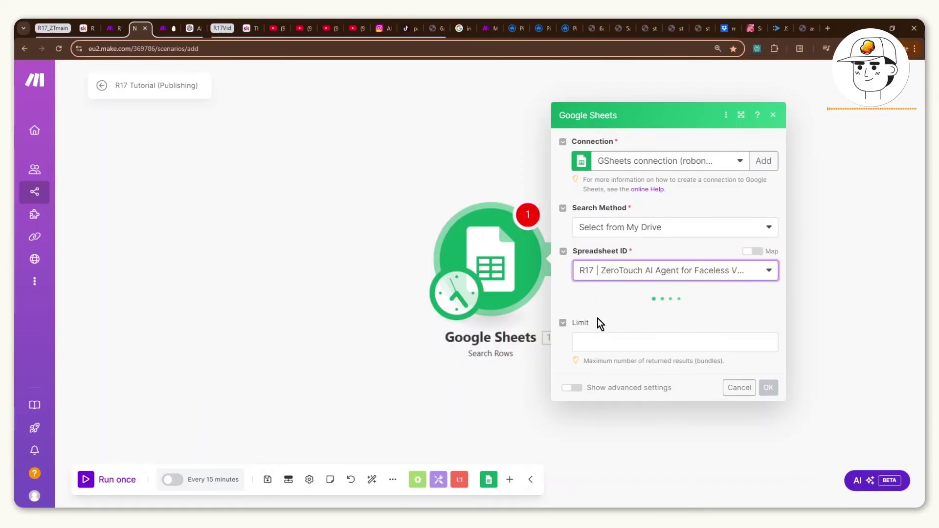
# Filter the searched rows to publish_status (C) equal to todo and production_status (B) equal to done
pyautogui.scroll(-3, 631, 342)
pyautogui.click(617, 278)
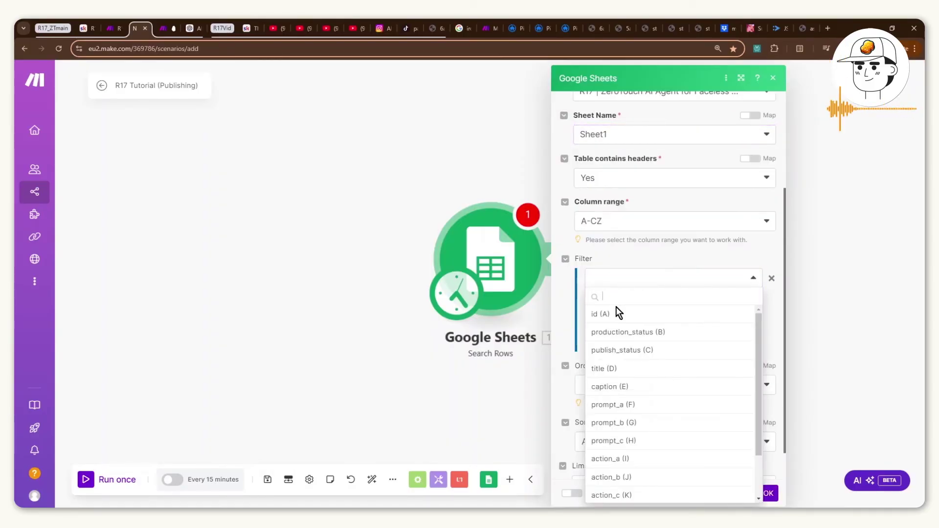
pyautogui.click(625, 351)
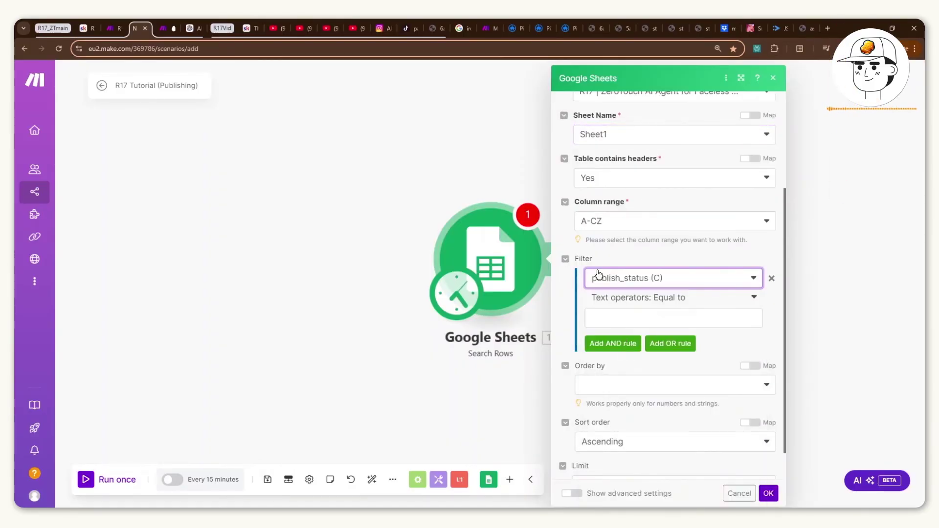
pyautogui.click(604, 320)
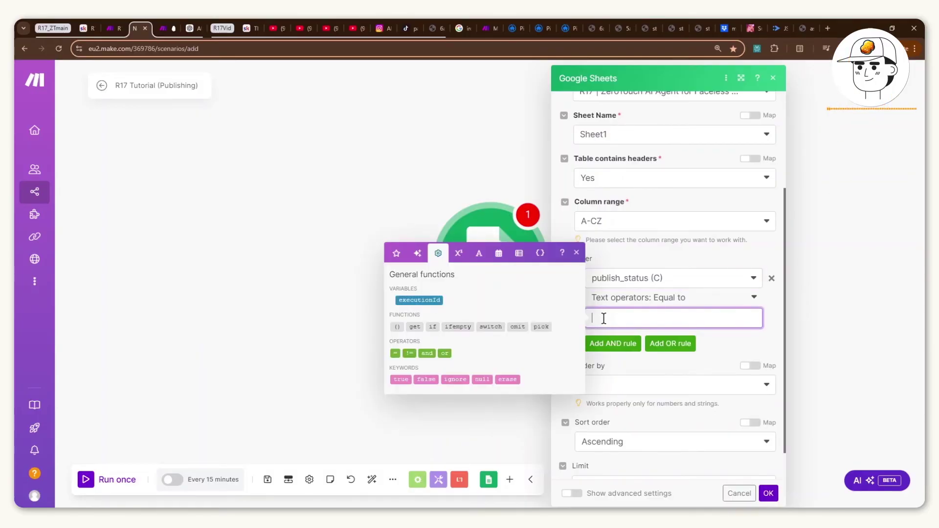
pyautogui.click(613, 343)
pyautogui.click(609, 362)
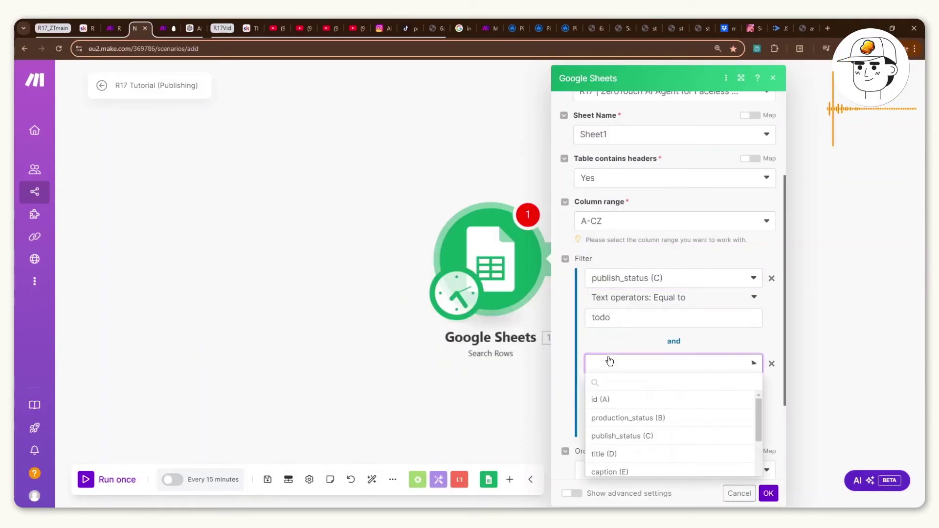
pyautogui.click(604, 417)
pyautogui.click(604, 404)
pyautogui.write('done')
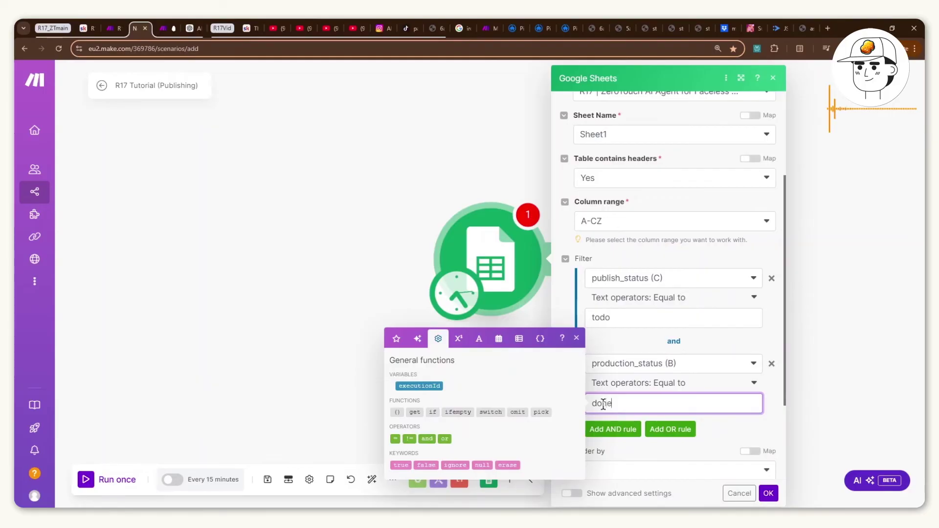
# Order the results by Row number with field type Number, limit them to 1 and save the Search Rows module
pyautogui.scroll(-3, 657, 410)
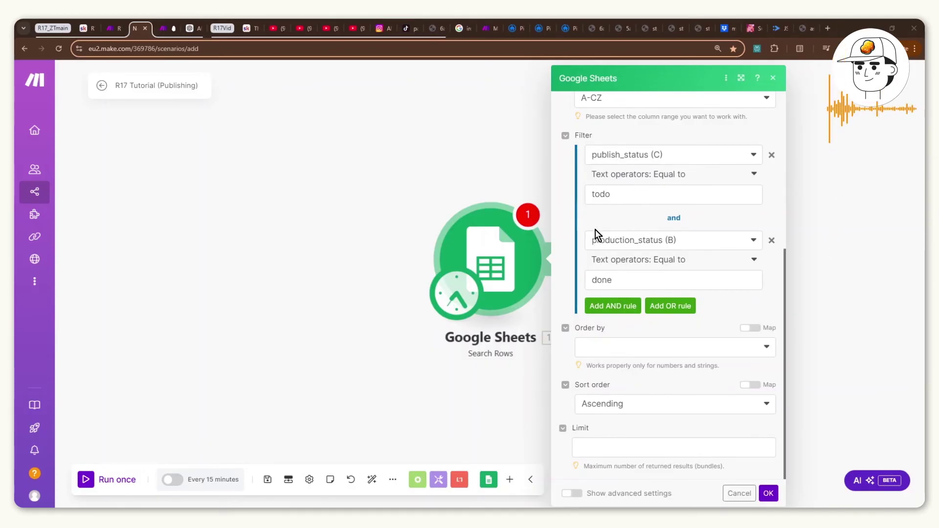
pyautogui.click(605, 344)
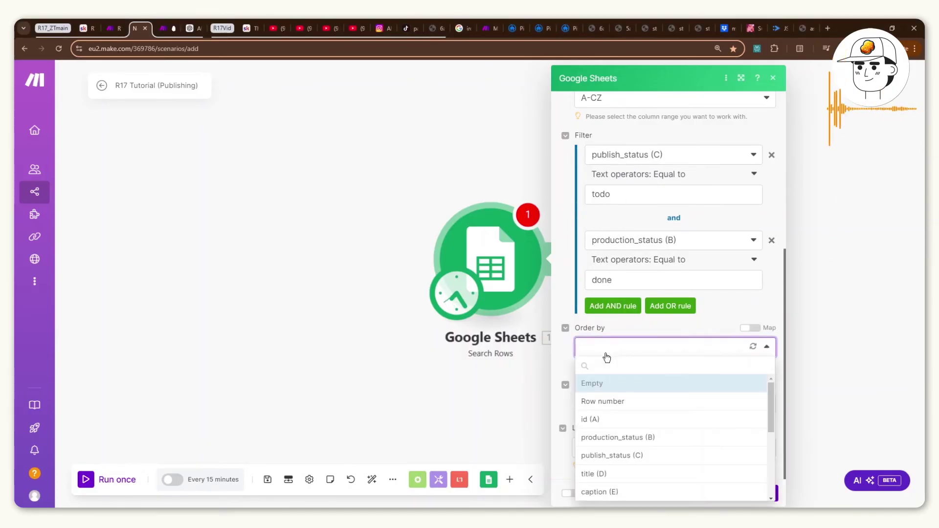
pyautogui.click(599, 404)
pyautogui.click(604, 428)
pyautogui.scroll(-1, 612, 407)
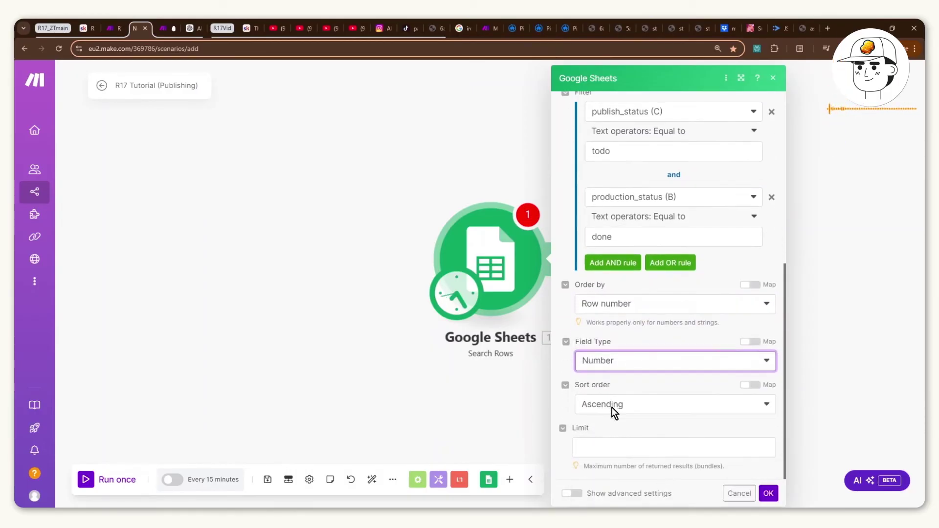
pyautogui.click(667, 446)
pyautogui.write('1')
pyautogui.click(758, 497)
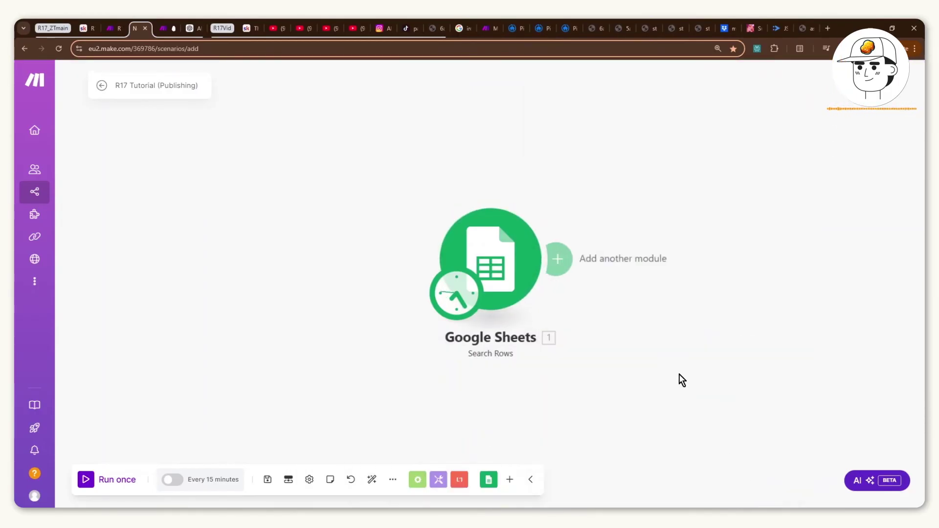
# Add a Dropbox Download a File module after Search Rows and select 1.mp4 from the R17_ZeroTouch_AI_Agent folder
pyautogui.write('download')
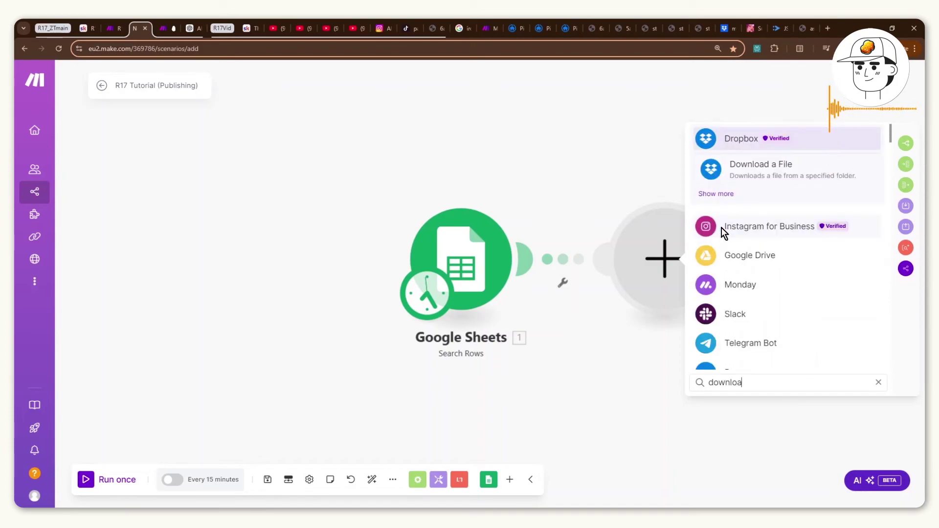
pyautogui.click(761, 178)
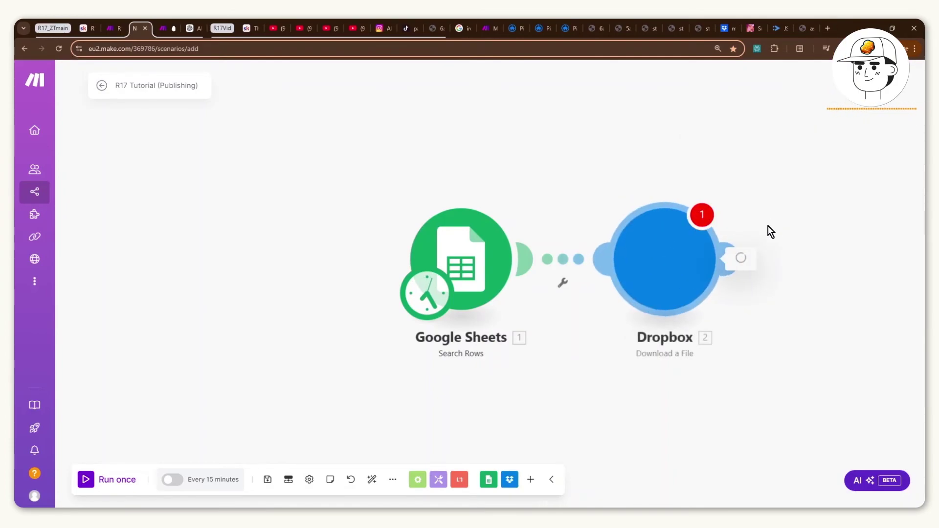
pyautogui.click(732, 277)
pyautogui.click(732, 306)
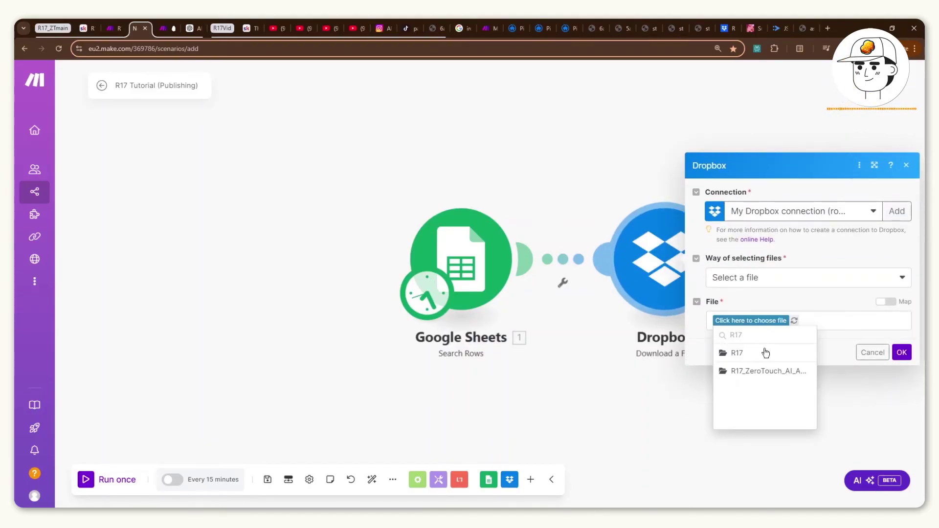
pyautogui.click(763, 369)
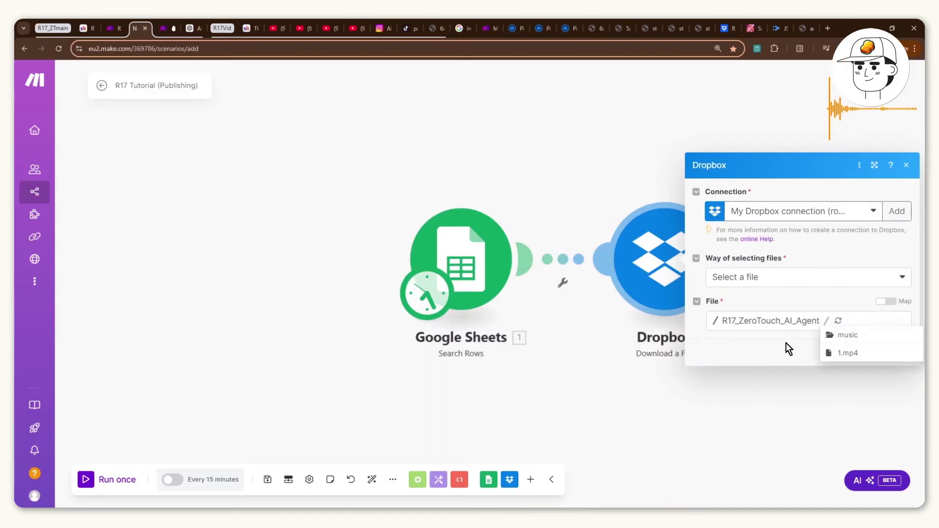
pyautogui.click(842, 353)
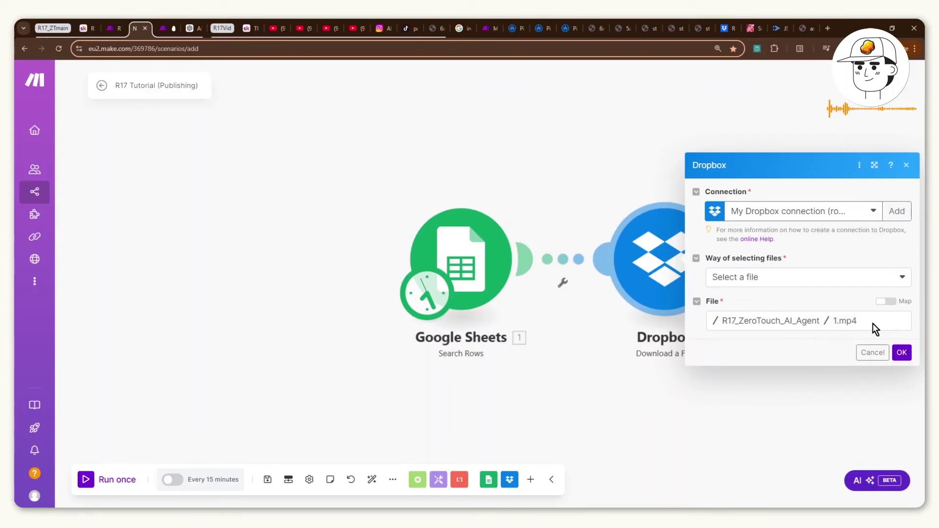
# Make the download path mappable, replace the file name 1 with the Search Rows id (A), and save the module
pyautogui.click(885, 302)
pyautogui.click(817, 320)
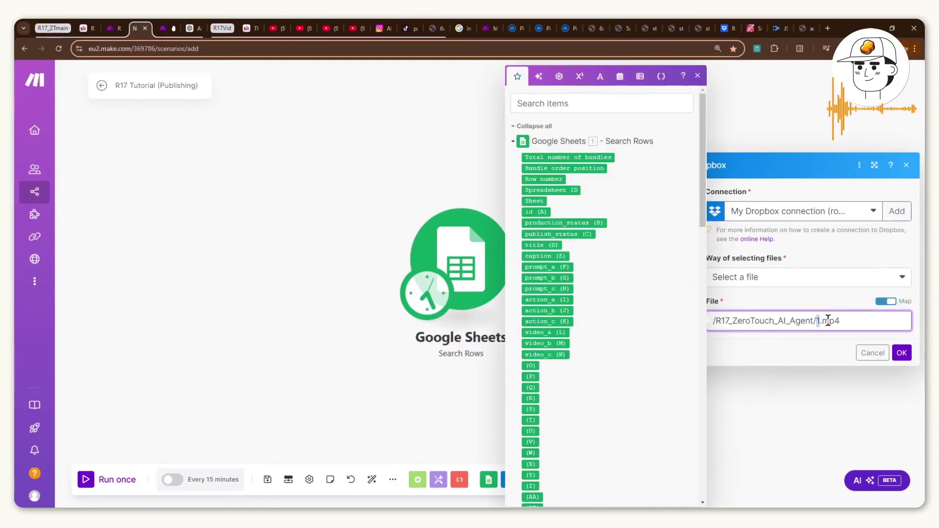
pyautogui.press('BackSpace')
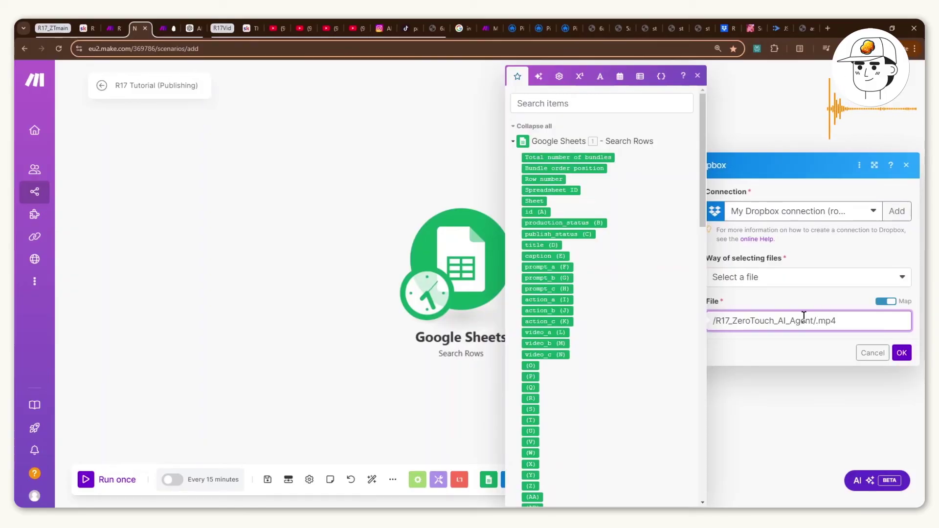
pyautogui.click(541, 212)
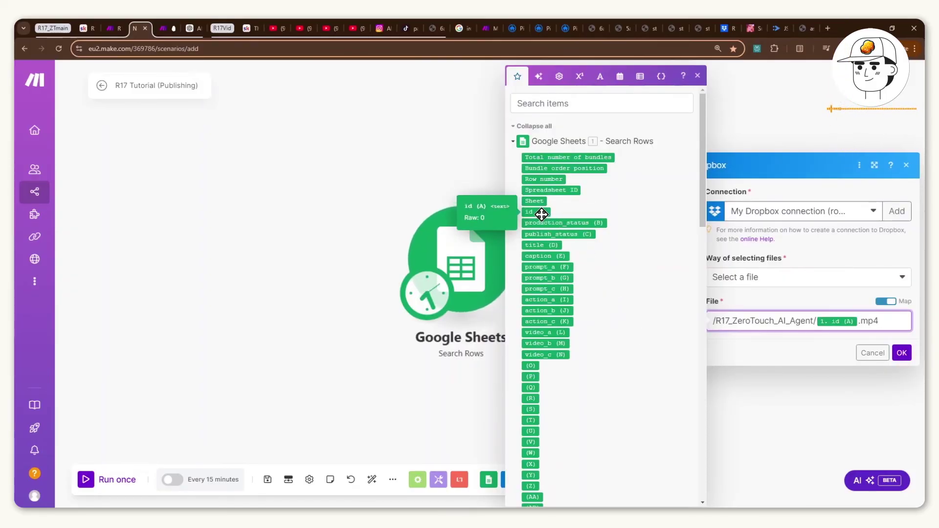
pyautogui.click(901, 352)
# Add a Dropbox Create/Update a Share Link module after the download and set it to select a file/folder
pyautogui.click(730, 258)
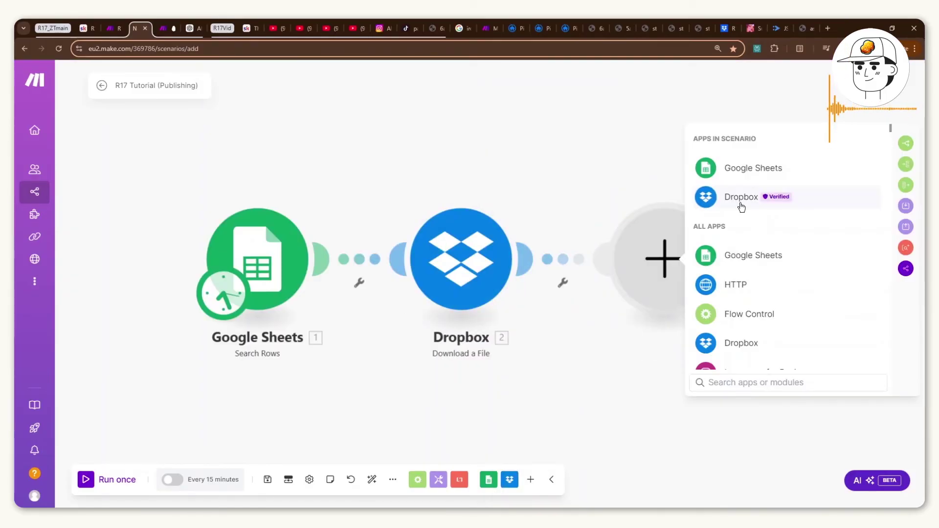
pyautogui.write('drop')
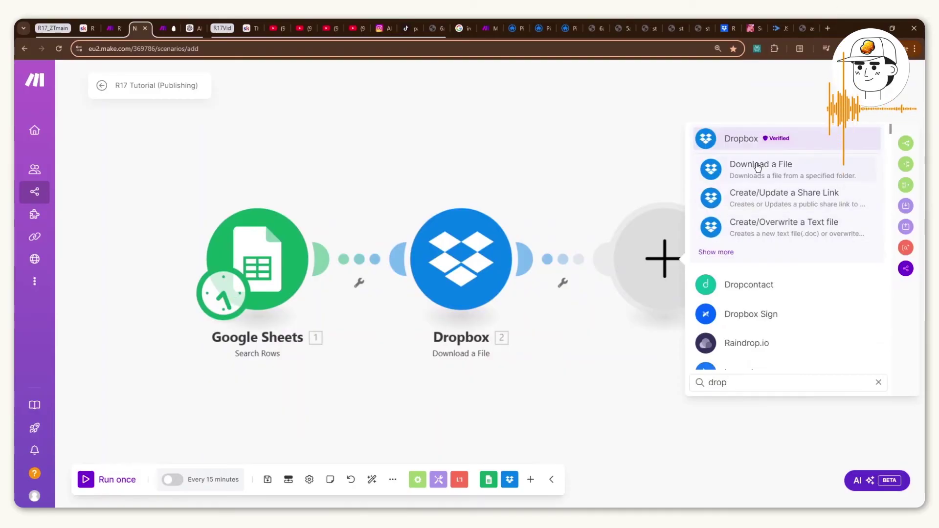
pyautogui.click(764, 198)
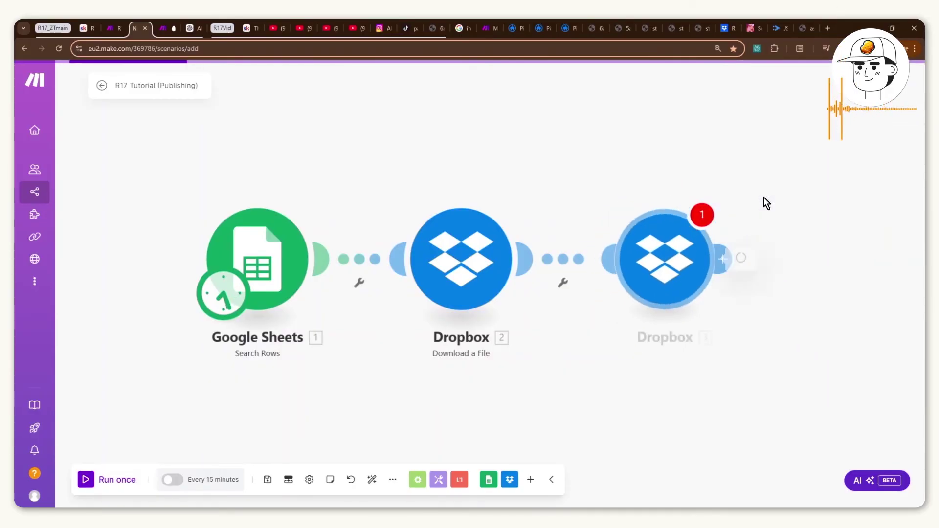
pyautogui.click(742, 191)
pyautogui.click(746, 227)
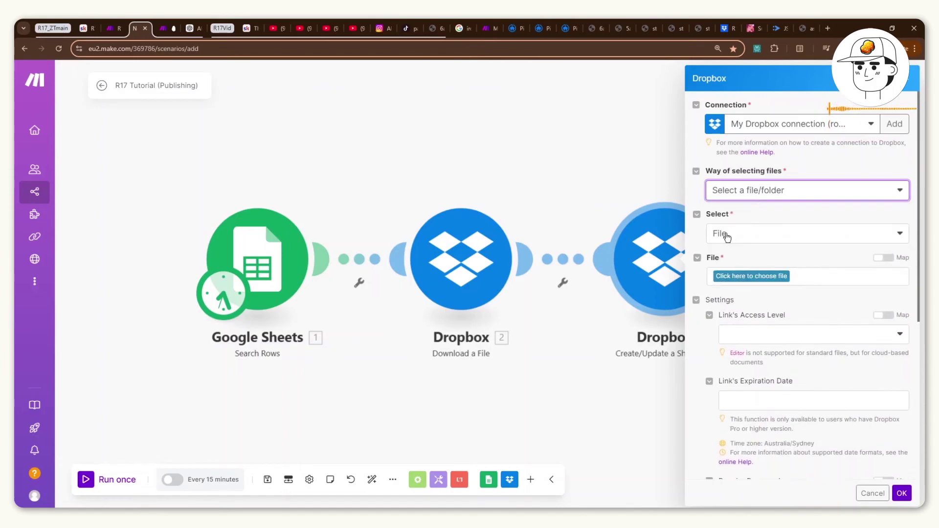
# Map the share link's File to /R17_ZeroTouch_AI_Agent/ followed by the Search Rows id (A) and .mp4
pyautogui.click(745, 270)
pyautogui.click(857, 290)
pyautogui.click(882, 259)
pyautogui.click(831, 274)
pyautogui.click(537, 269)
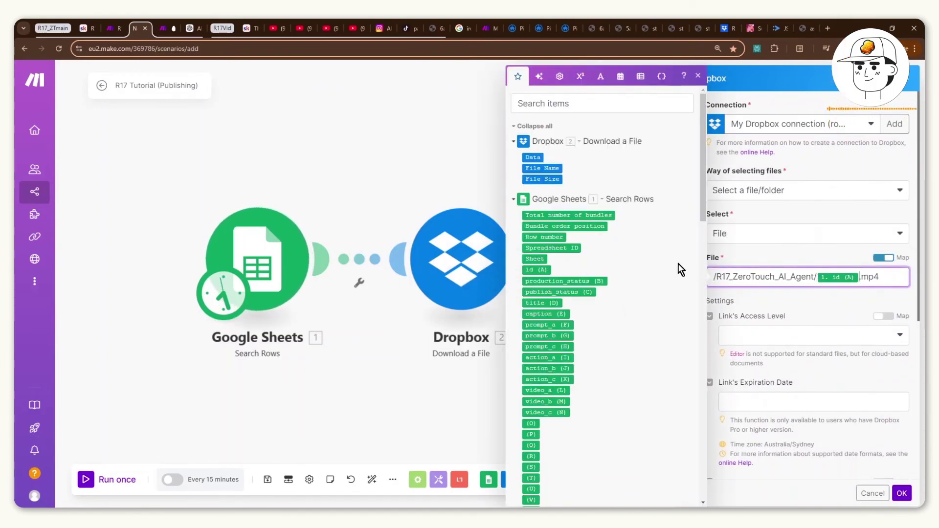
# Leave the share link's optional settings empty and save the Create/Update a Share Link module
pyautogui.click(755, 304)
pyautogui.click(772, 335)
pyautogui.click(763, 407)
pyautogui.scroll(-5, 763, 364)
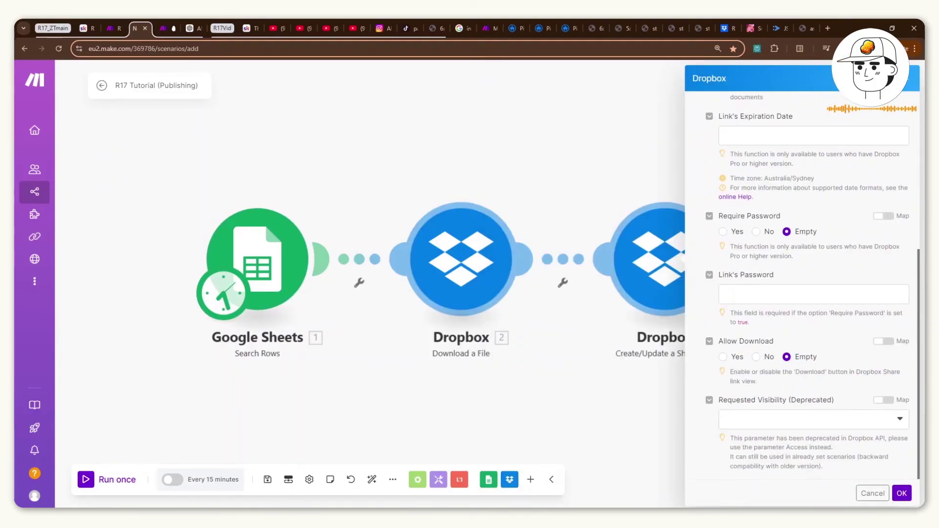
pyautogui.click(901, 492)
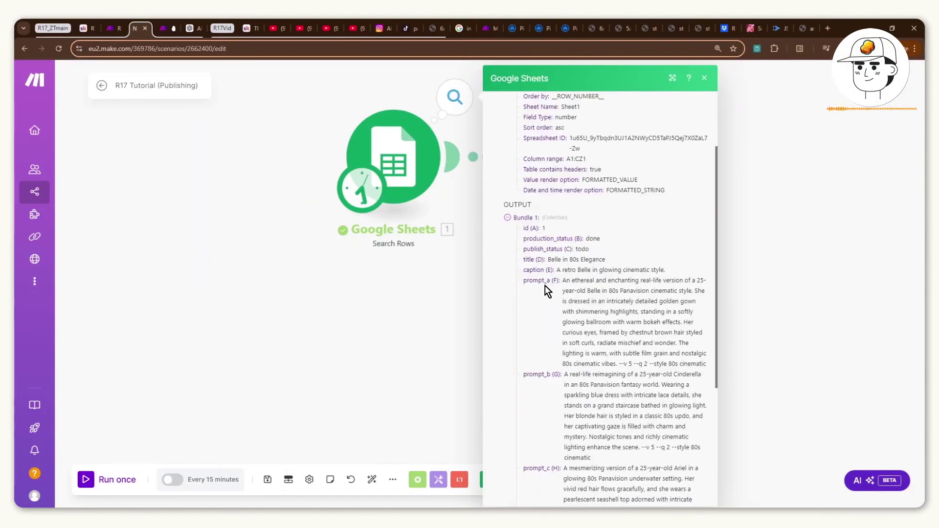
# Examine the Search Rows output bundle and compare it with the production_status and publish_status columns in the Google Sheet
pyautogui.scroll(-2, 540, 283)
pyautogui.moveTo(523, 133); pyautogui.dragTo(628, 428)
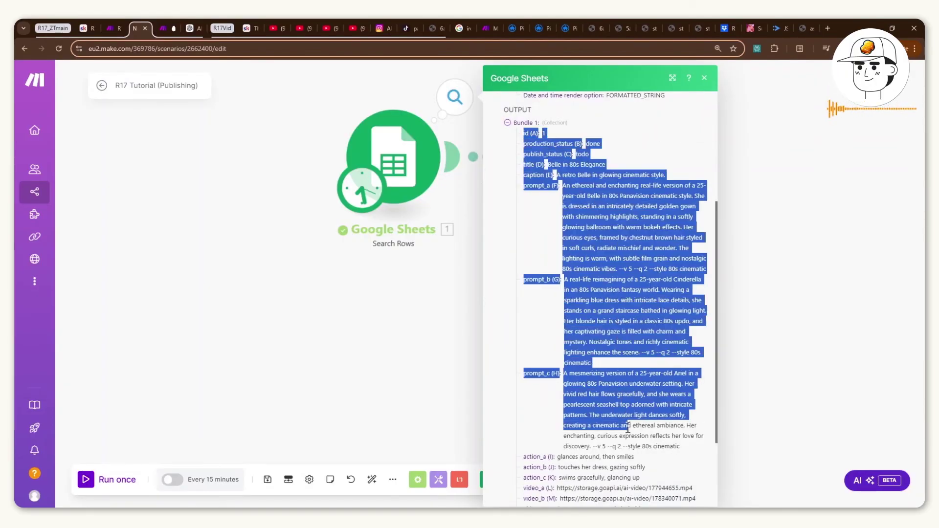
pyautogui.hotkey('alt', 'Tab')
pyautogui.moveTo(59, 179); pyautogui.dragTo(801, 196)
pyautogui.moveTo(157, 164); pyautogui.dragTo(163, 180)
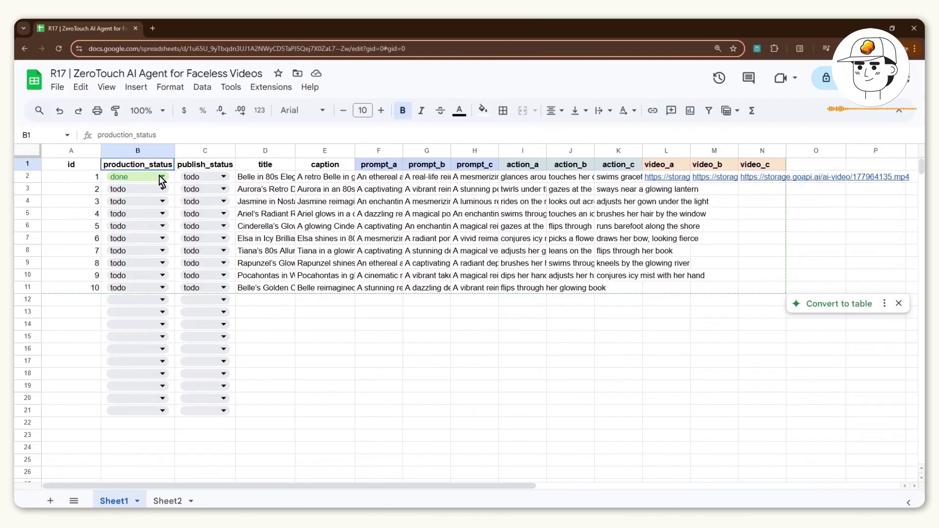
pyautogui.moveTo(218, 167); pyautogui.dragTo(222, 182)
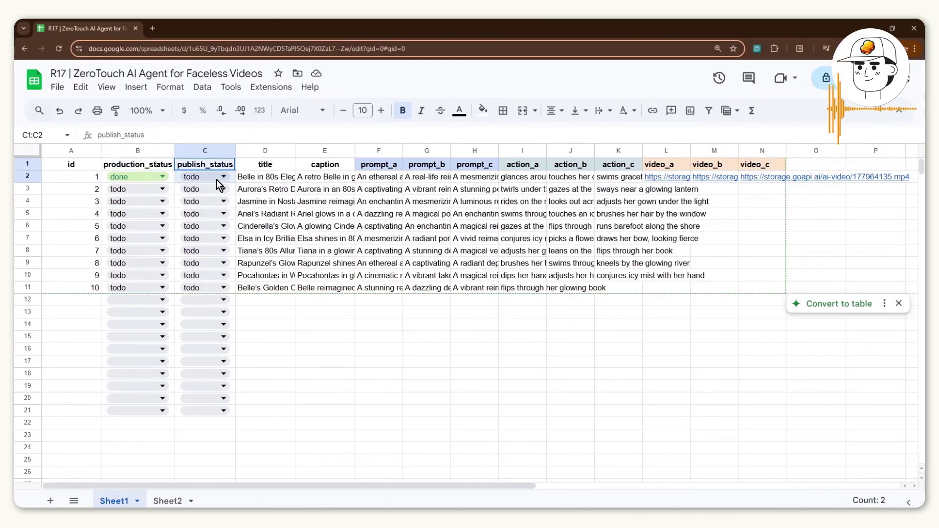
# Return to the Make scenario and check the title and caption in the Search Rows output
pyautogui.hotkey('alt', 'Tab')
pyautogui.scroll(-5, 602, 299)
pyautogui.scroll(5, 603, 299)
pyautogui.moveTo(530, 289); pyautogui.dragTo(679, 301)
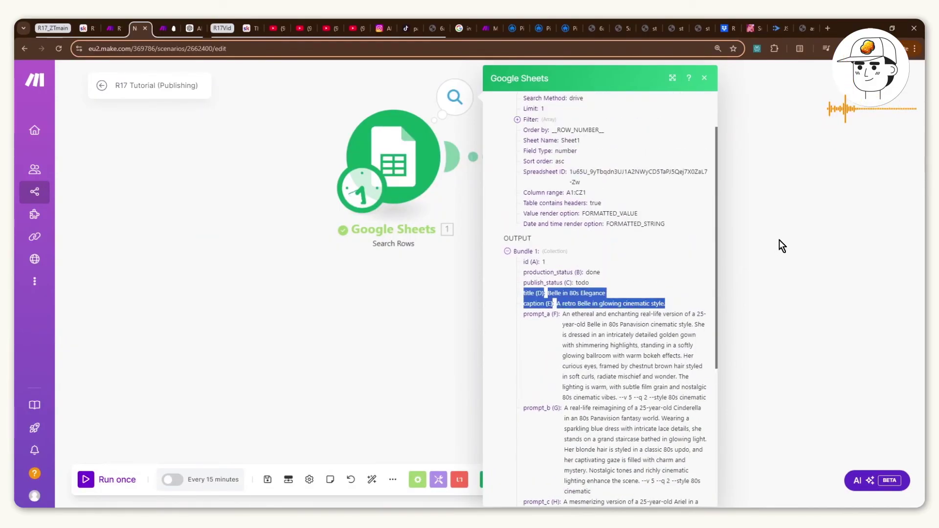
# Inspect the file data output by Download a File and the Download Url output by the share link module
pyautogui.click(643, 96)
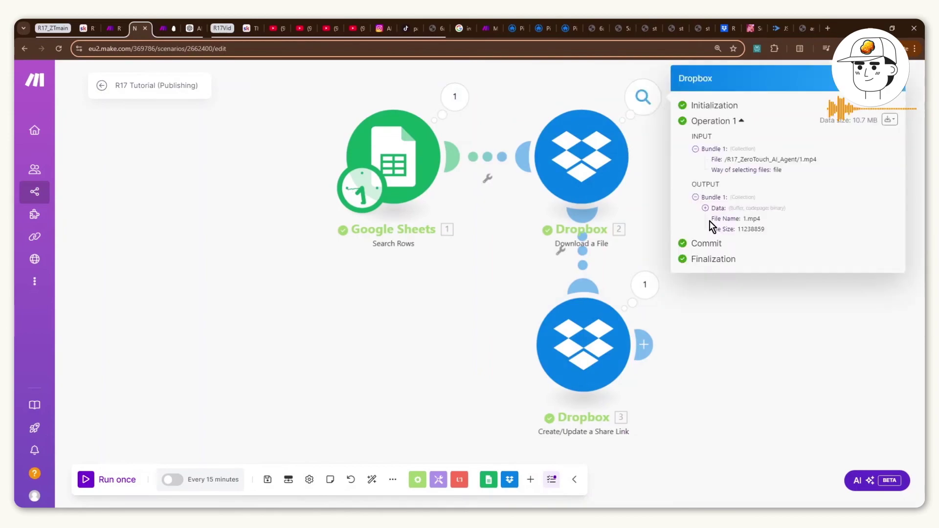
pyautogui.click(705, 210)
pyautogui.moveTo(713, 221); pyautogui.dragTo(782, 289)
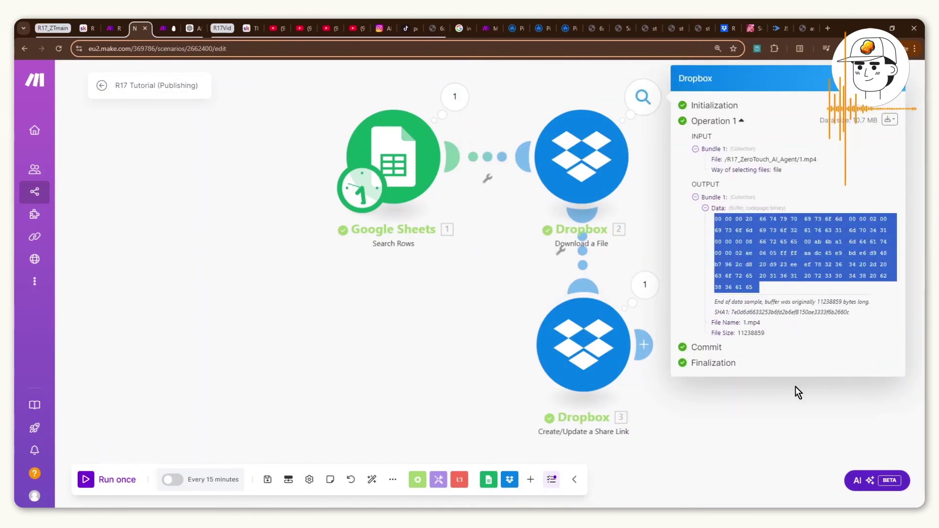
pyautogui.click(643, 286)
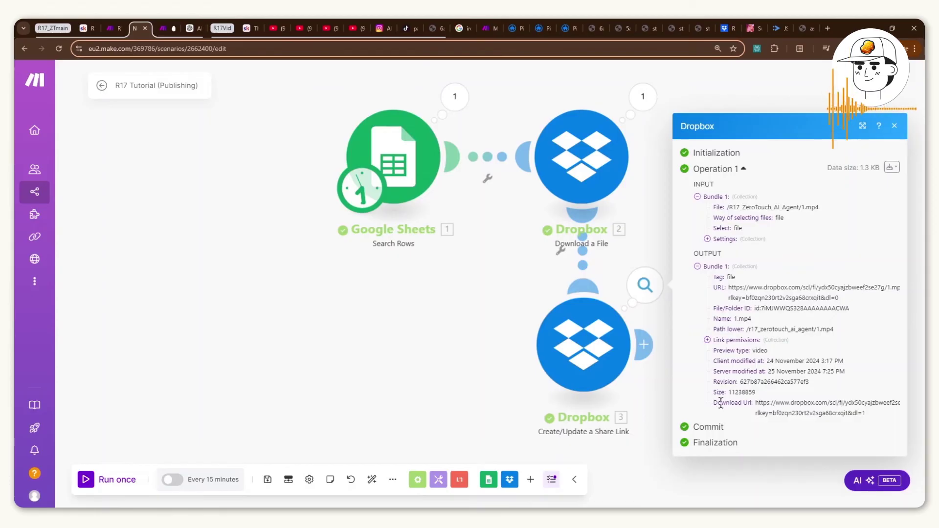
pyautogui.moveTo(756, 404); pyautogui.dragTo(867, 415)
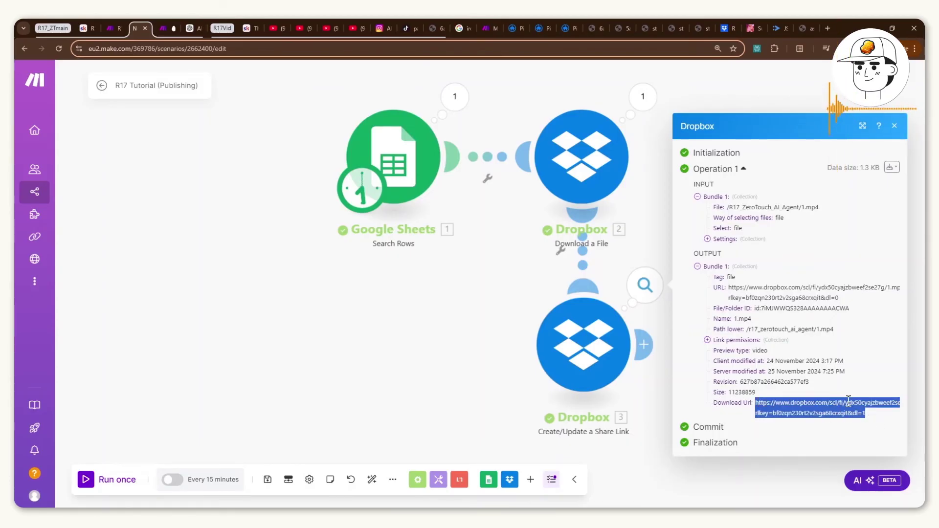
# Add a Router after the share link module and give it a third route
pyautogui.click(644, 344)
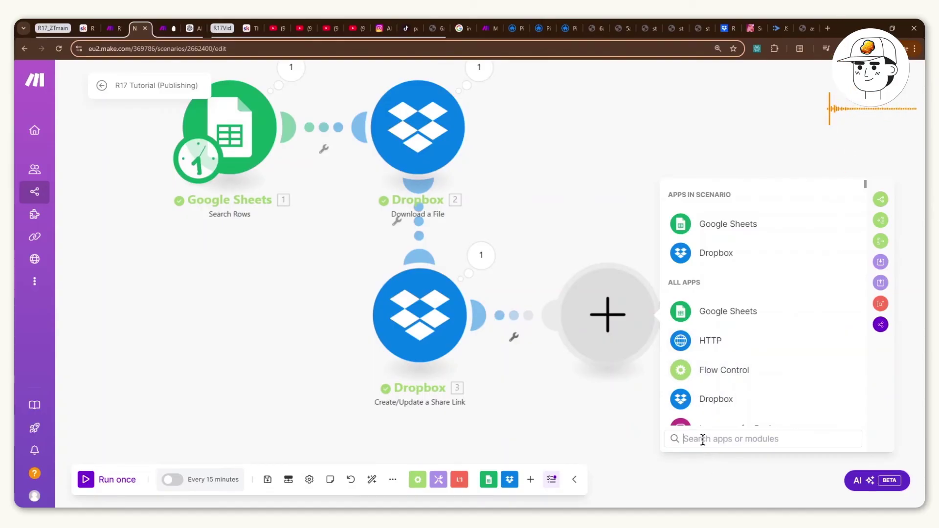
pyautogui.write('router')
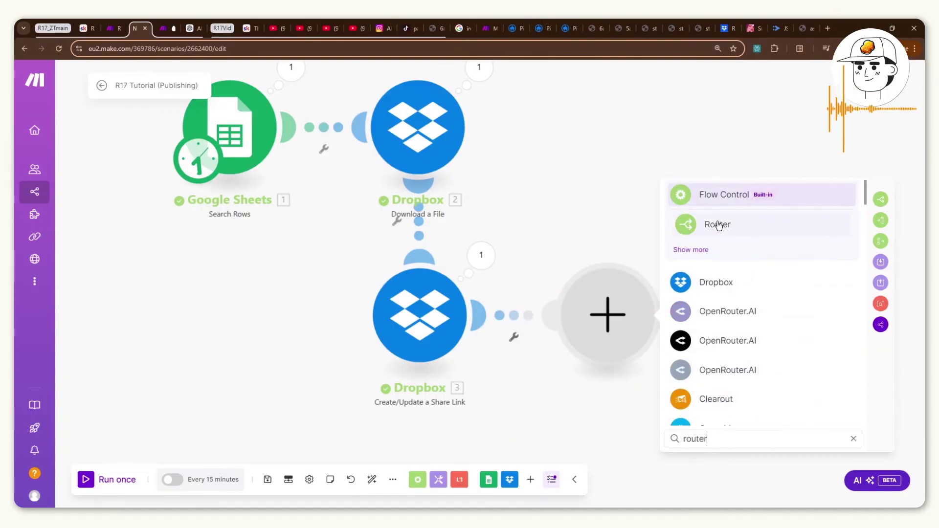
pyautogui.click(718, 225)
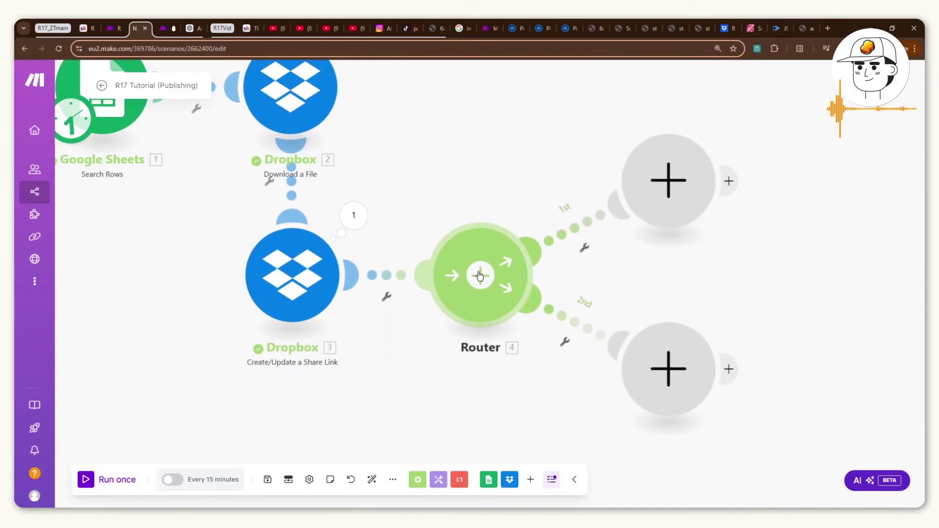
pyautogui.click(480, 276)
pyautogui.scroll(-3, 506, 276)
pyautogui.moveTo(642, 195); pyautogui.dragTo(492, 228)
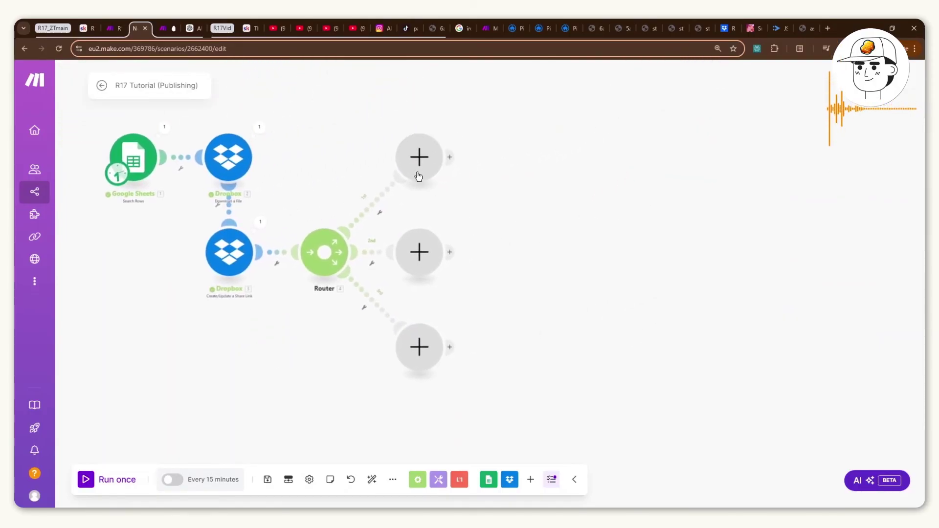
# Add a YouTube Upload a Video module on the router's first route and map its Title to title (D)
pyautogui.click(417, 164)
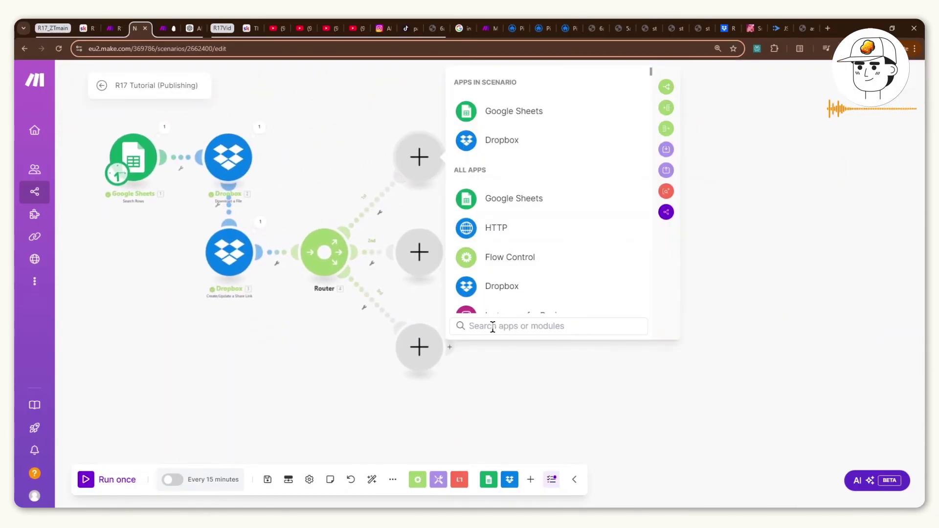
pyautogui.write('yout')
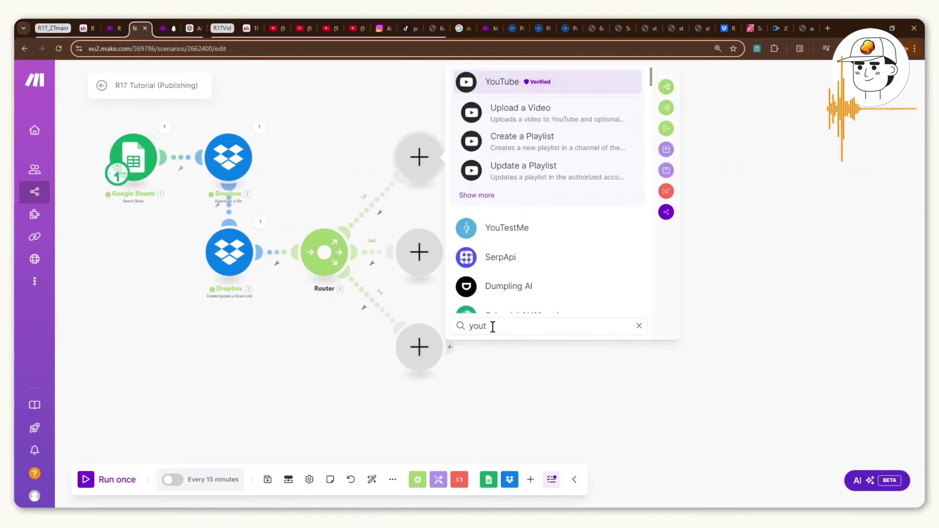
pyautogui.click(506, 108)
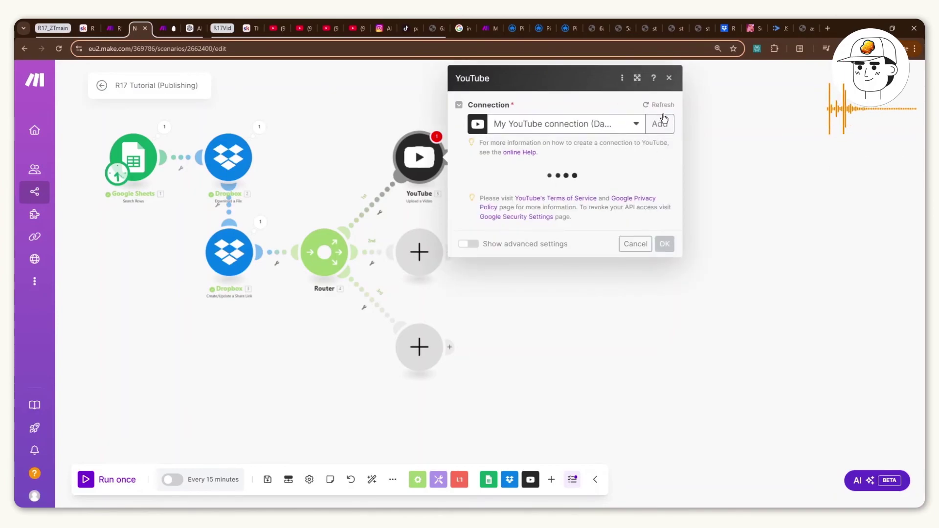
pyautogui.scroll(-15, 718, 190)
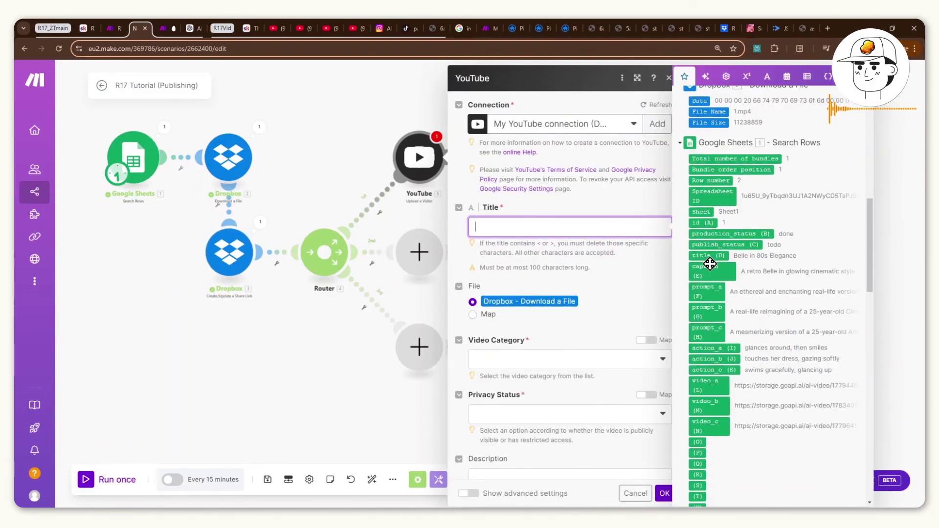
pyautogui.click(702, 255)
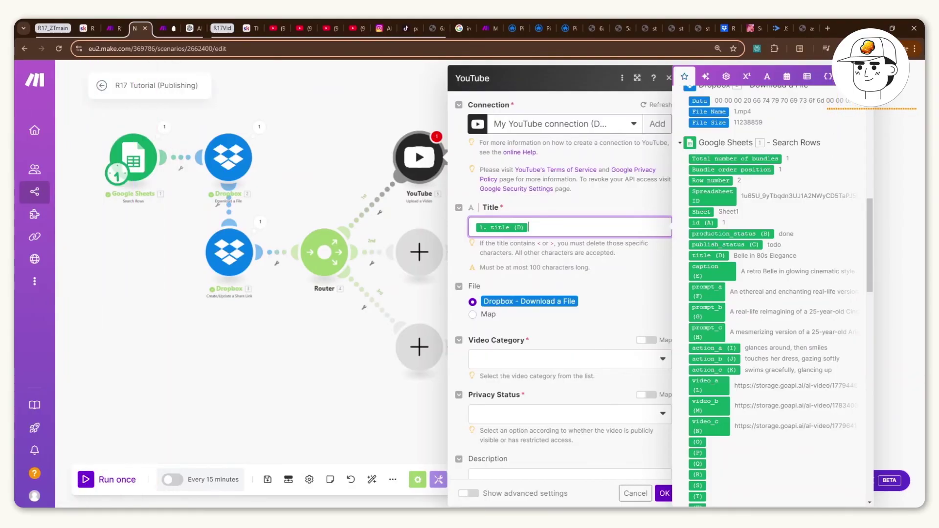
# Set the YouTube upload's video category to Film & Animation and its privacy status to Public
pyautogui.click(538, 319)
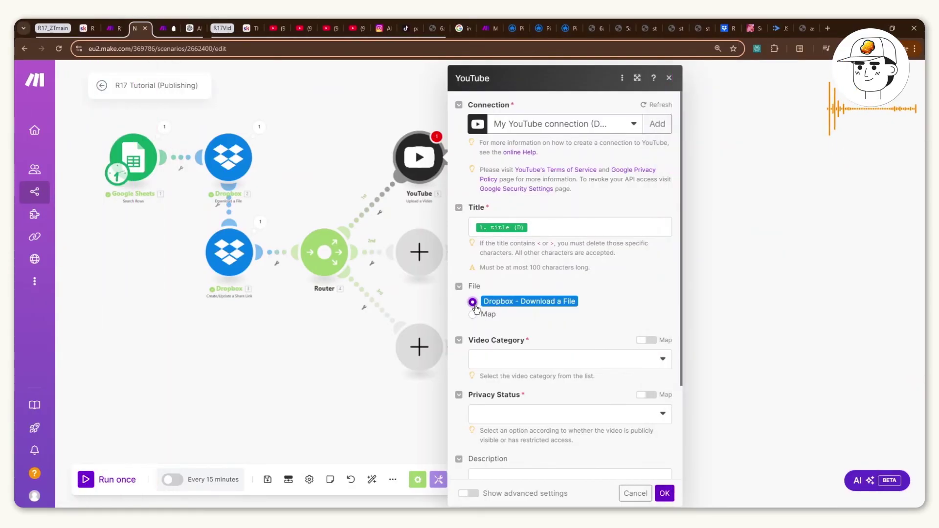
pyautogui.scroll(-1, 522, 313)
pyautogui.click(521, 317)
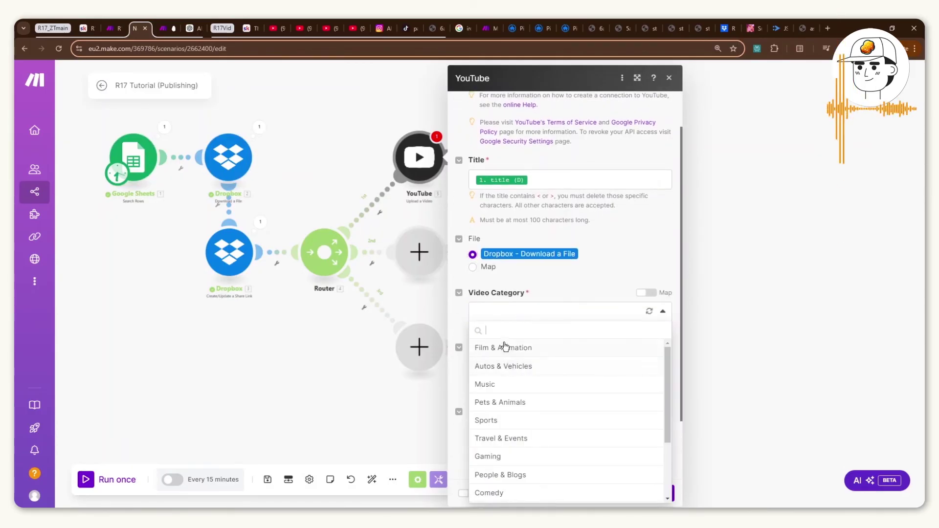
pyautogui.click(505, 346)
pyautogui.click(497, 371)
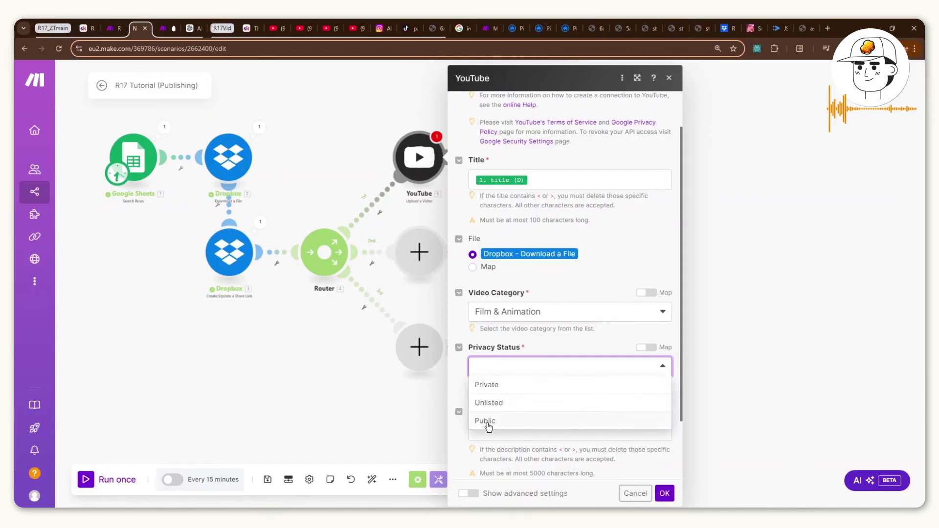
pyautogui.click(484, 419)
# Map the YouTube upload's Description to the Search Rows caption (E) and save the module
pyautogui.scroll(-2, 497, 370)
pyautogui.click(493, 357)
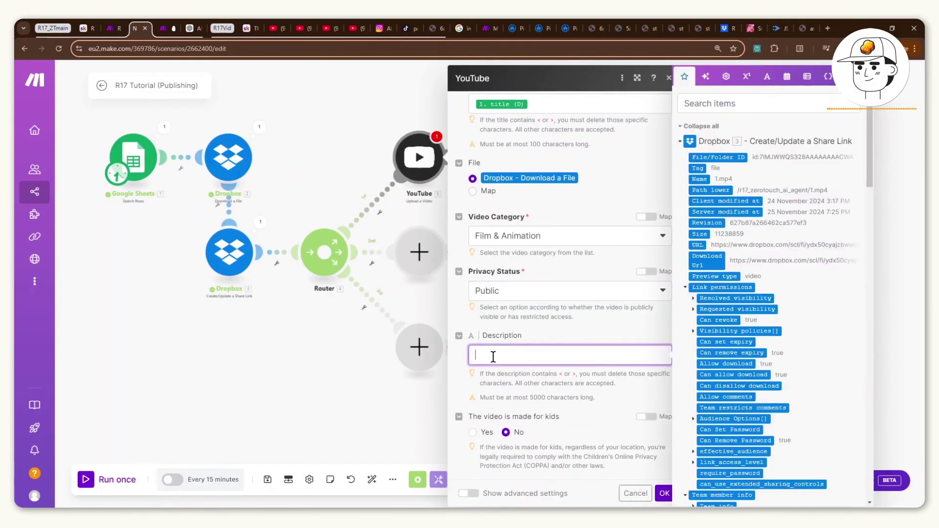
pyautogui.scroll(-10, 744, 194)
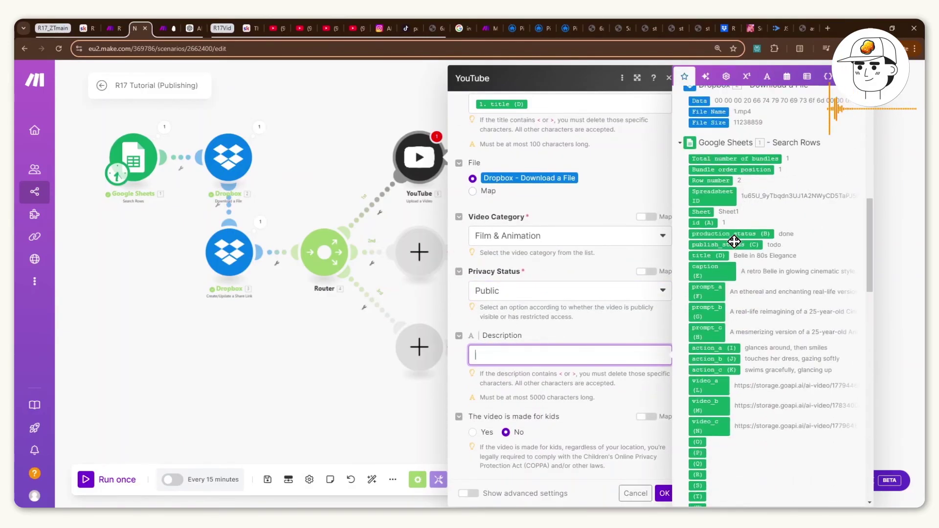
pyautogui.click(714, 267)
pyautogui.click(591, 332)
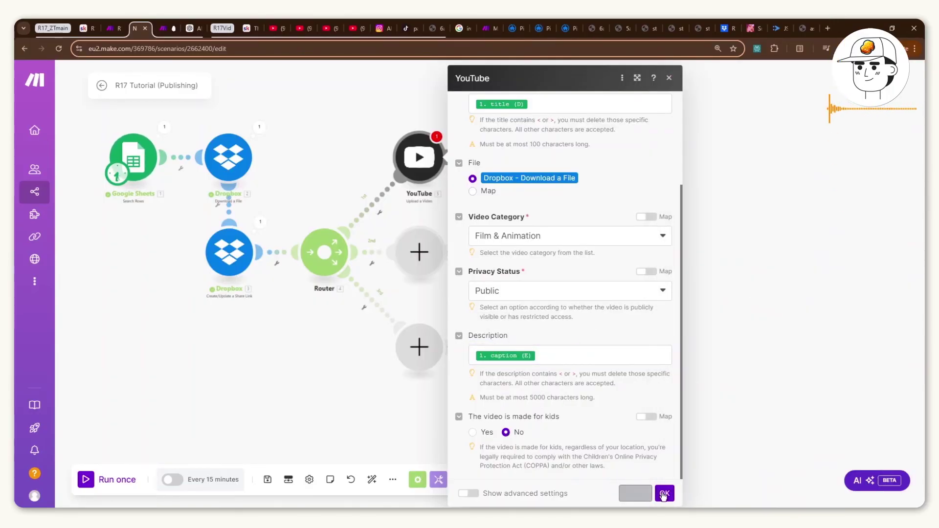
pyautogui.click(664, 493)
# Add an Instagram for Business Create a Reel Post module on the router's second route
pyautogui.click(419, 252)
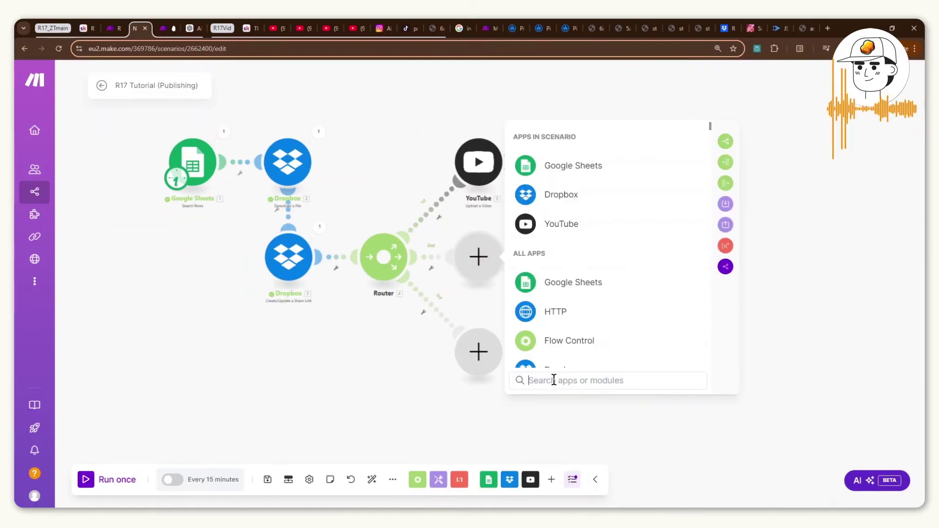
pyautogui.write('instagram')
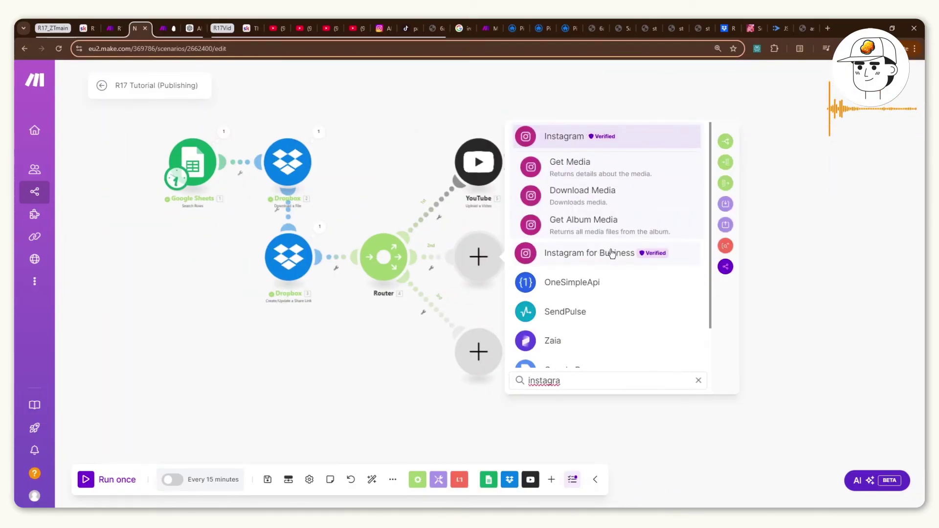
pyautogui.click(609, 252)
pyautogui.scroll(-2, 597, 253)
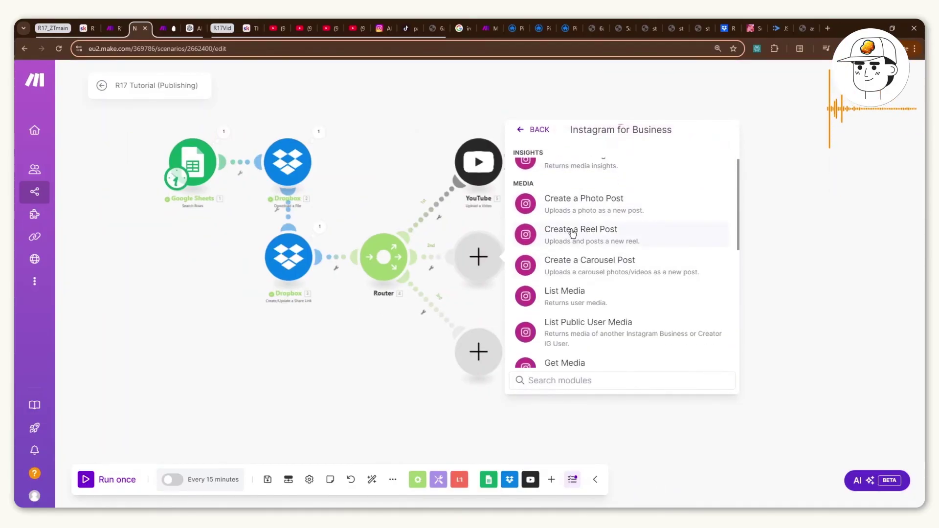
pyautogui.click(582, 234)
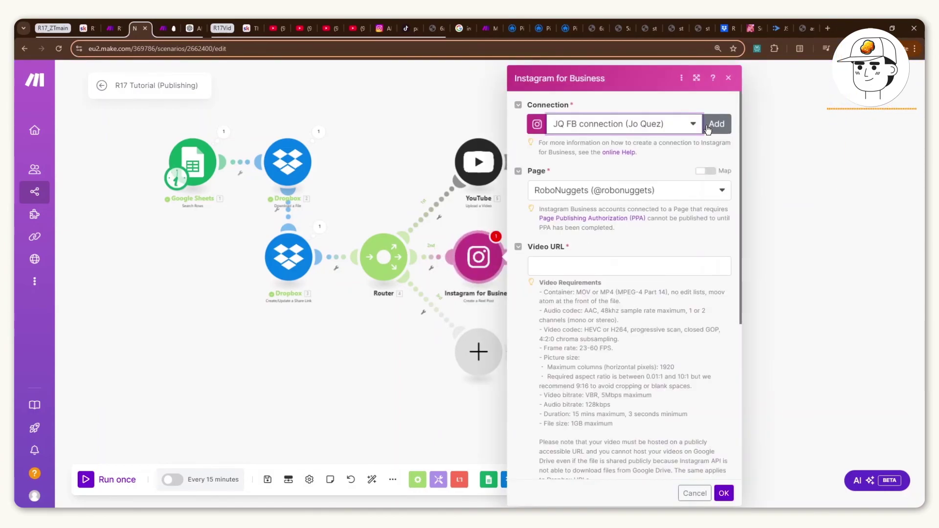
# Map the reel post's Video URL to the Download Url from the Dropbox share link module
pyautogui.click(650, 198)
pyautogui.click(608, 270)
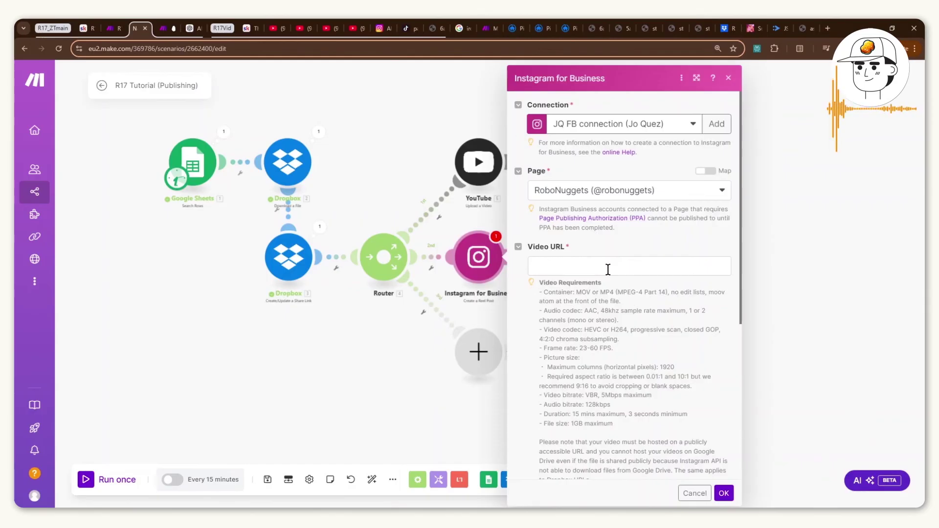
pyautogui.click(608, 270)
pyautogui.moveTo(524, 170); pyautogui.dragTo(524, 182)
pyautogui.click(383, 206)
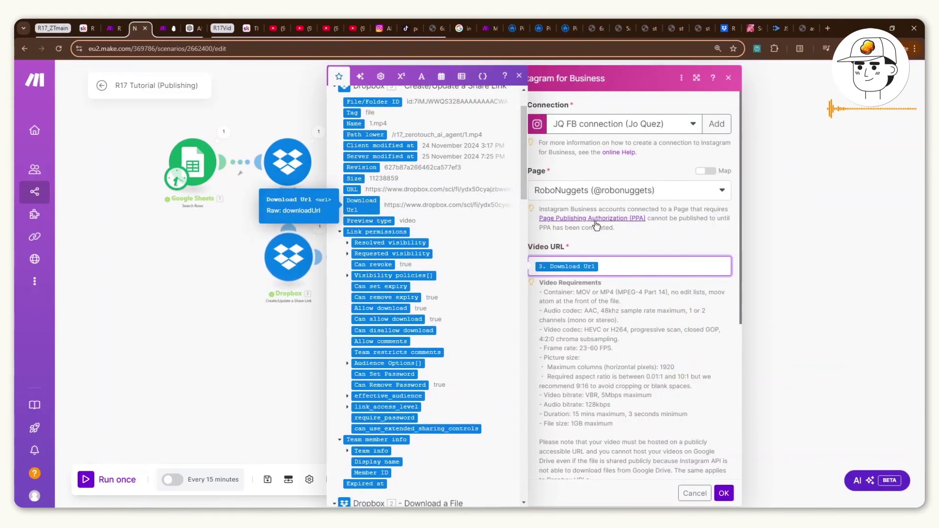
pyautogui.click(653, 244)
# Map the reel's Caption to caption (E), set Share to Feed to Yes, and save the module
pyautogui.scroll(-5, 635, 249)
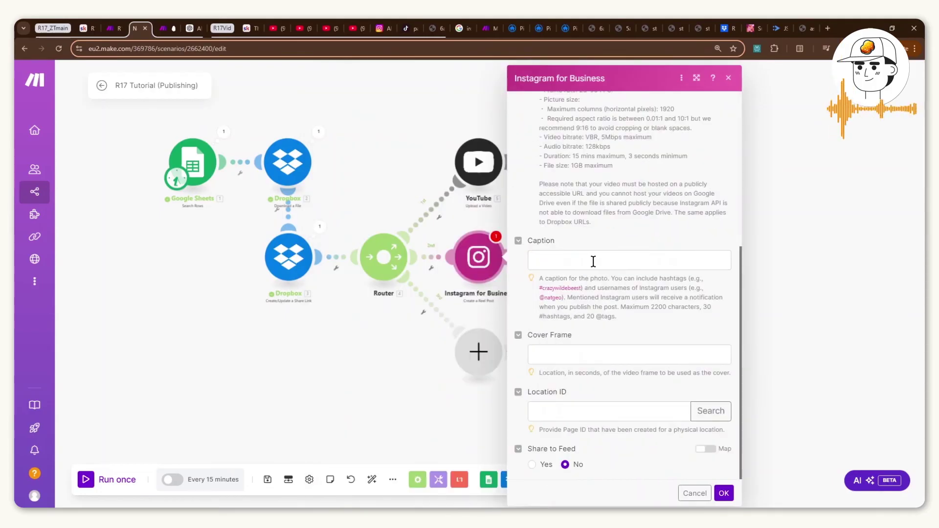
pyautogui.click(593, 261)
pyautogui.scroll(-10, 435, 276)
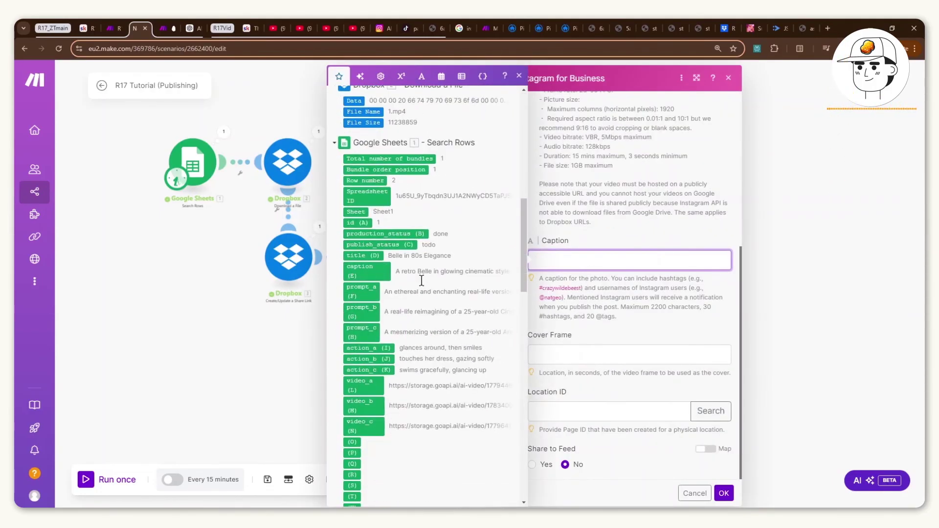
pyautogui.click(366, 270)
pyautogui.click(572, 318)
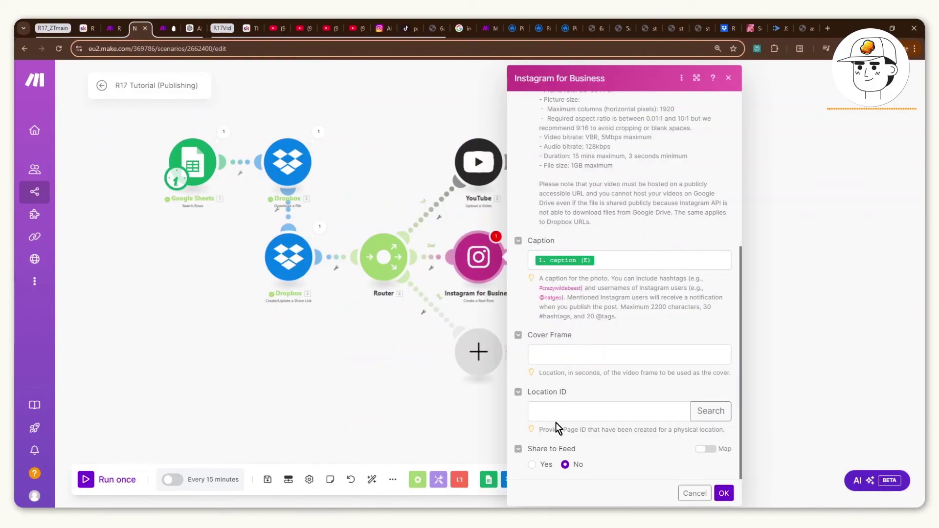
pyautogui.click(532, 464)
pyautogui.click(724, 493)
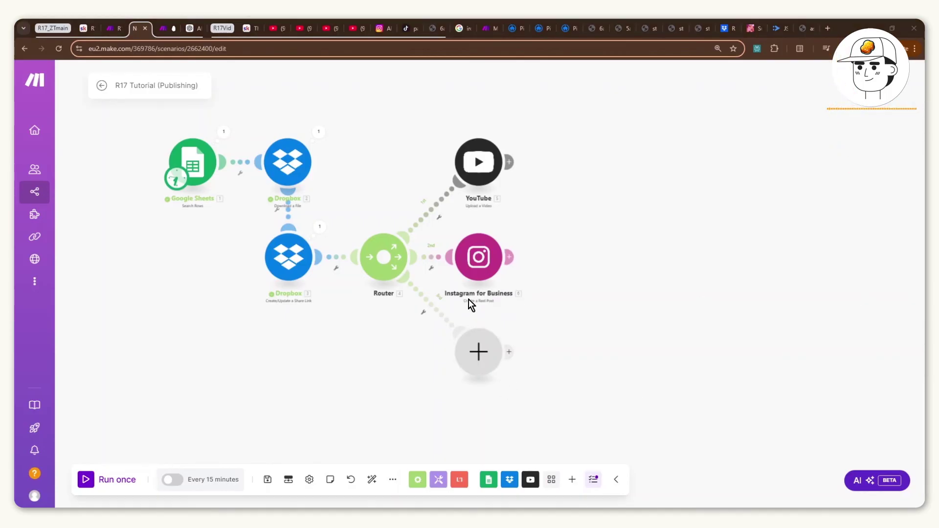
# Add an HTTP Make a request module on the router's third route
pyautogui.click(478, 352)
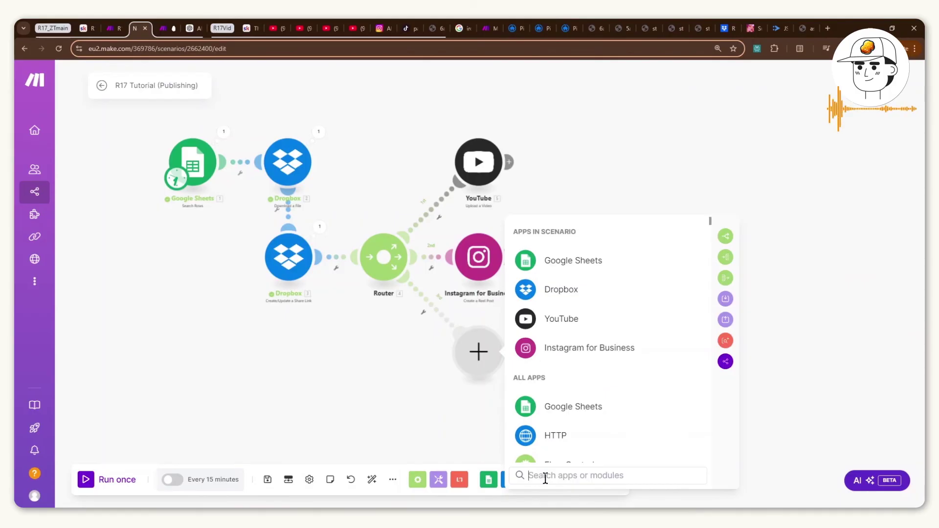
pyautogui.write('make a req')
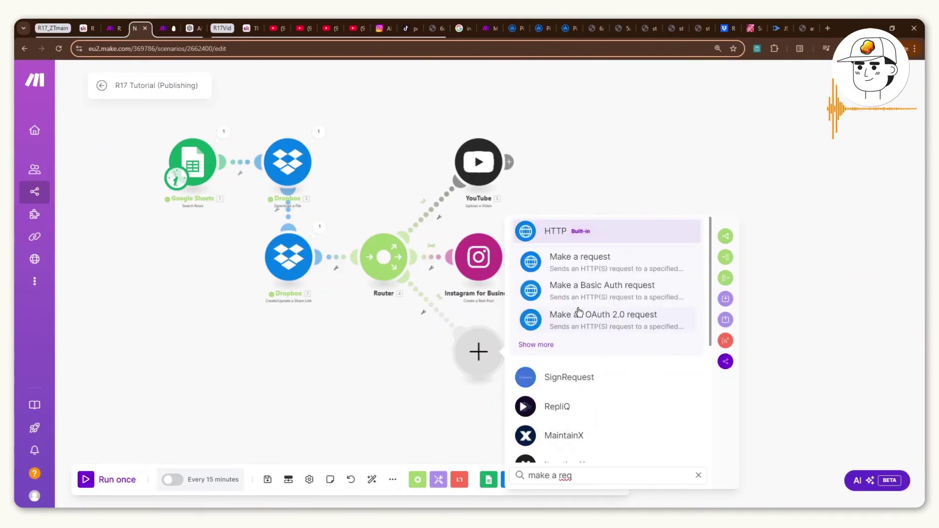
pyautogui.click(603, 263)
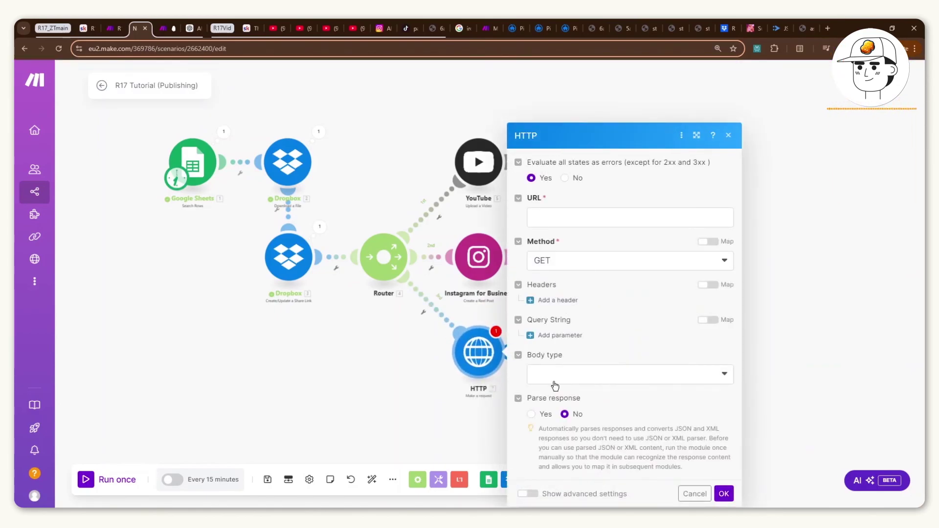
pyautogui.click(559, 216)
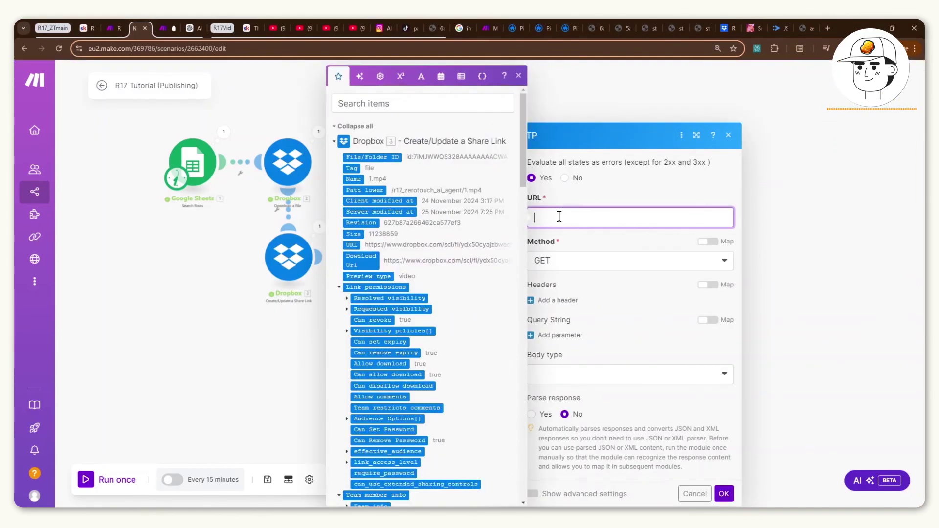
pyautogui.write('https://app.ayrshare.com/api/post')
pyautogui.click(577, 205)
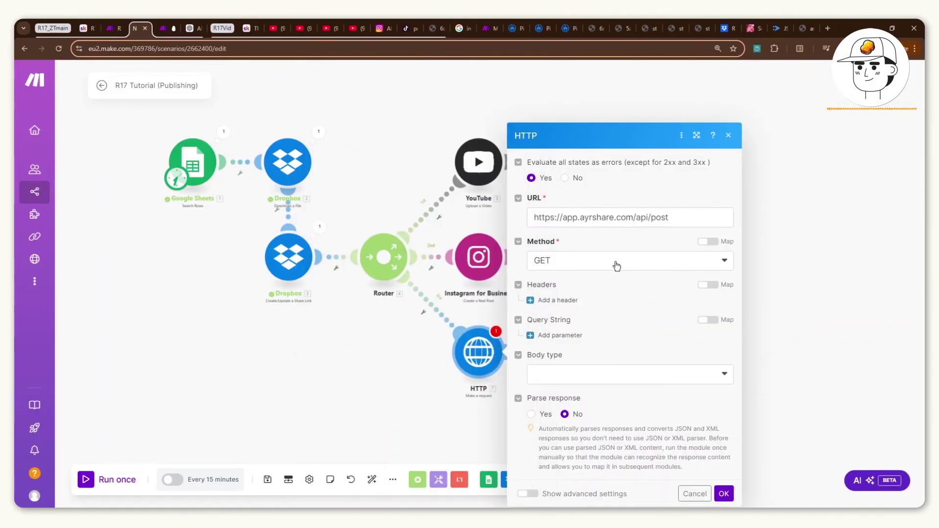
pyautogui.click(568, 265)
pyautogui.click(555, 315)
# Add an Authorization header to the HTTP request with the placeholder value "Bearer [api key here]"
pyautogui.click(558, 301)
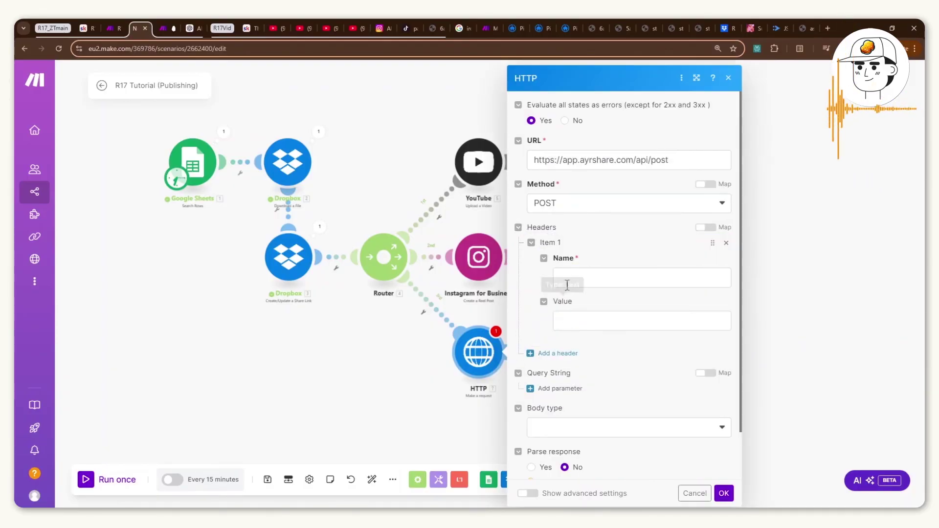
pyautogui.click(566, 279)
pyautogui.write('Authorizat')
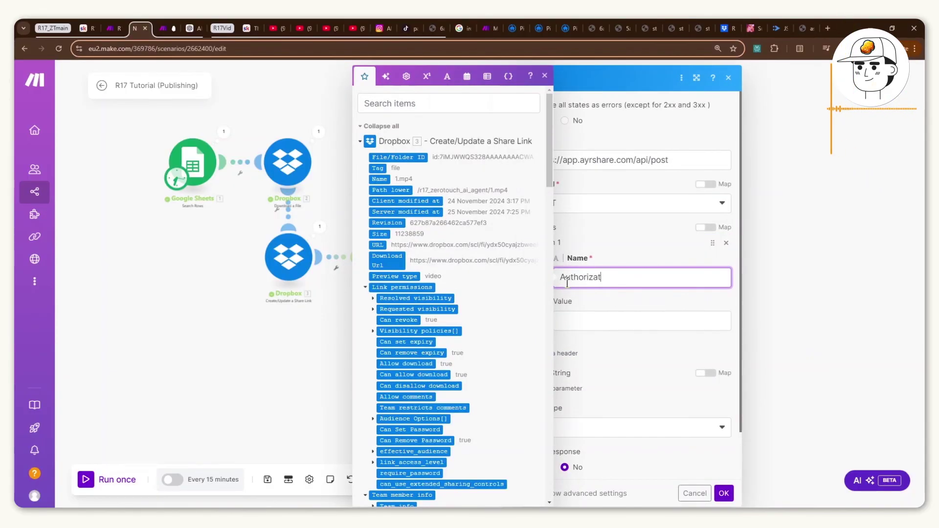
pyautogui.write('ion')
pyautogui.press('Escape')
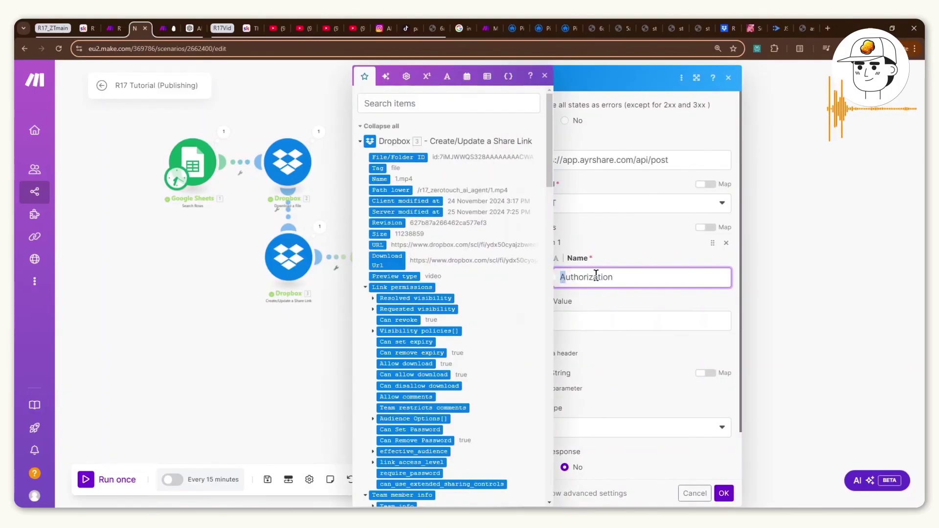
pyautogui.click(619, 293)
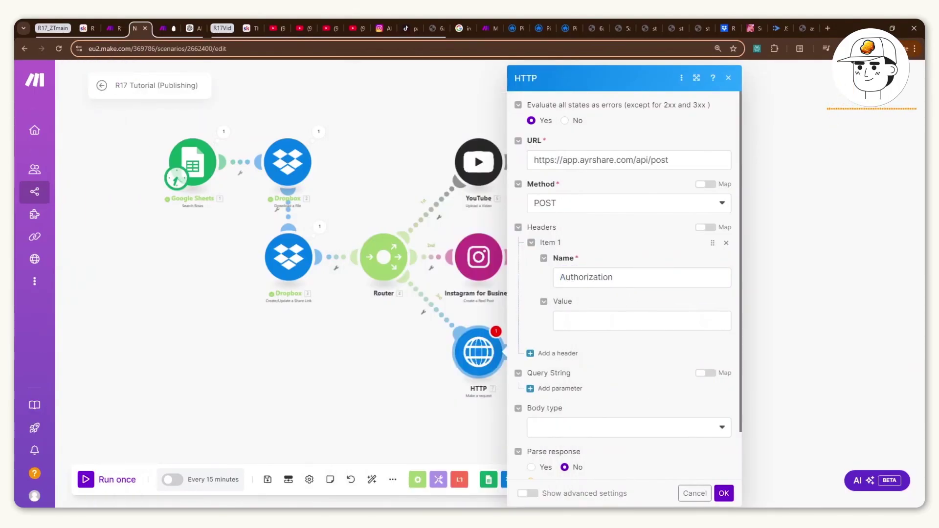
pyautogui.click(586, 322)
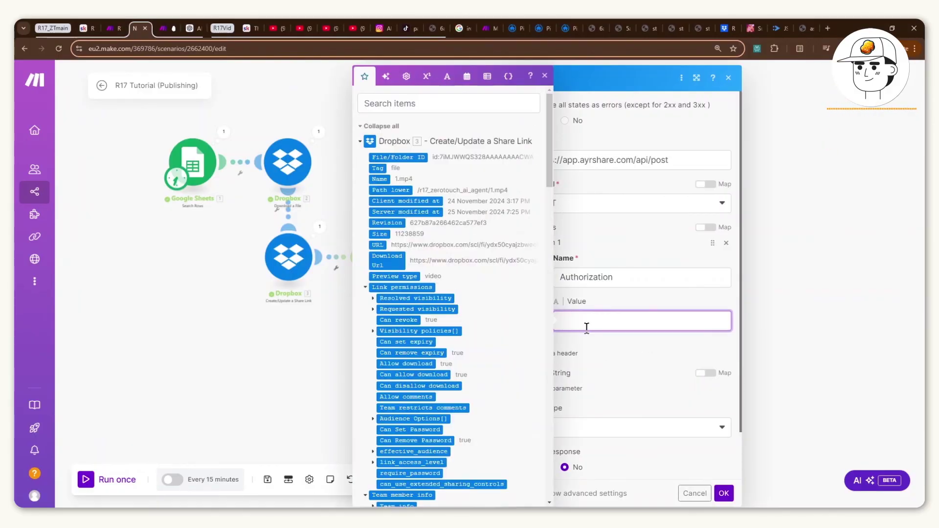
pyautogui.write('Bearer [api key here')
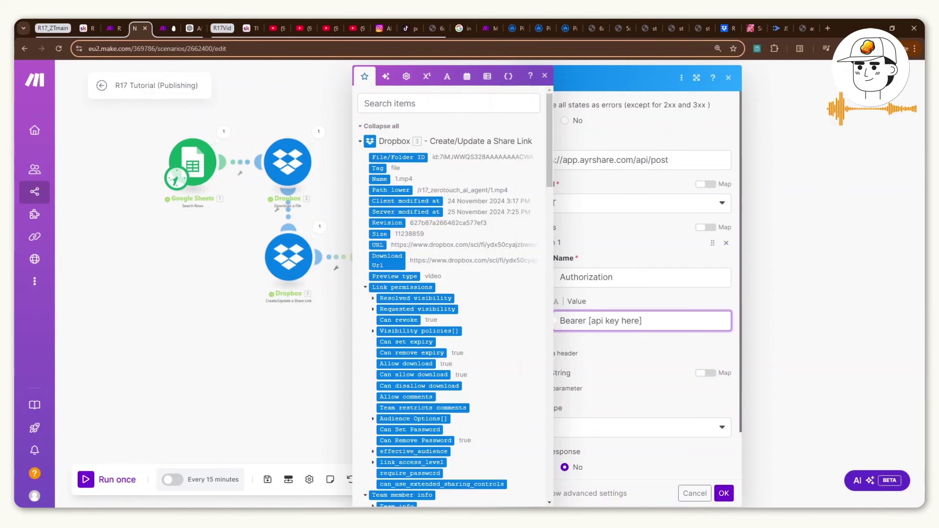
# Add a second header to the HTTP request named Content-Type with the value application/json
pyautogui.click(570, 353)
pyautogui.click(574, 333)
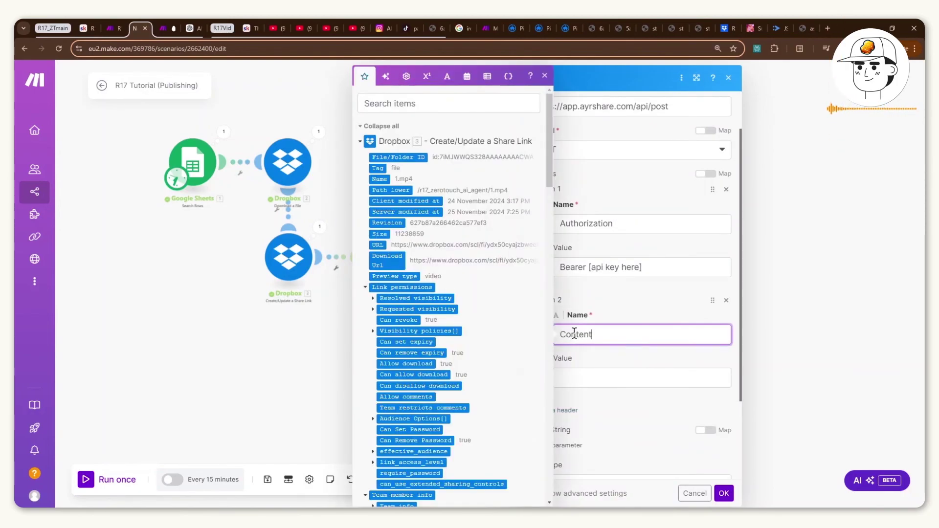
pyautogui.write('Content-Type')
pyautogui.press('Tab')
pyautogui.write('application/json')
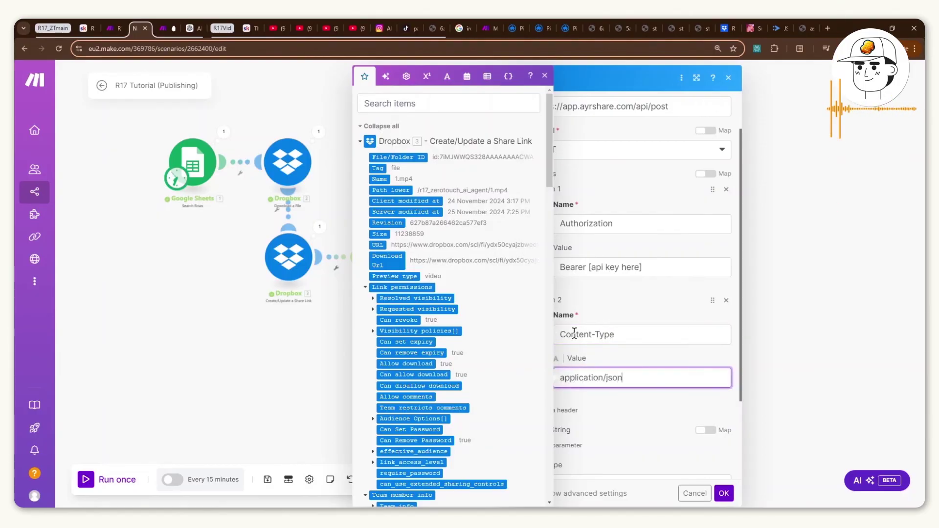
pyautogui.click(593, 356)
# Set the request's body type to Raw with content type JSON (application/json), and enable Parse response
pyautogui.scroll(-2, 593, 318)
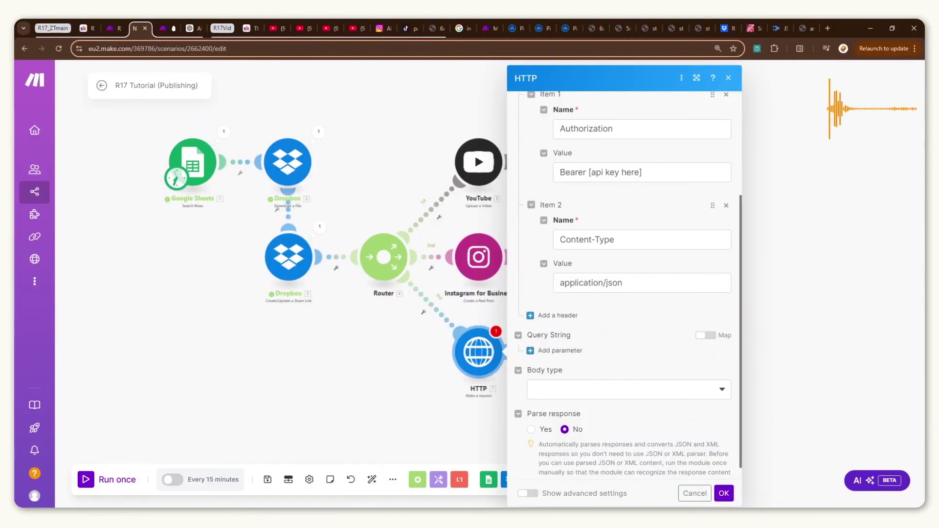
pyautogui.click(575, 389)
pyautogui.click(577, 405)
pyautogui.scroll(-2, 582, 372)
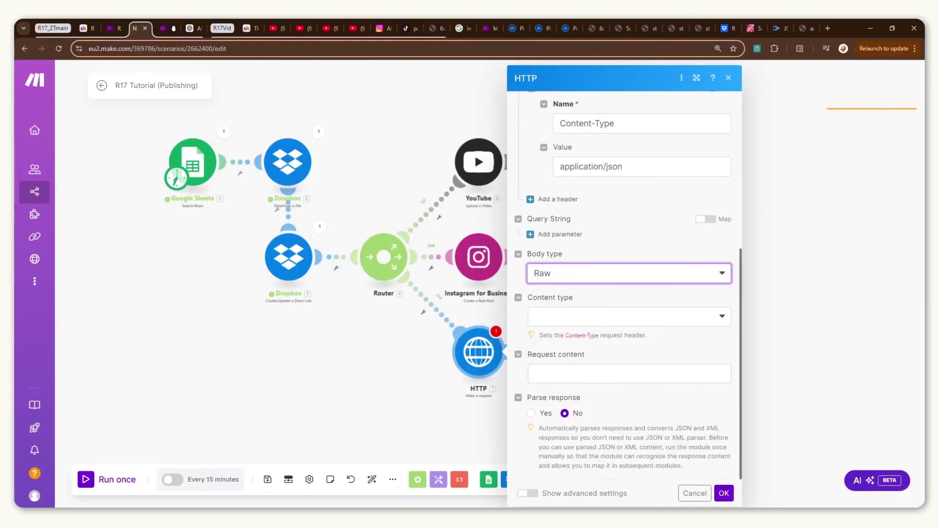
pyautogui.click(582, 323)
pyautogui.click(550, 374)
pyautogui.click(551, 374)
pyautogui.click(530, 413)
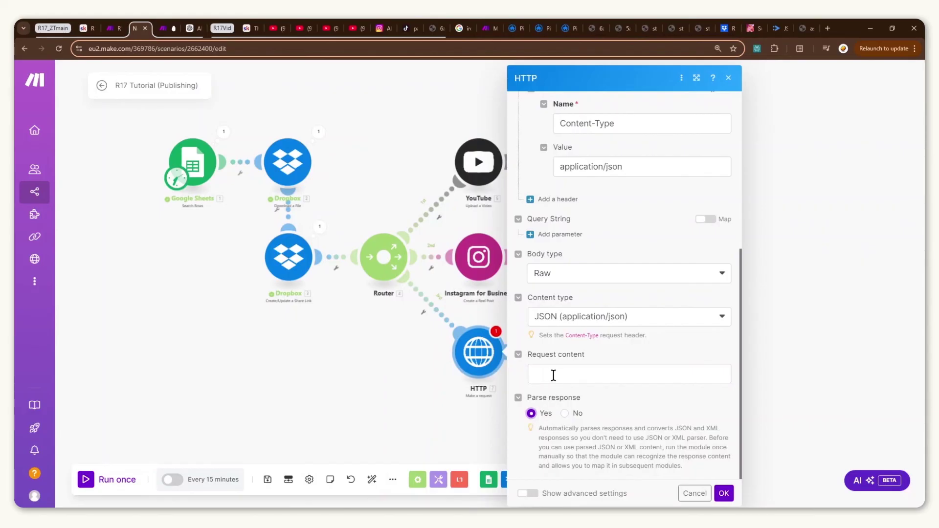
# Fill the Request content with the JSON body for a "tiktok" post and map "post" to the Search Rows title (D)
pyautogui.write('{   "post": "14.`3`",   "mediaUrls": [     "16.downloadUrl"   ],   "platforms": [     "tiktok"   ] }')
pyautogui.scroll(-2, 611, 369)
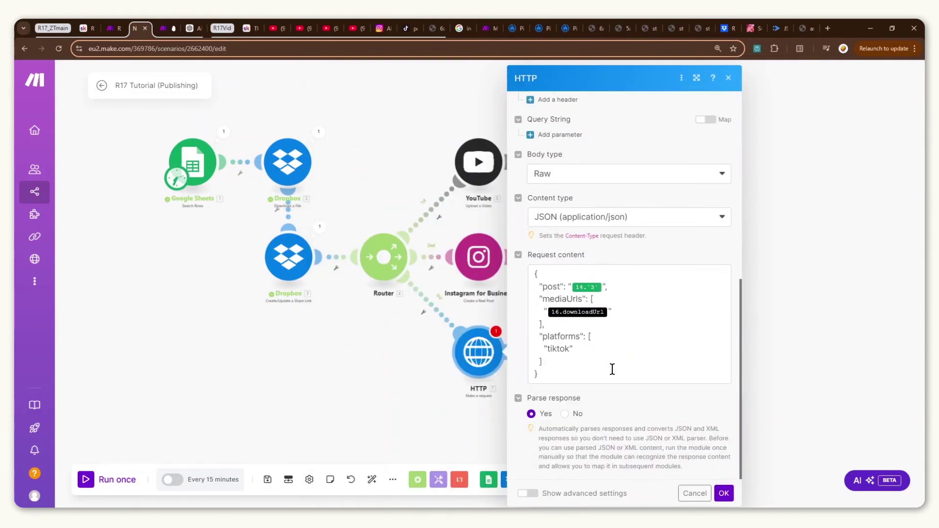
pyautogui.click(561, 292)
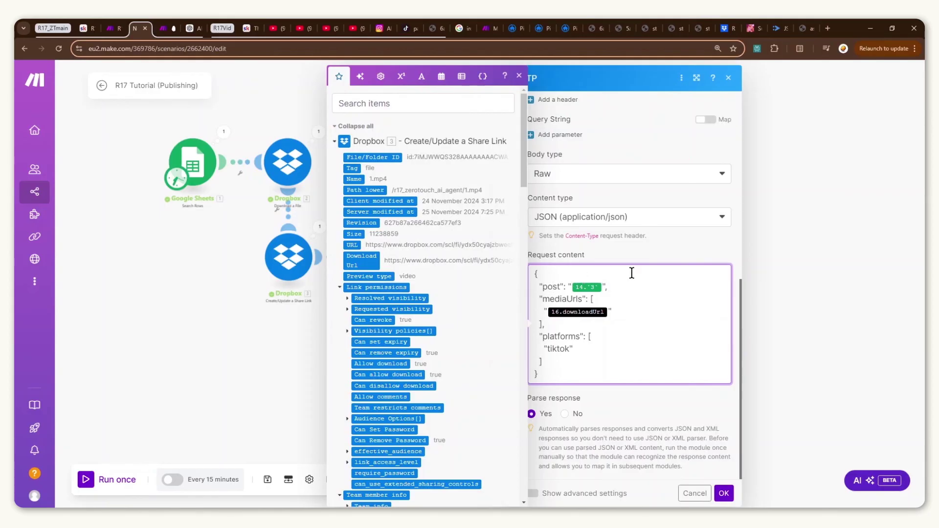
pyautogui.press('BackSpace')
pyautogui.scroll(-10, 348, 272)
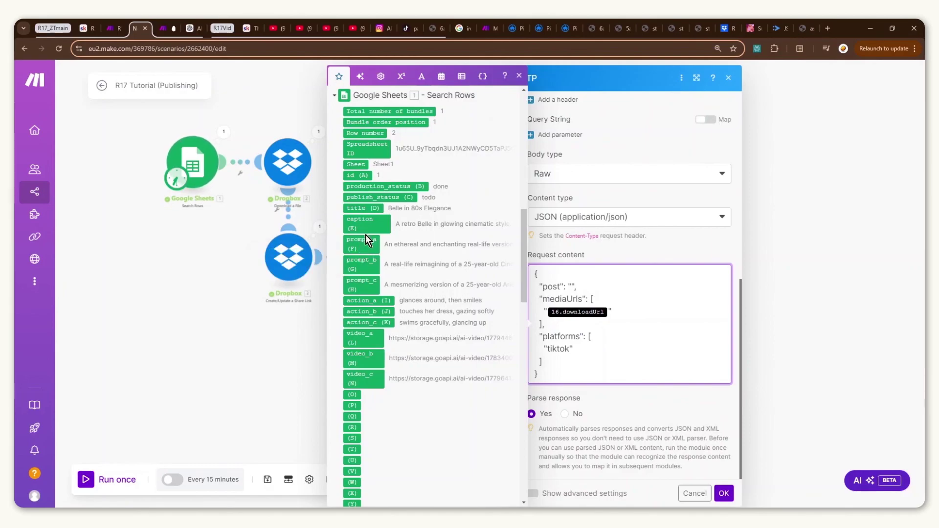
pyautogui.click(363, 208)
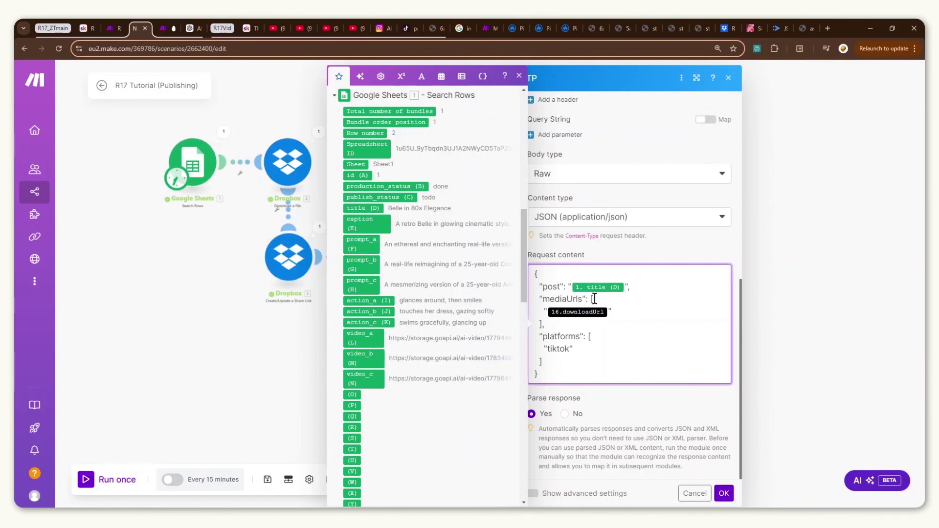
# Replace the mediaUrls entry in the request body with the Download Url from the Dropbox share link module
pyautogui.click(614, 314)
pyautogui.press('BackSpace')
pyautogui.scroll(10, 430, 300)
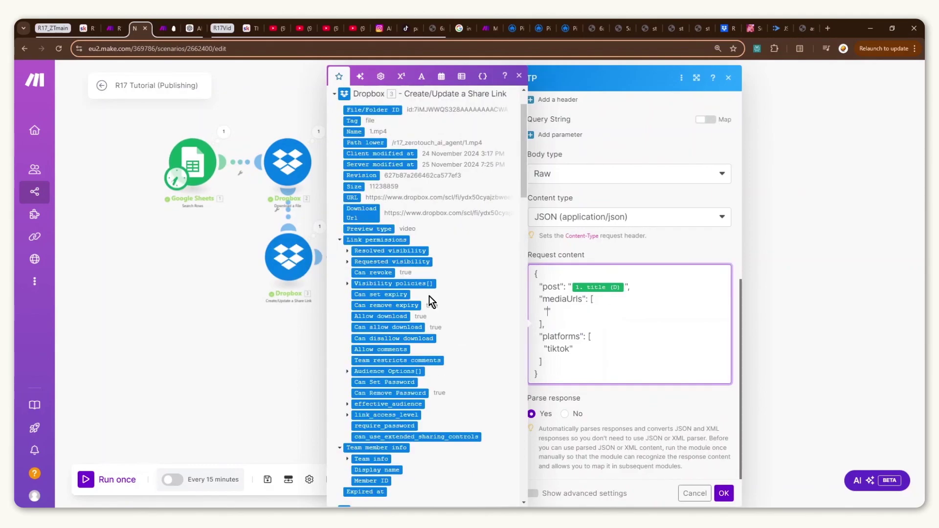
pyautogui.scroll(2, 410, 336)
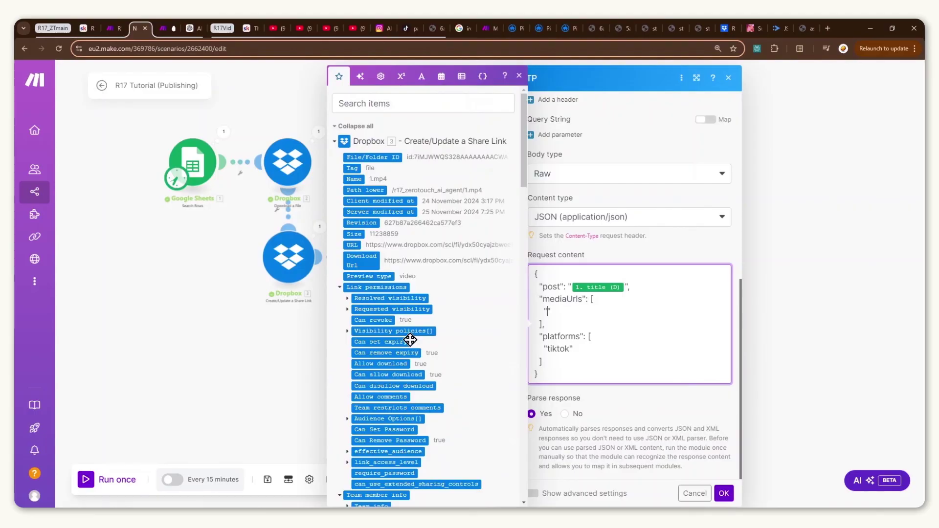
pyautogui.click(368, 260)
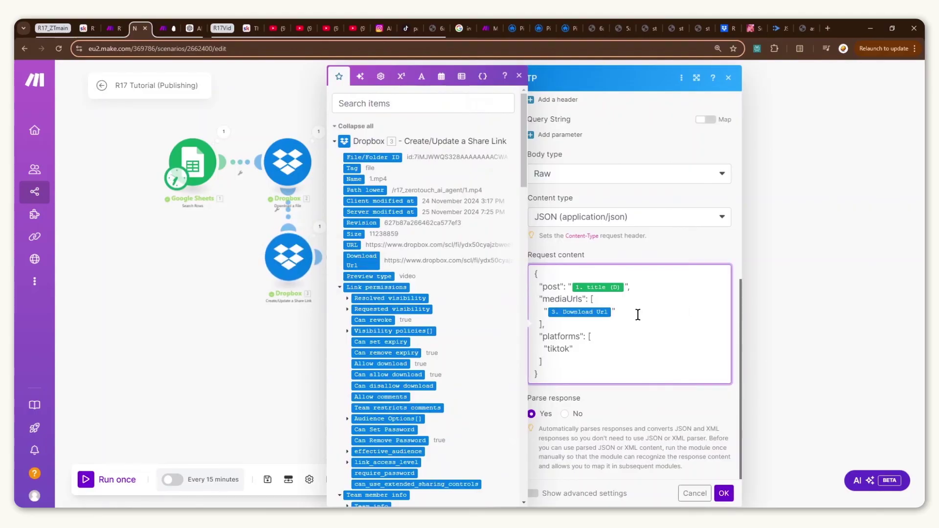
# Open ayrshare.com in a new browser tab and go to its Get Started page
pyautogui.click(825, 25)
pyautogui.write('ayrshare.com')
pyautogui.press('Return')
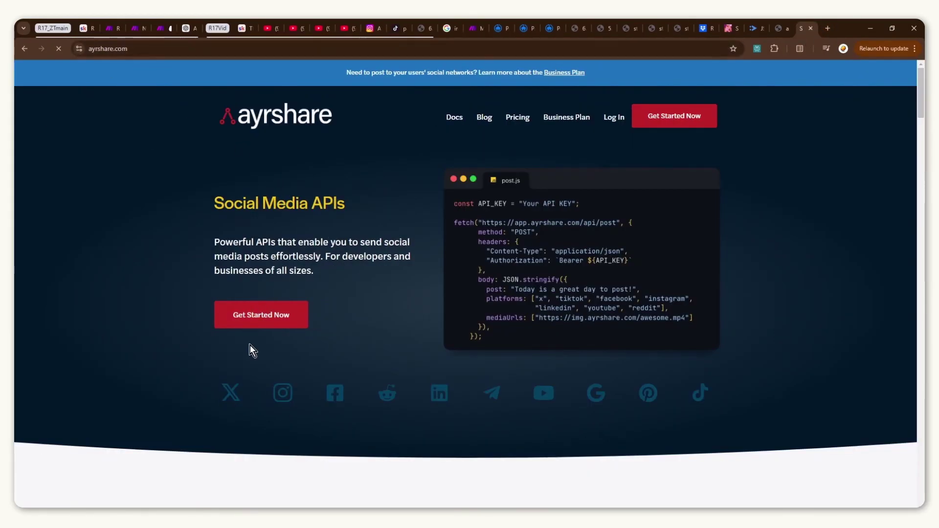
pyautogui.click(256, 315)
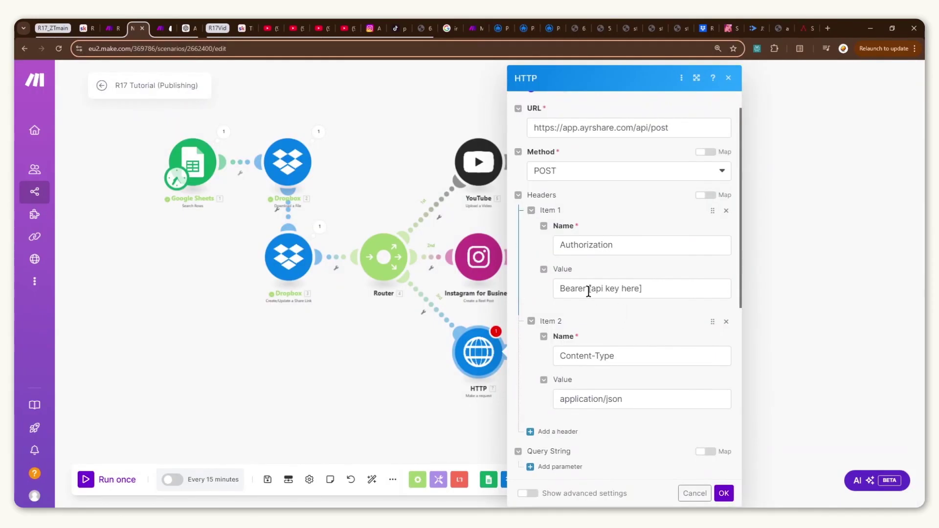
# Return to the Make scenario, check the API key placeholder in the Authorization header, and save the HTTP module
pyautogui.moveTo(589, 290); pyautogui.dragTo(643, 289)
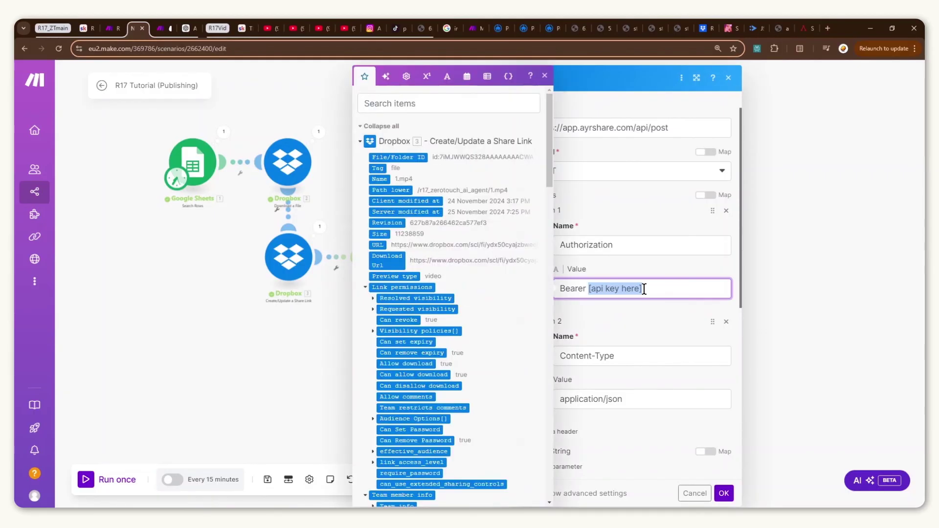
pyautogui.click(727, 494)
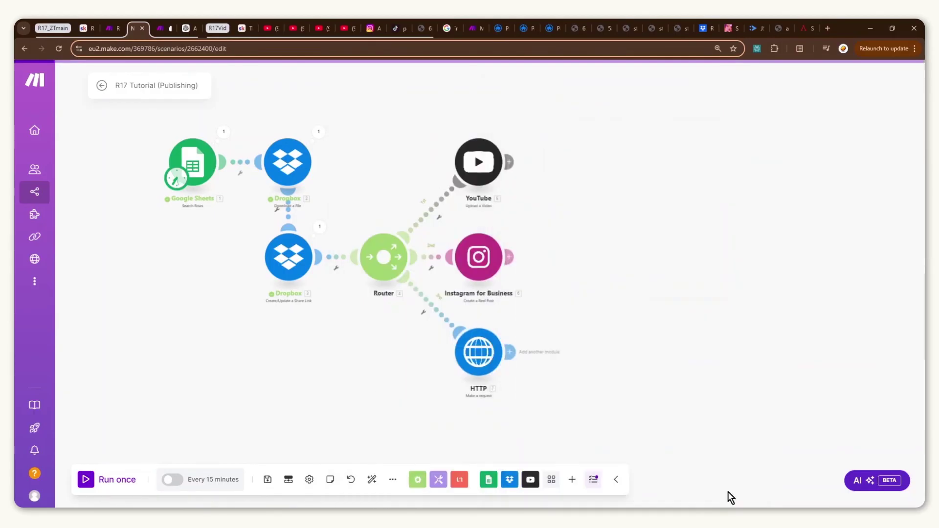
# Turn on the scenario's scheduling and set it to run at regular intervals of 180 minutes
pyautogui.click(178, 484)
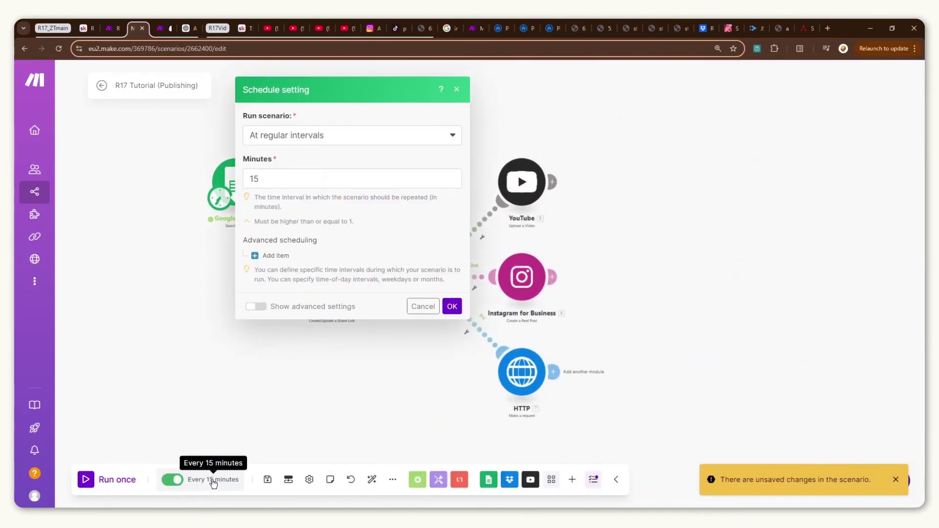
pyautogui.click(303, 135)
pyautogui.click(273, 151)
pyautogui.press('Tab')
pyautogui.write('180')
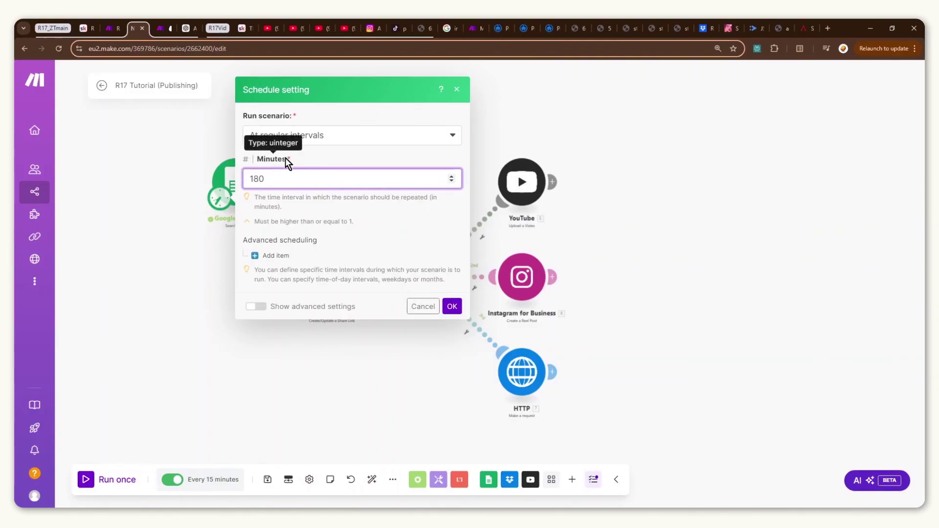
pyautogui.press('Return')
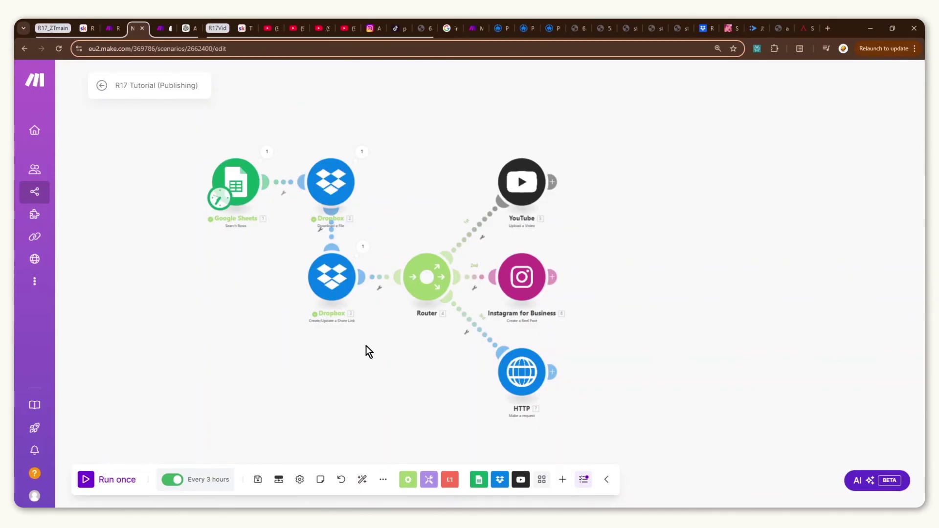
# Disable the router's route to the HTTP module and run the scenario once
pyautogui.click(470, 239)
pyautogui.click(497, 277)
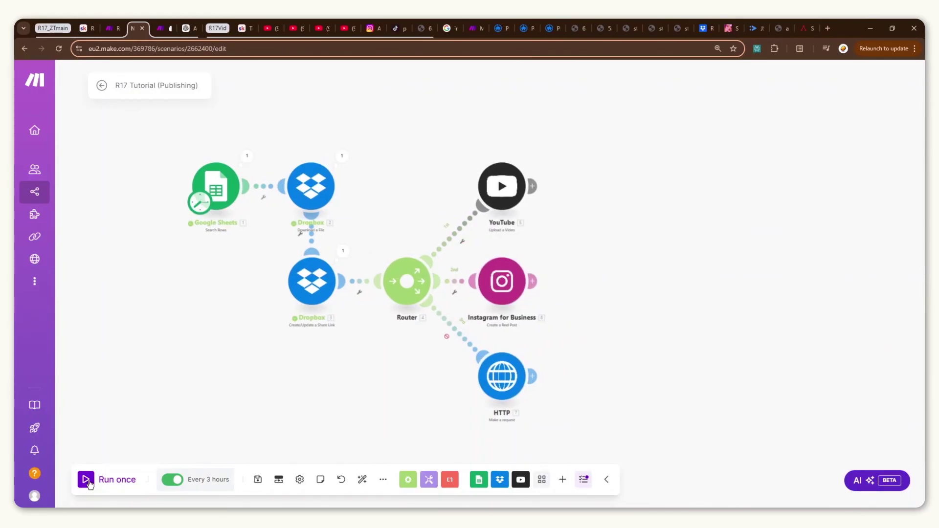
pyautogui.click(87, 481)
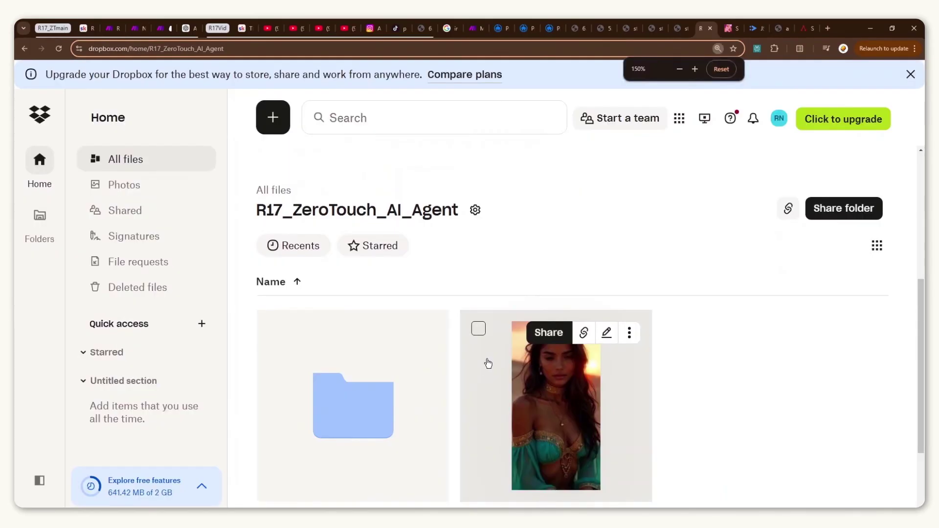
# Look over the videos in the R17_ZeroTouch_AI_Agent folder in Dropbox and switch back to Make
pyautogui.hotkey('ctrl', '-')
pyautogui.hotkey('ctrl', '-')
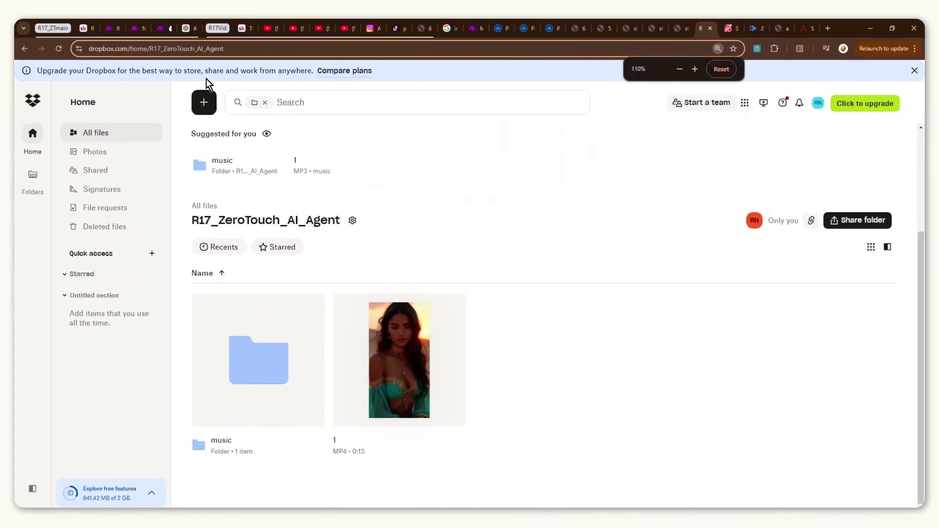
pyautogui.click(143, 30)
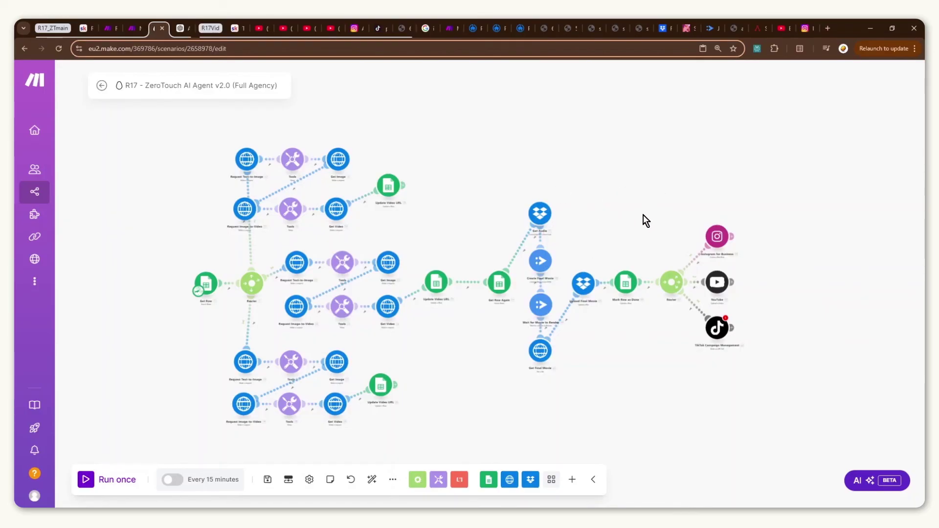
# Switch to the RoboNuggets Community on Skool, look over its Classroom, and open the Community page
pyautogui.click(238, 28)
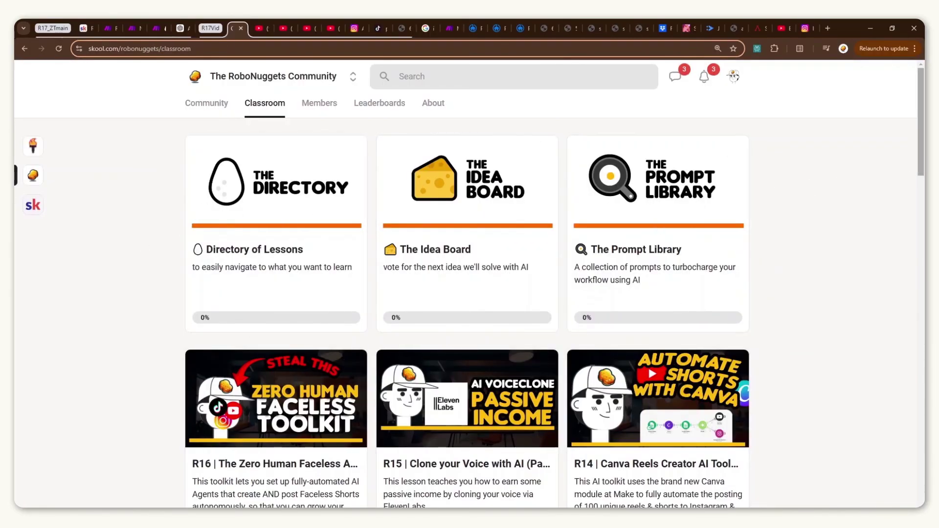
pyautogui.moveTo(921, 145); pyautogui.dragTo(921, 93)
pyautogui.click(207, 103)
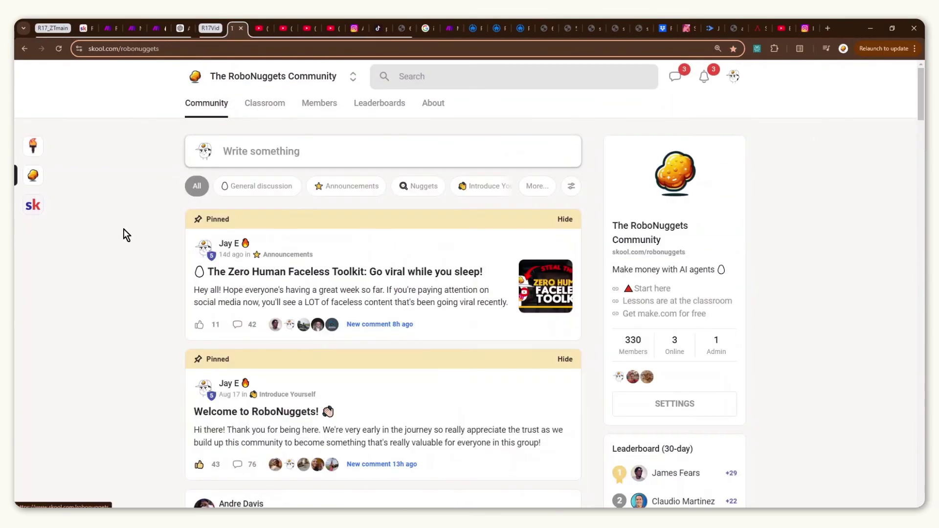